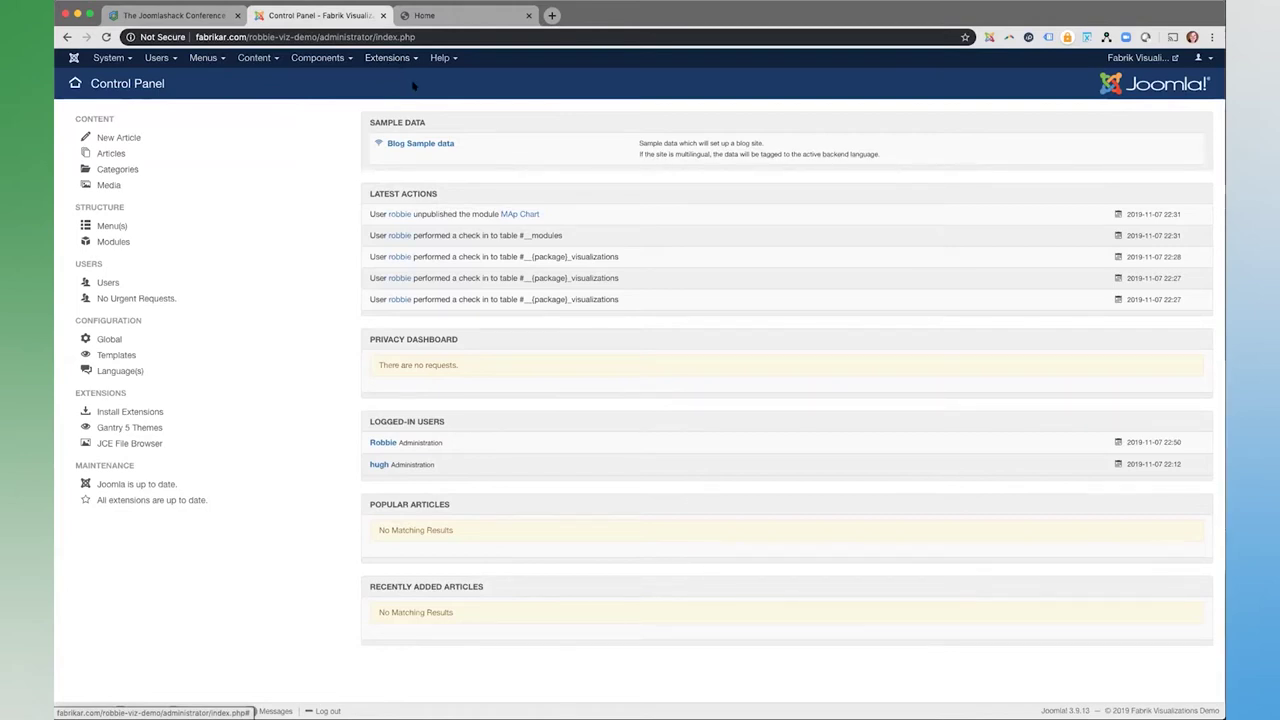
- Look over the demo site's front-end home page, including its lower sections, and return to the Joomla control panel
click(424, 15)
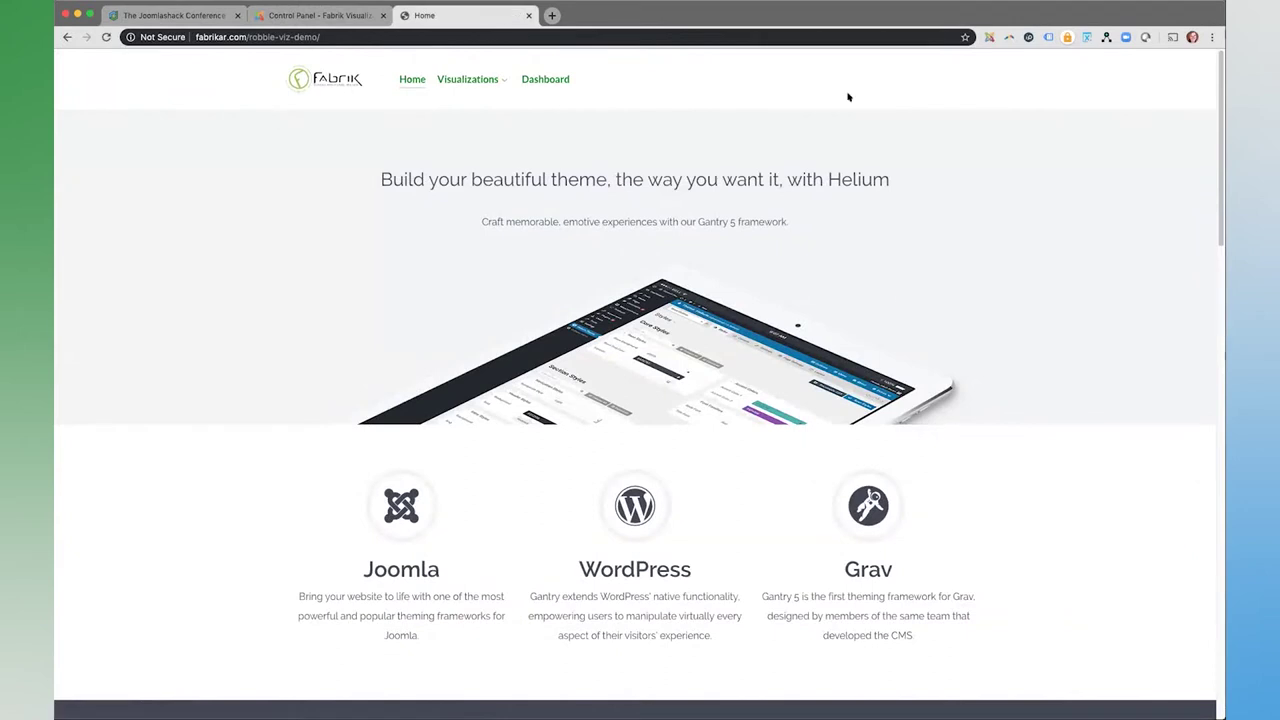
scroll(1012, 501, down, 10)
scroll(1012, 501, up, 10)
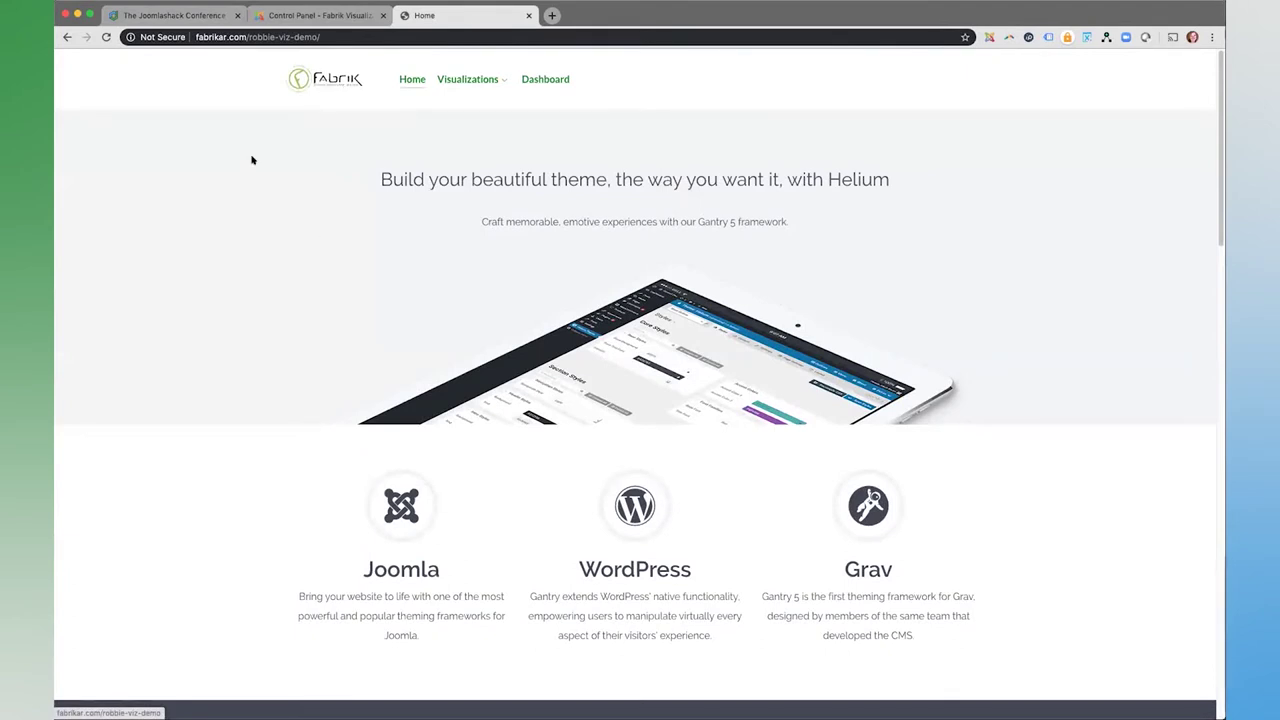
click(350, 15)
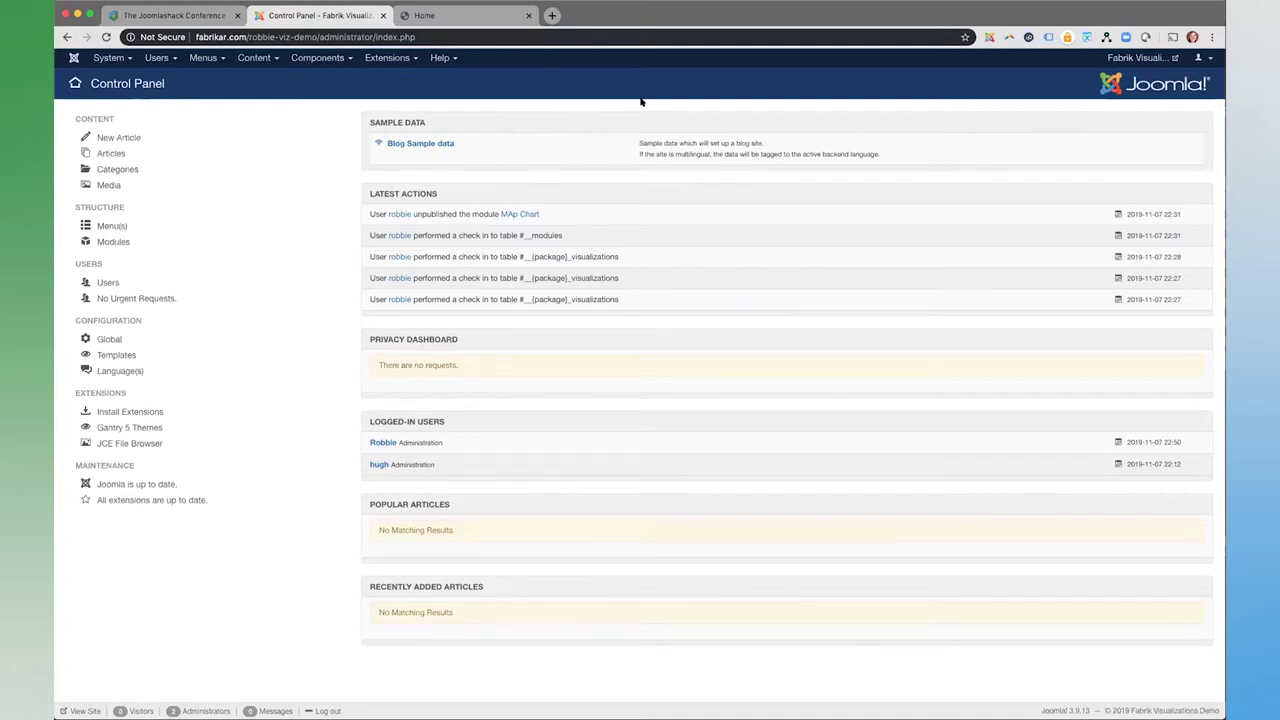
- Open the Fabrik lists, logging back in to the administrator with the account username and password
click(305, 60)
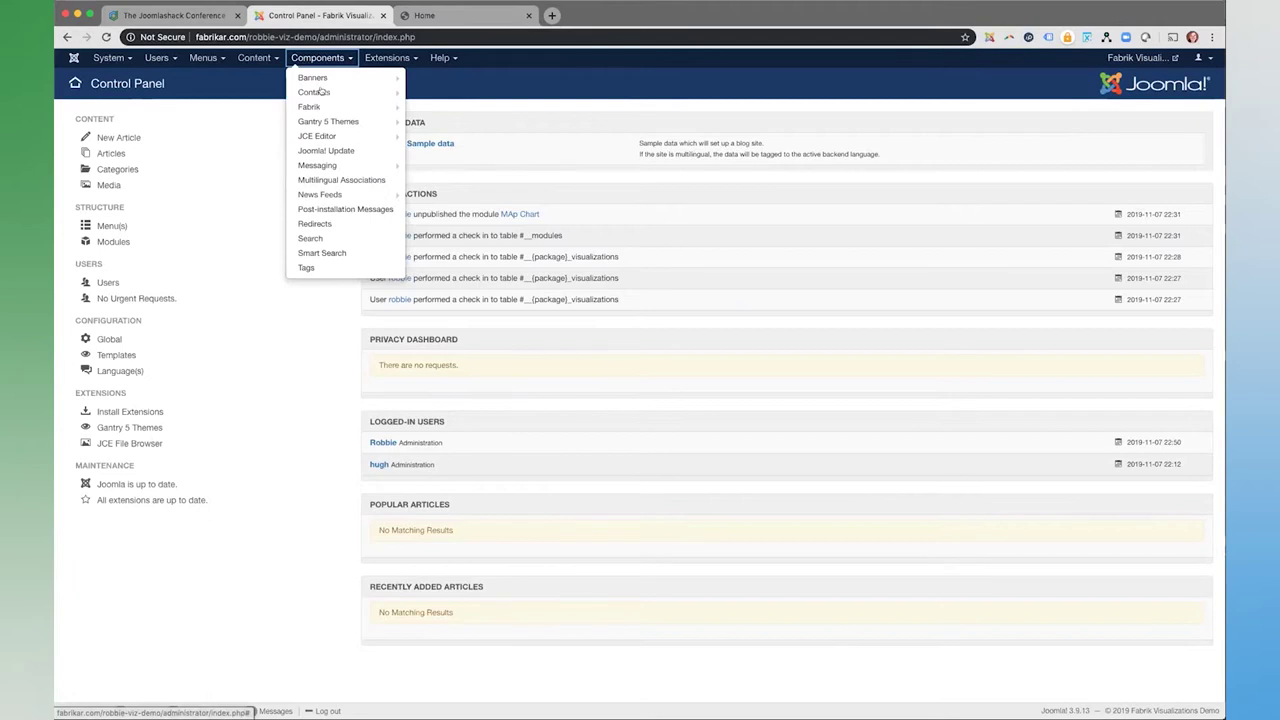
mouse_move(336, 108)
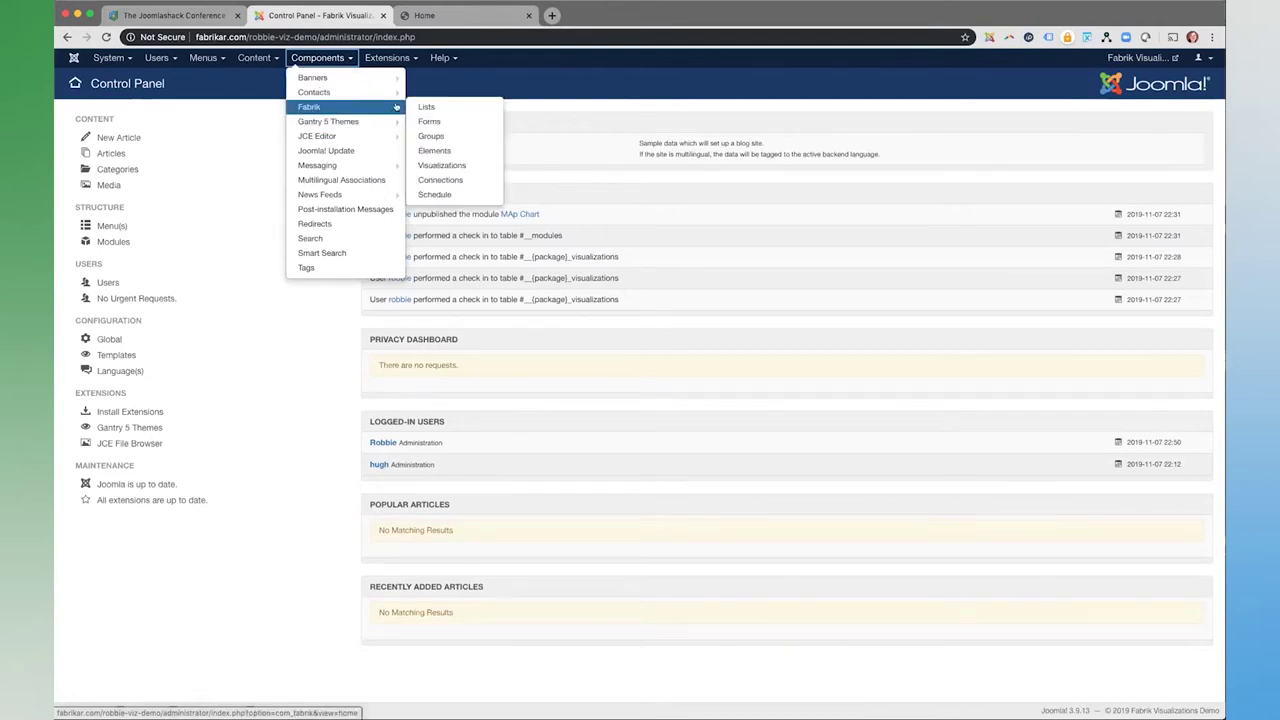
click(429, 107)
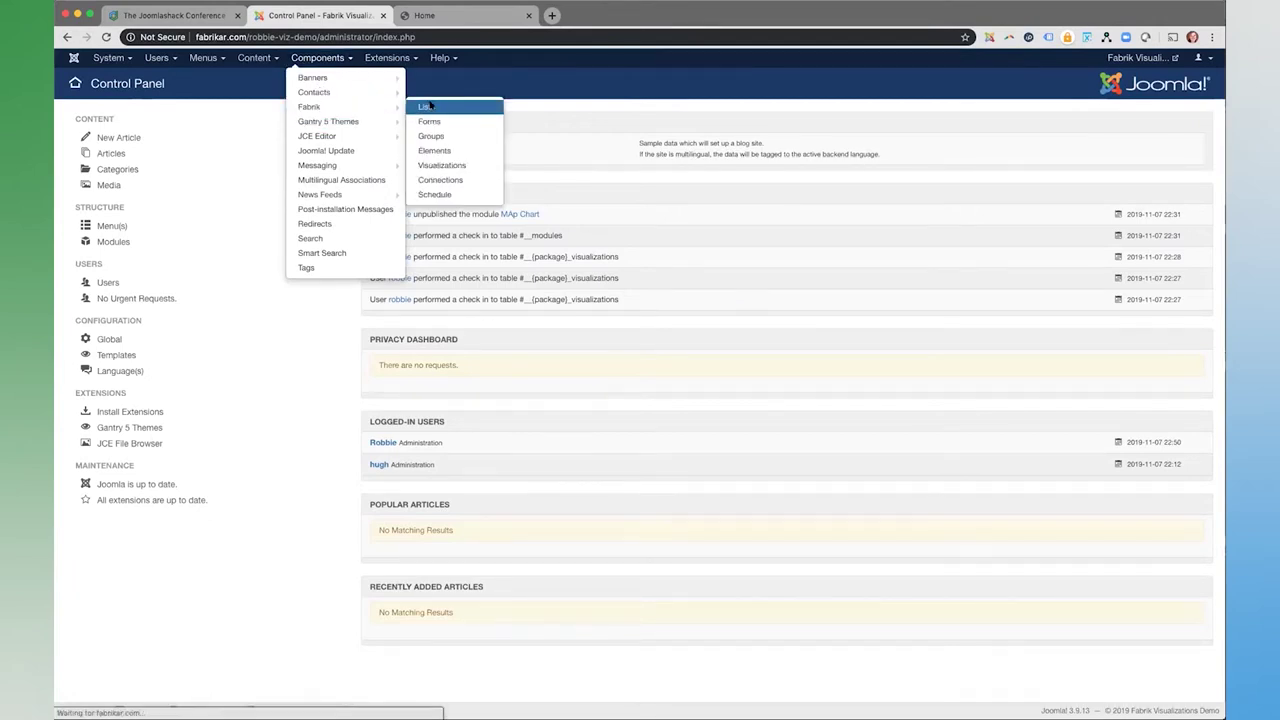
text(robbie)
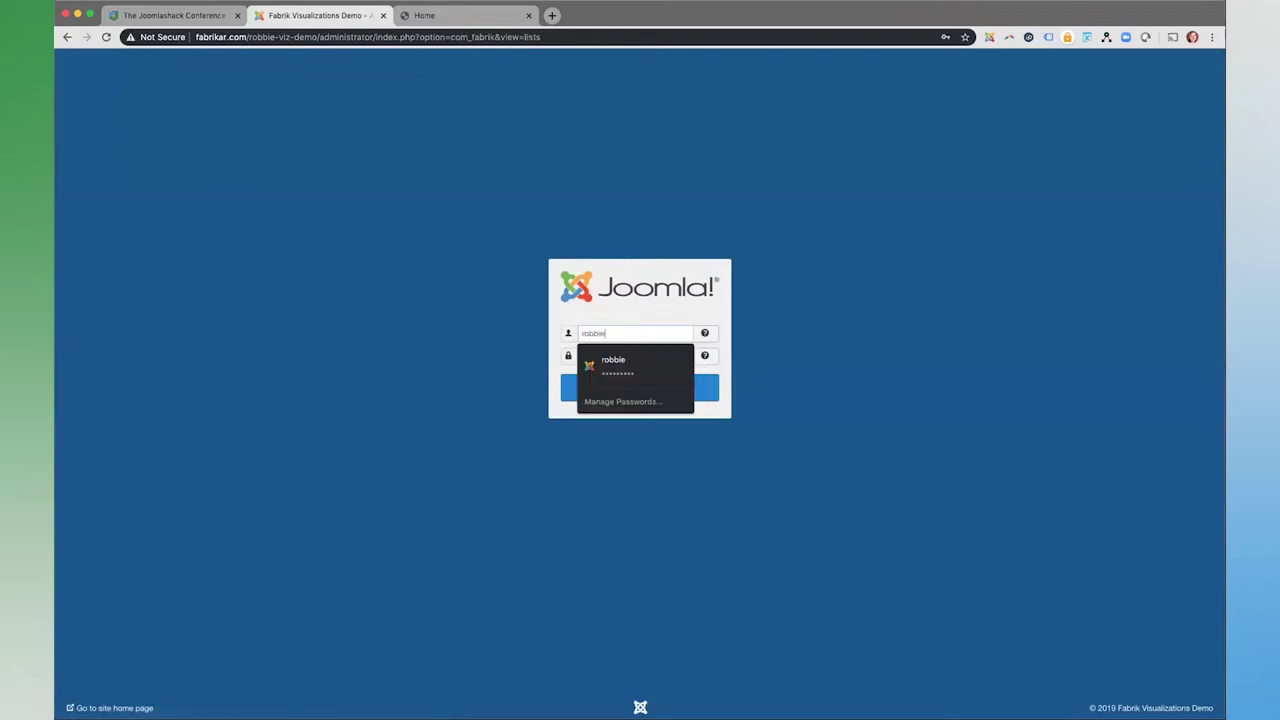
key(Tab)
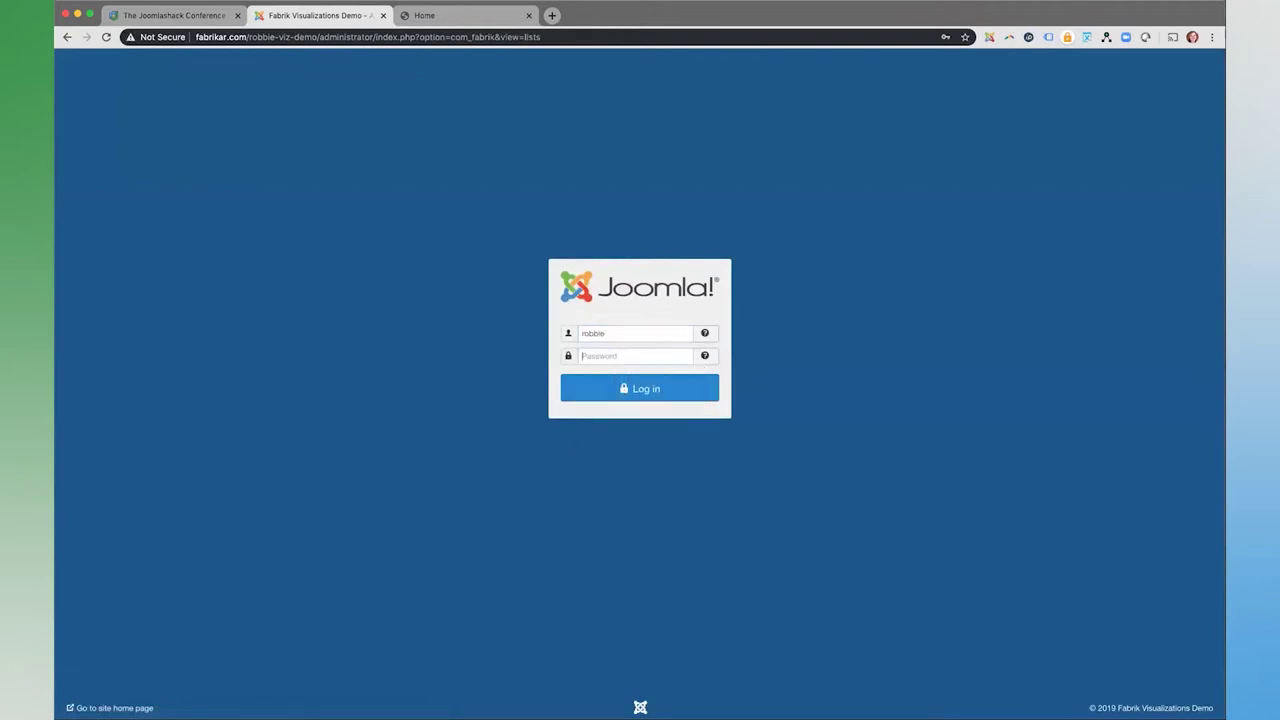
text(•)
key(Return)
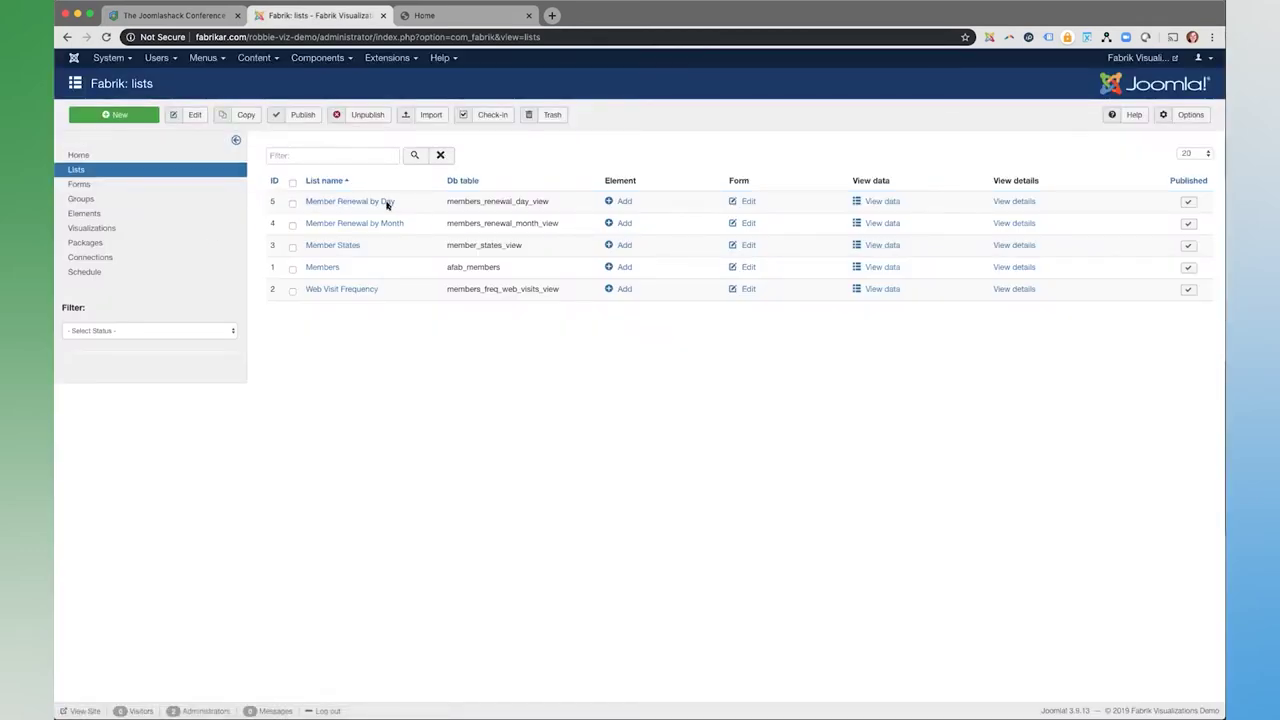
- Sort the Fabrik lists by ID and highlight the Members list's name and its afab_members database table
drag(366, 266, 300, 268)
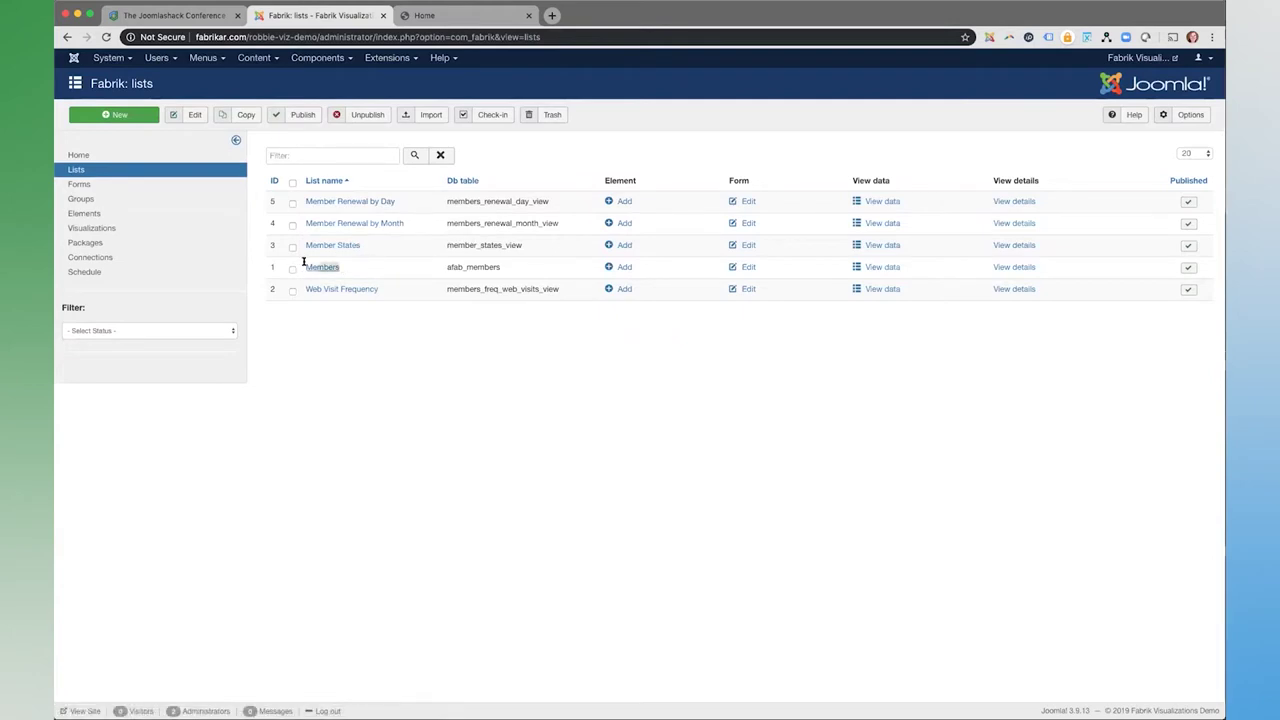
click(275, 181)
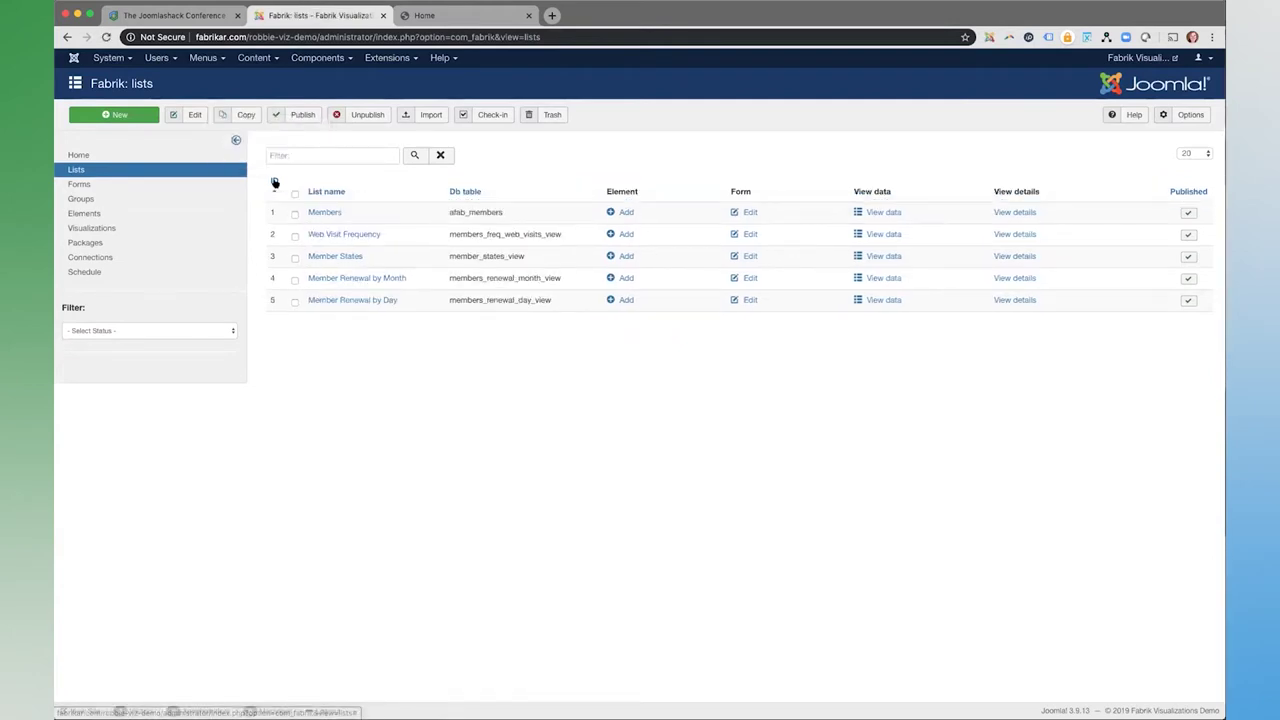
drag(345, 212, 297, 207)
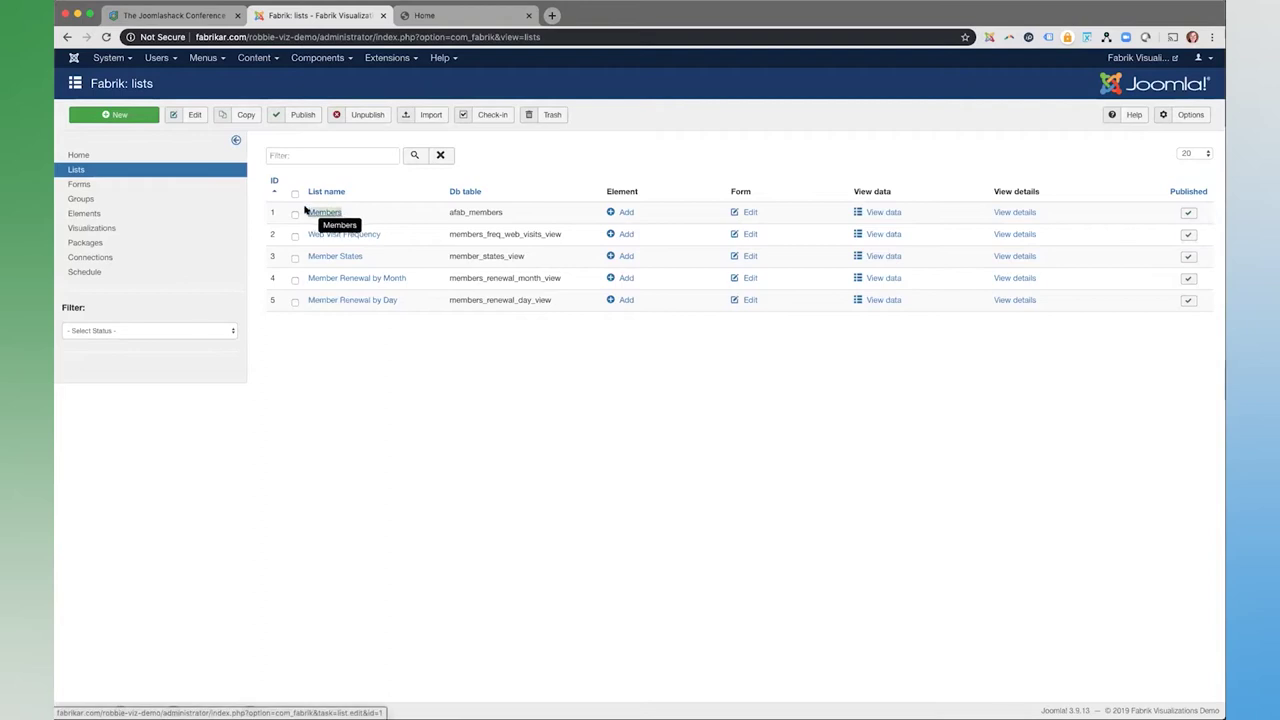
drag(505, 212, 447, 211)
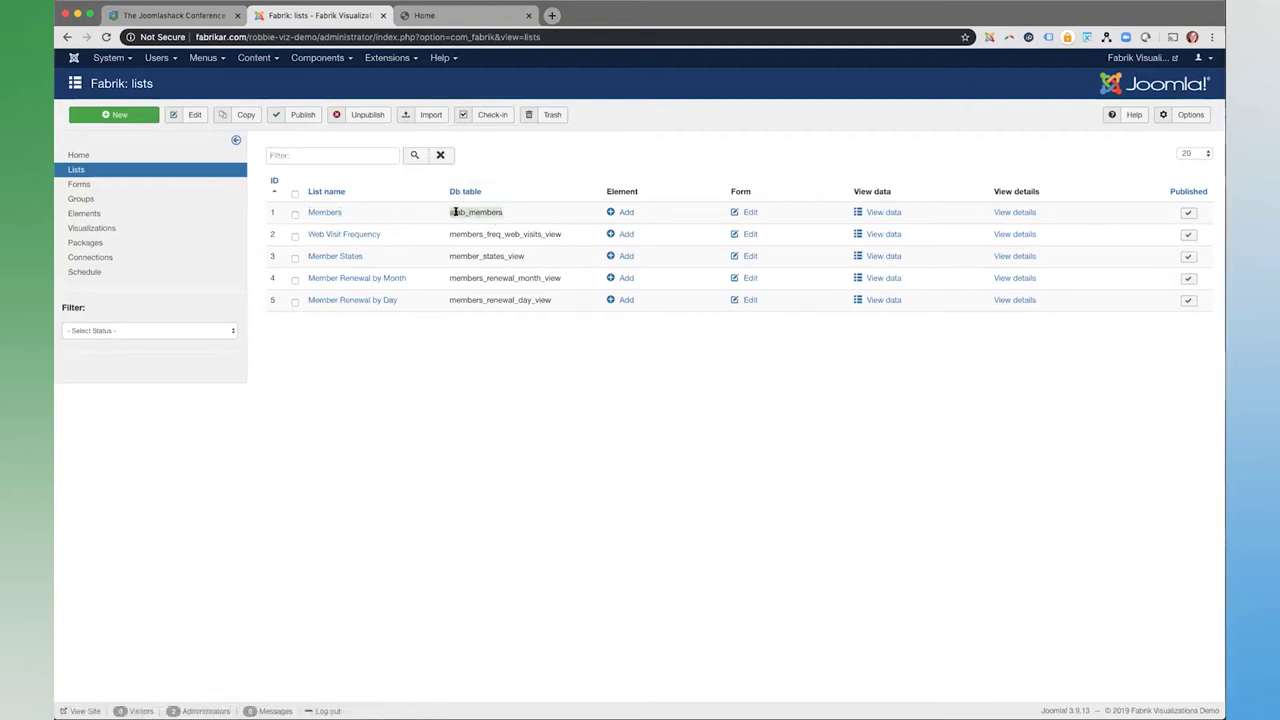
- View the Members list's data and point out the Active Member and Membership Dues Paid columns
click(872, 213)
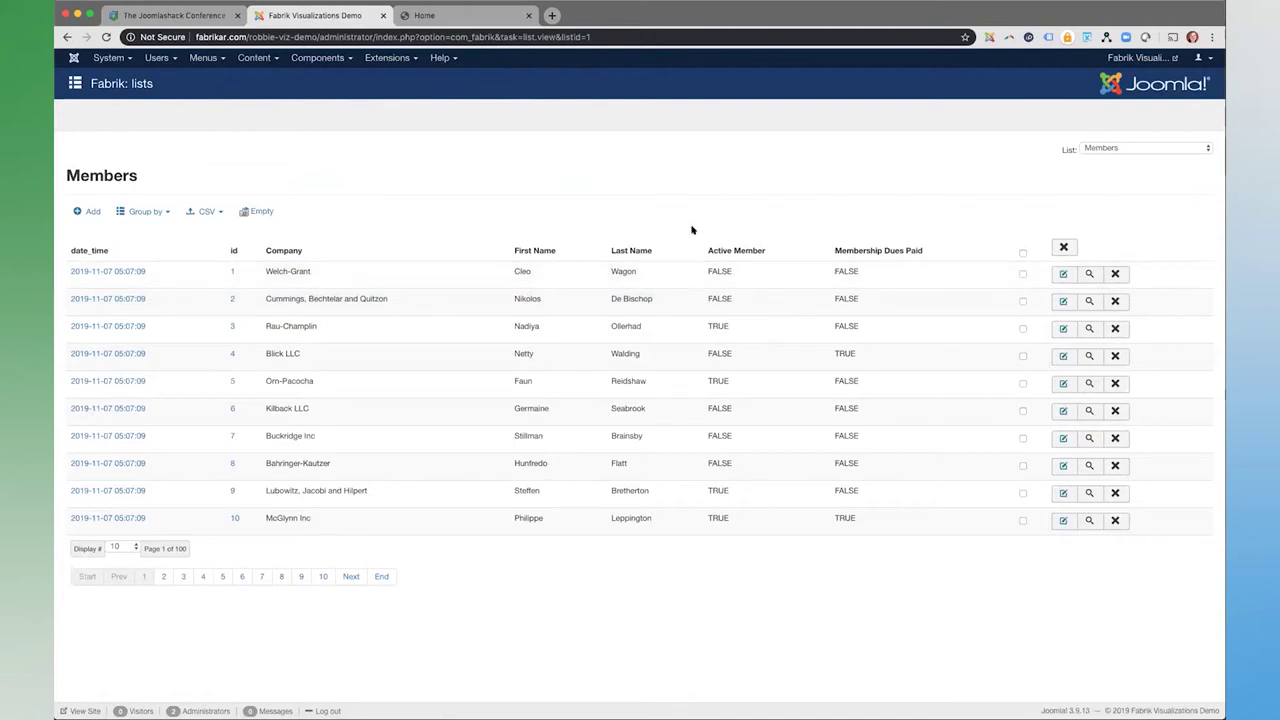
drag(708, 251, 766, 260)
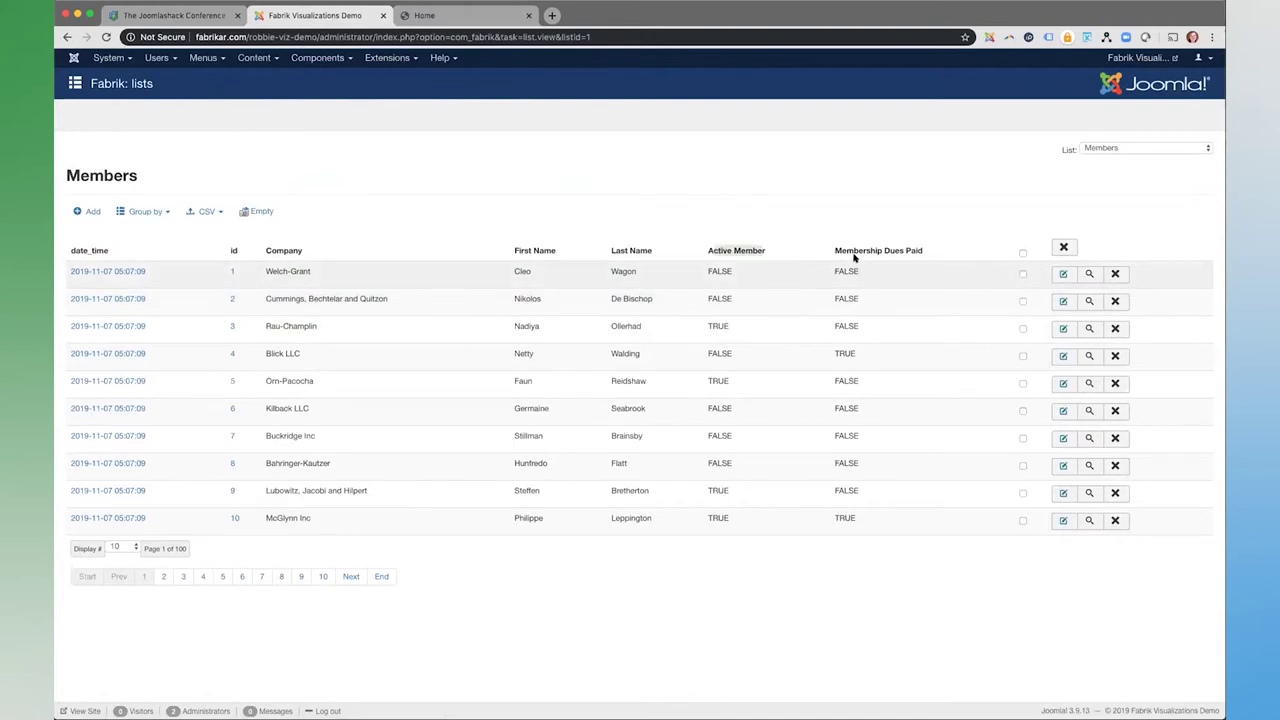
drag(856, 251, 878, 251)
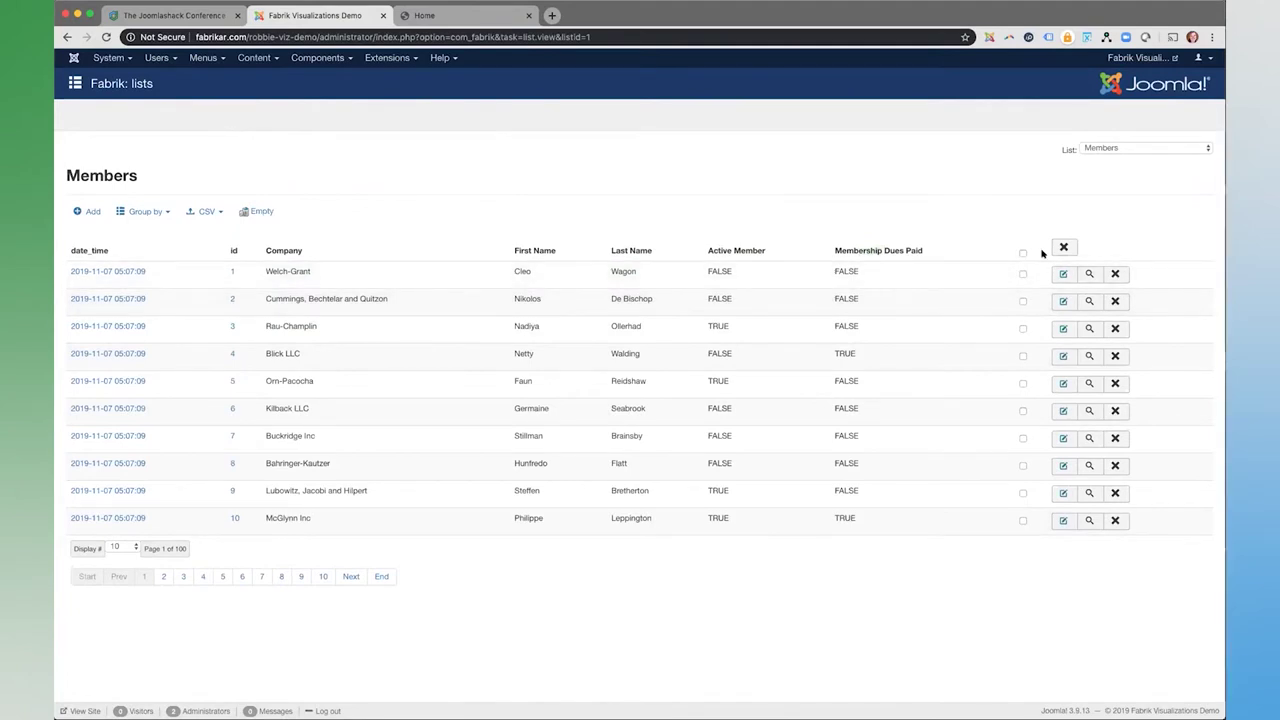
- View the first member's detail record and review all its fields, down to the map and State Code
click(1089, 274)
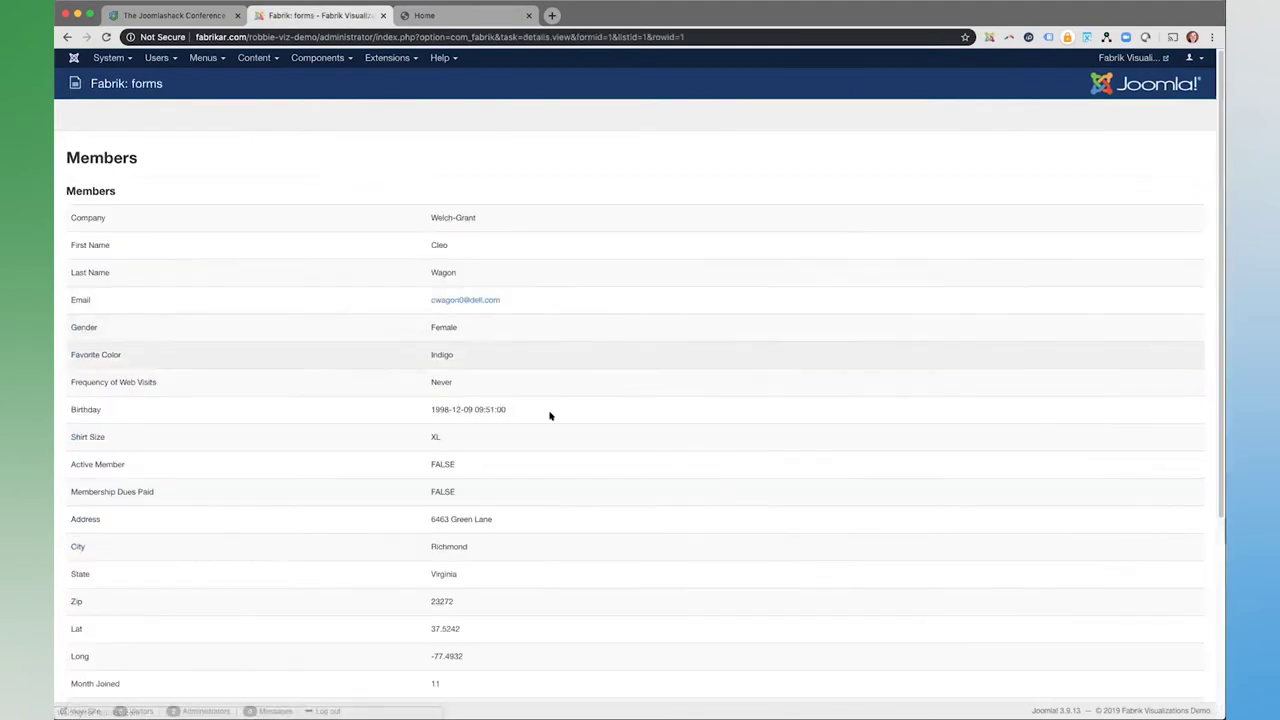
scroll(540, 385, down, 2)
scroll(540, 385, down, 3)
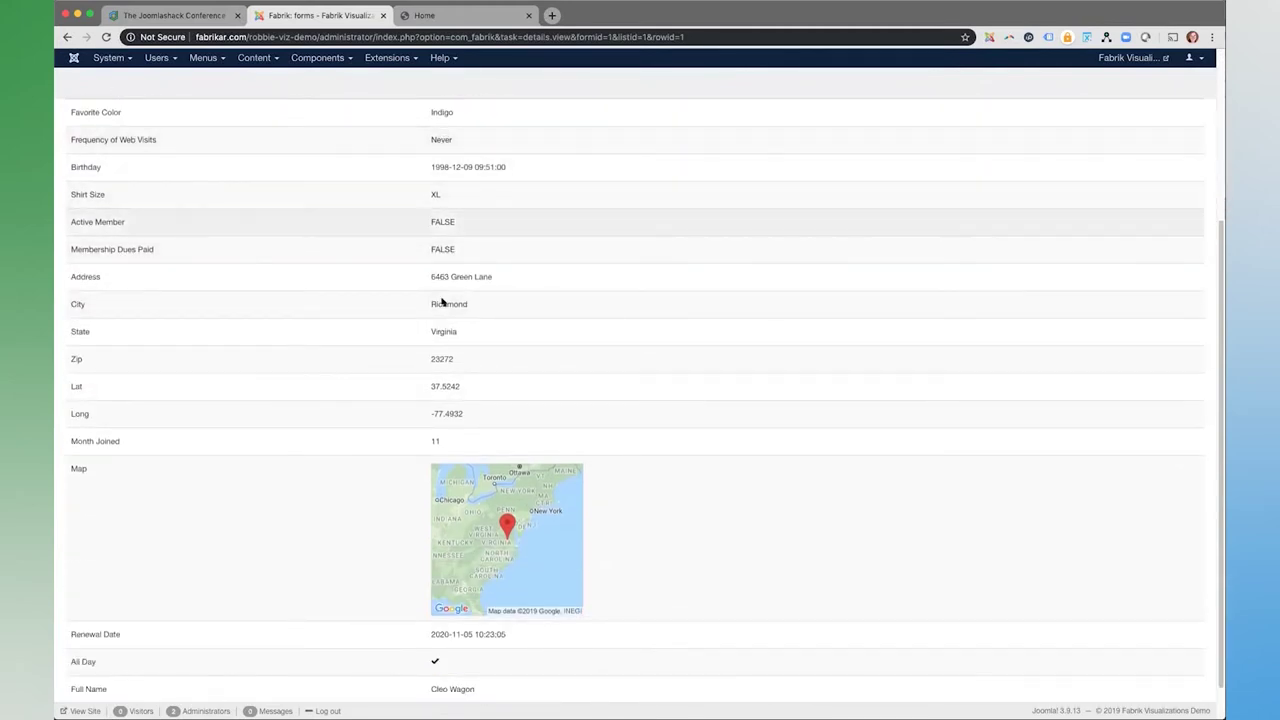
scroll(712, 439, down, 1)
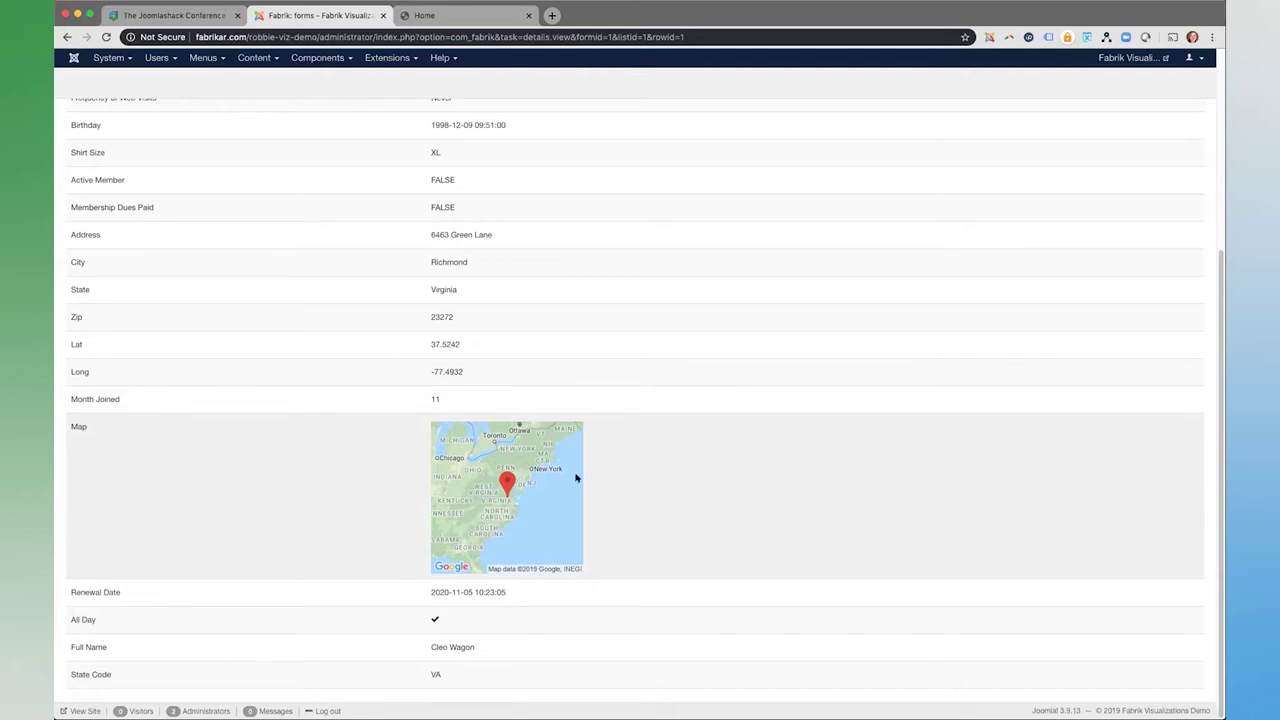
scroll(633, 475, up, 5)
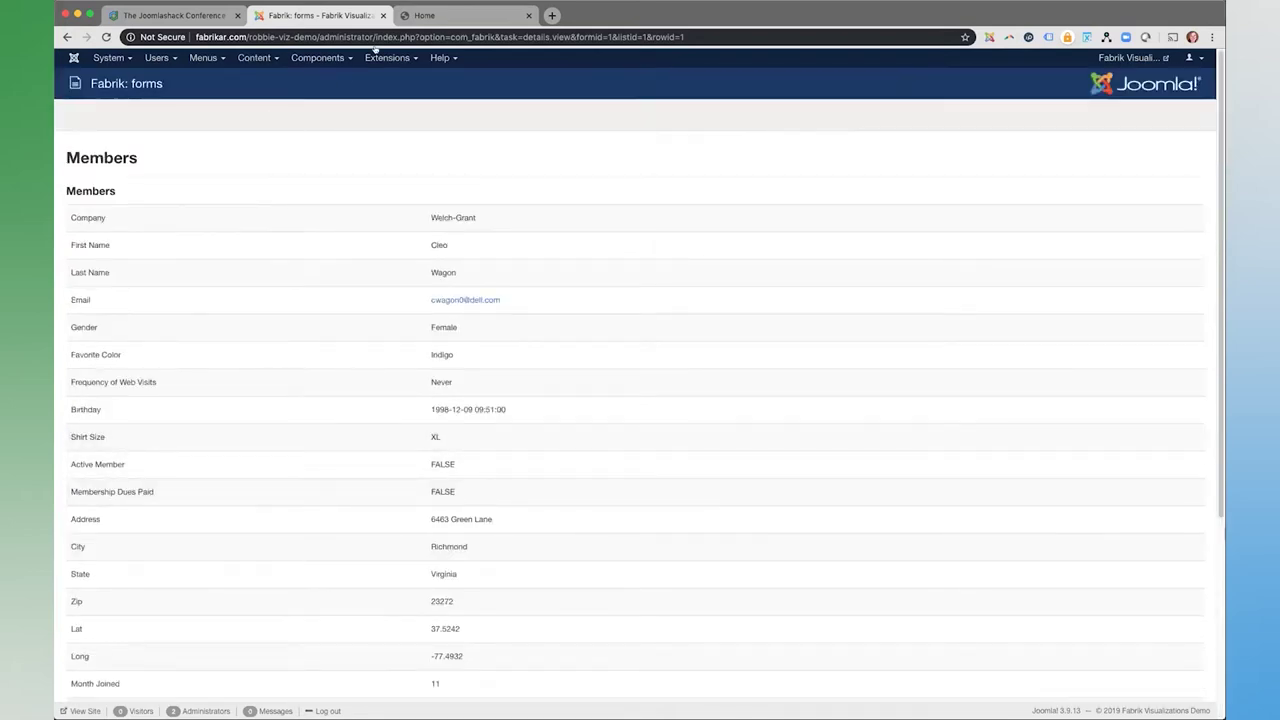
- Return to the Fabrik lists and highlight the database view used by the Web Visit Frequency list
click(318, 57)
mouse_move(330, 106)
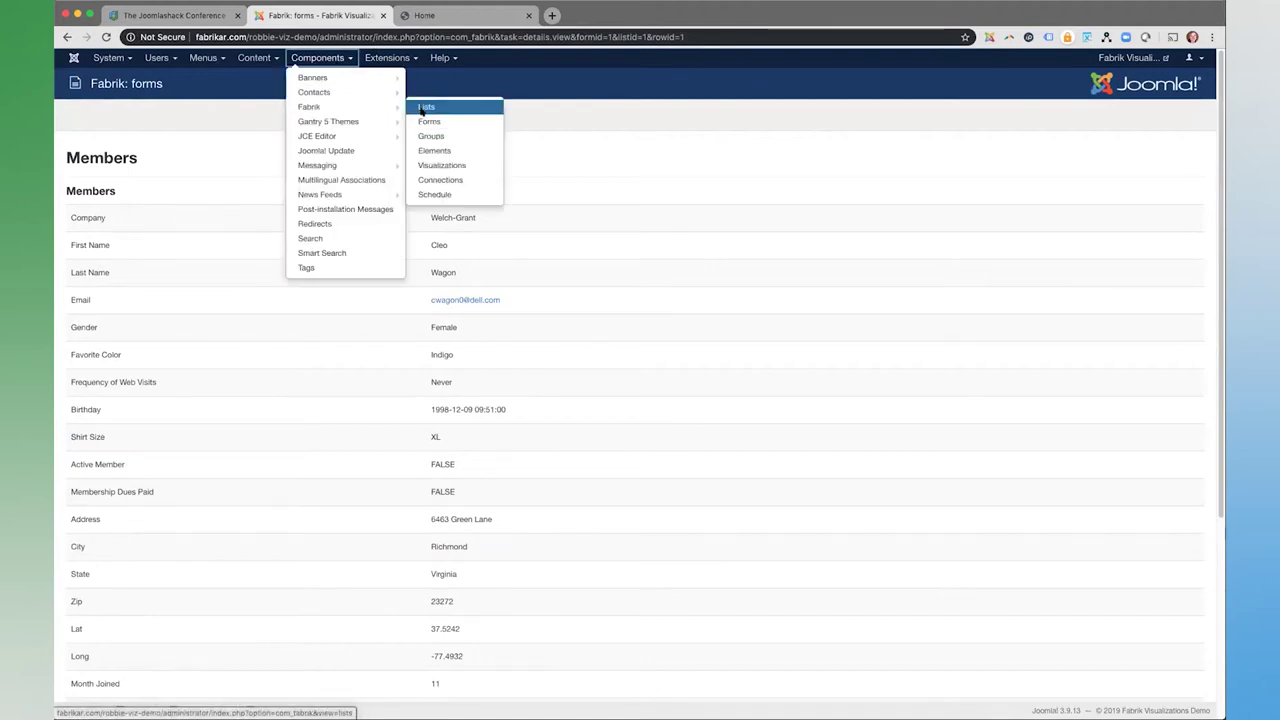
click(422, 106)
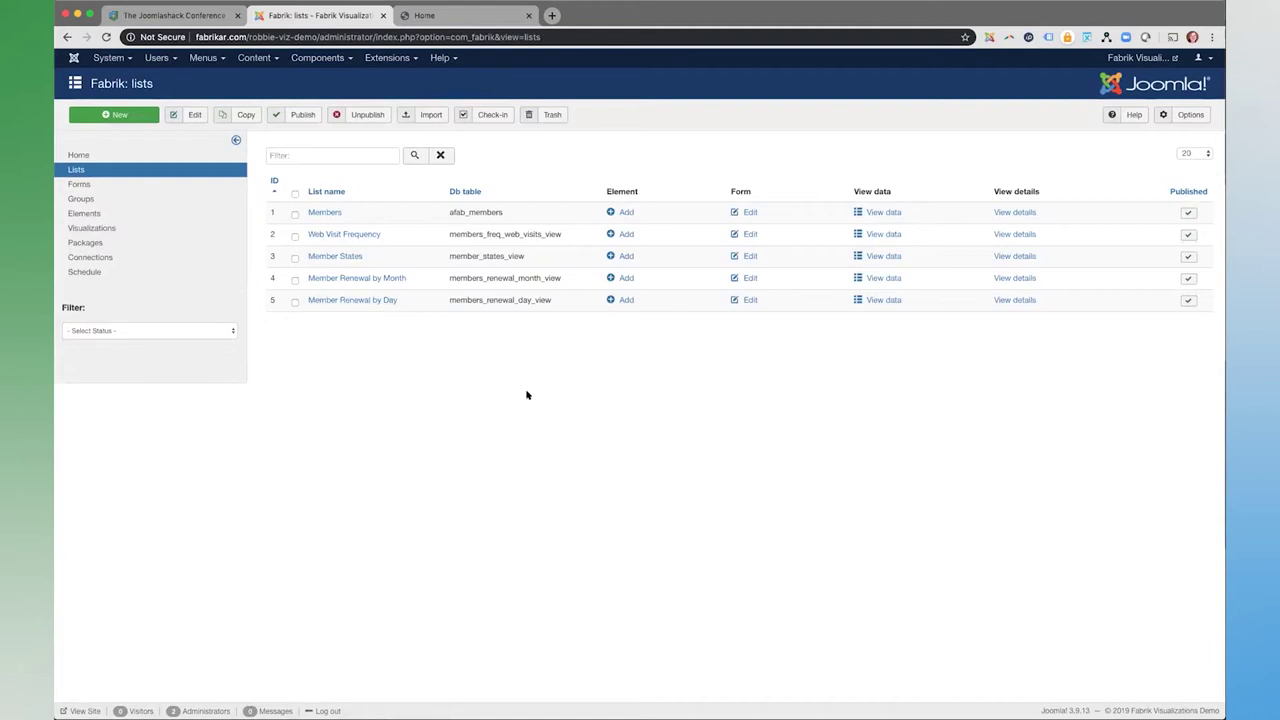
drag(562, 234, 467, 234)
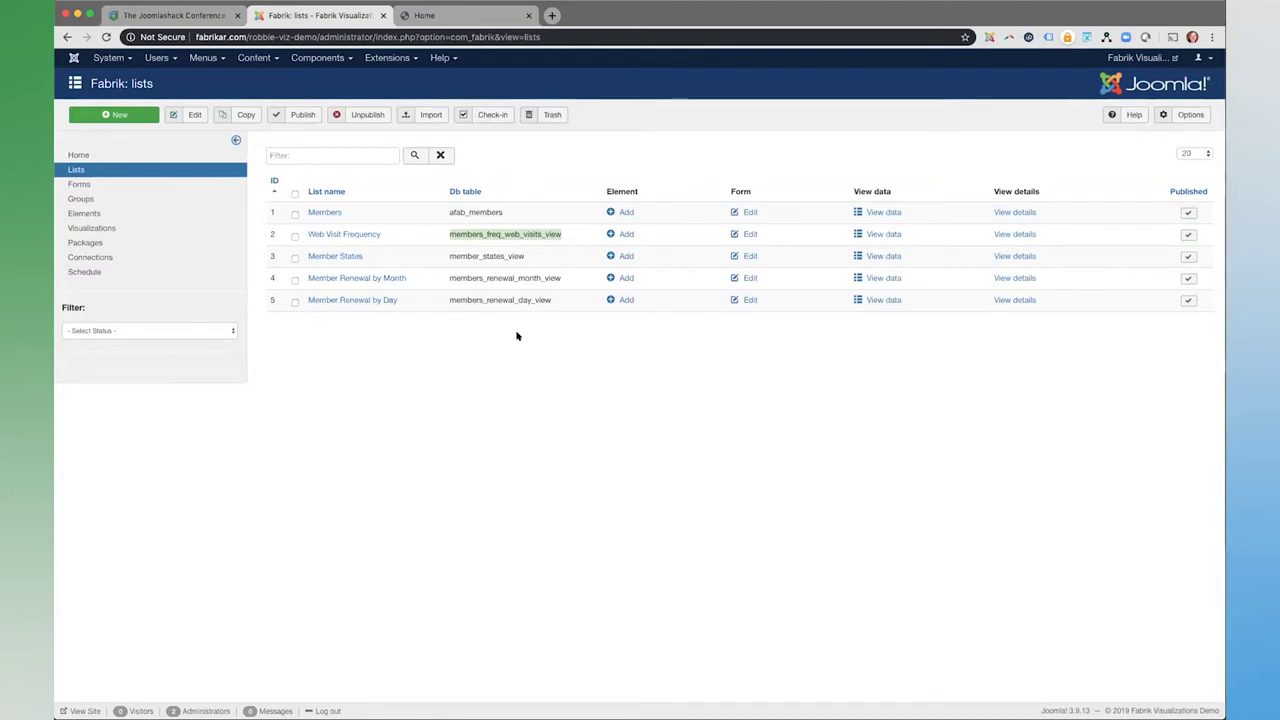
click(466, 329)
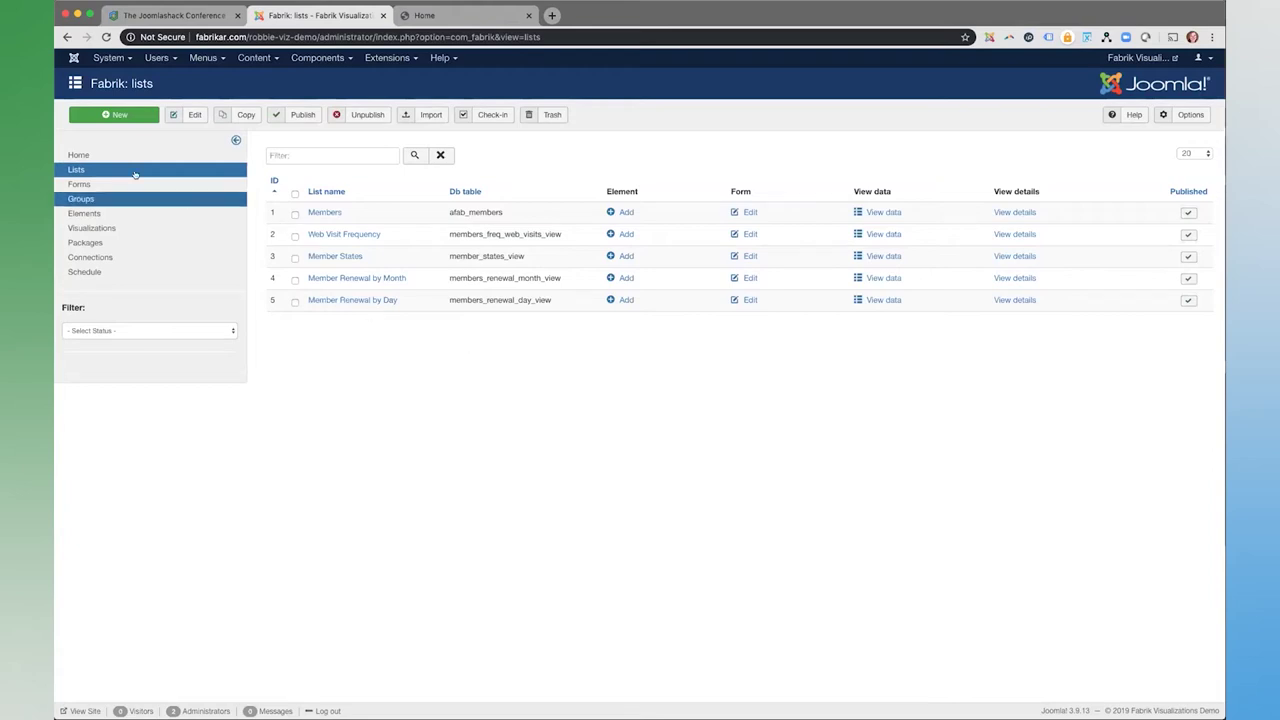
- View the Members list's data again and reopen the first member's detail record
click(890, 212)
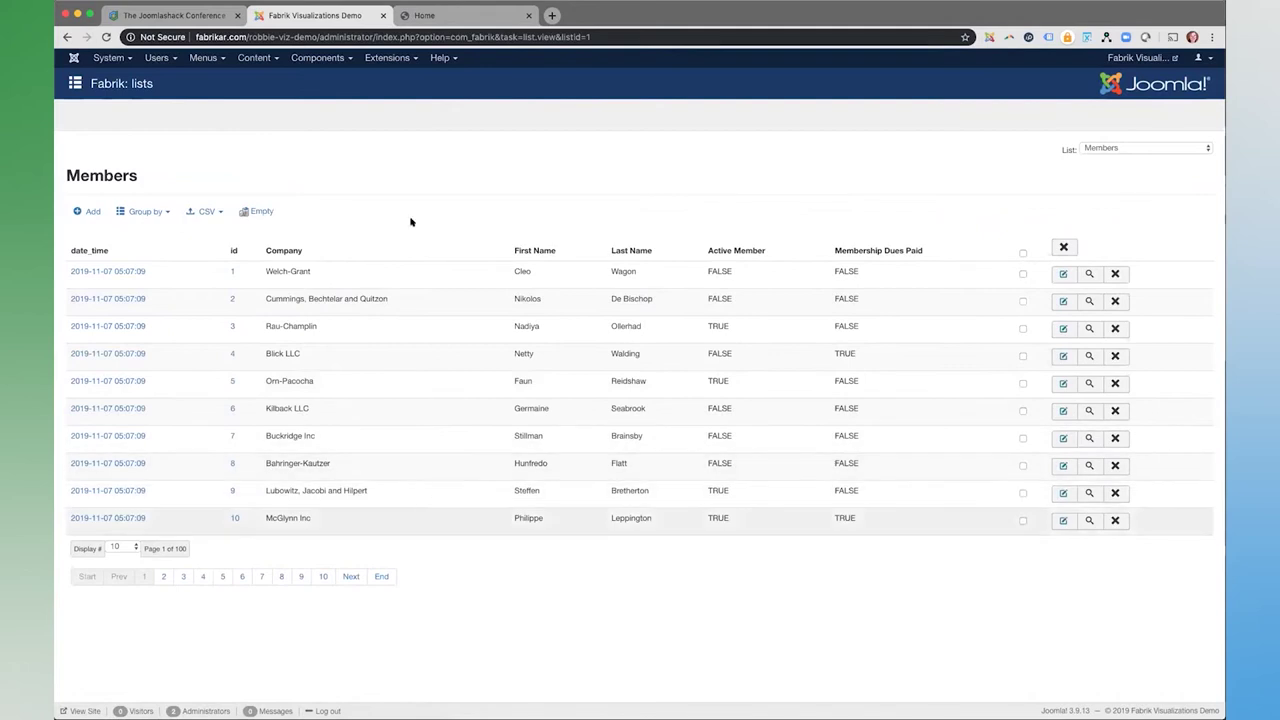
click(1080, 277)
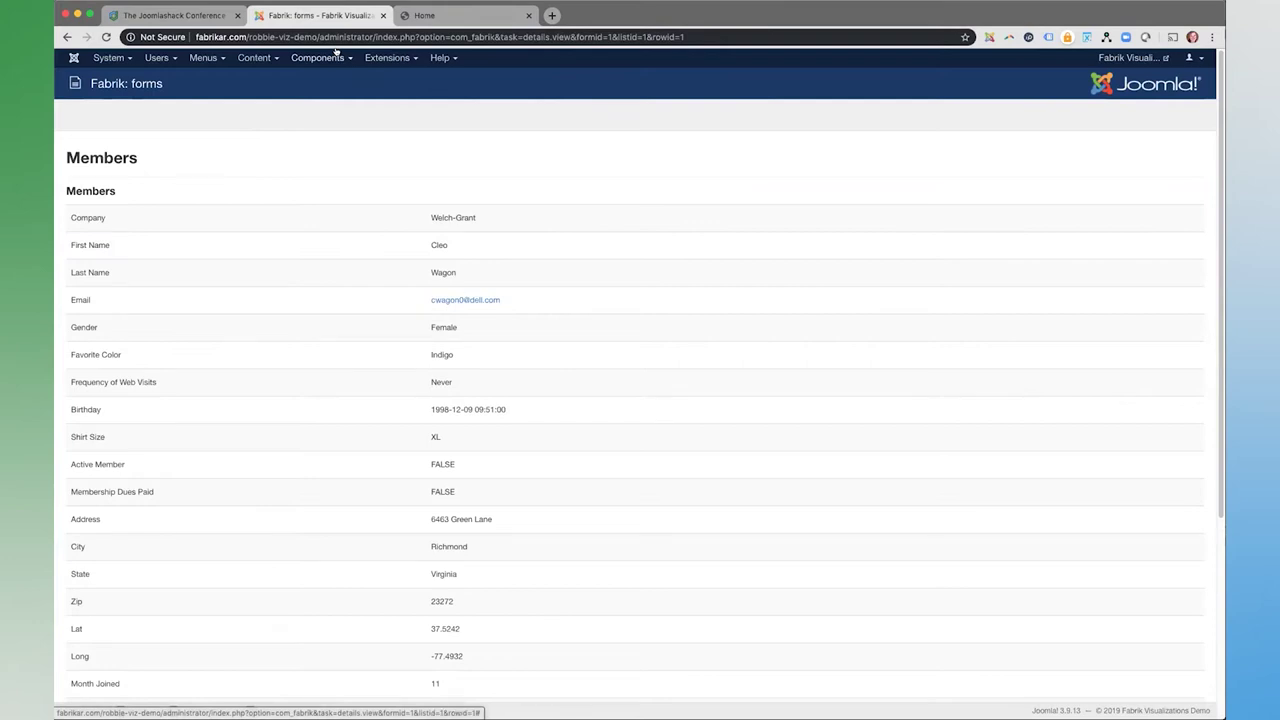
- Open the Fabrik visualizations and point out the fullcalendar, googlemap and fusionchart types
click(336, 60)
mouse_move(331, 108)
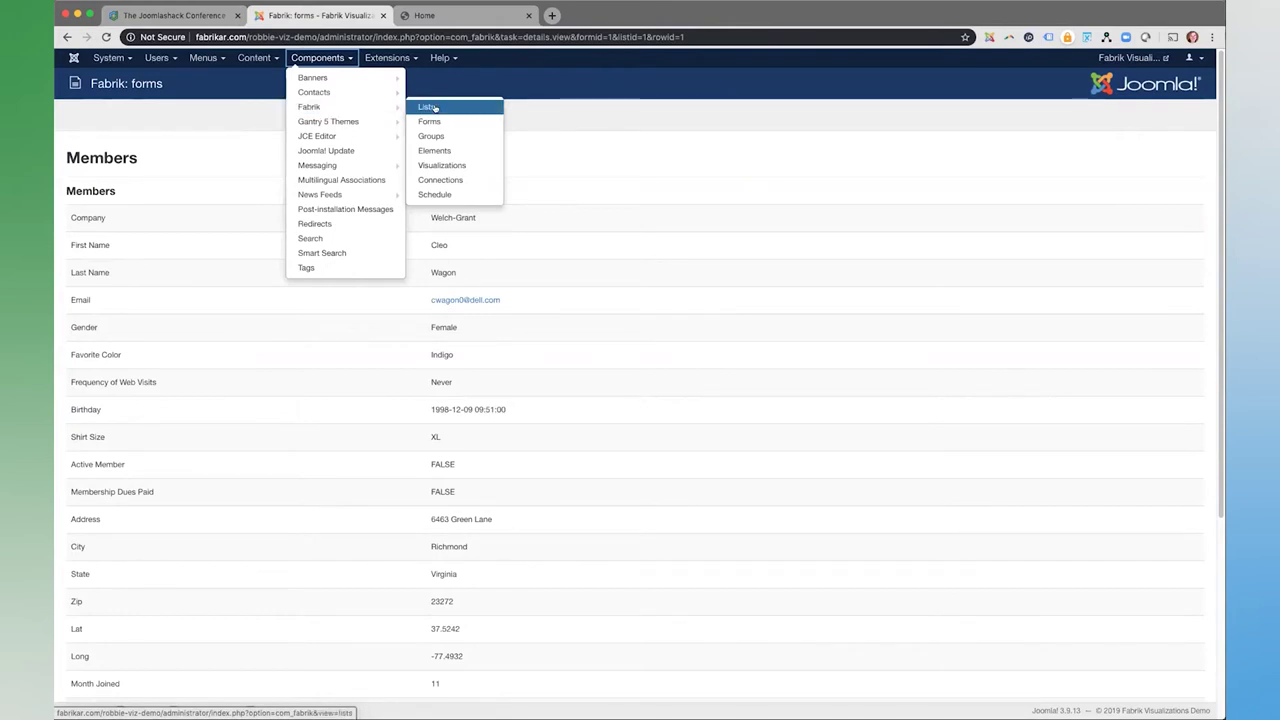
click(450, 166)
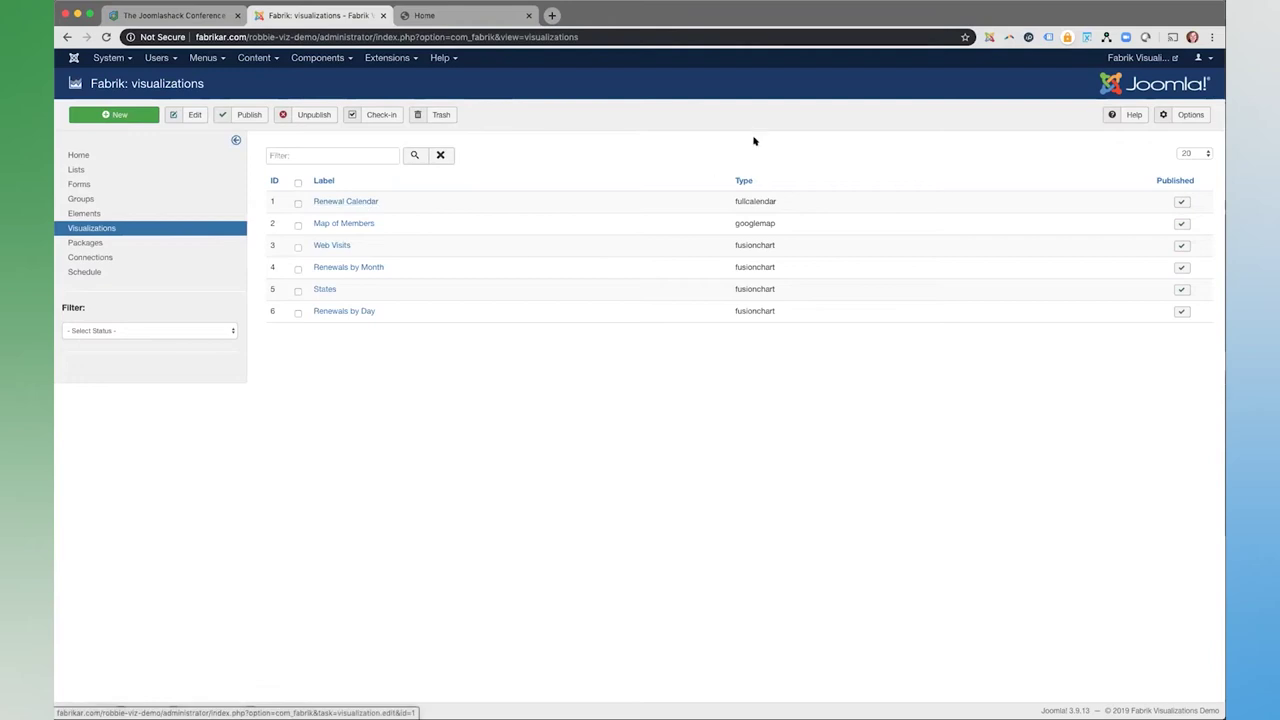
drag(734, 200, 777, 206)
click(778, 207)
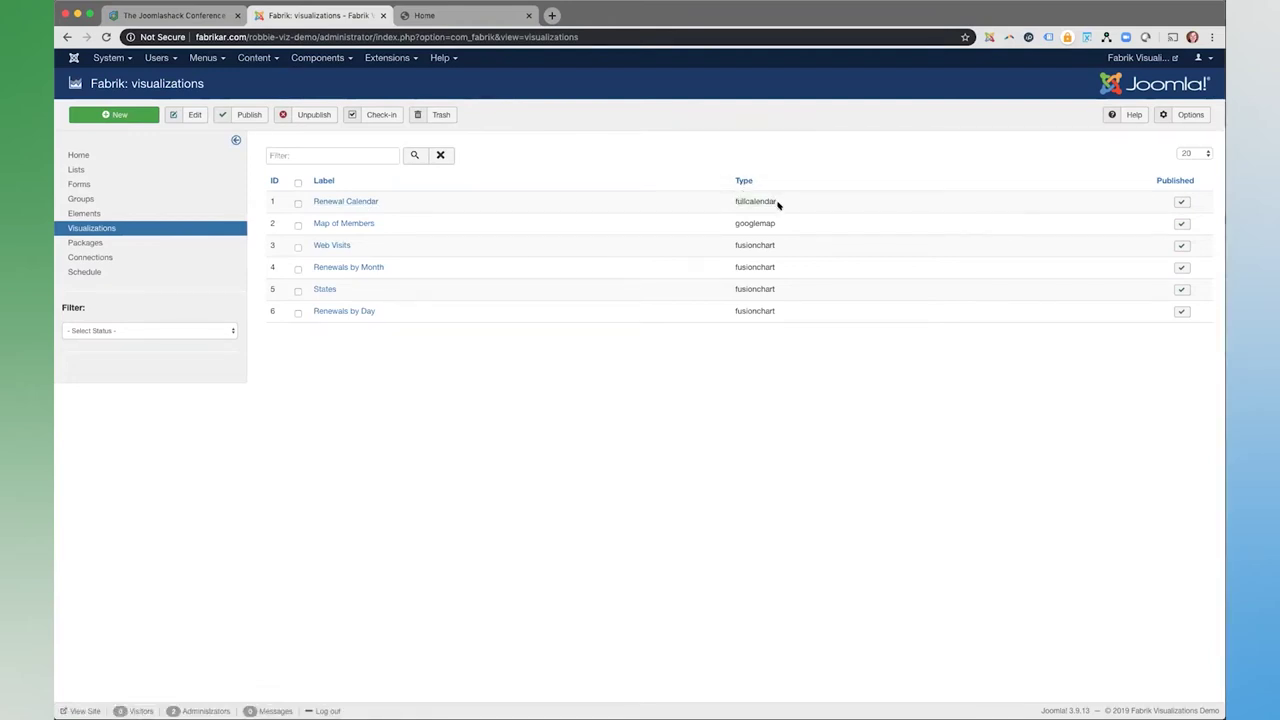
double_click(749, 223)
click(757, 252)
- Open the Renewal Calendar visualization for editing and review the available plug-in types, keeping fullcalendar selected
click(333, 201)
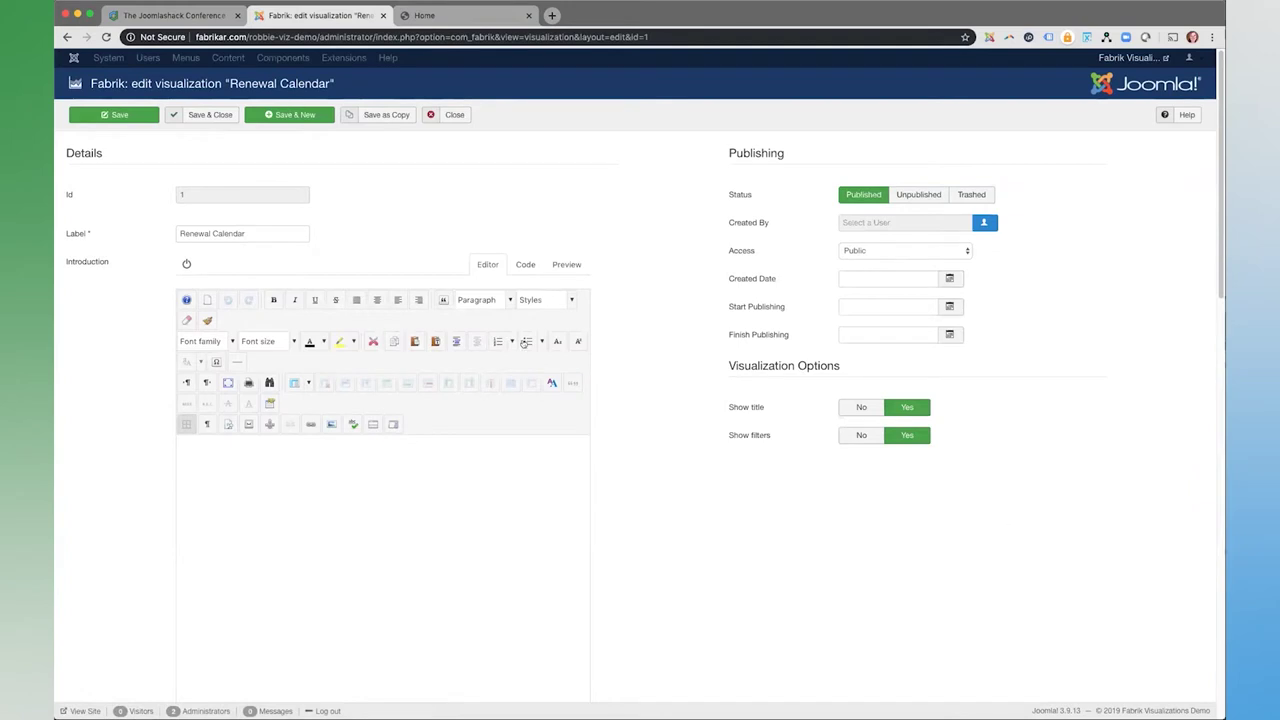
scroll(862, 612, down, 5)
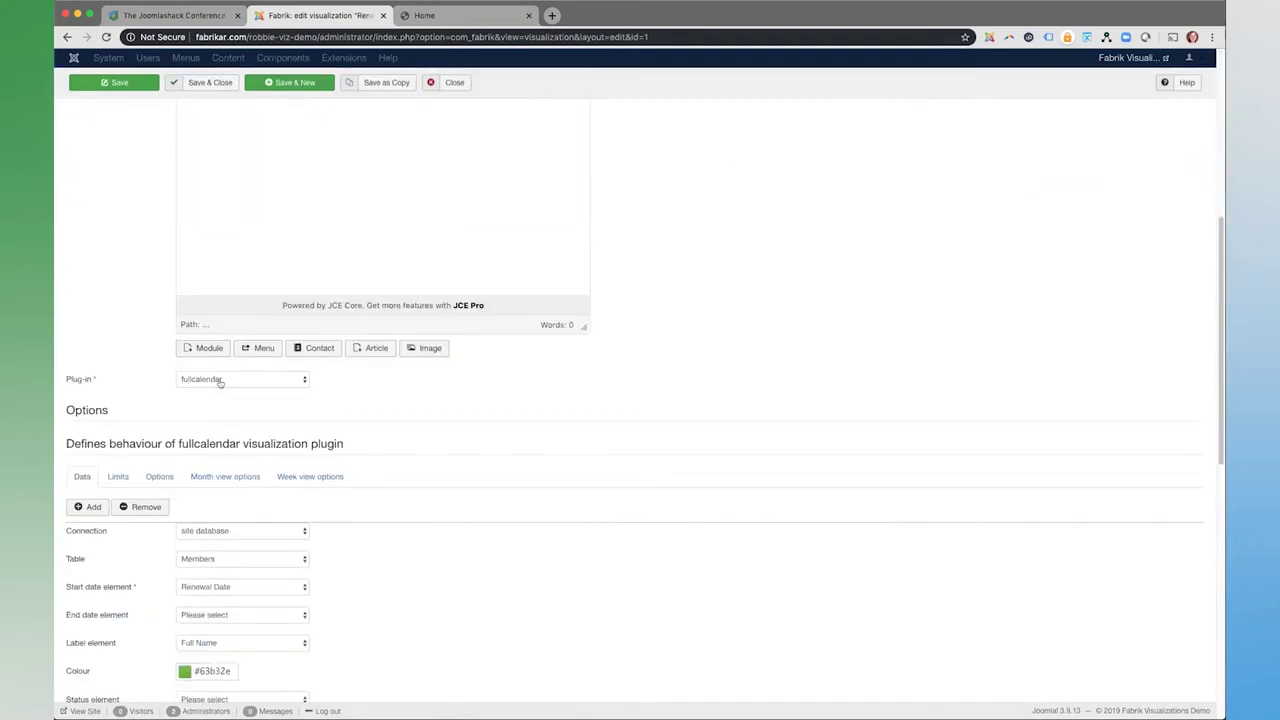
click(210, 379)
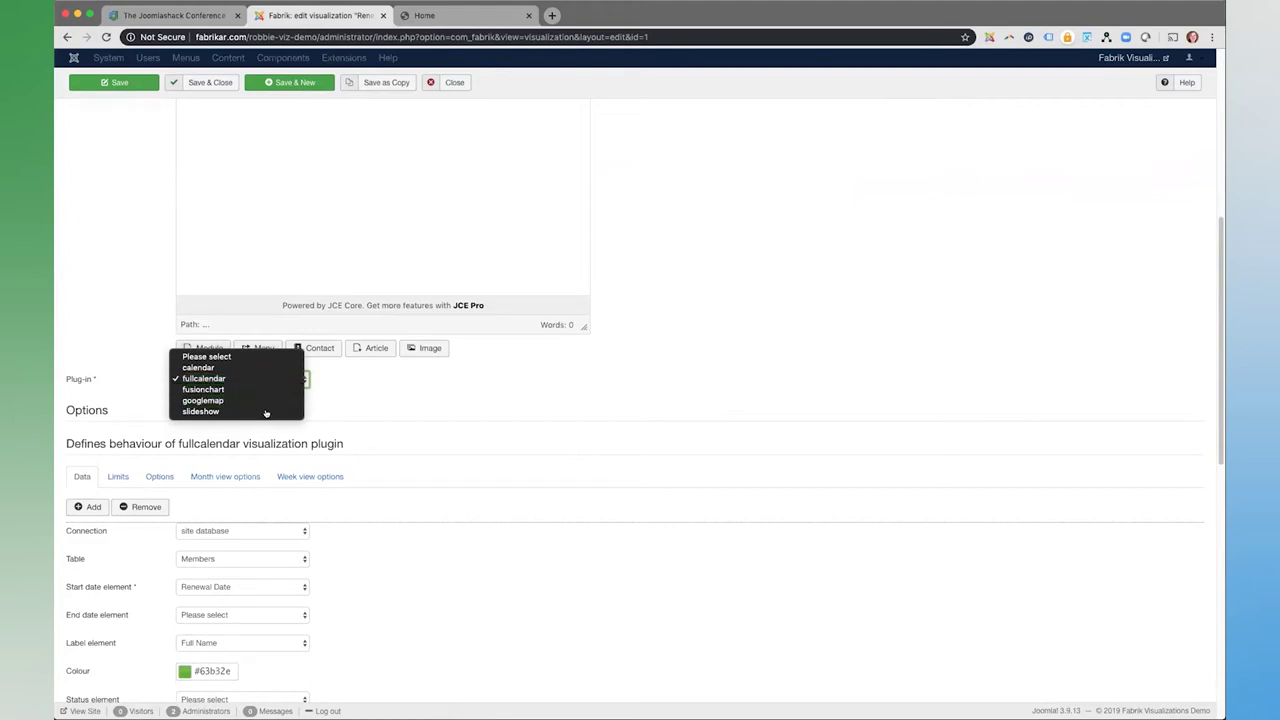
click(389, 391)
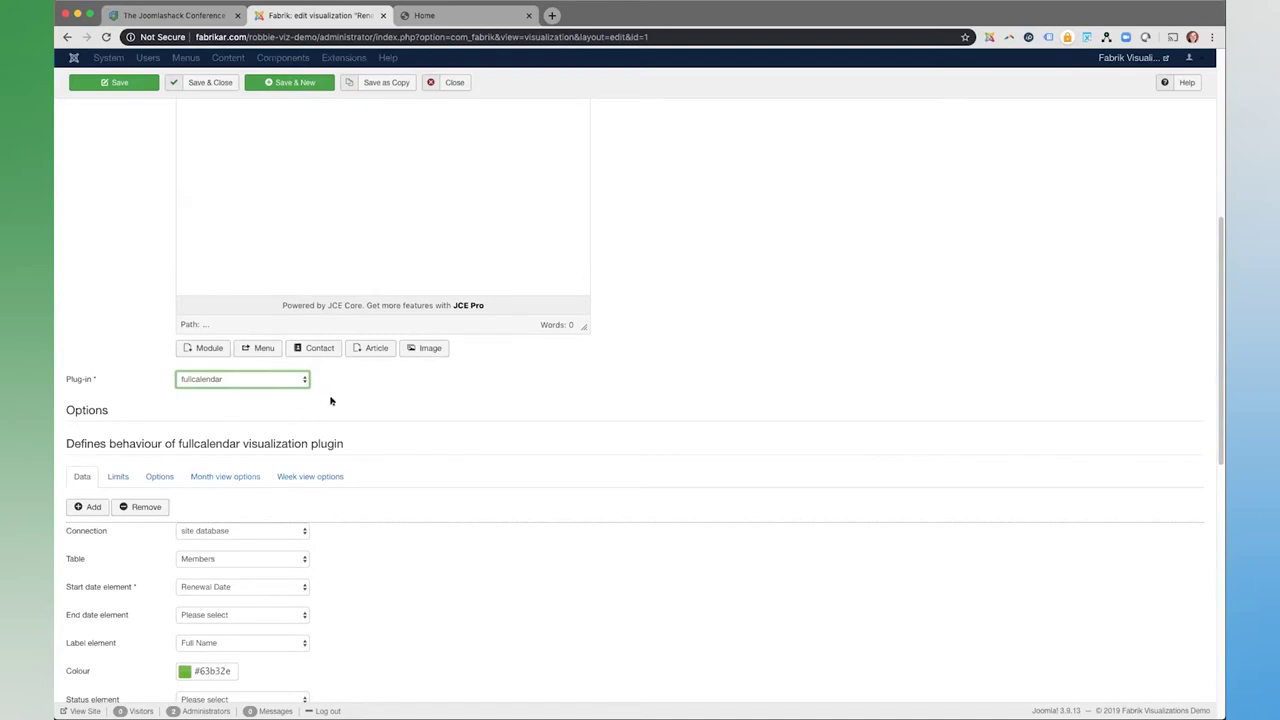
click(360, 396)
- Review the Renewal Calendar's first data source, highlighting its member = "TRUE" where clause and the first- and last-name popup template
scroll(464, 497, down, 5)
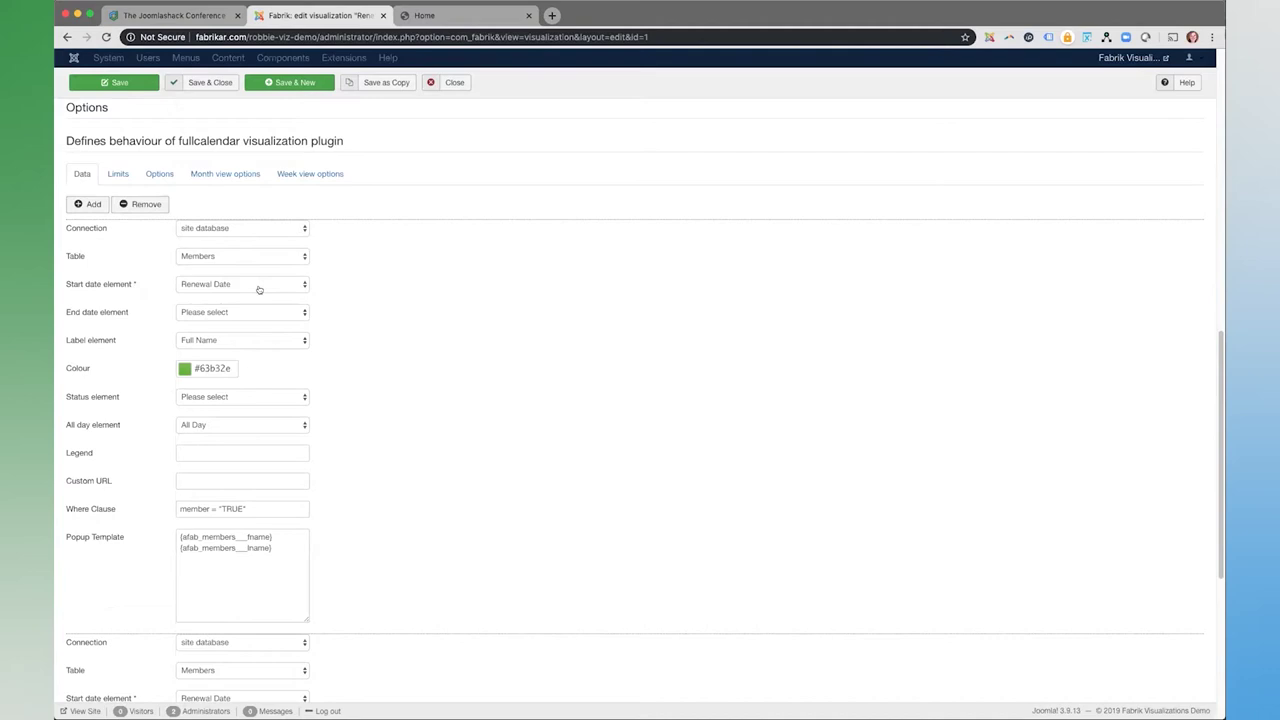
scroll(421, 405, down, 1)
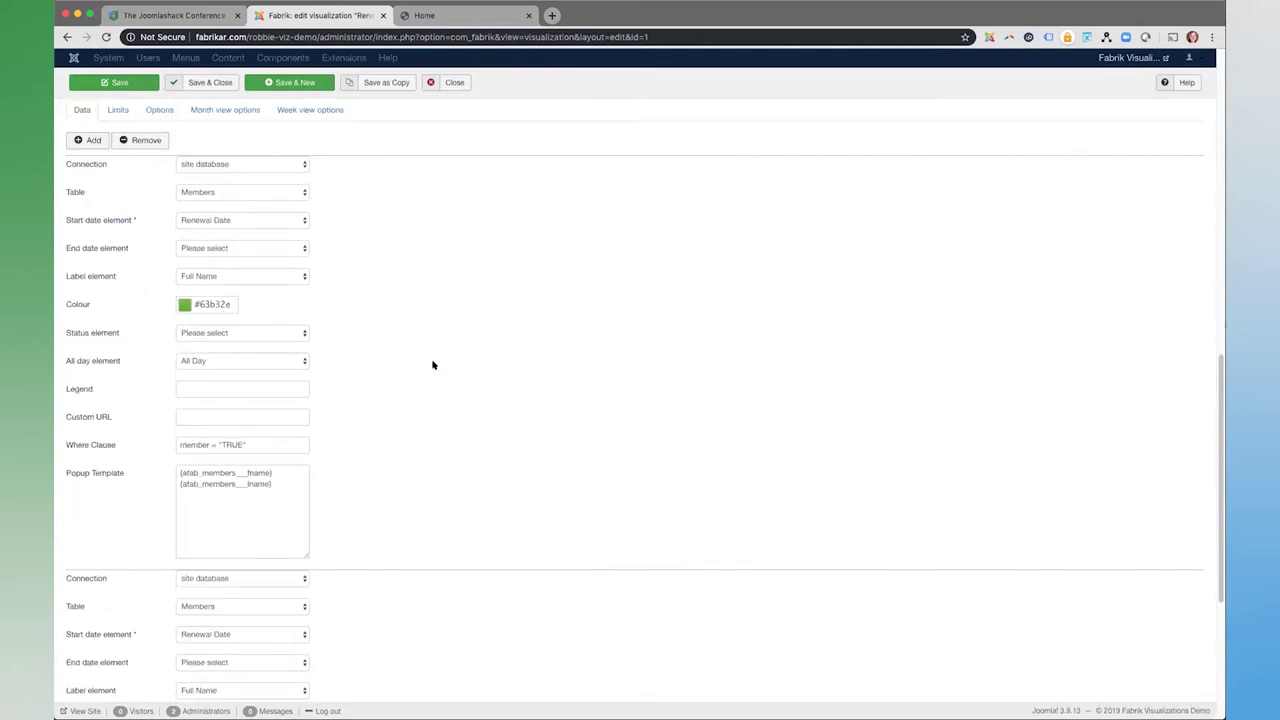
scroll(433, 365, down, 2)
click(270, 344)
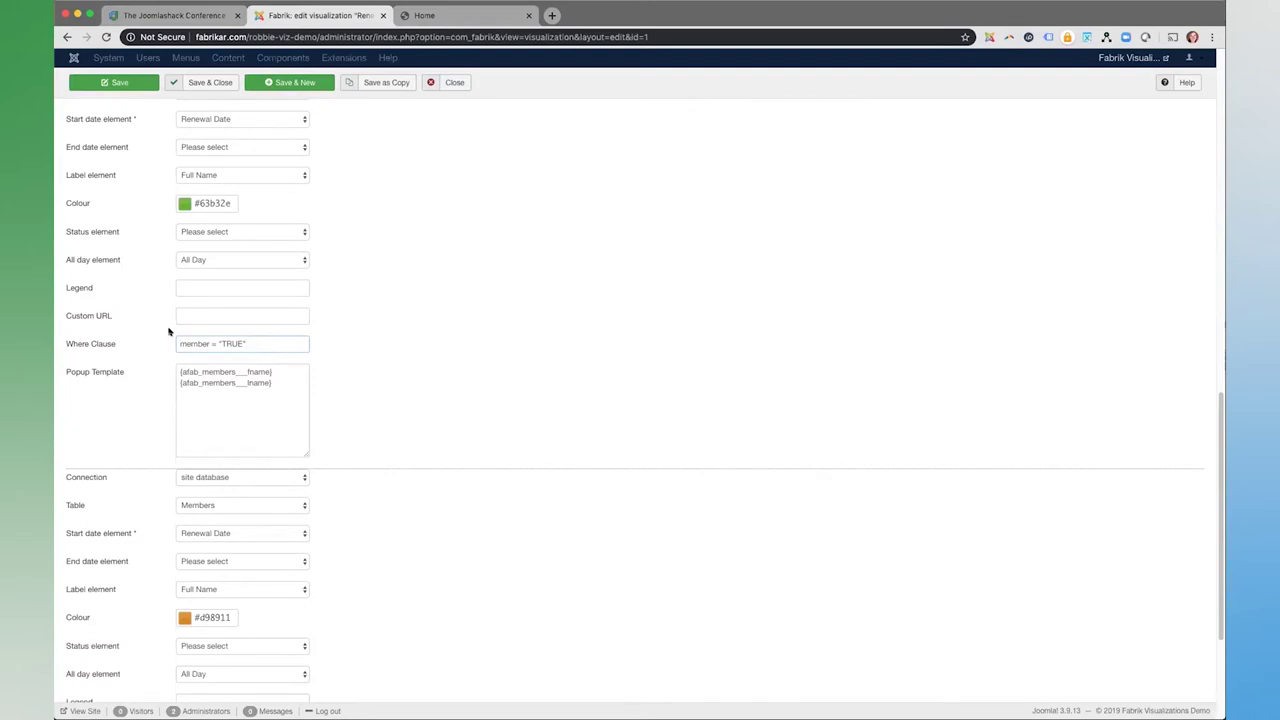
click(157, 371)
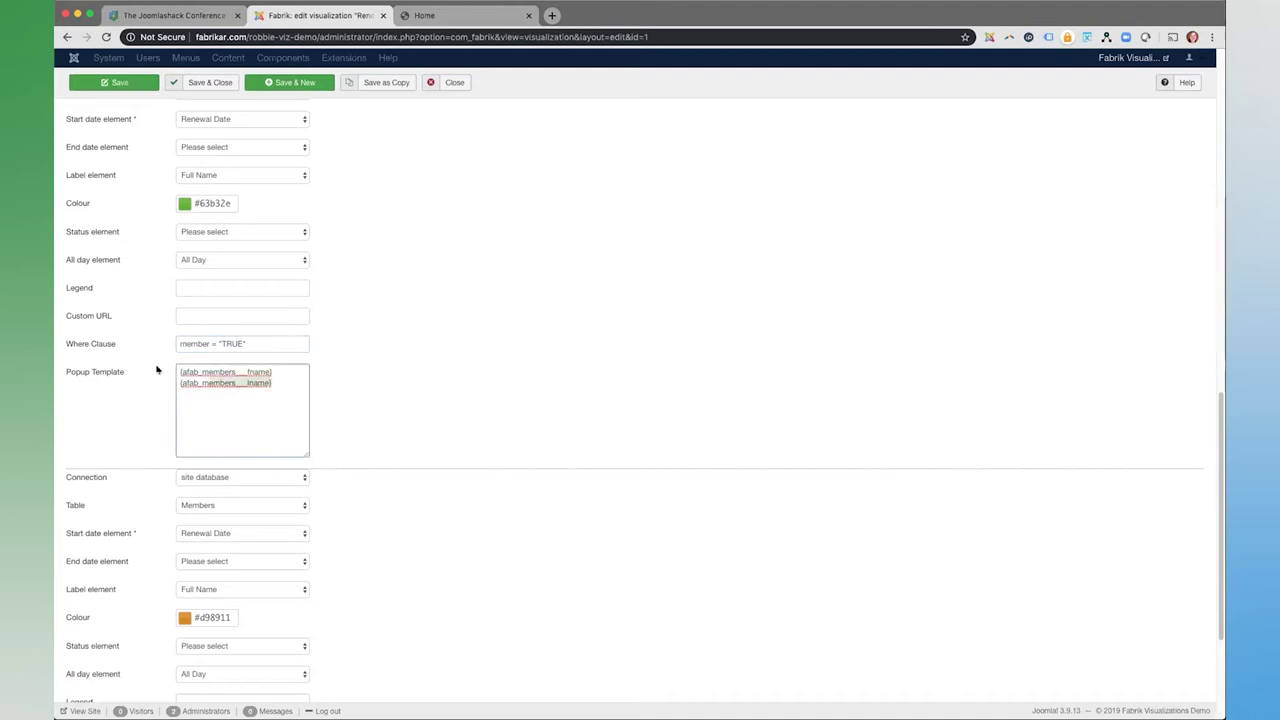
click(330, 388)
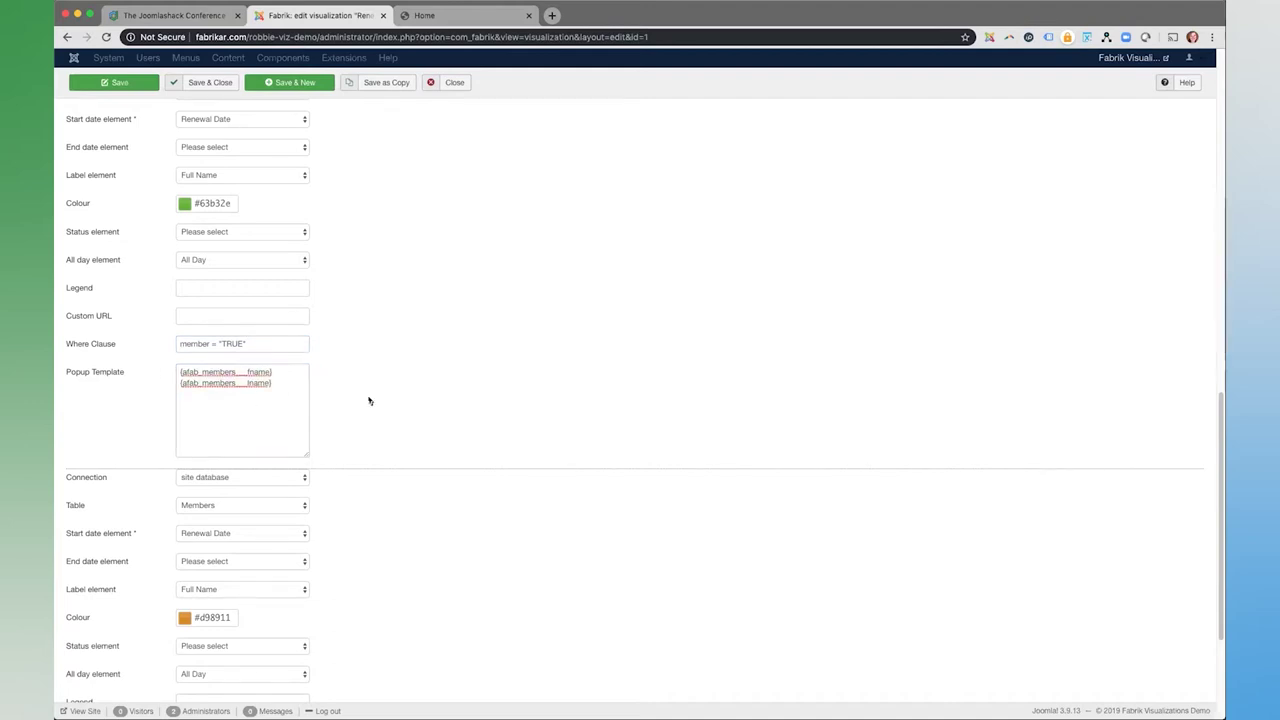
- Review the Renewal Calendar's second data source in orange #d98911 and highlight its member = "FALSE" where clause
scroll(369, 404, up, 5)
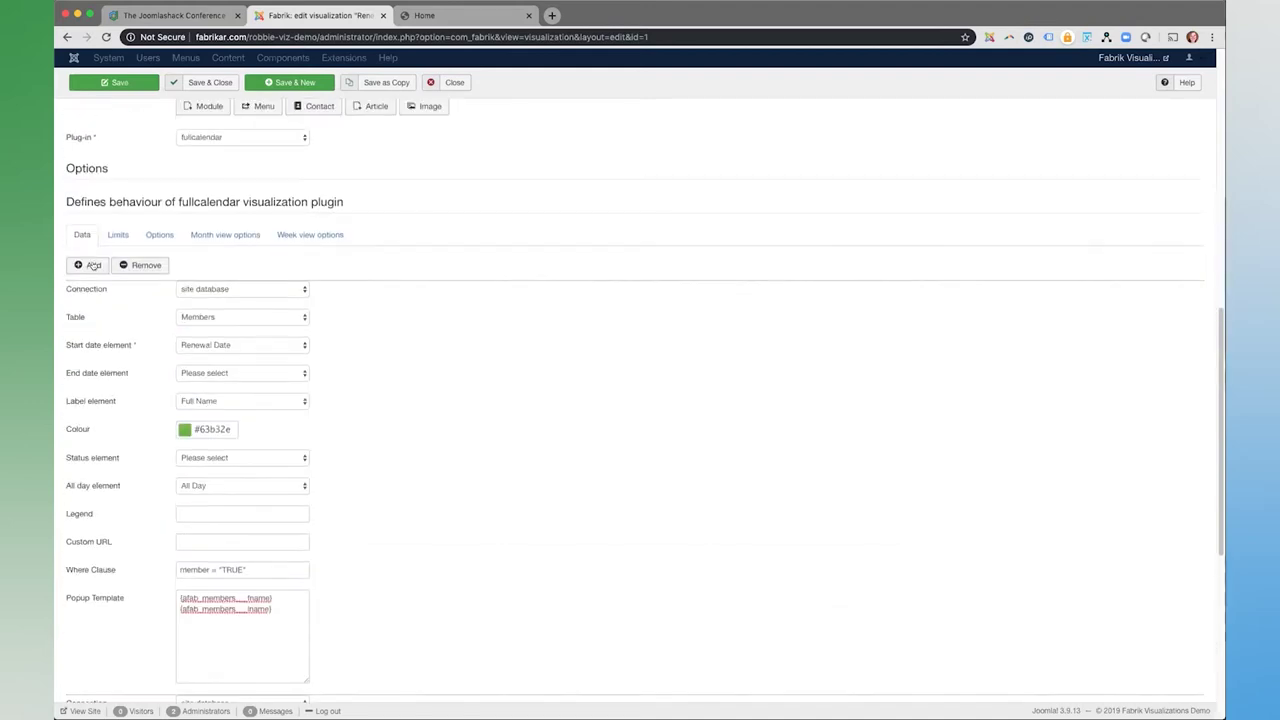
scroll(400, 408, down, 5)
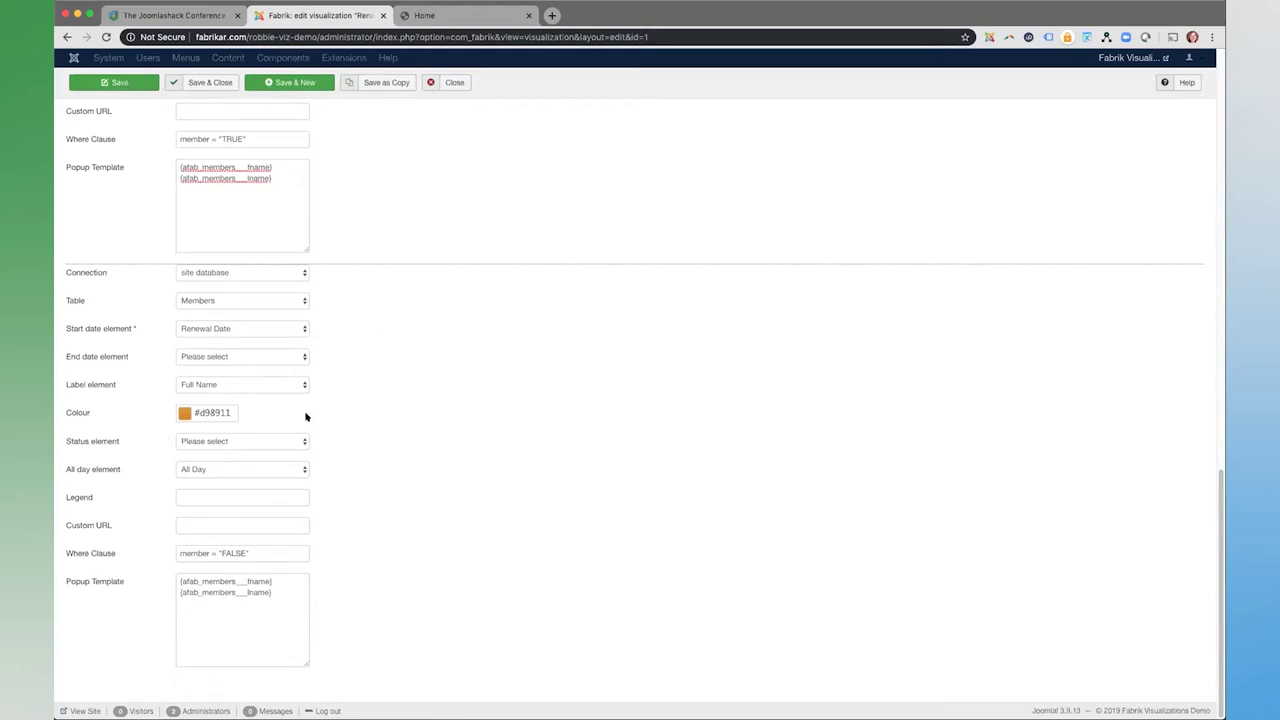
drag(285, 545, 148, 553)
click(330, 525)
scroll(426, 300, up, 10)
- Close the Renewal Calendar visualization without saving and open the Main Menu's list of items
click(430, 15)
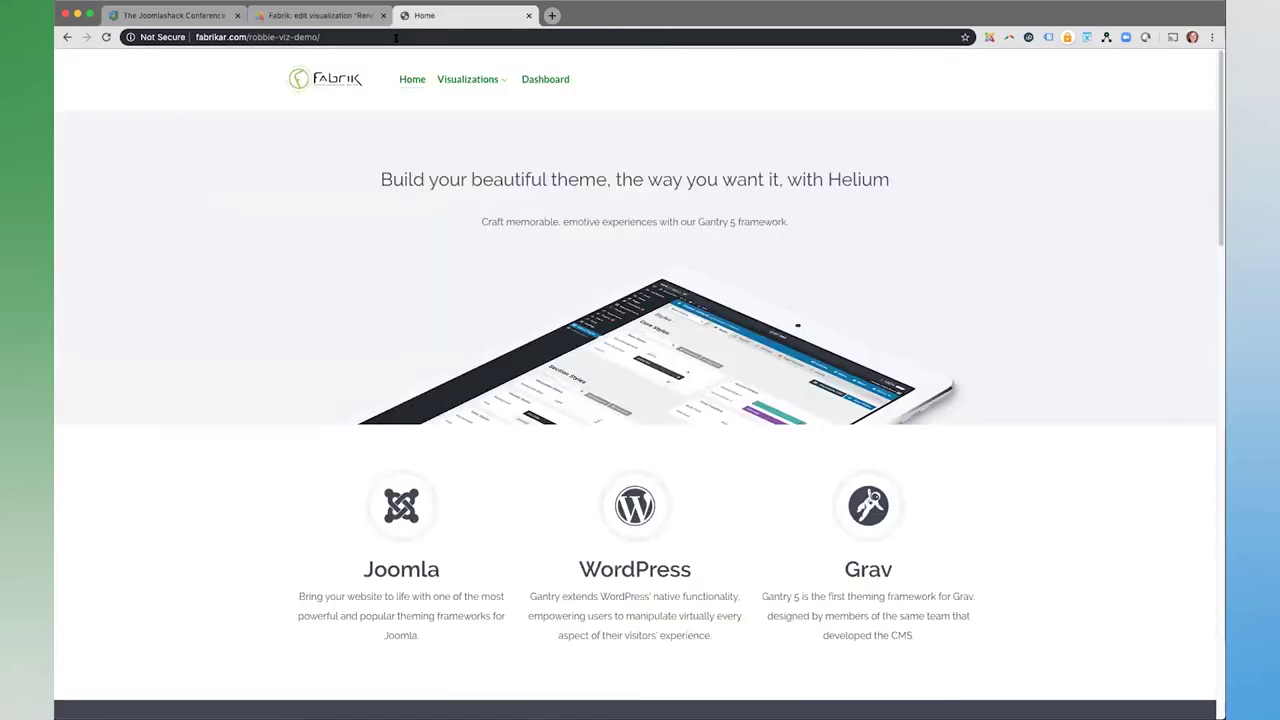
click(320, 16)
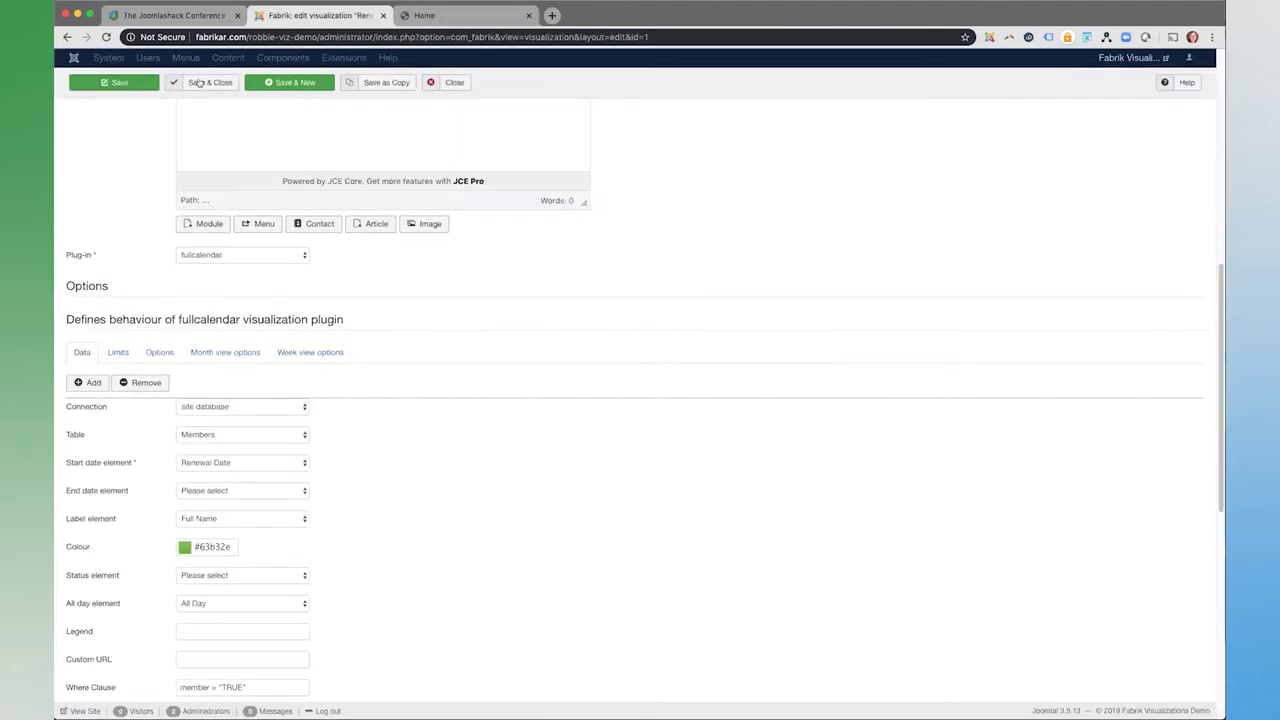
click(448, 82)
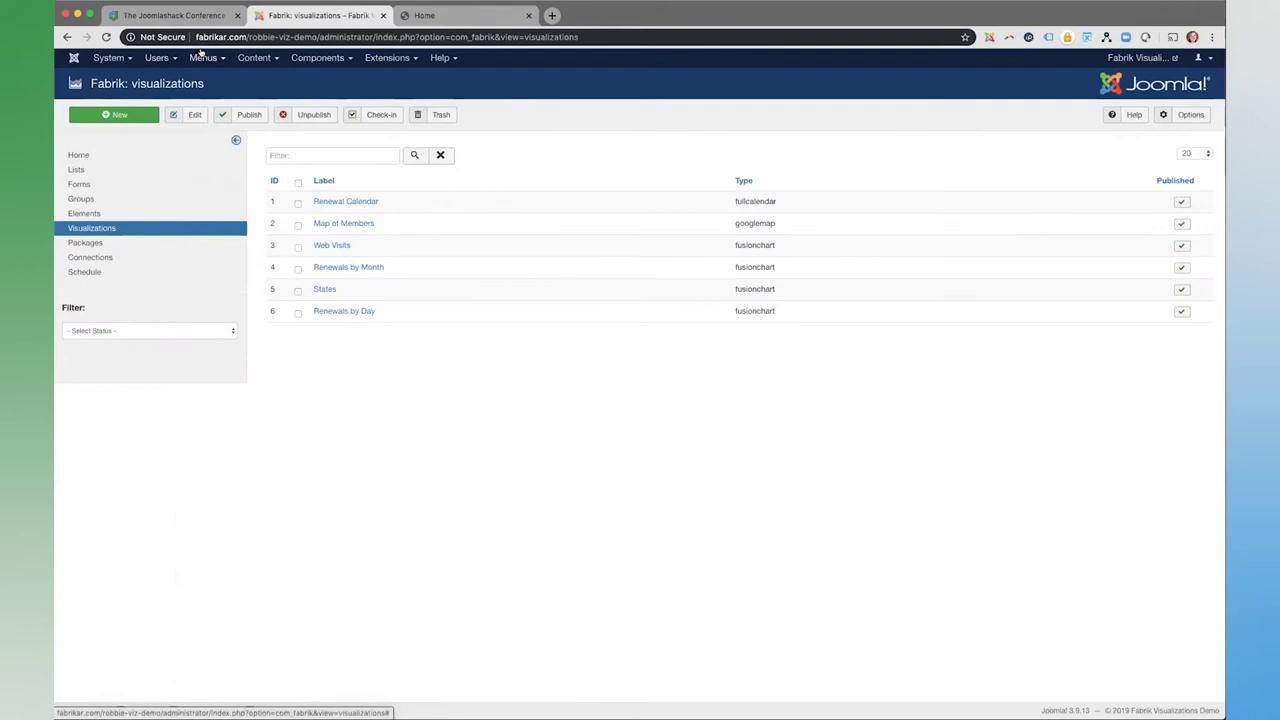
click(203, 57)
click(216, 138)
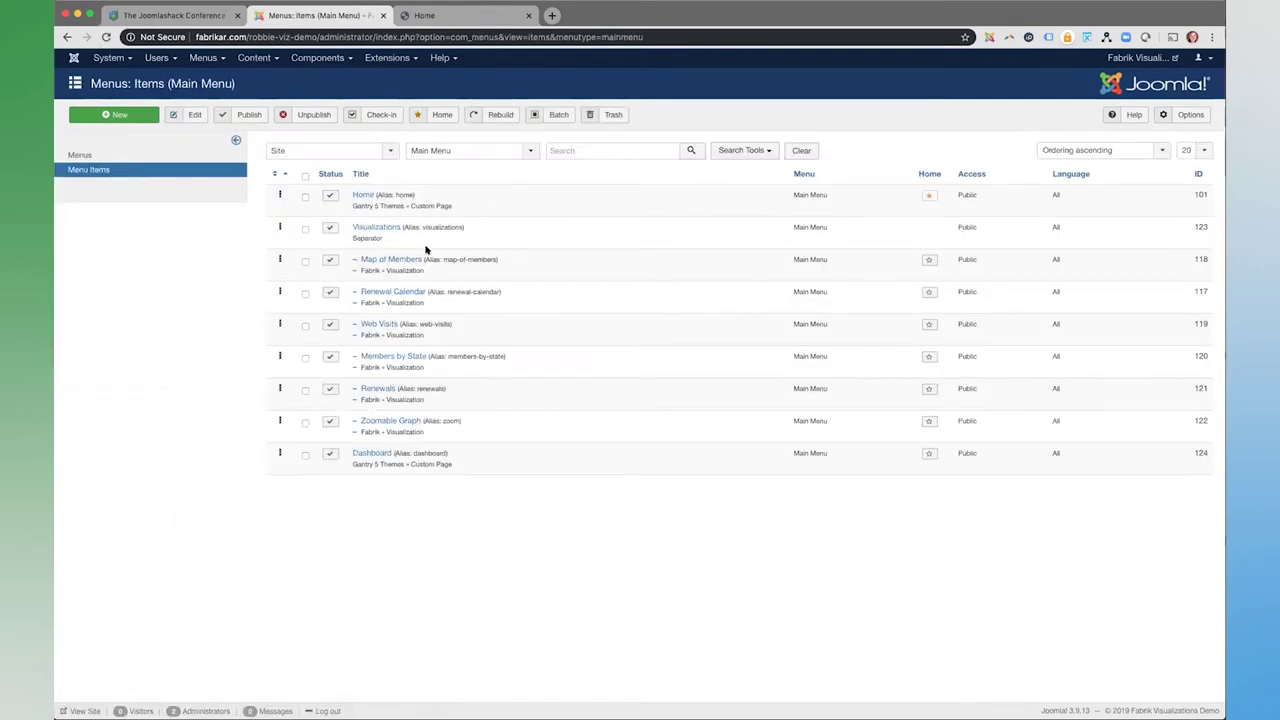
- Inspect the Map of Members and Renewal Calendar menu items, including the selectable visualization instances, and close each without changes
click(391, 259)
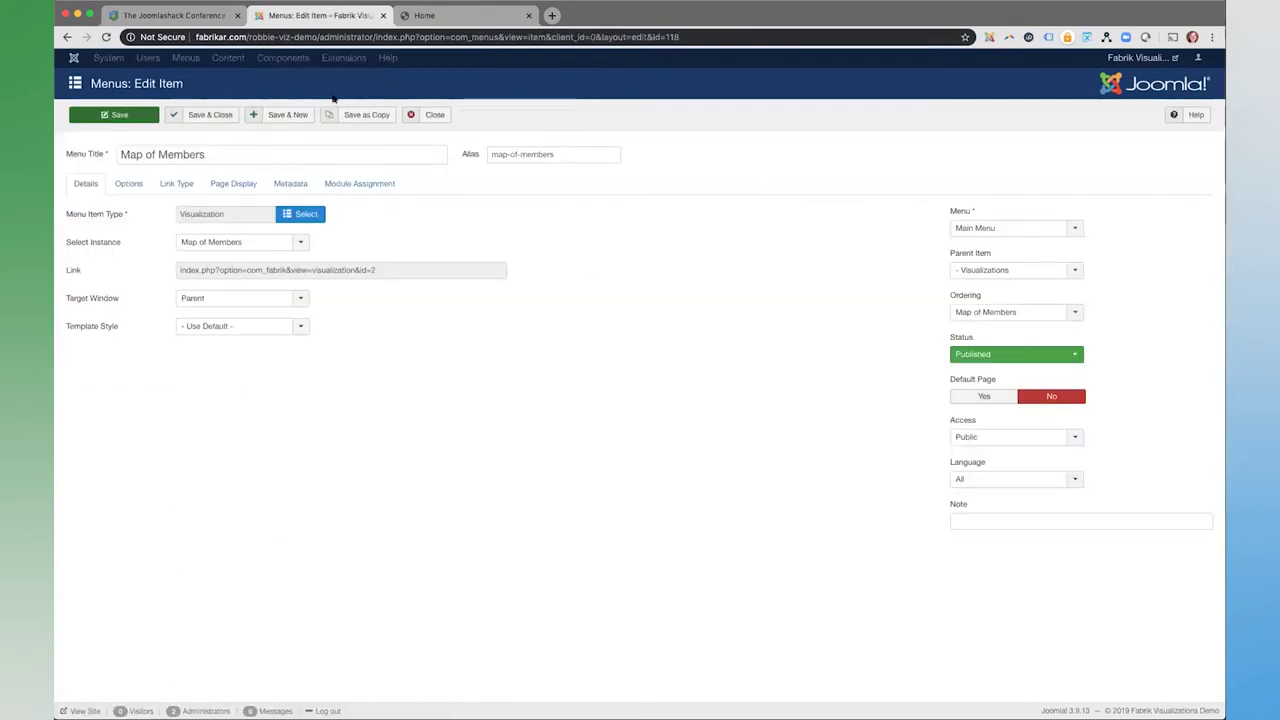
click(432, 114)
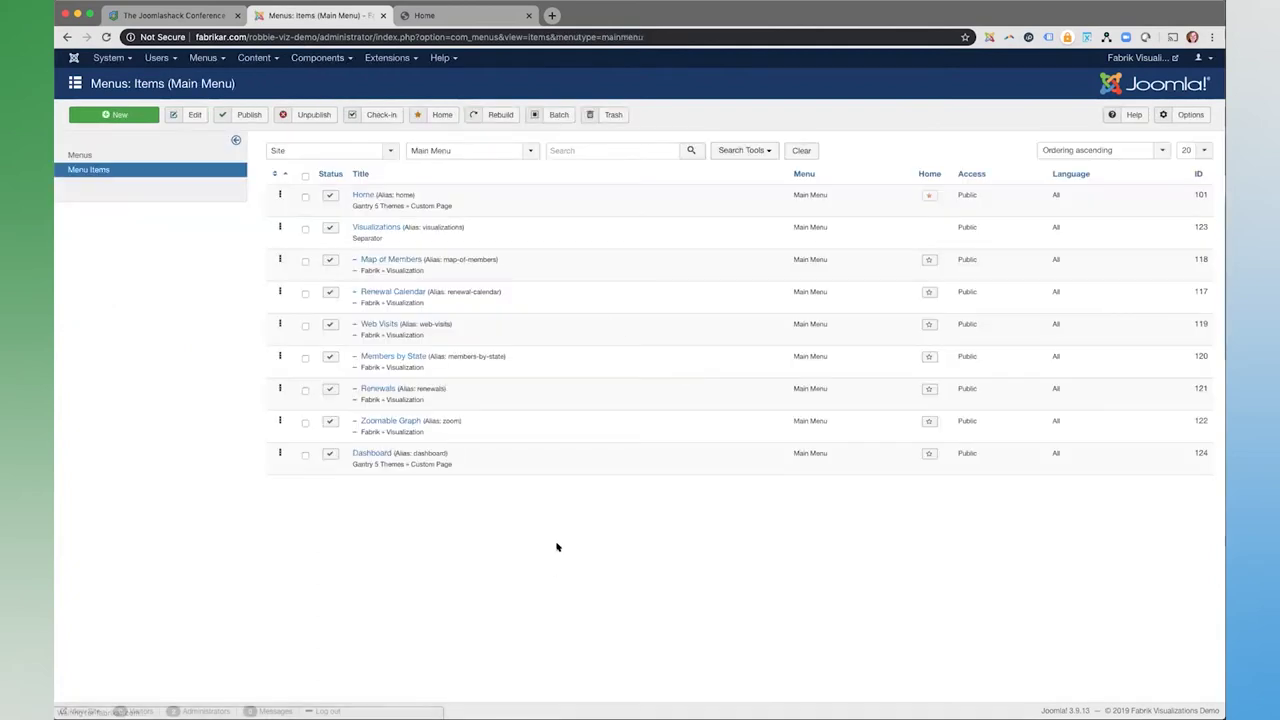
click(402, 290)
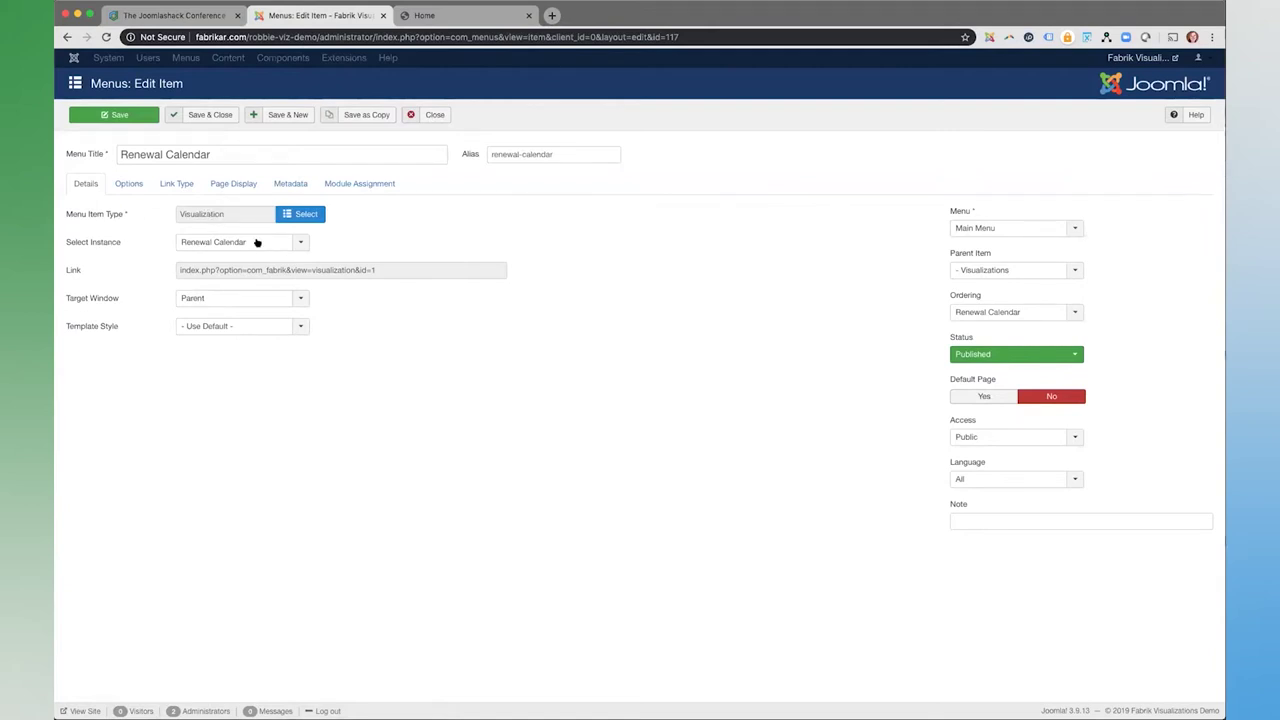
click(300, 242)
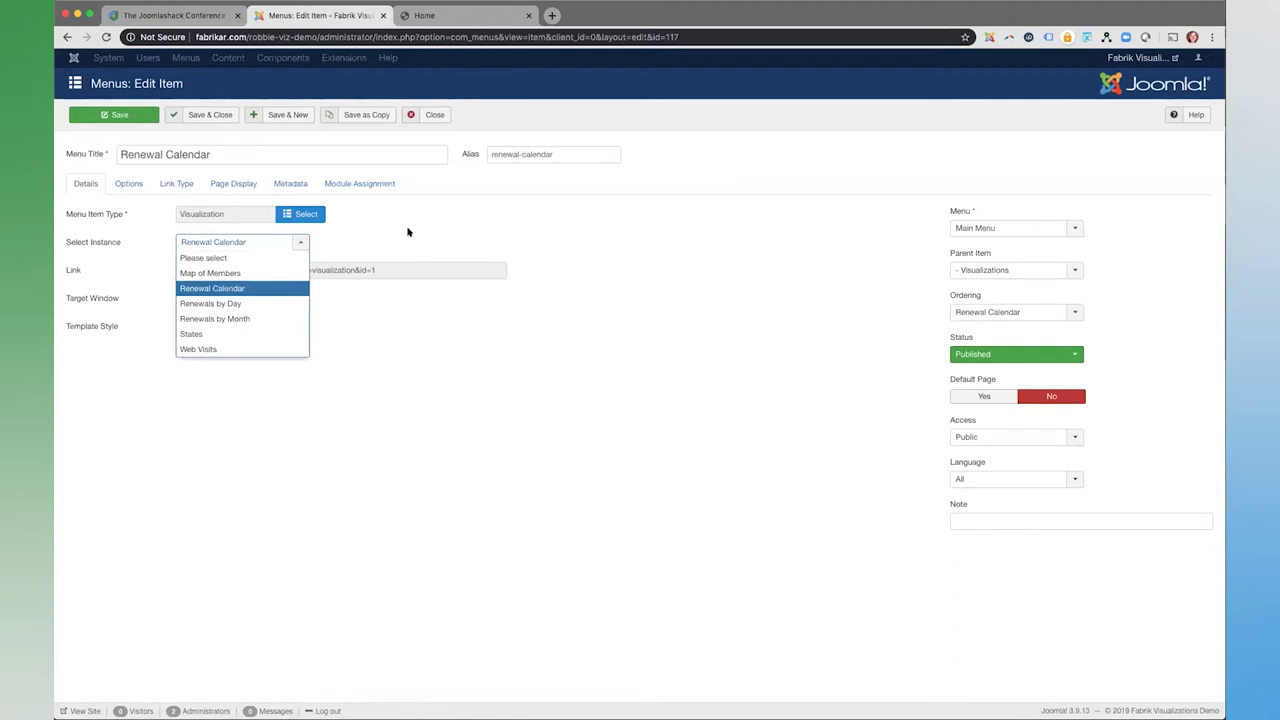
click(408, 232)
click(436, 114)
- Switch to the public site, open the Renewal Calendar visualization page and view its month of color-coded renewals
click(424, 15)
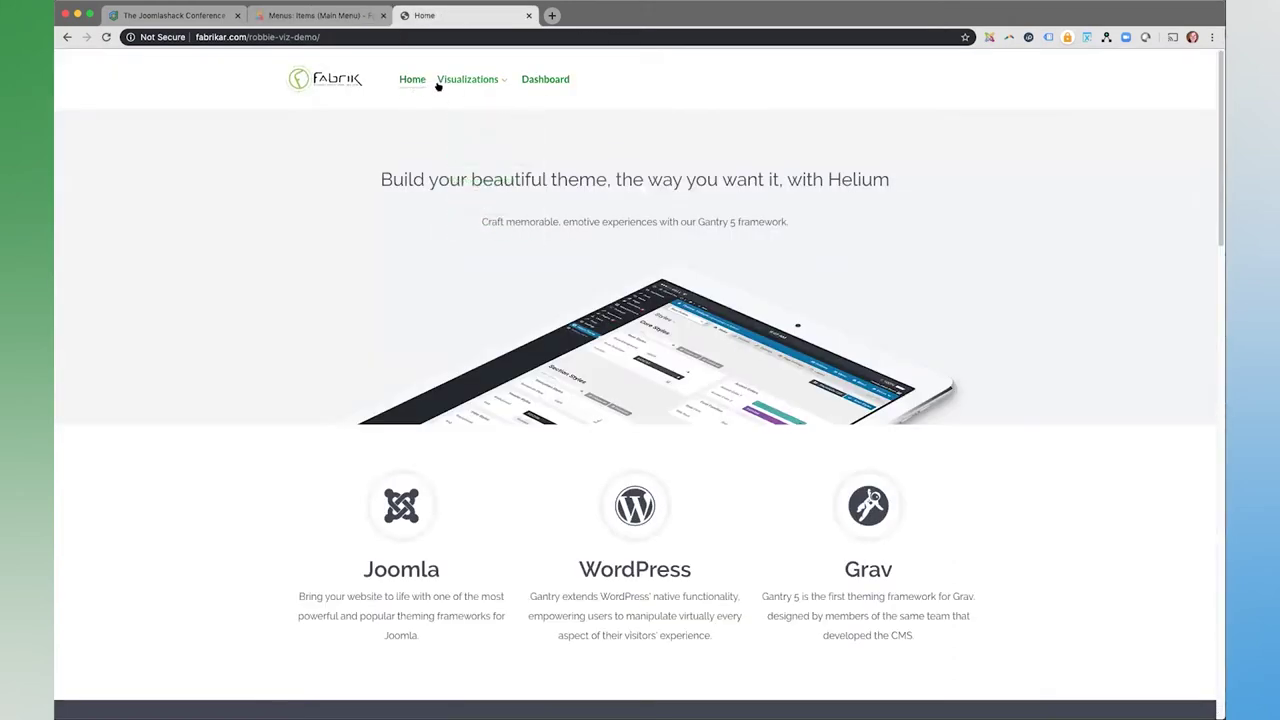
mouse_move(467, 79)
click(485, 133)
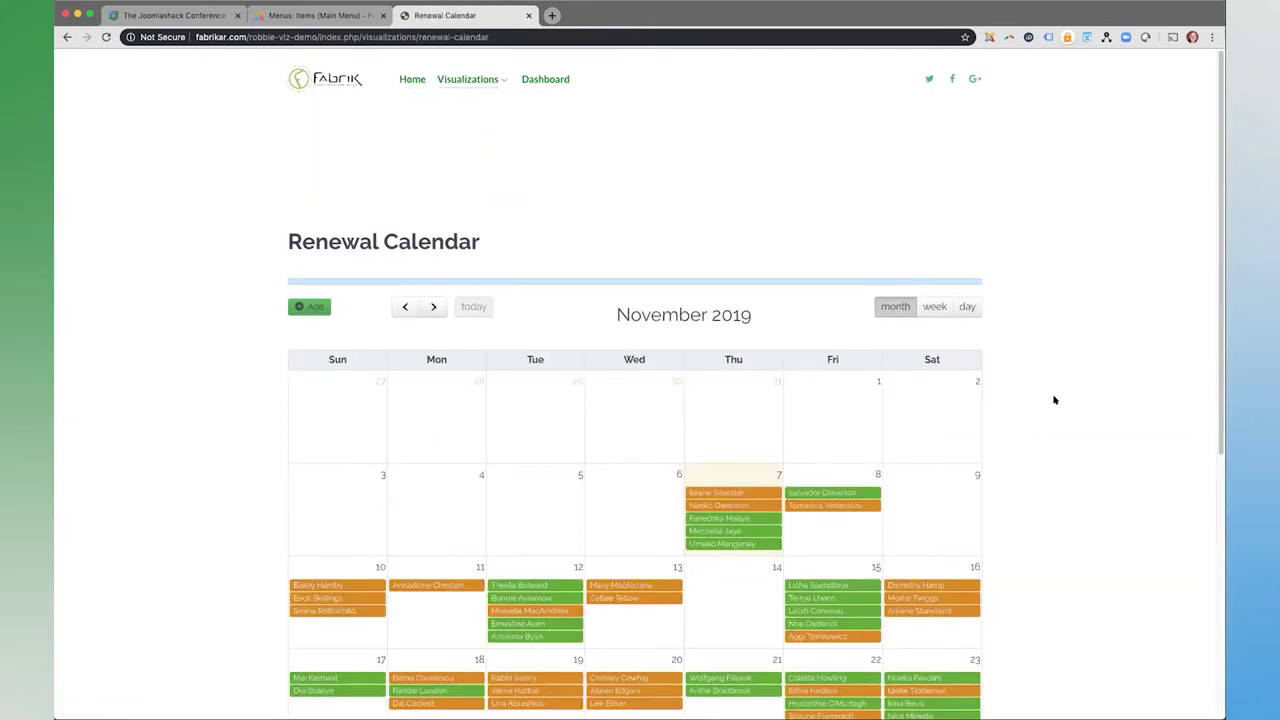
scroll(1043, 406, down, 3)
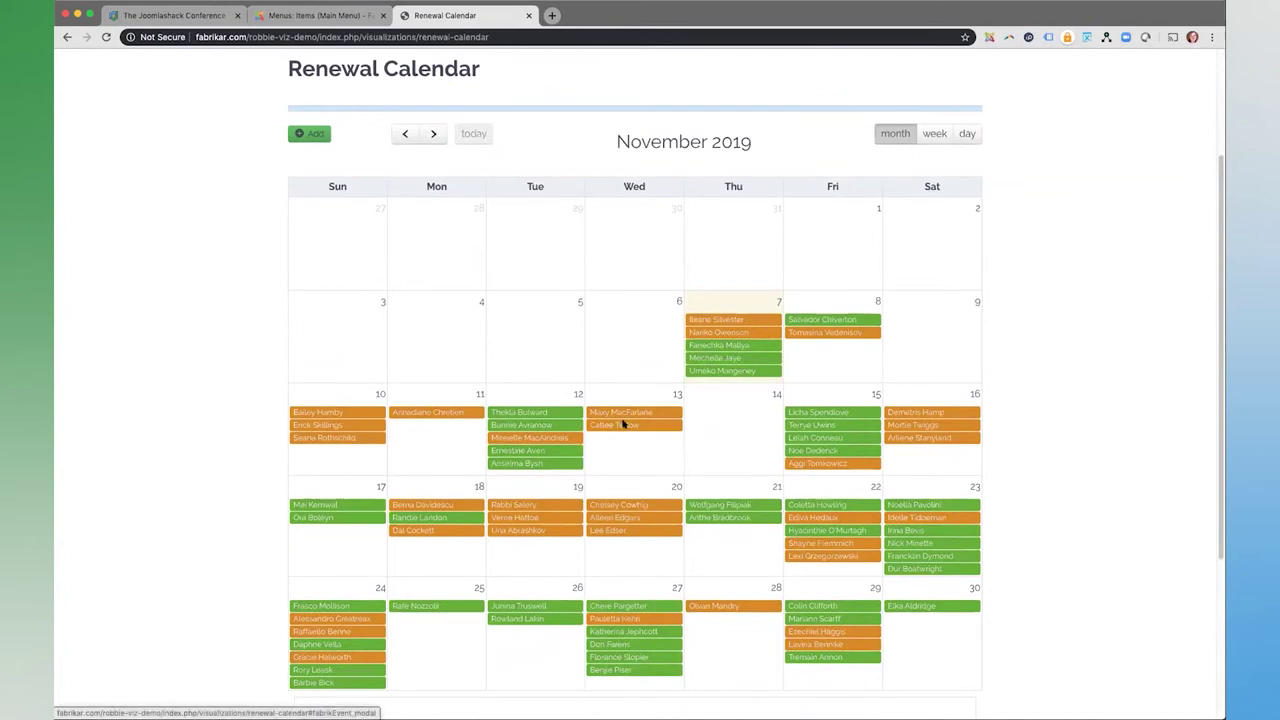
- Advance the Renewal Calendar to December 2019 and show it in week and day views before returning to month view
click(433, 133)
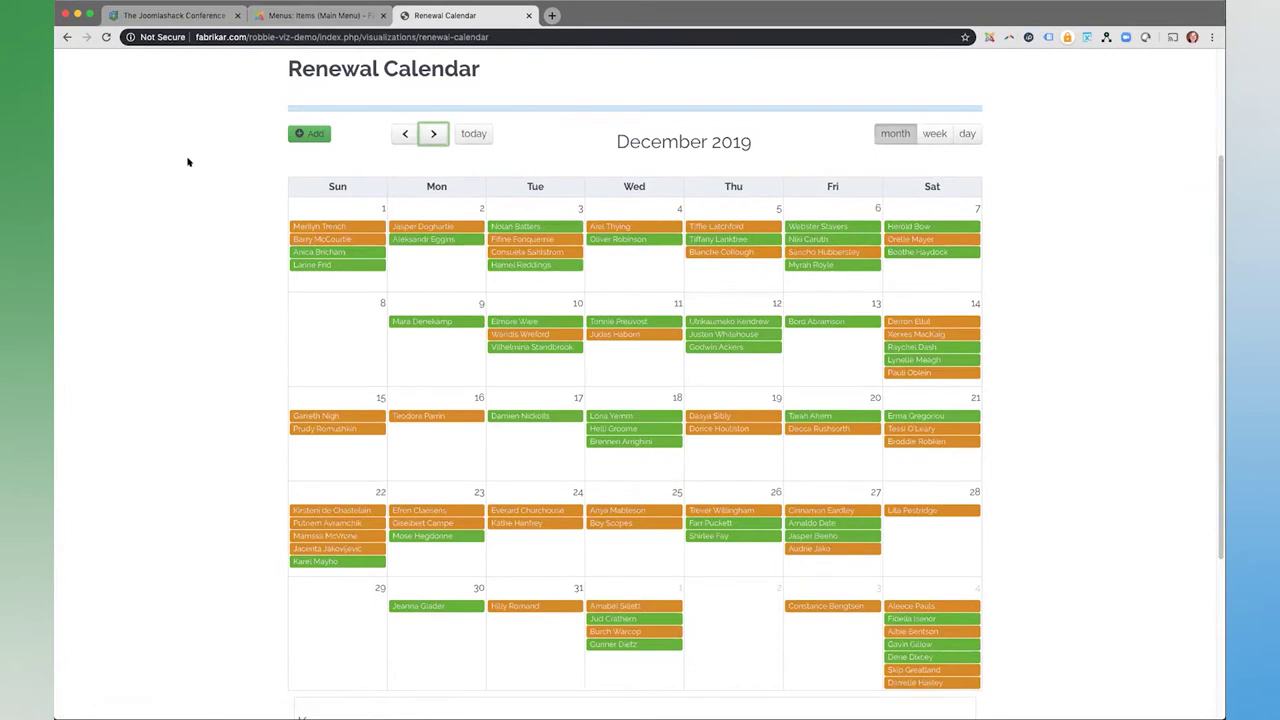
click(936, 134)
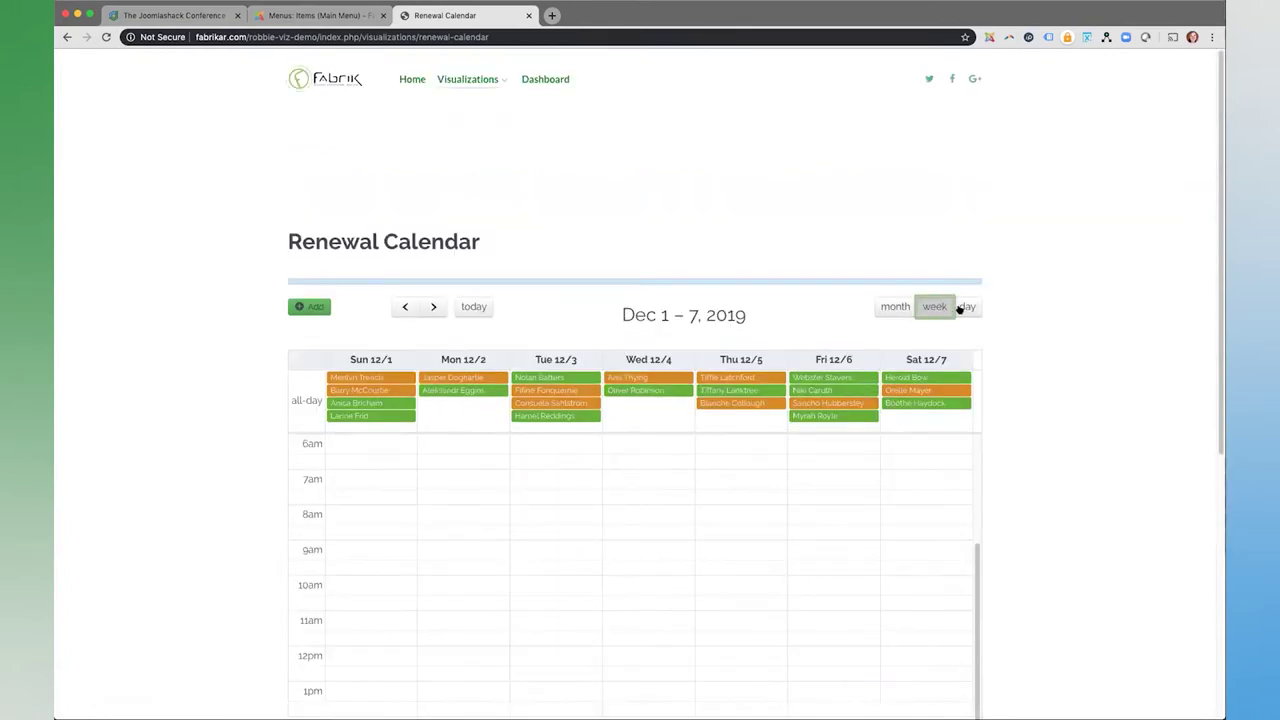
click(965, 308)
click(892, 306)
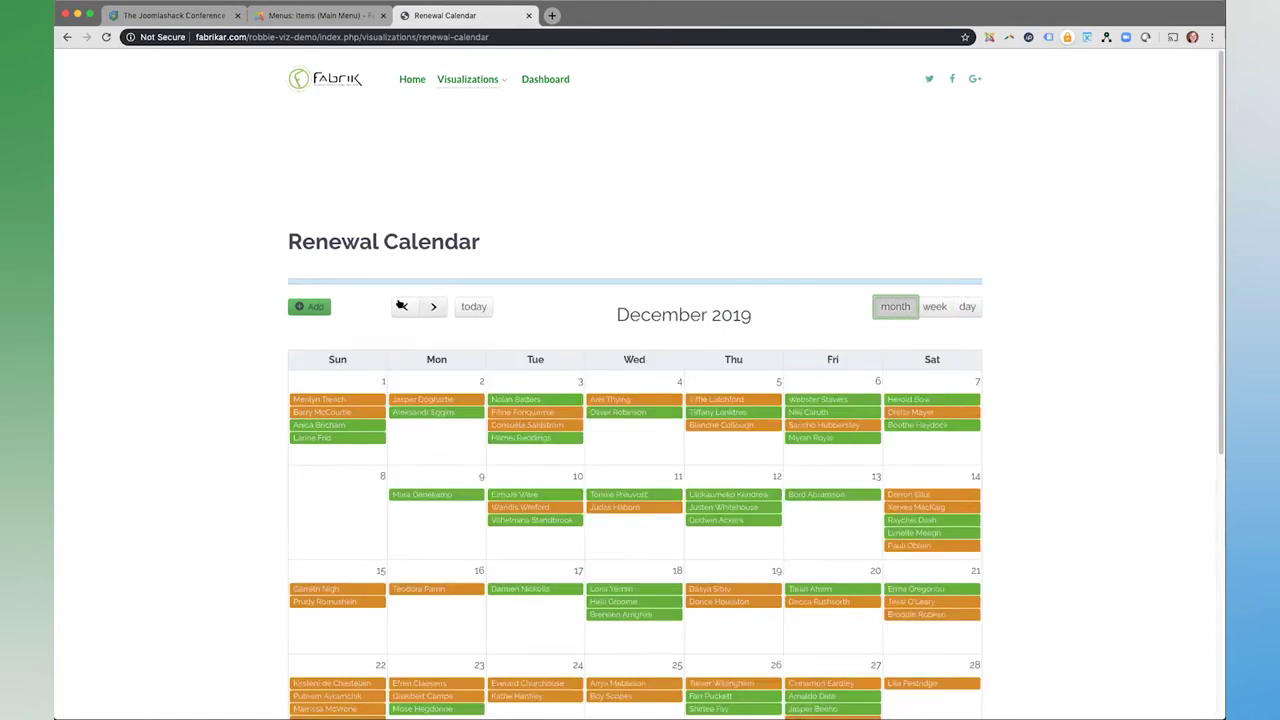
- Examine the color key beneath the Renewal Calendar, highlighting the orange Members entry
click(623, 211)
click(310, 307)
scroll(1062, 345, down, 5)
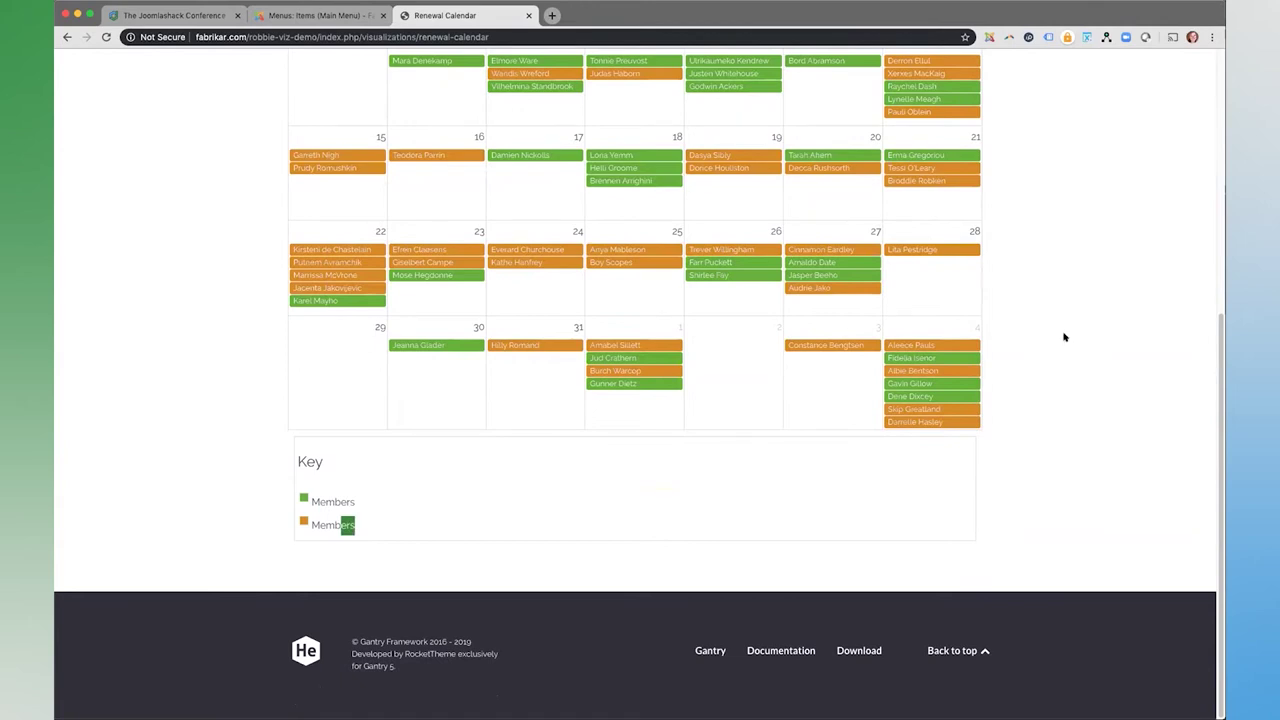
scroll(1065, 336, up, 5)
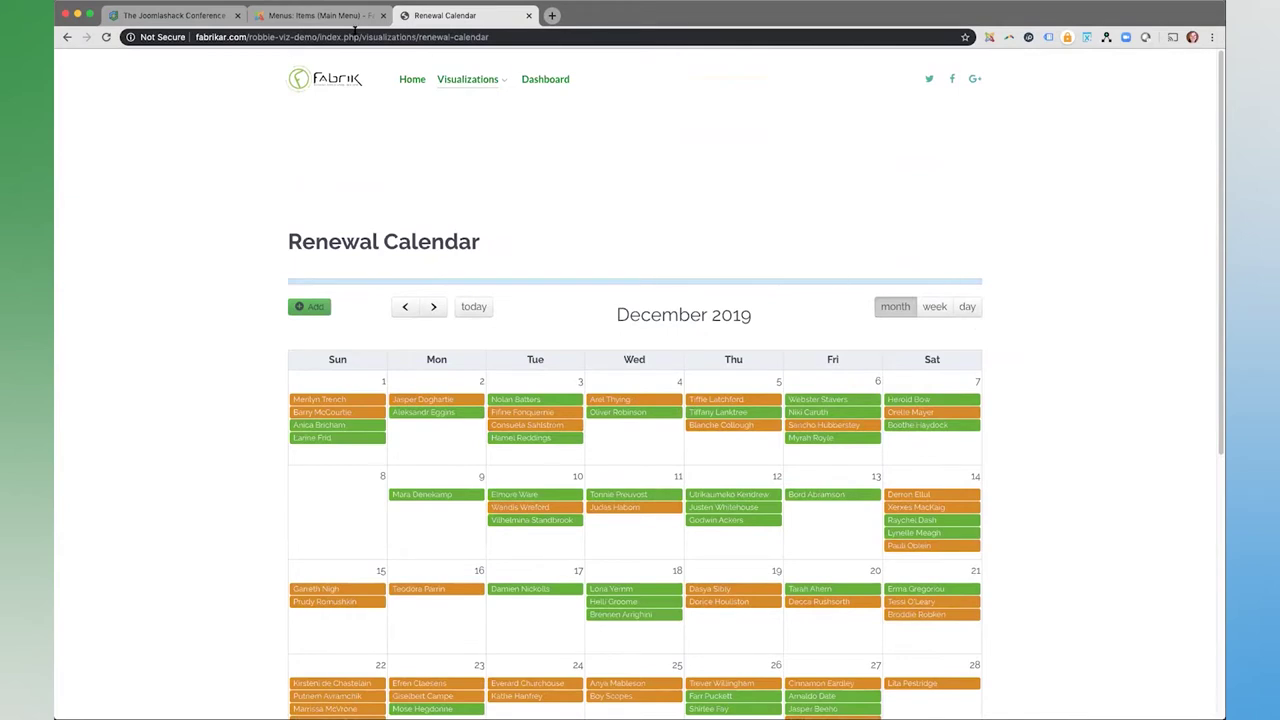
- Return to the Main Menu items in the administrator and inspect the Map of Members menu item, closing it without changes
click(333, 17)
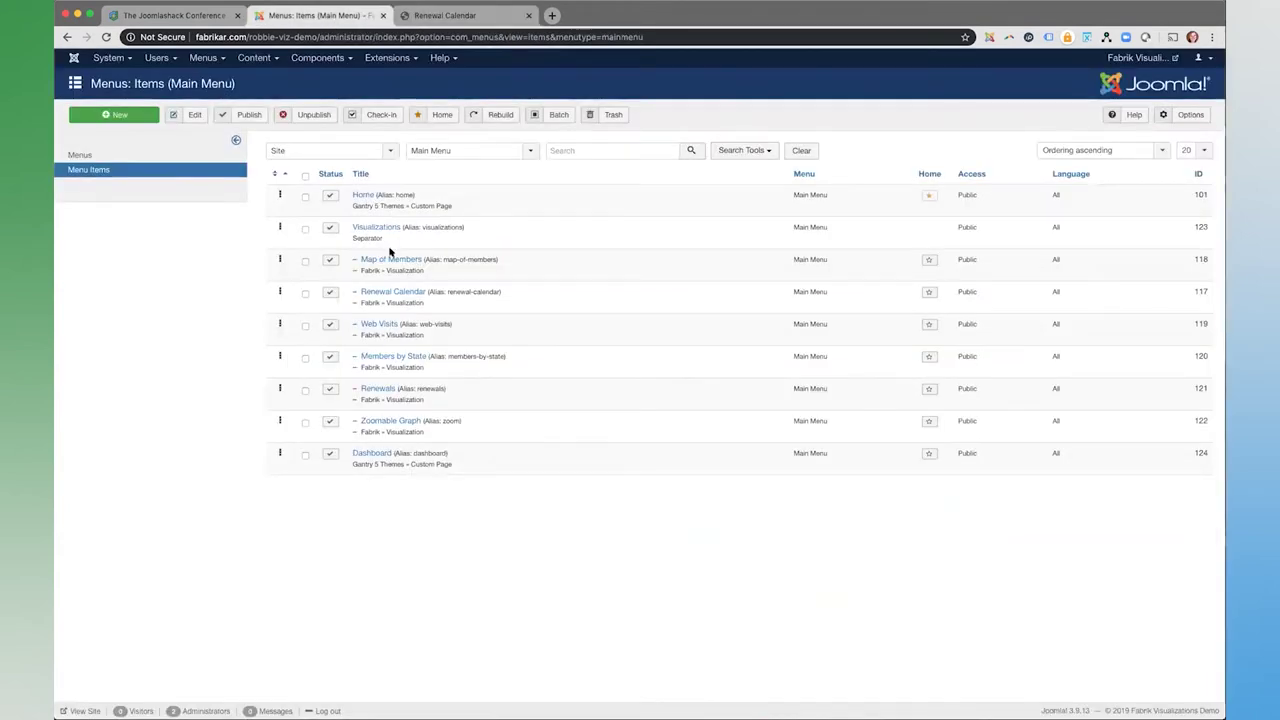
click(449, 24)
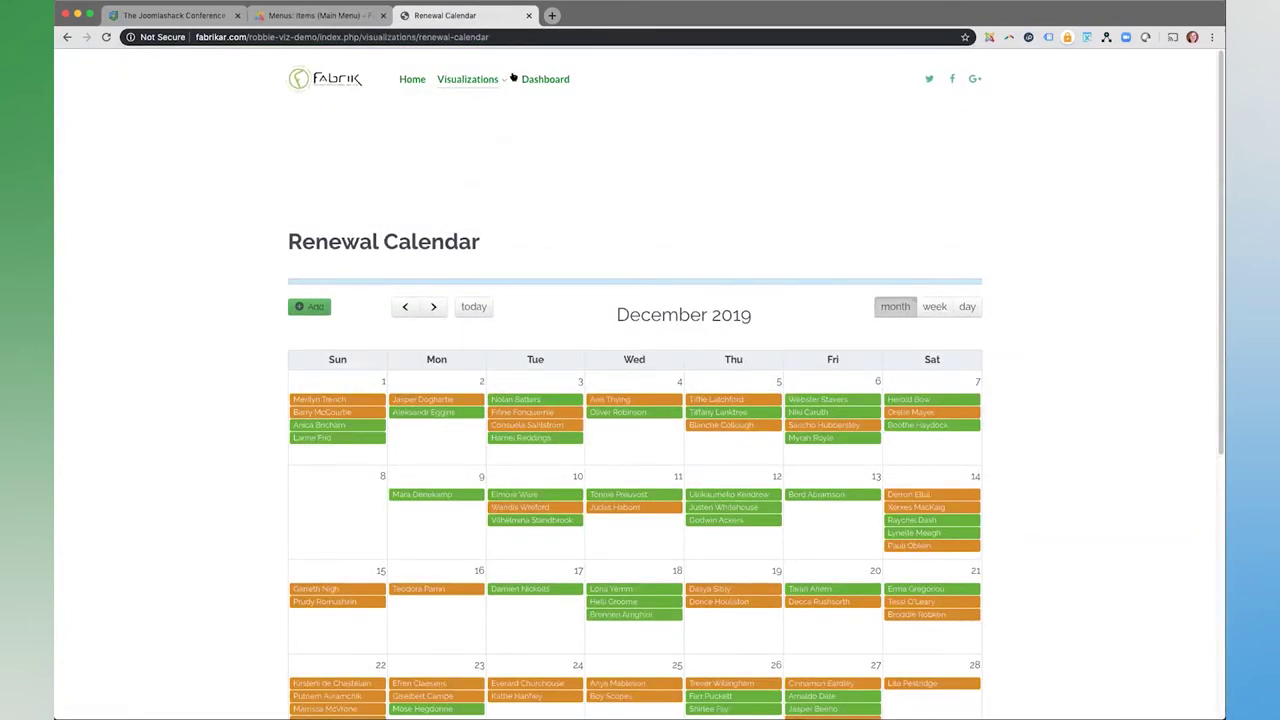
click(340, 16)
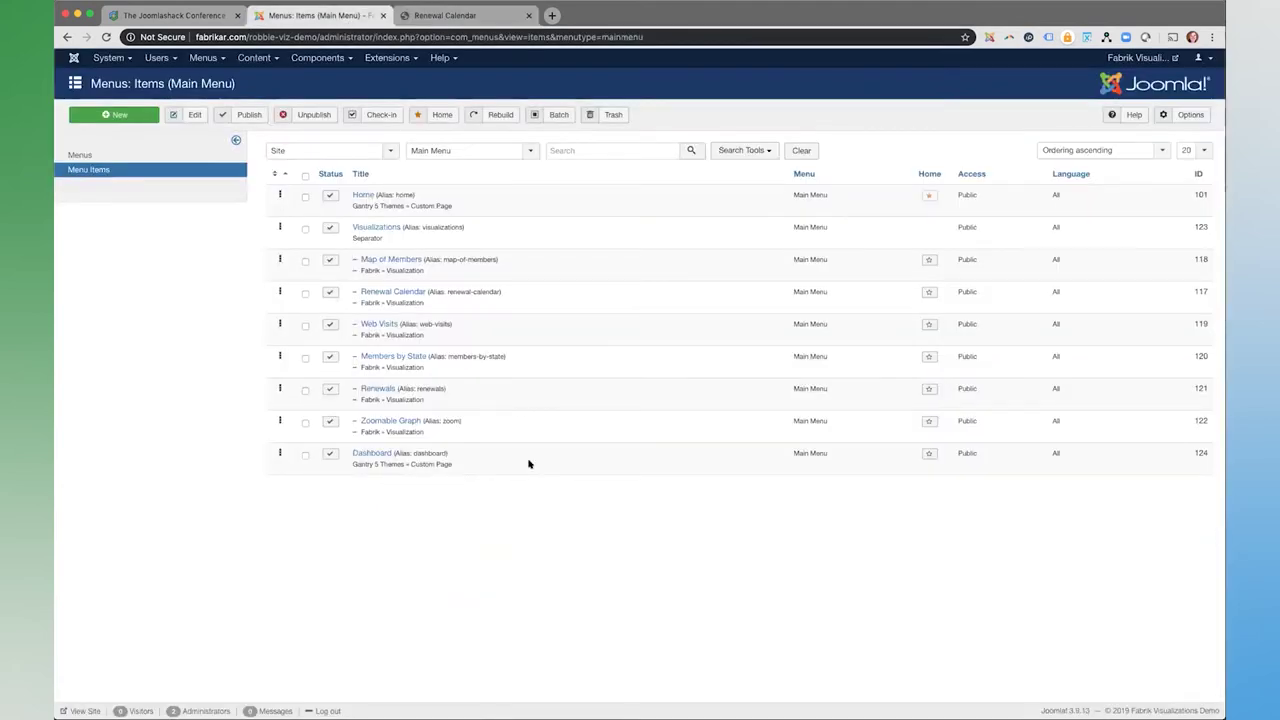
click(394, 260)
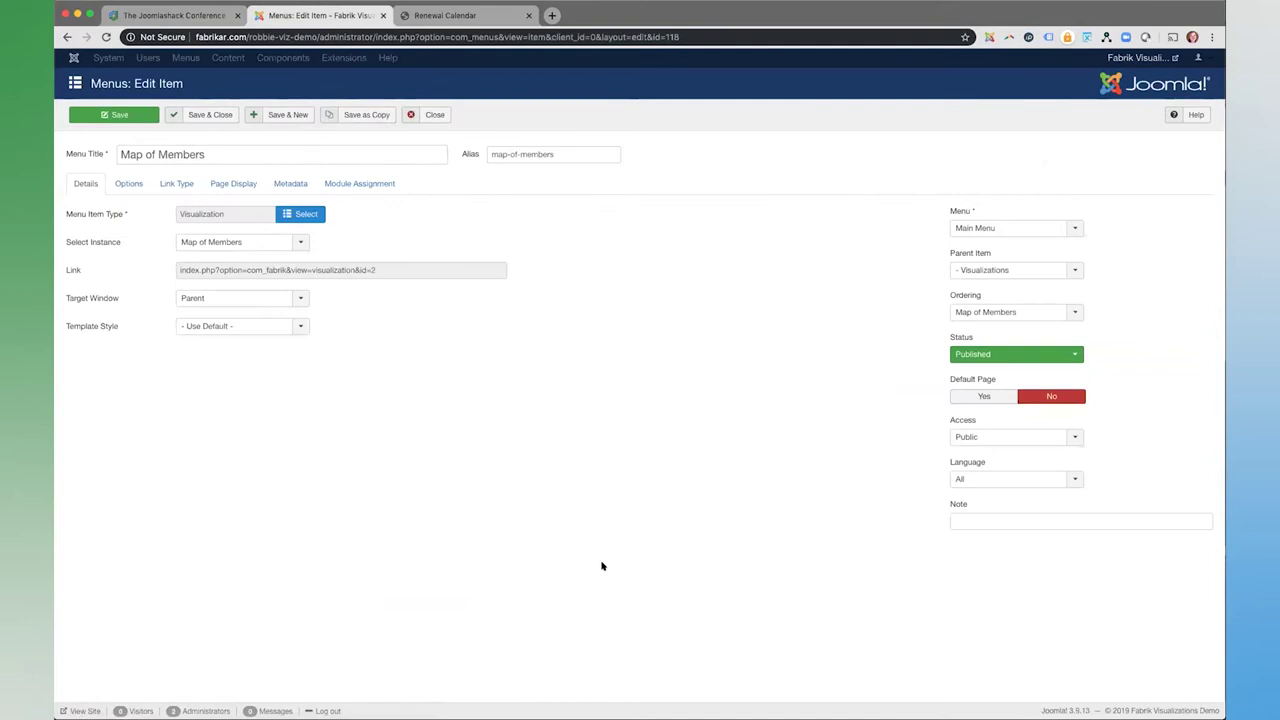
click(433, 114)
- Open the Fabrik visualizations list and highlight the googlemap type of Map of Members
click(318, 58)
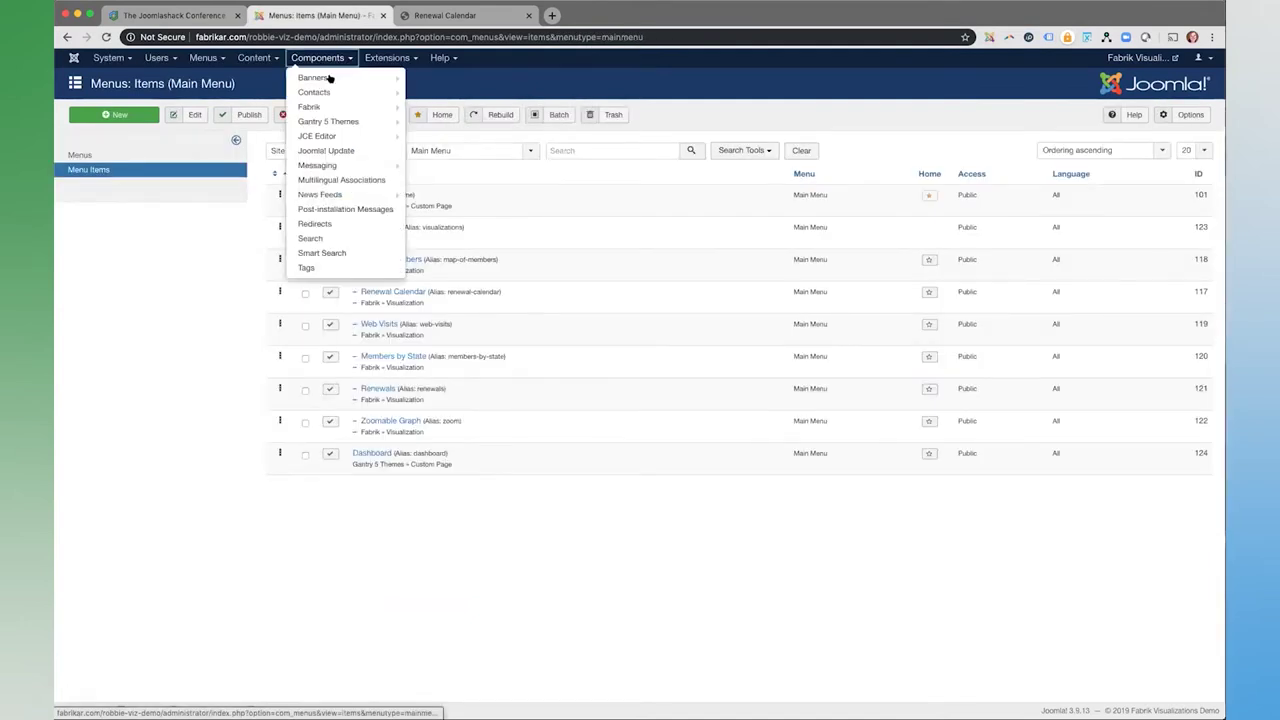
mouse_move(310, 106)
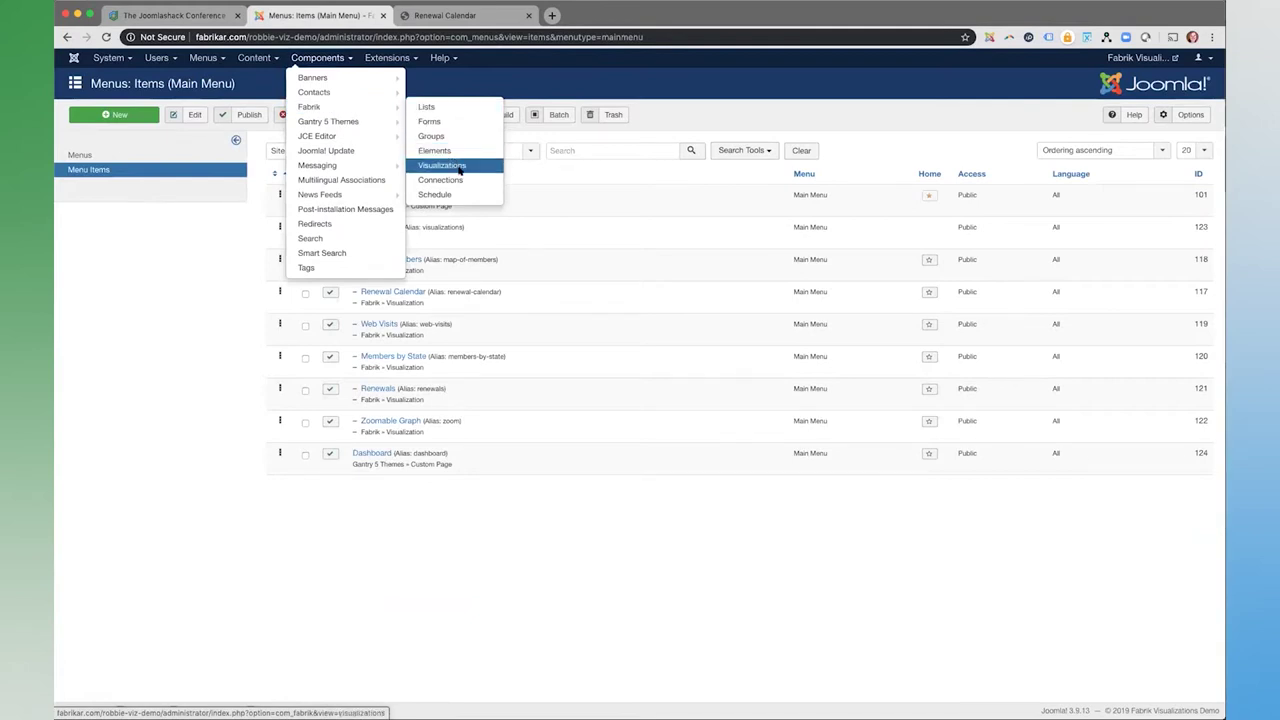
click(455, 165)
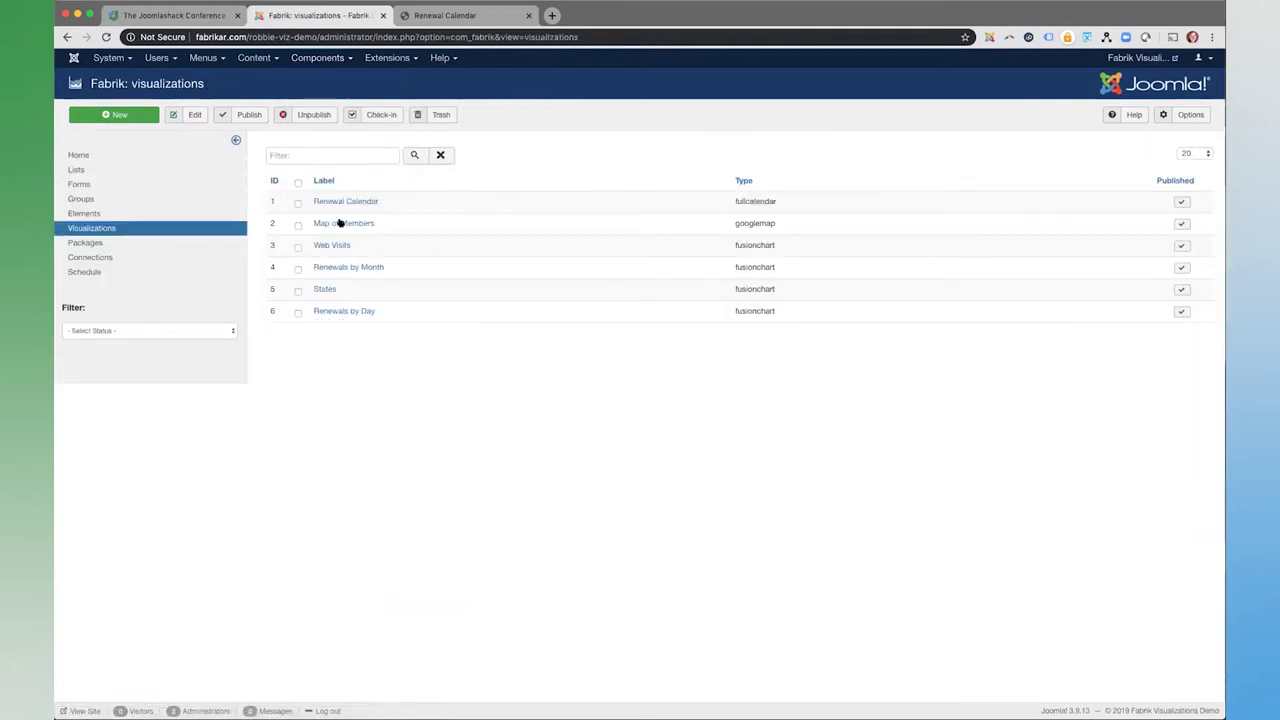
double_click(761, 228)
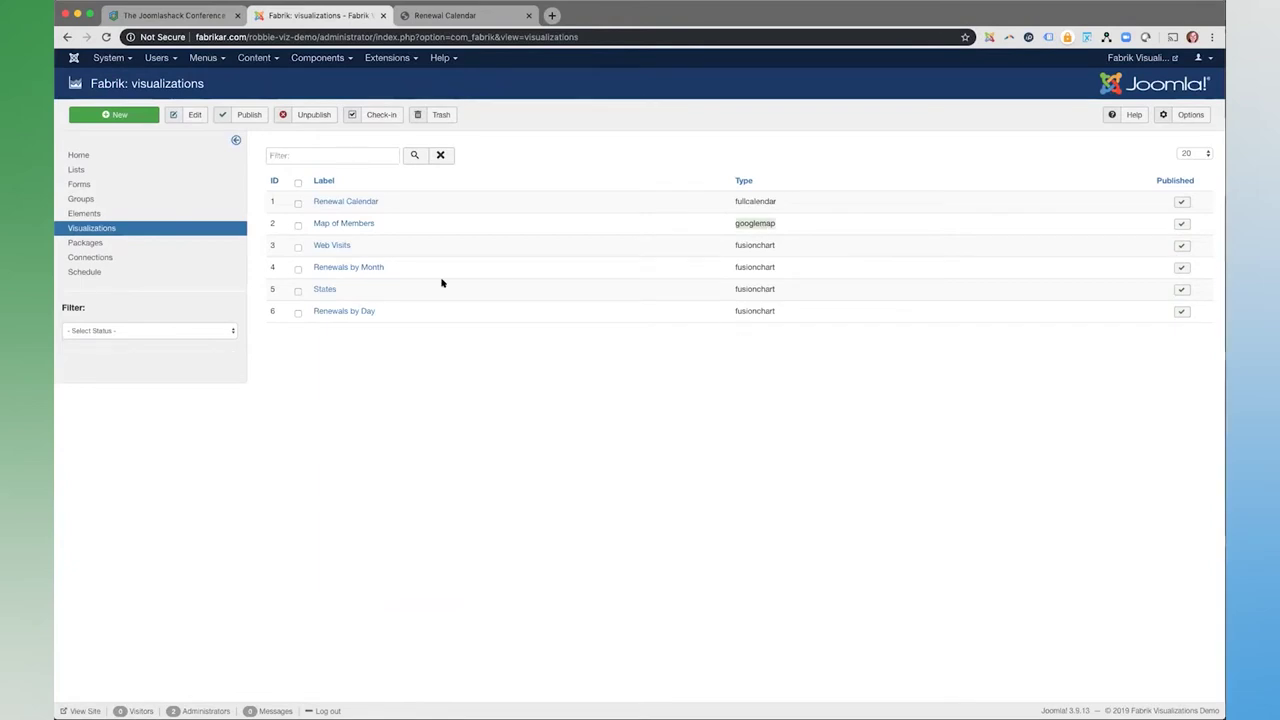
- Open the Map of Members visualization for editing and review its data, general options, controls, Ajax refresh and clustering settings
click(352, 222)
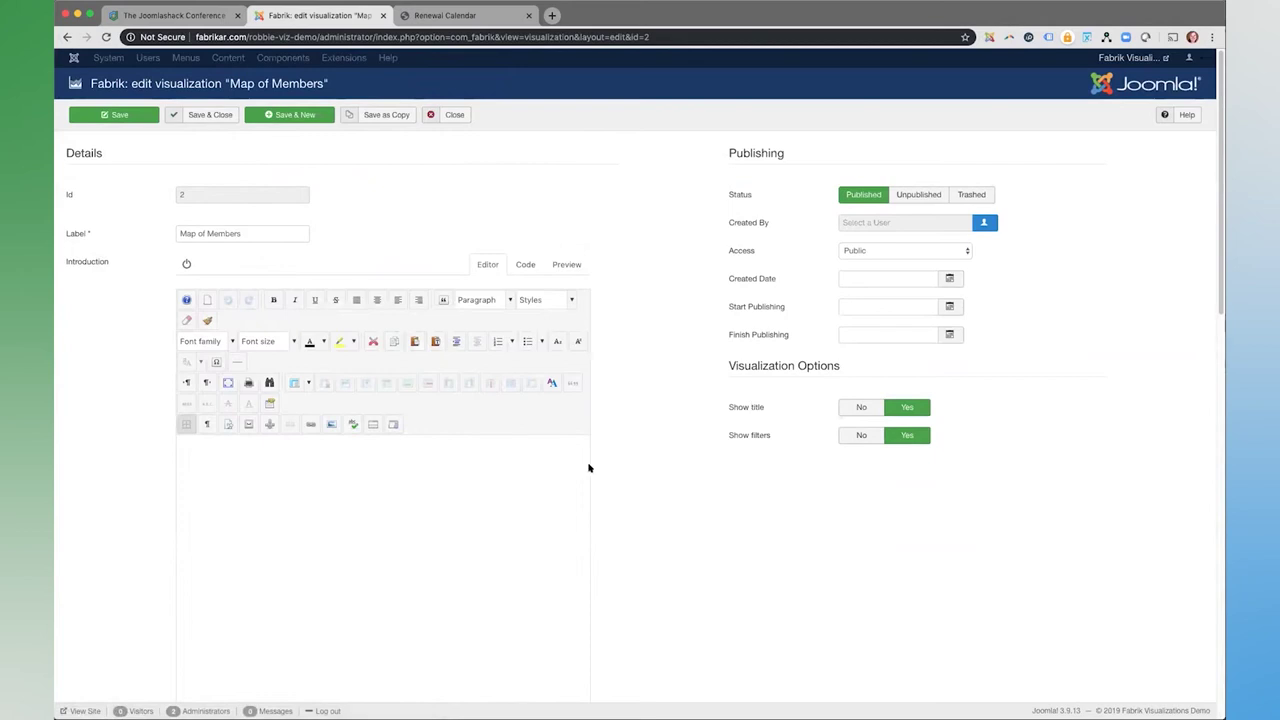
scroll(589, 468, down, 10)
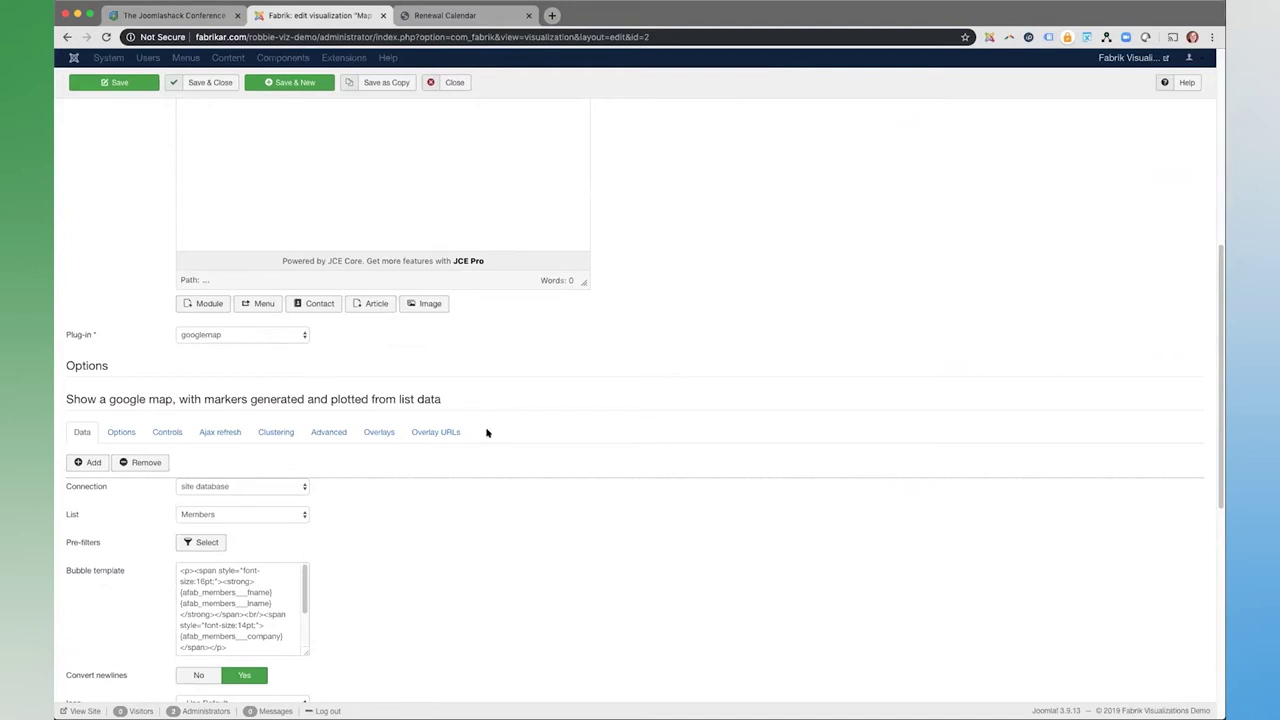
click(121, 432)
click(167, 432)
click(222, 449)
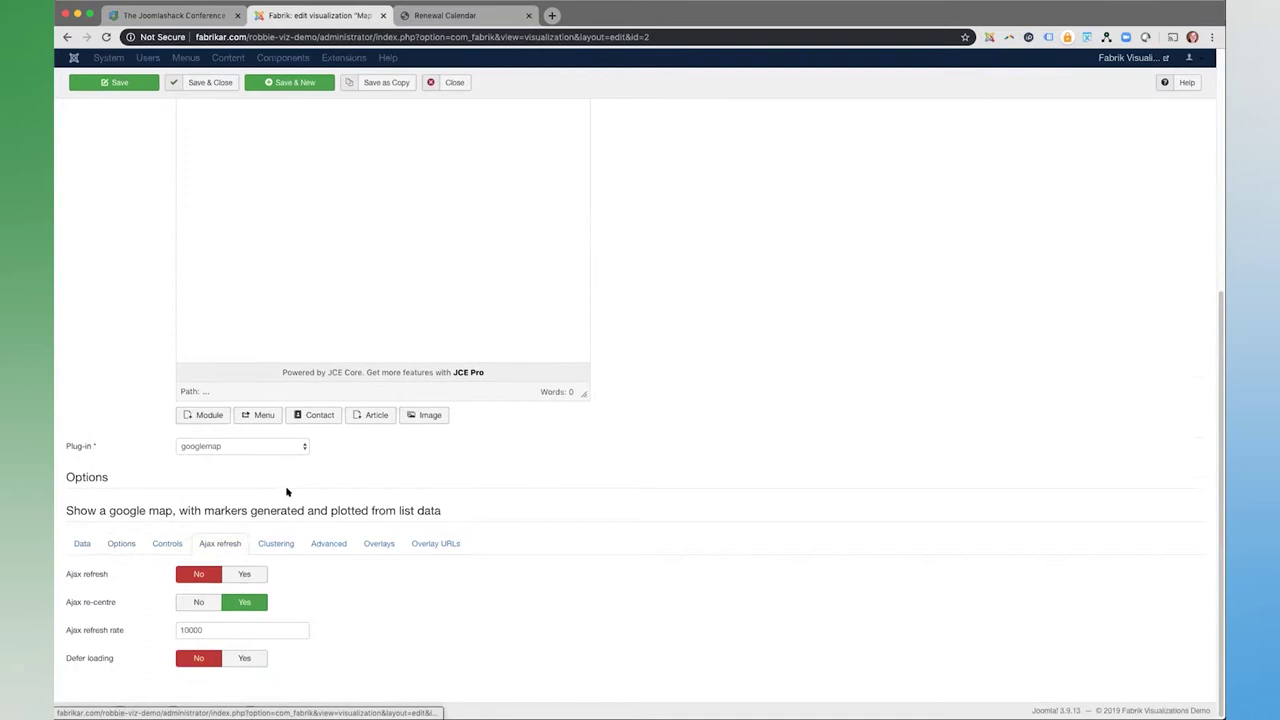
click(276, 541)
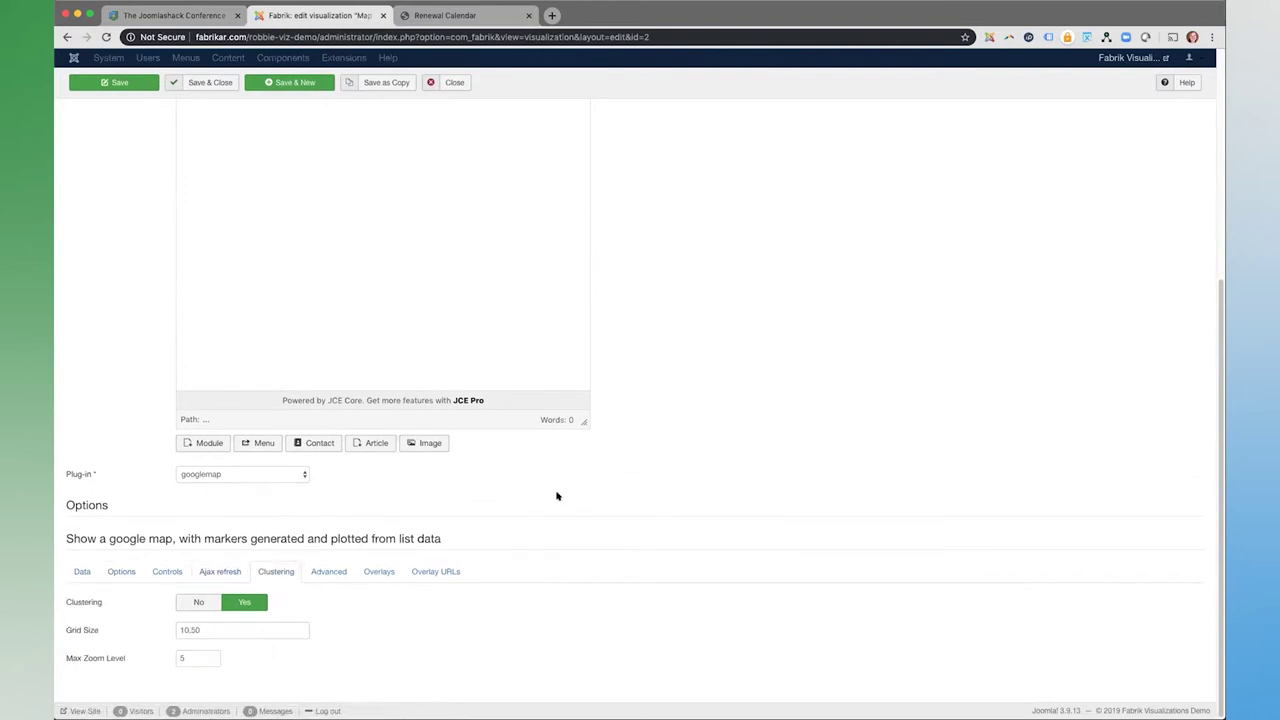
- Review the Map of Members data settings, from the Members list and bubble template to heatmap weighting, and return to its general map options
click(80, 571)
scroll(708, 494, down, 3)
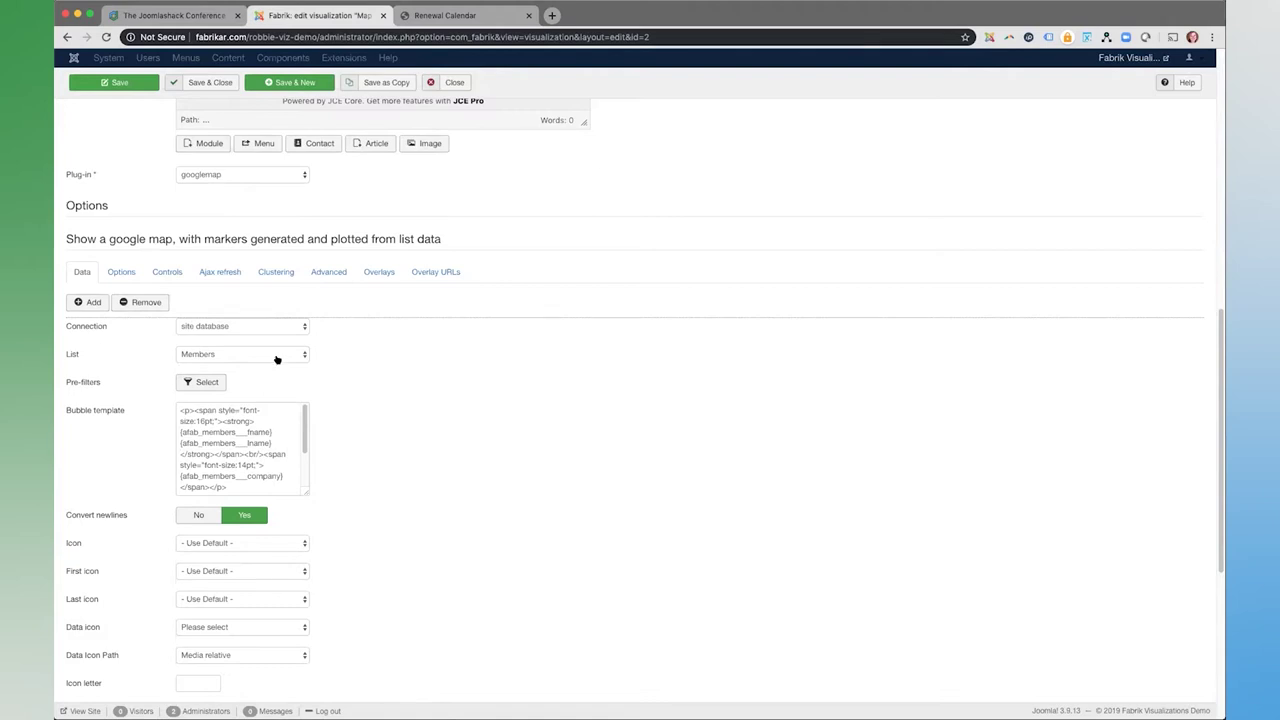
scroll(343, 406, down, 1)
scroll(304, 430, down, 2)
scroll(304, 430, up, 3)
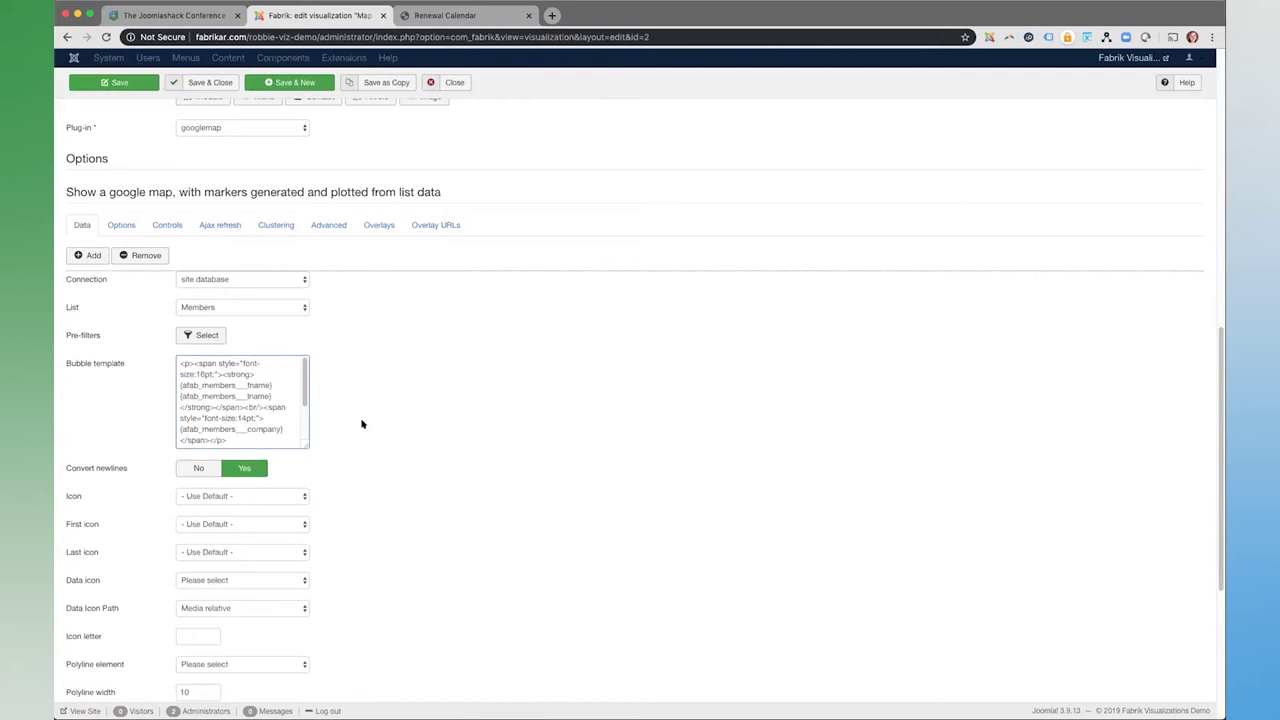
scroll(383, 478, down, 2)
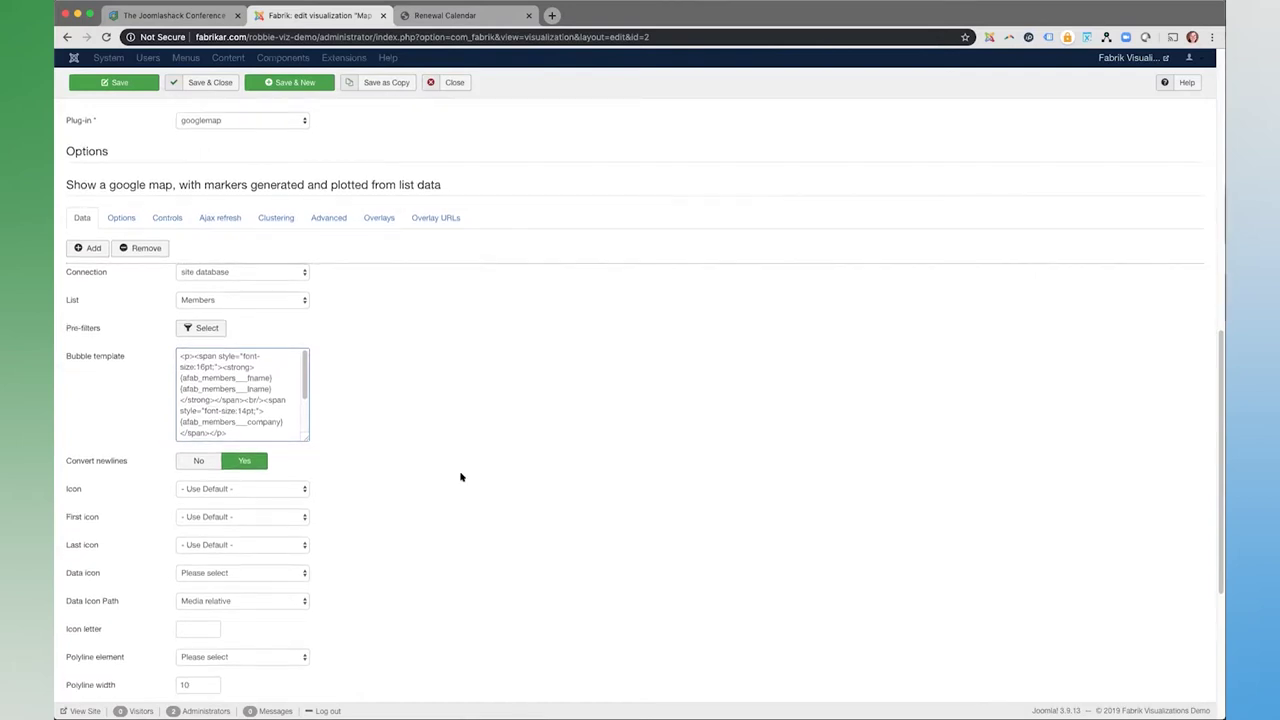
scroll(416, 455, down, 5)
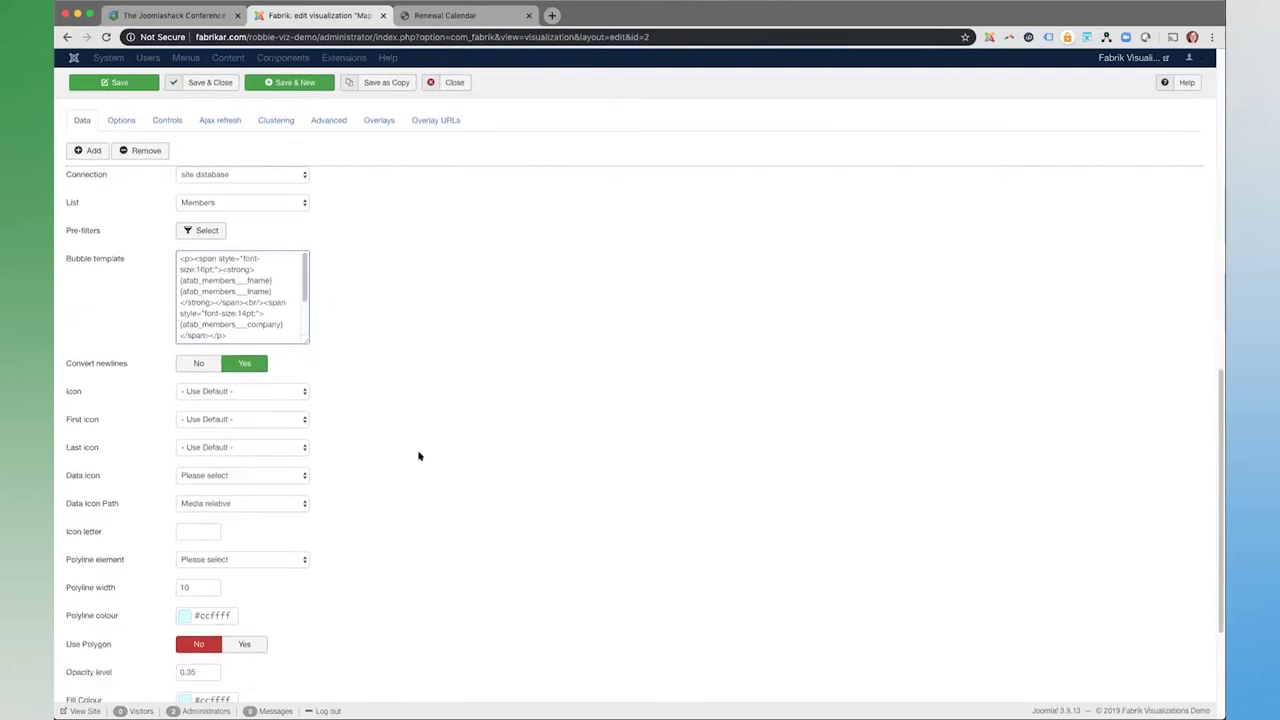
scroll(420, 453, down, 3)
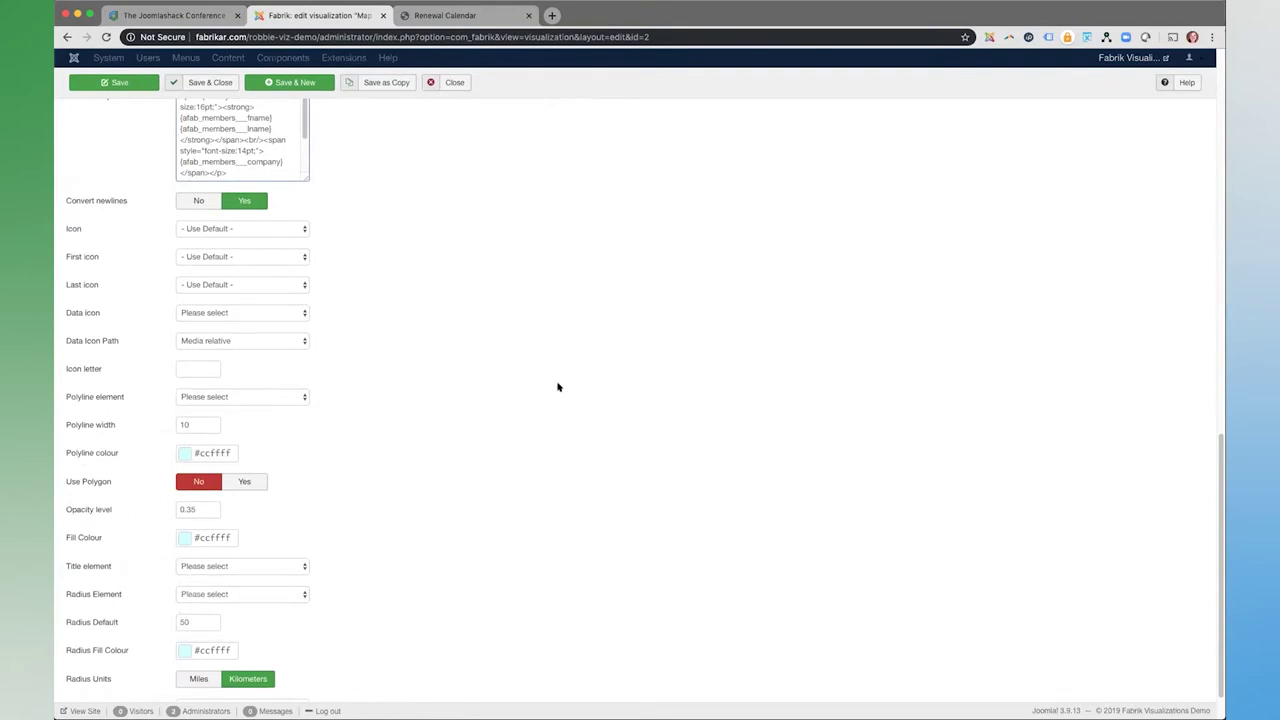
scroll(578, 438, down, 2)
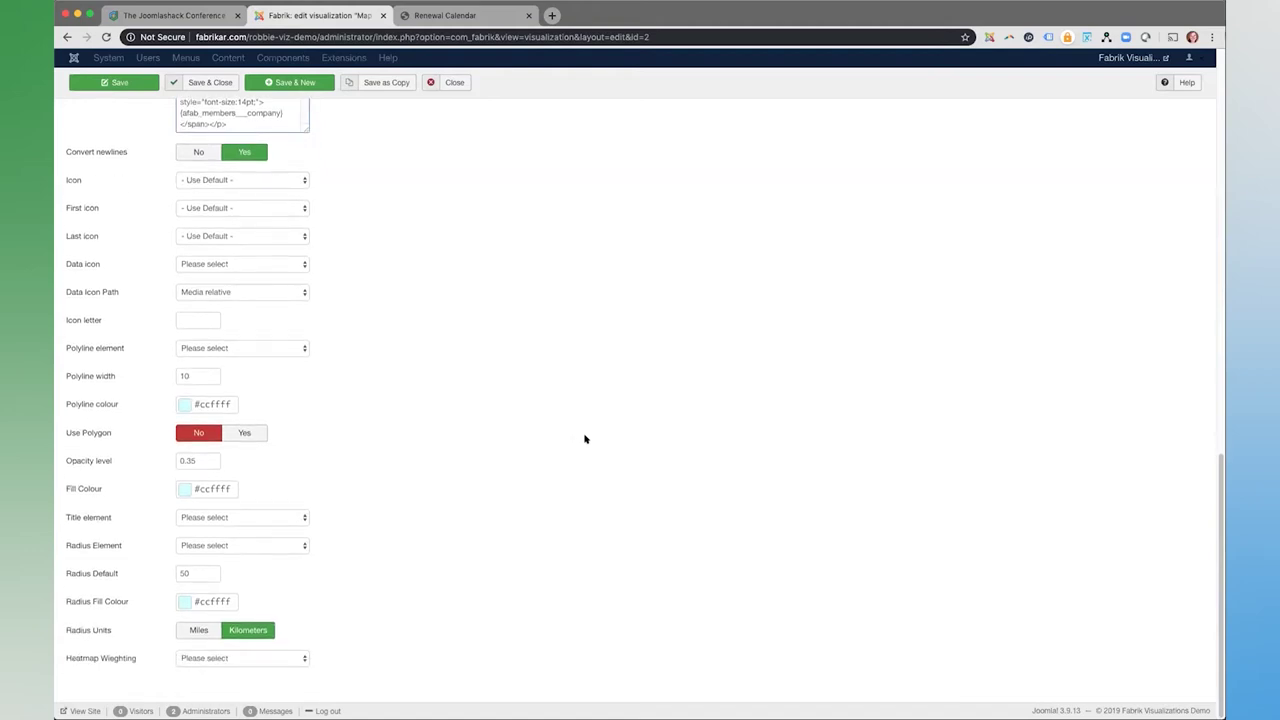
scroll(564, 311, up, 5)
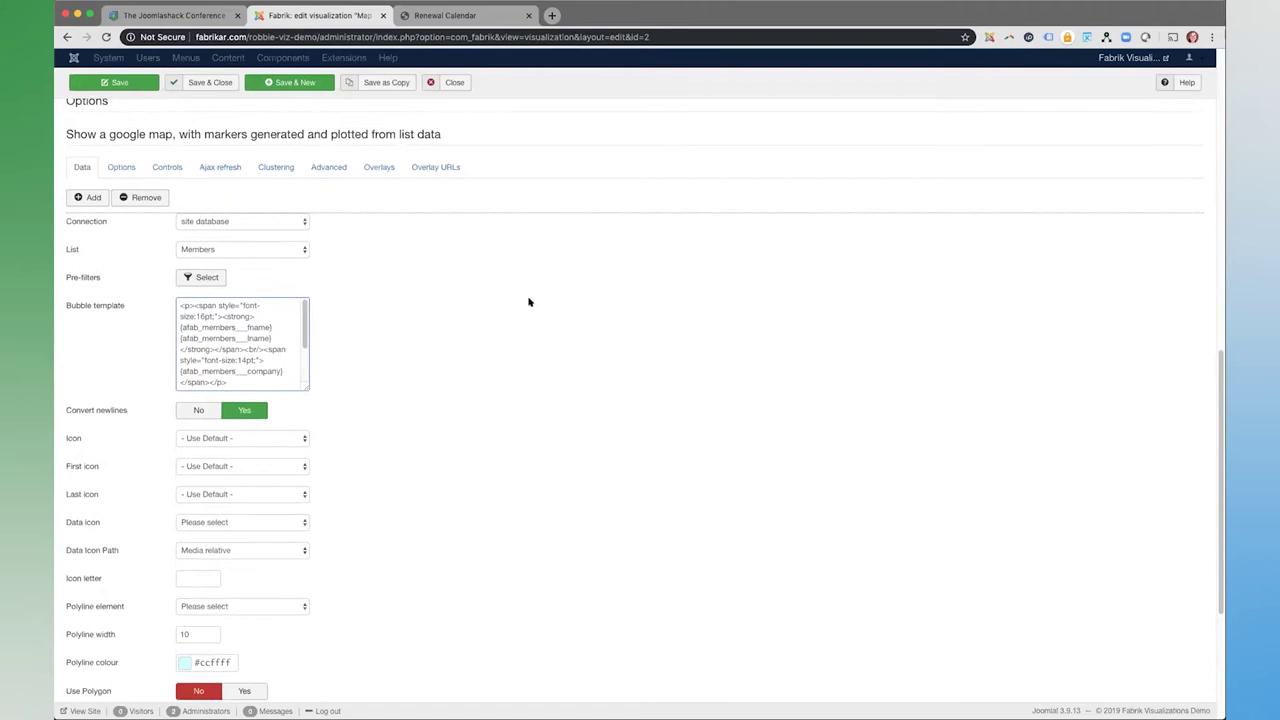
click(124, 166)
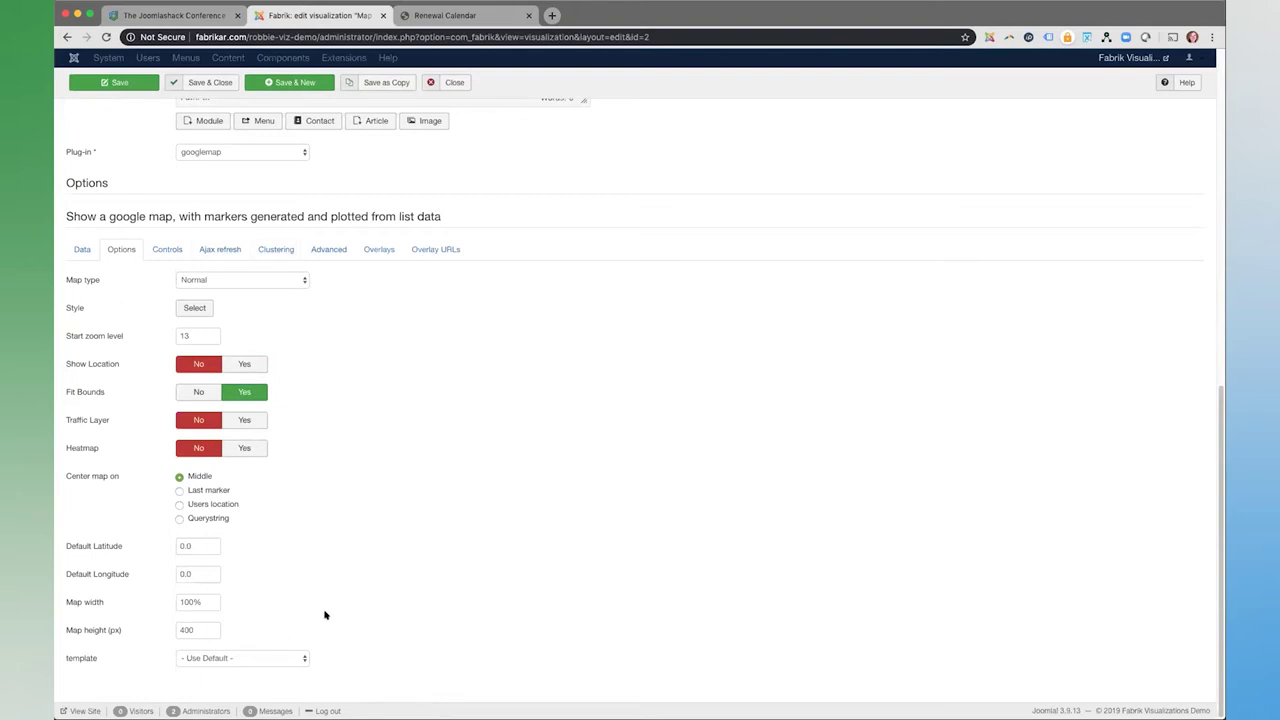
- Open the Map of Members page on the public site and zoom in one level on the map
click(477, 12)
click(476, 82)
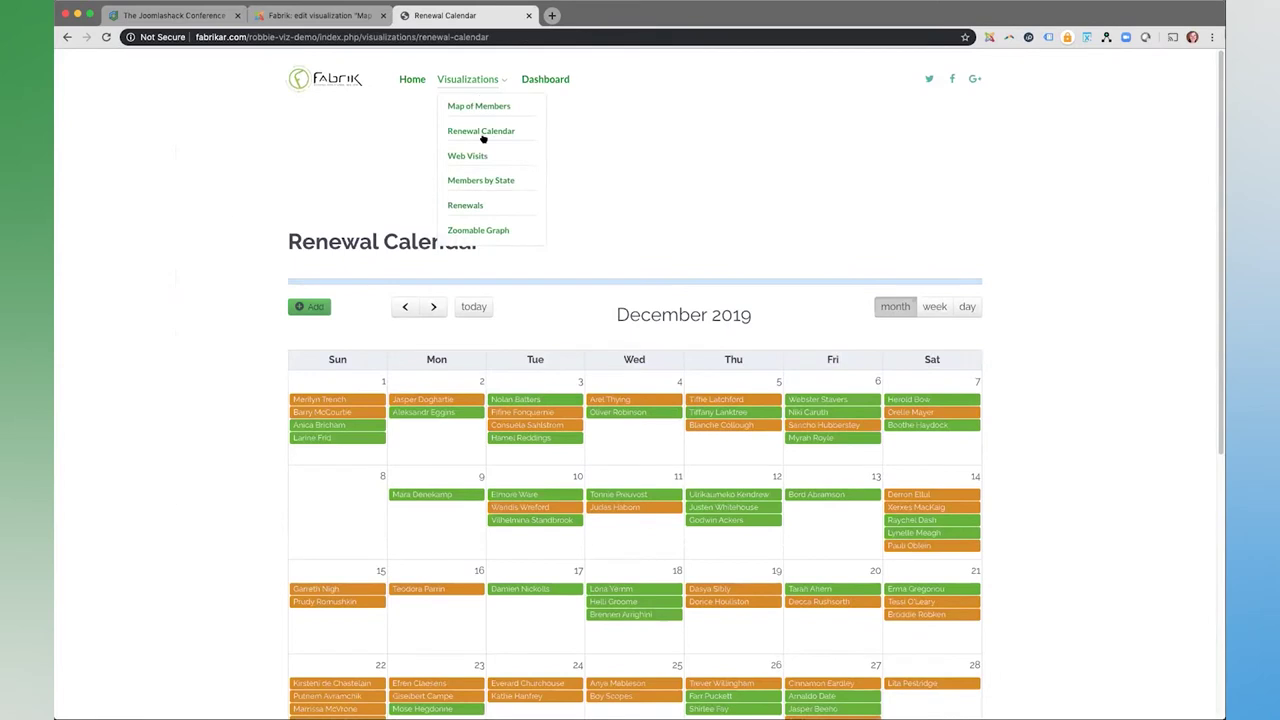
click(485, 107)
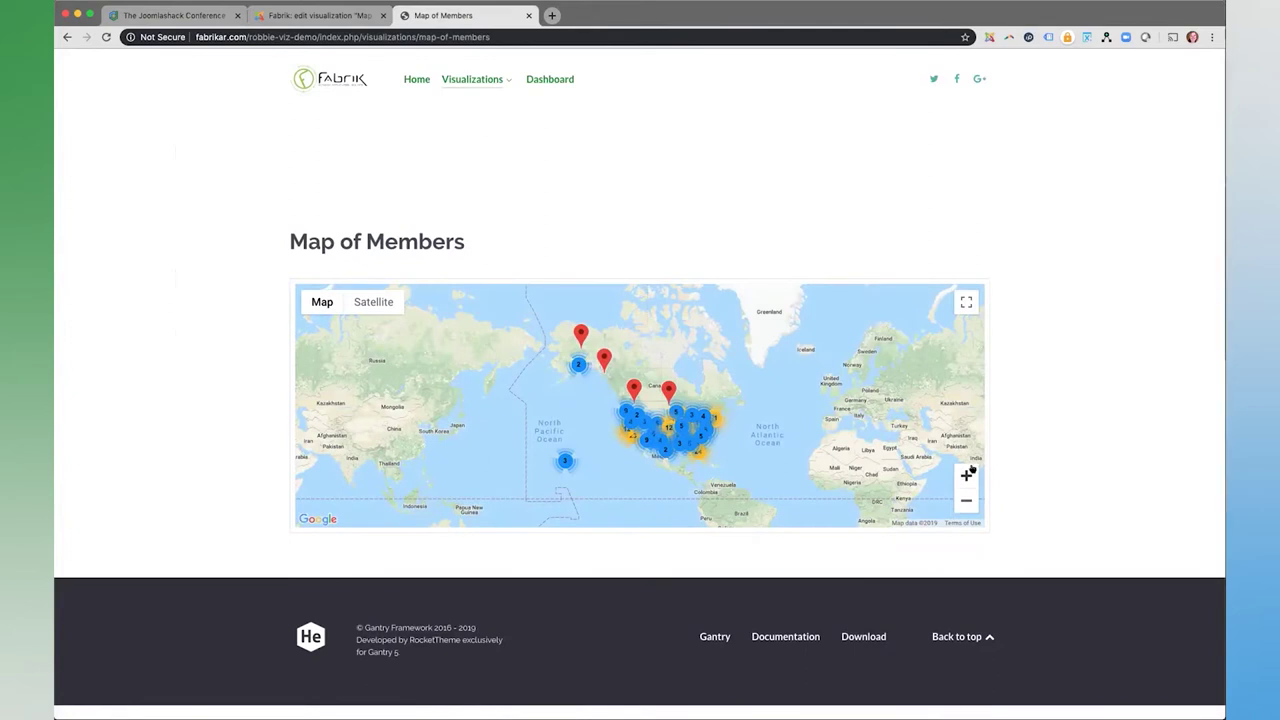
click(966, 475)
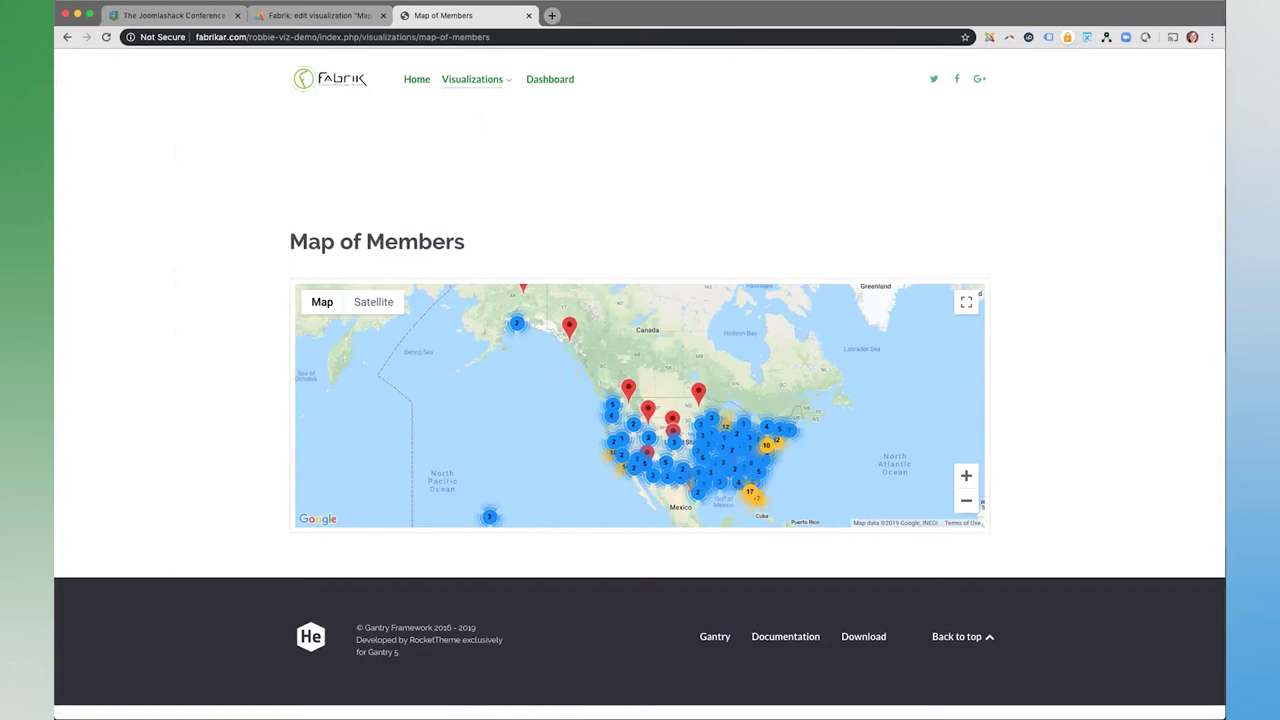
- Close the Map of Members visualization in the administrator and inspect the Google Maps API key setting in Fabrik's options, cancelling without changes
click(338, 16)
scroll(510, 165, up, 10)
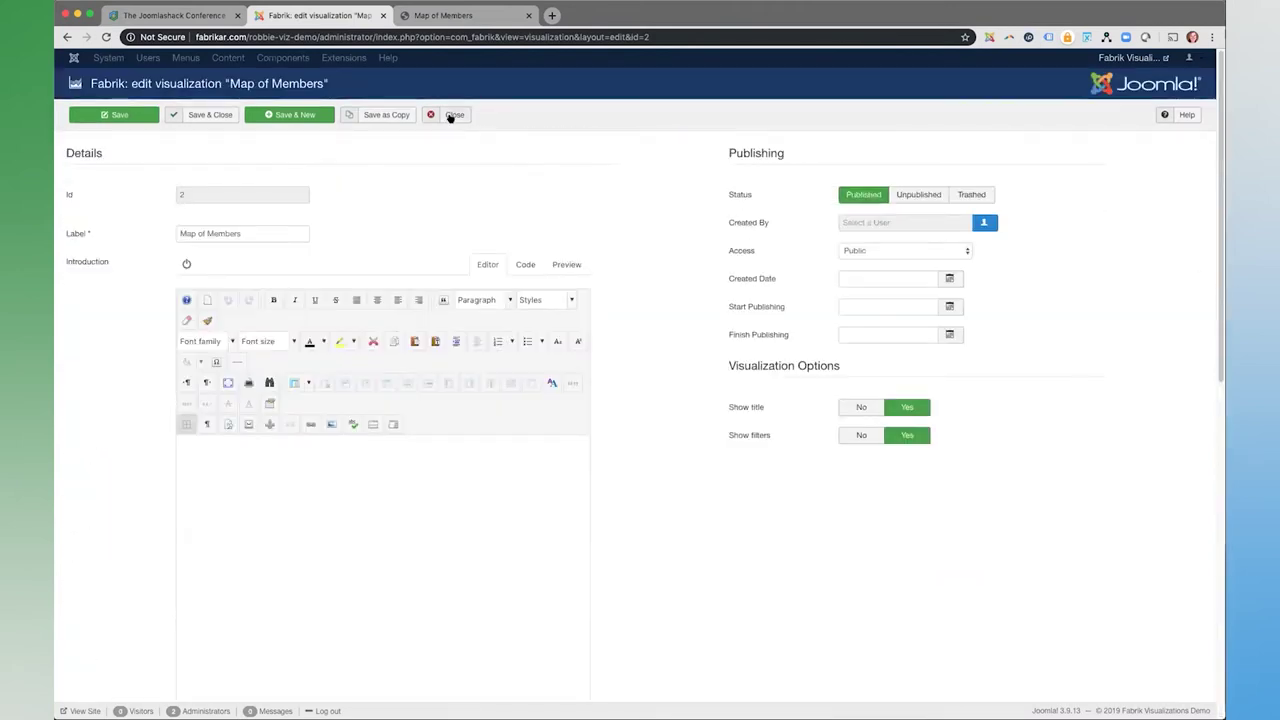
click(452, 115)
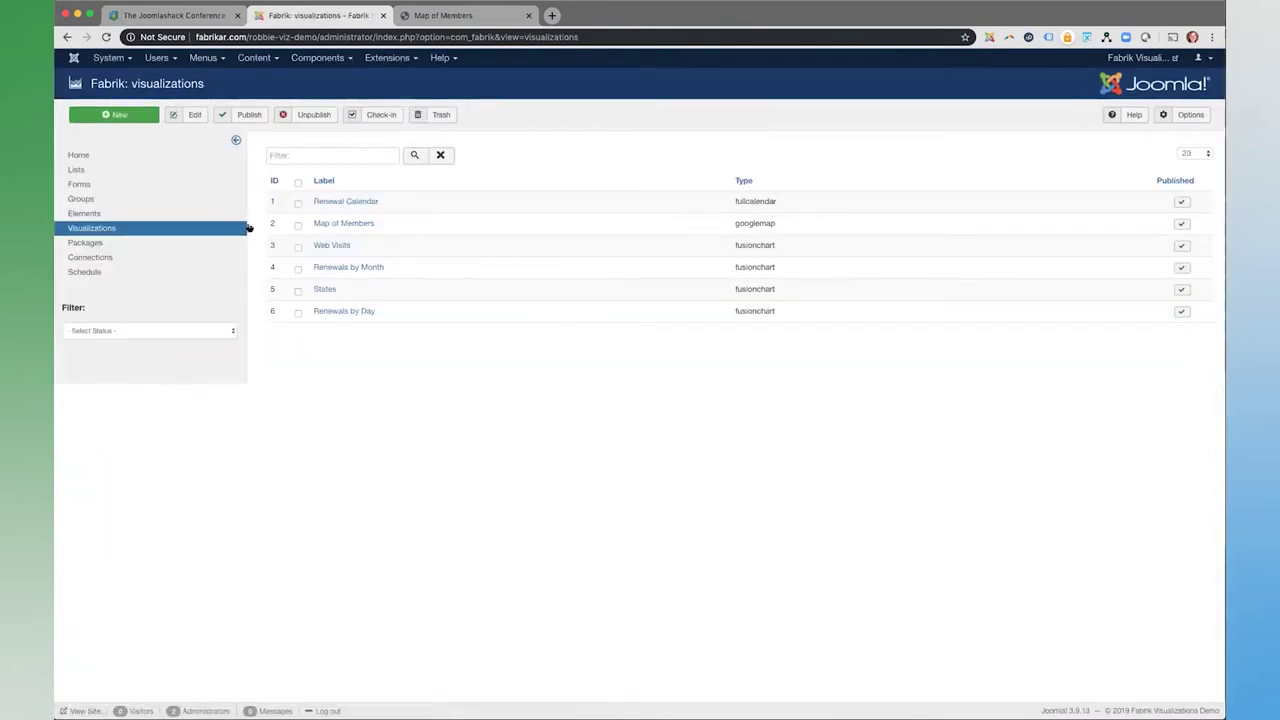
click(1187, 118)
mouse_move(322, 260)
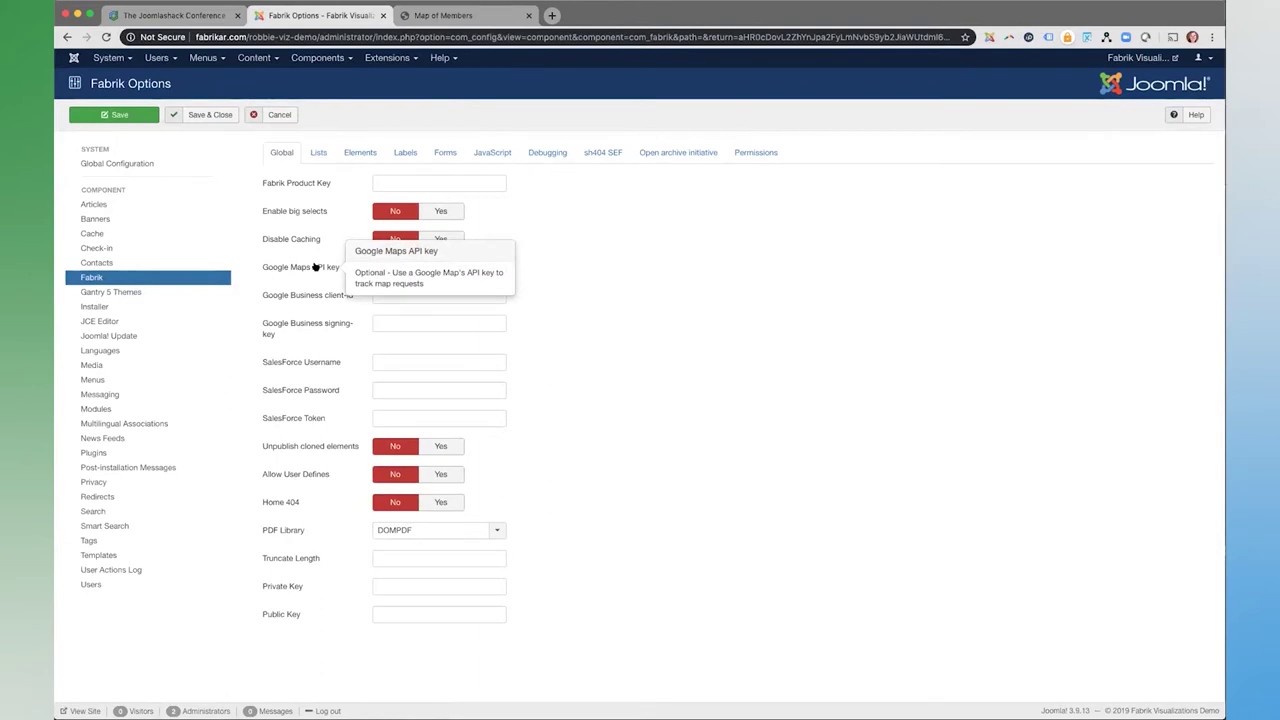
click(286, 113)
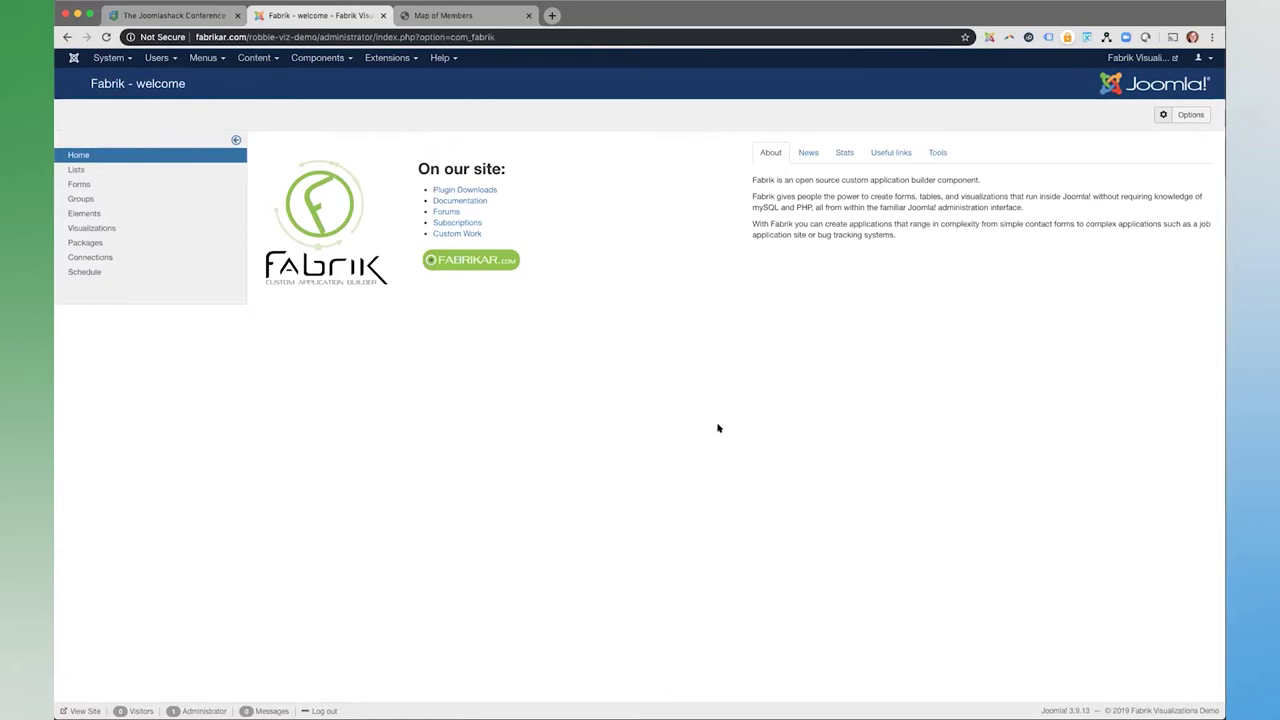
- Reopen the Map of Members visualization for editing from the visualizations list, briefly checking the map on the public site
click(105, 228)
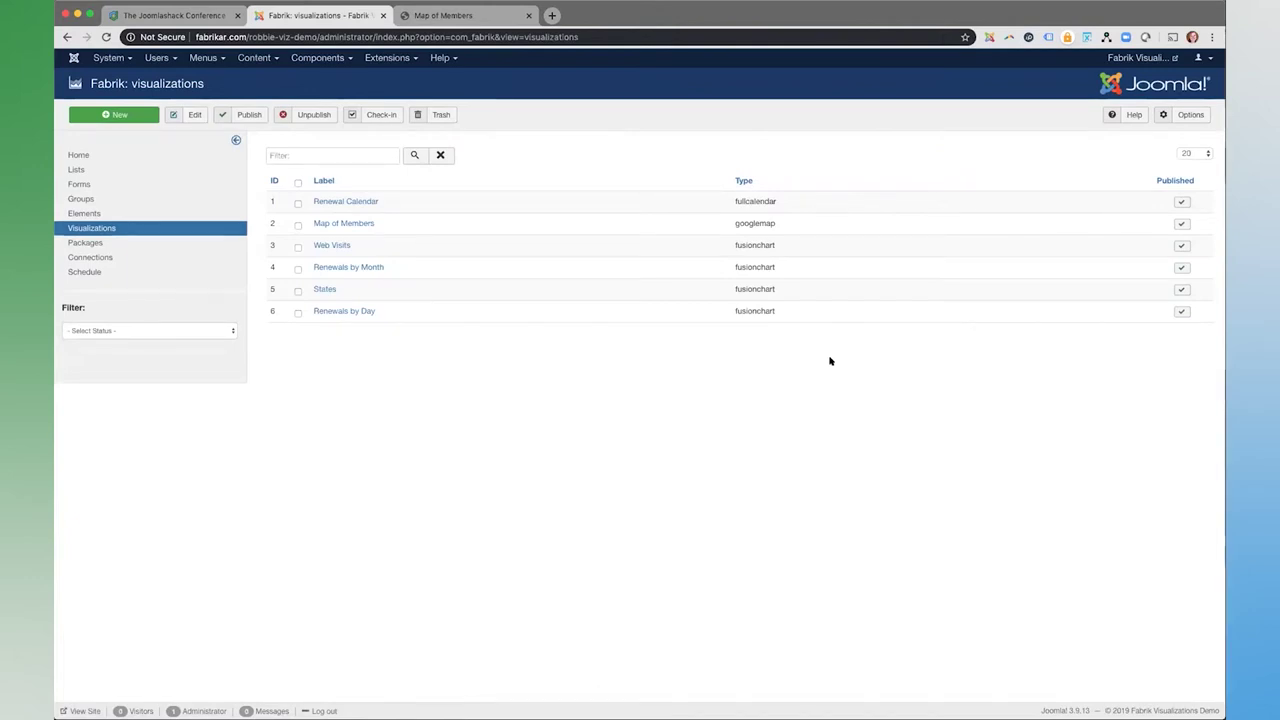
click(352, 224)
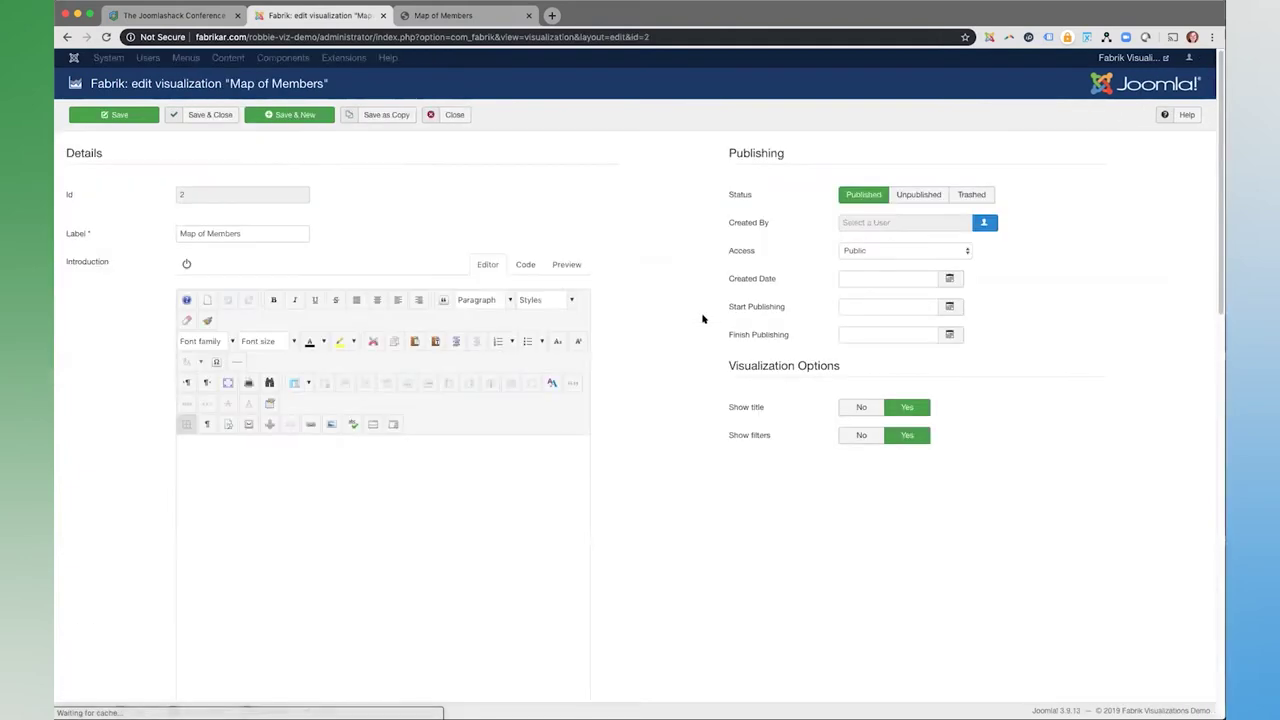
click(500, 16)
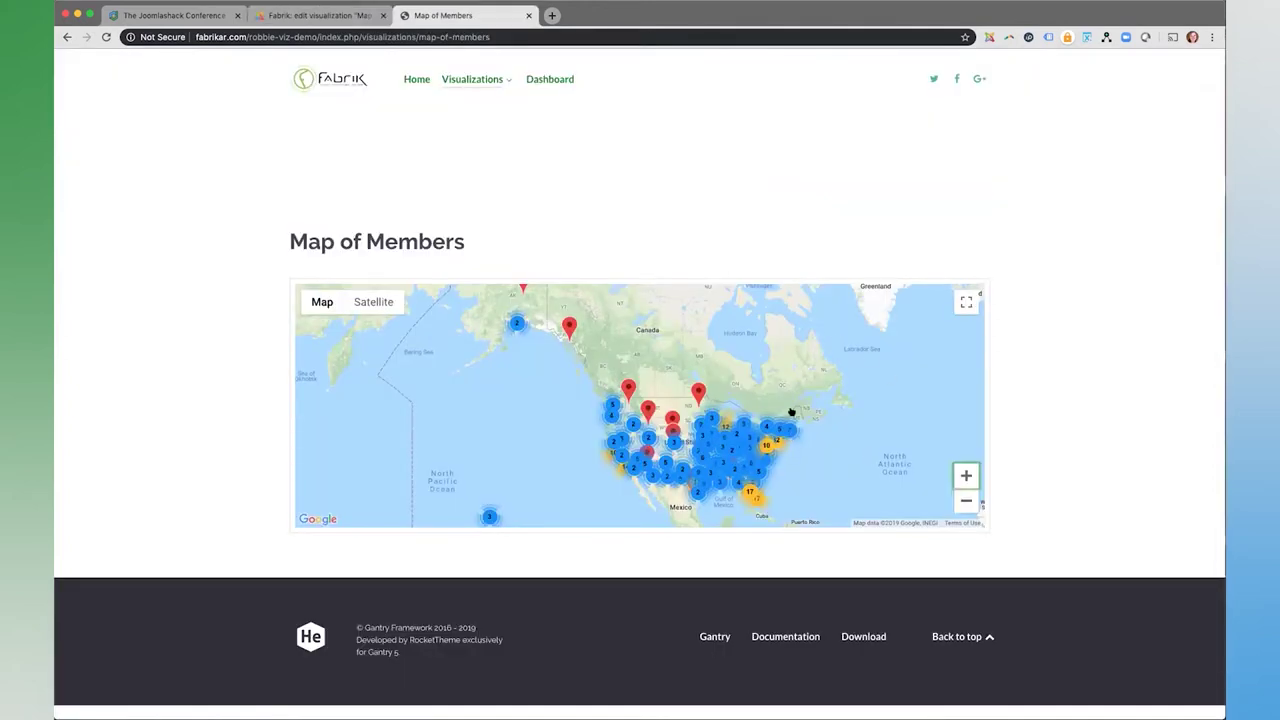
click(325, 13)
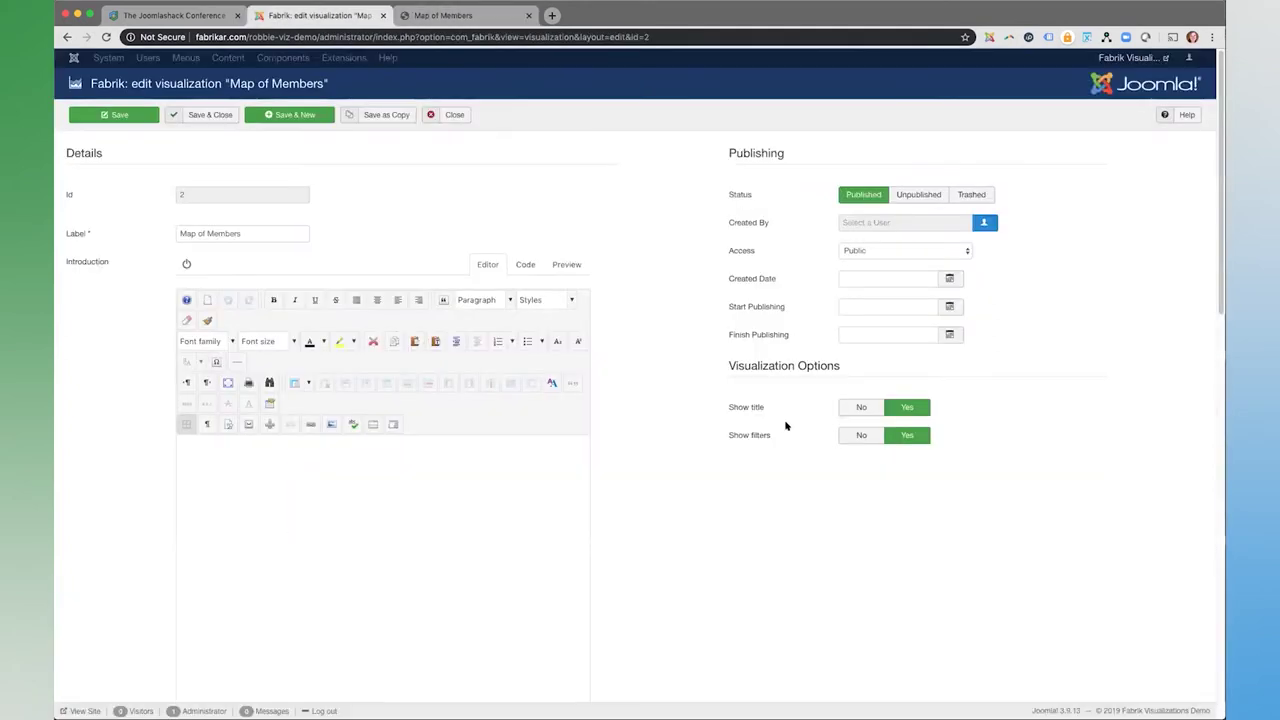
- Set the map type of the Map of Members visualization to Satellite and save it
scroll(752, 520, down, 10)
scroll(750, 515, down, 2)
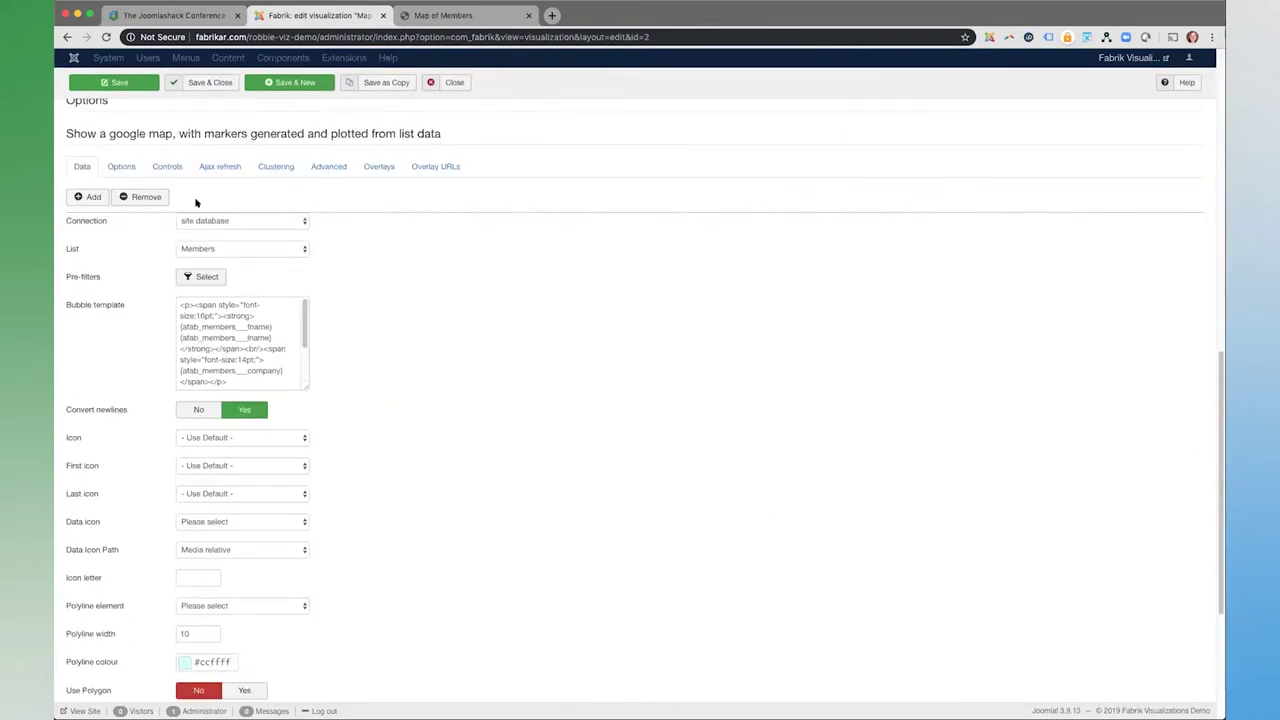
click(121, 166)
click(238, 281)
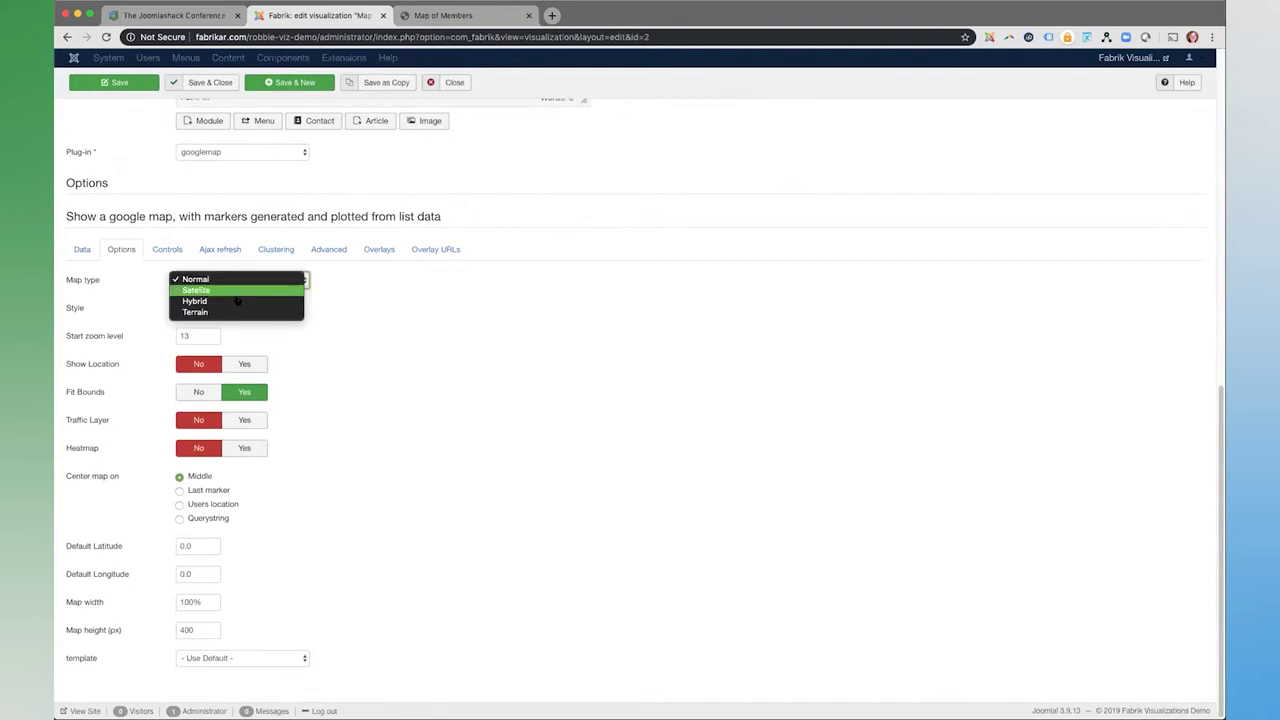
click(240, 291)
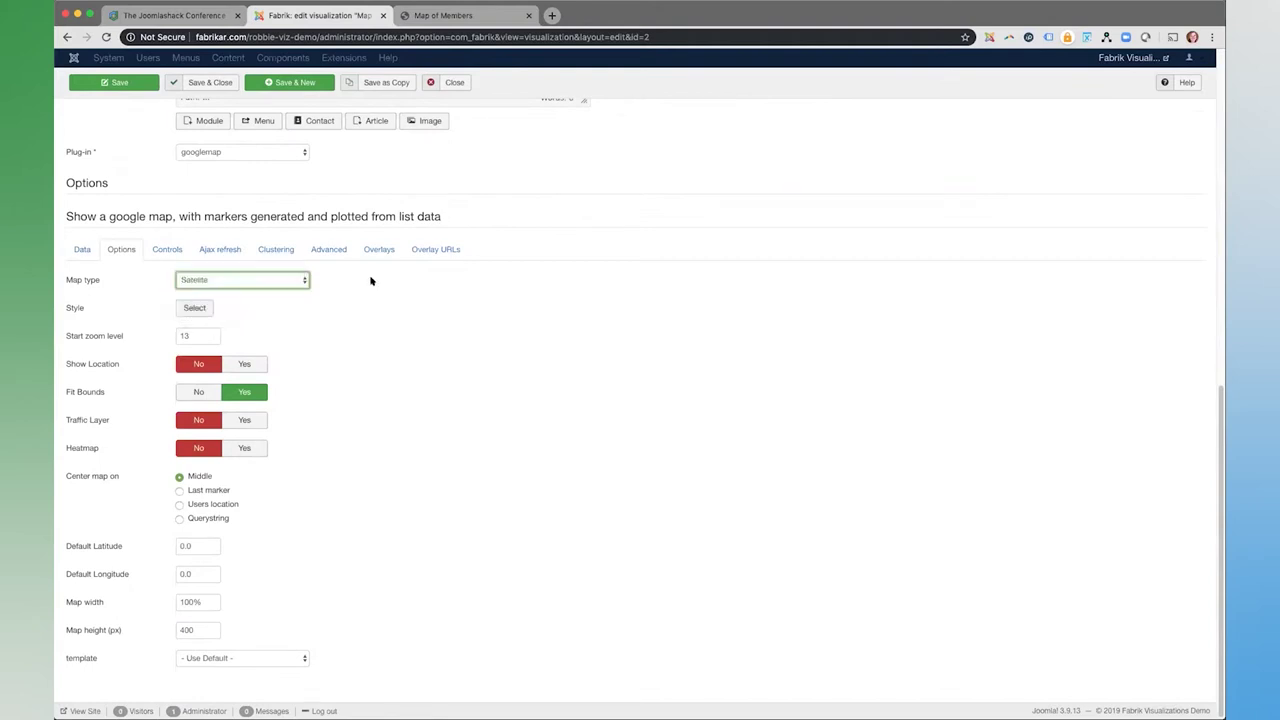
click(280, 280)
click(279, 289)
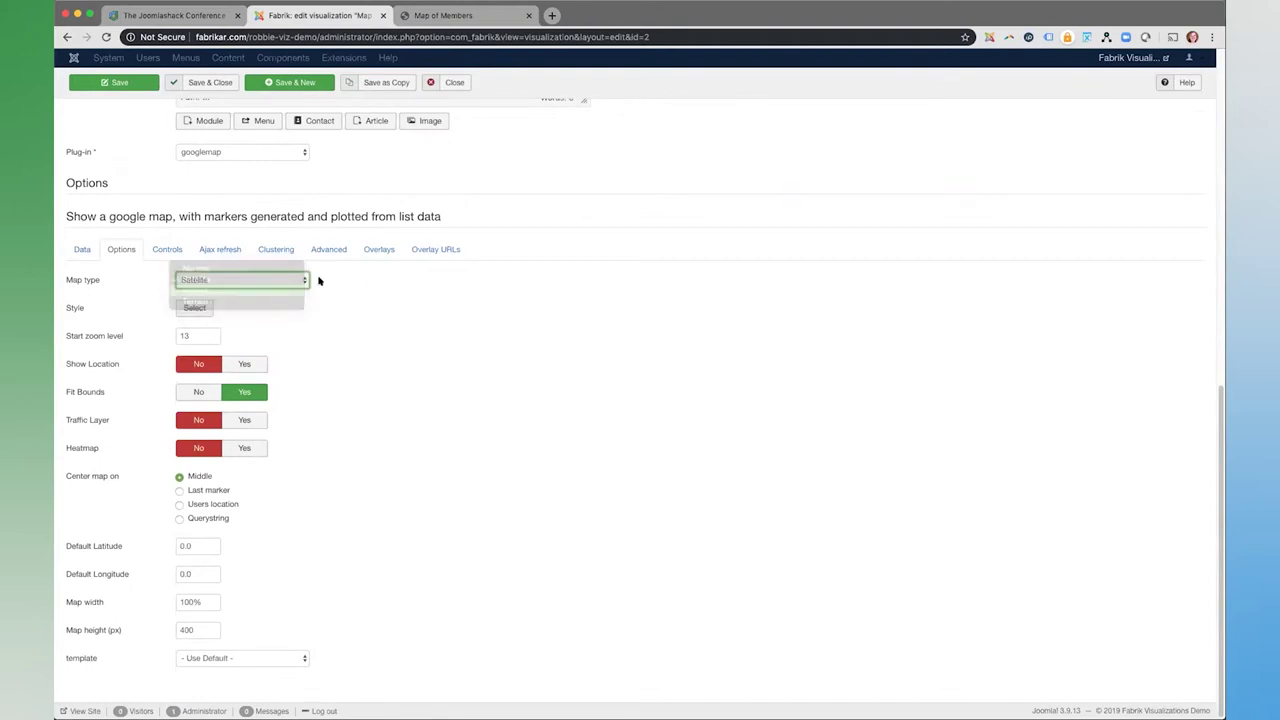
click(140, 82)
- Reload the Map of Members page on the public site and check the map type and full-screen controls
click(427, 14)
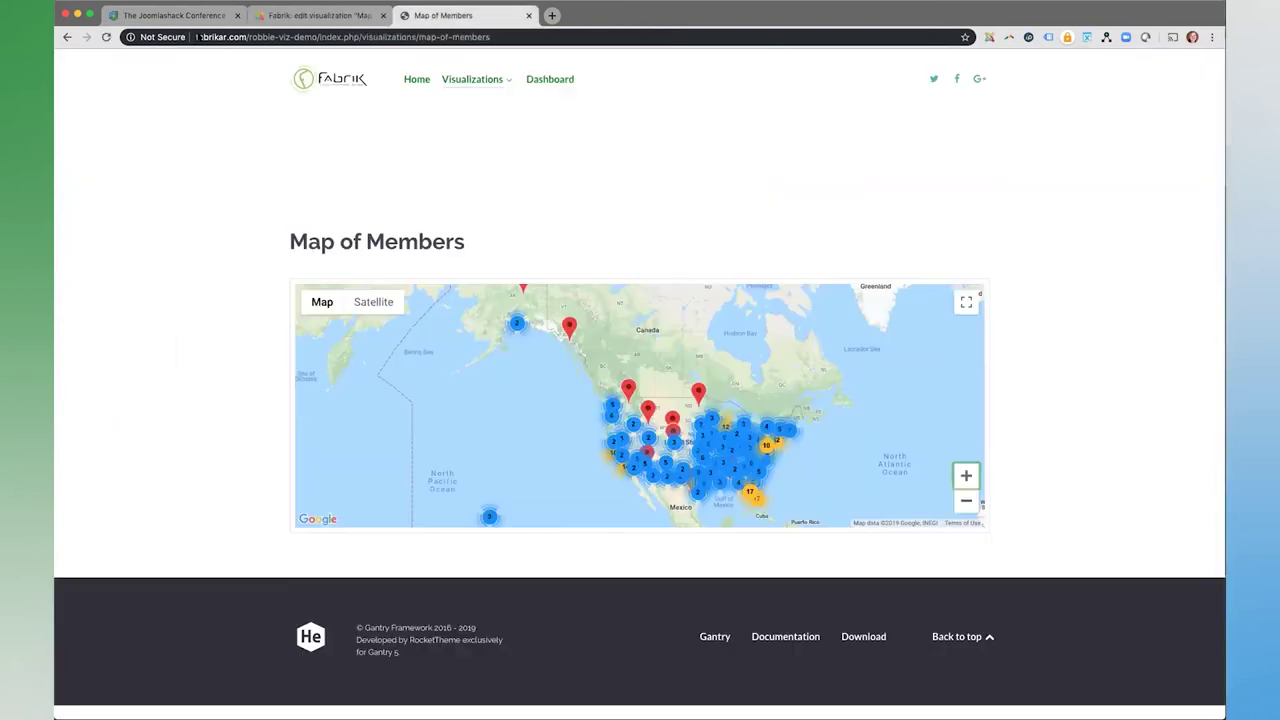
key(super+r)
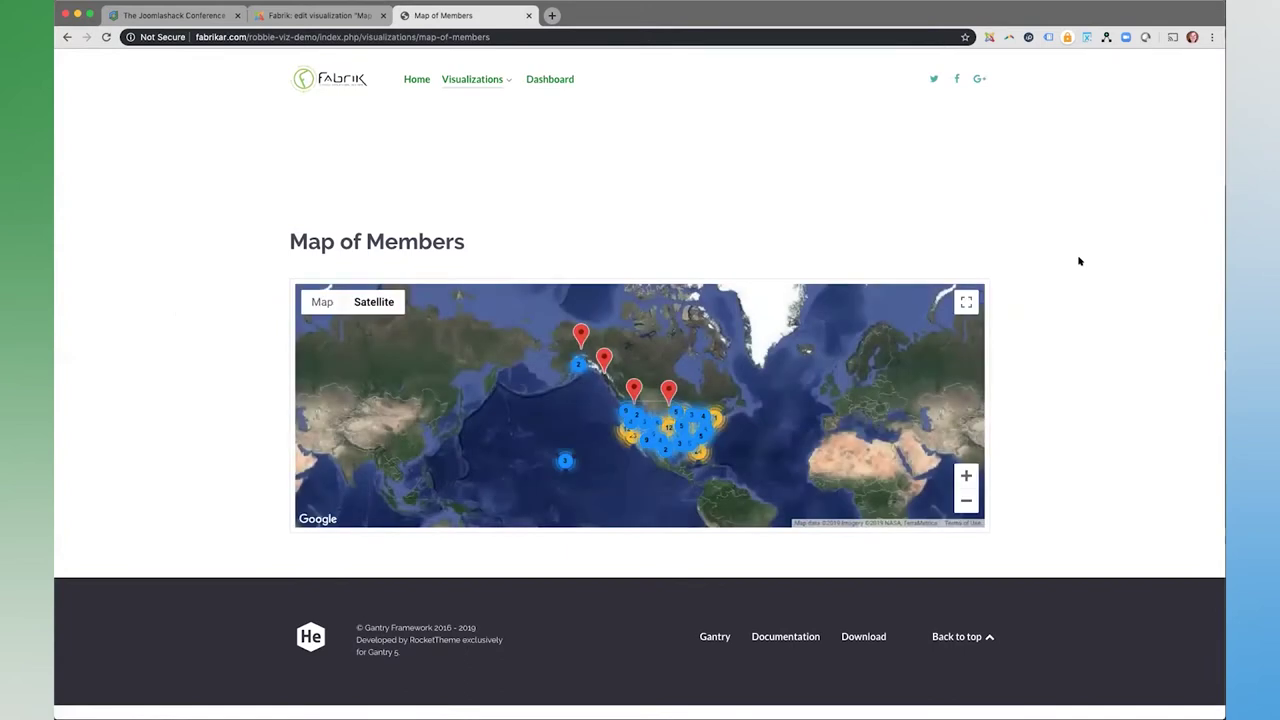
mouse_move(337, 300)
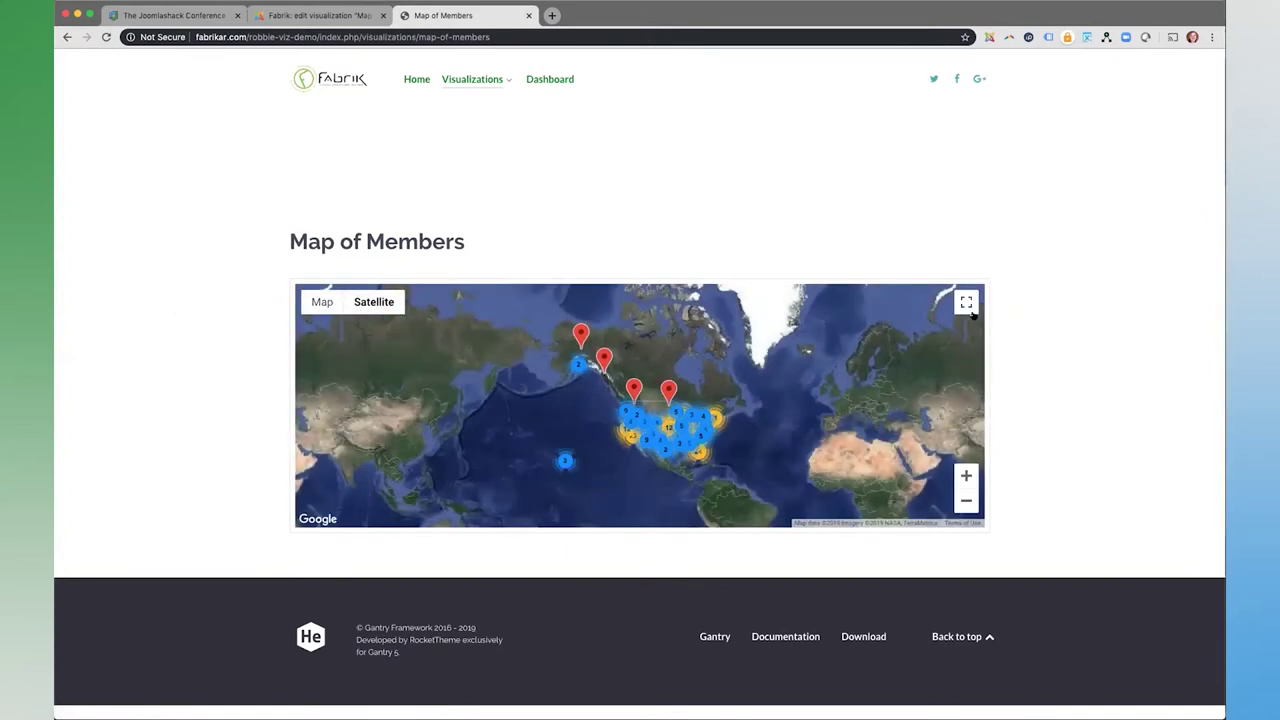
- Try the map's zoom controls, zoom in on southern Texas, and open the info bubble of the Corpus Christi marker
click(967, 477)
click(969, 503)
click(966, 476)
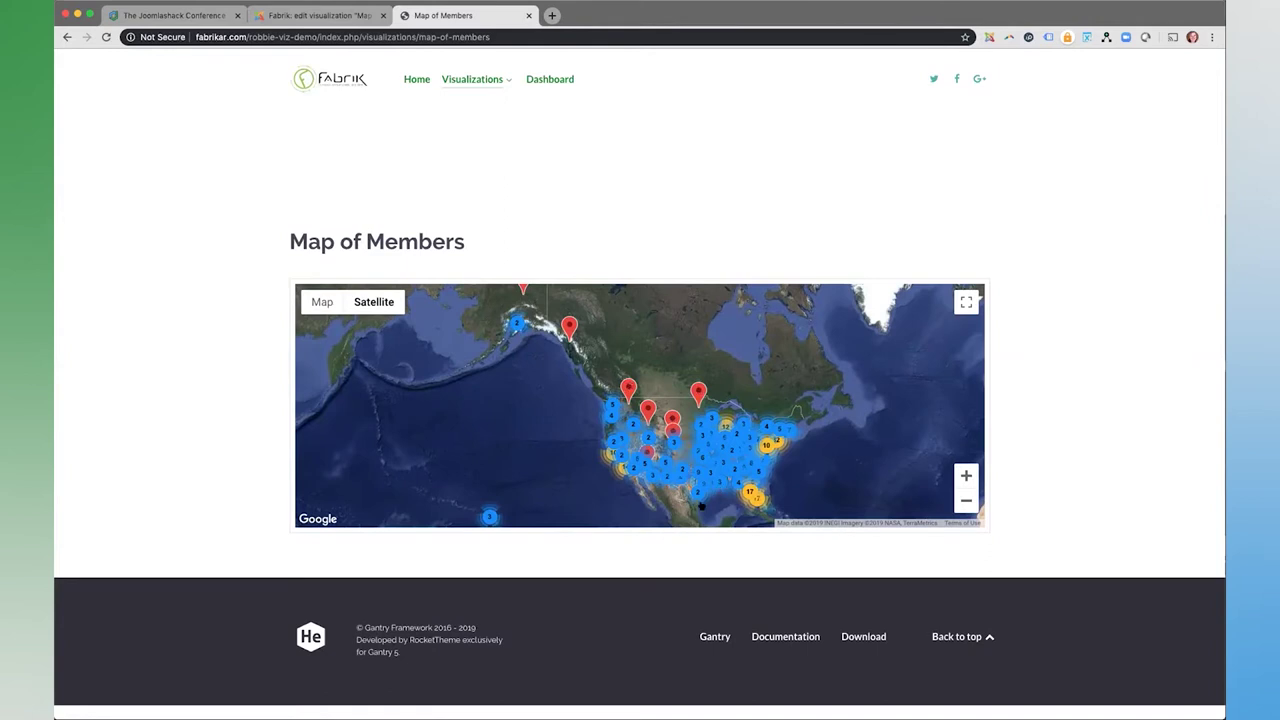
scroll(695, 495, up, 3)
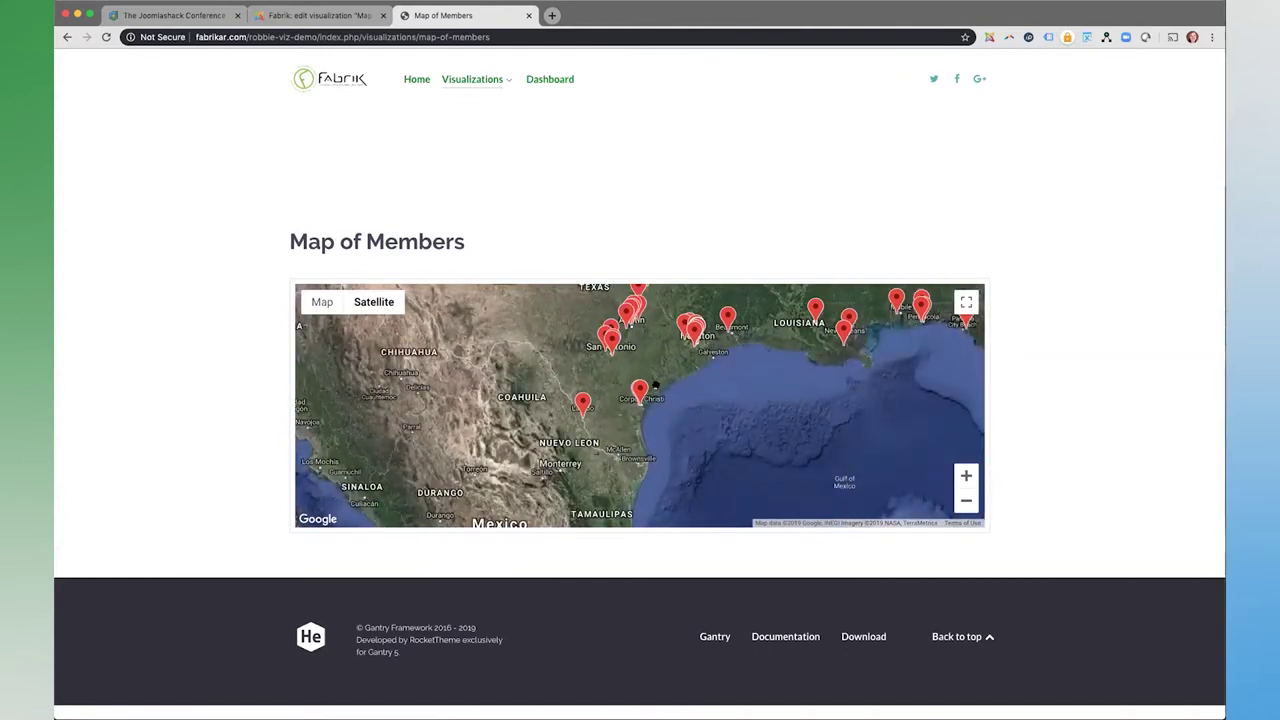
click(638, 390)
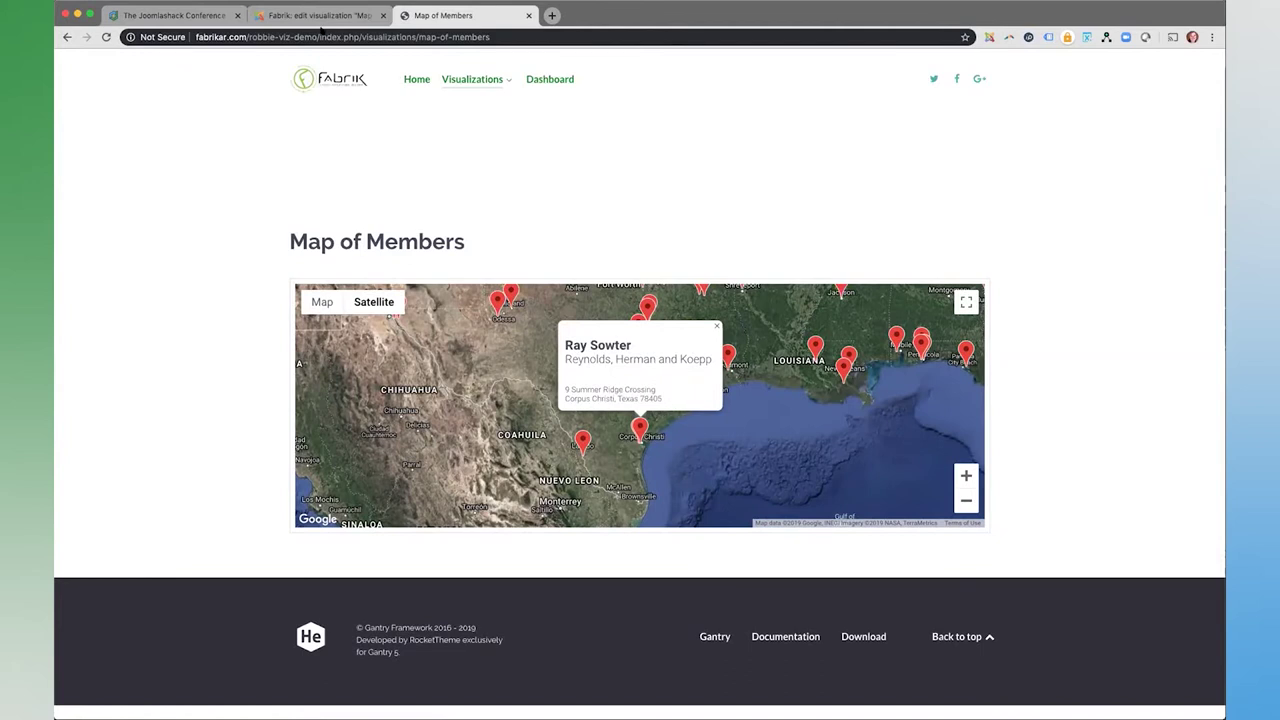
- Return to the Map of Members data settings in the administrator and enlarge the bubble template box to show its full code
click(322, 16)
scroll(674, 429, down, 10)
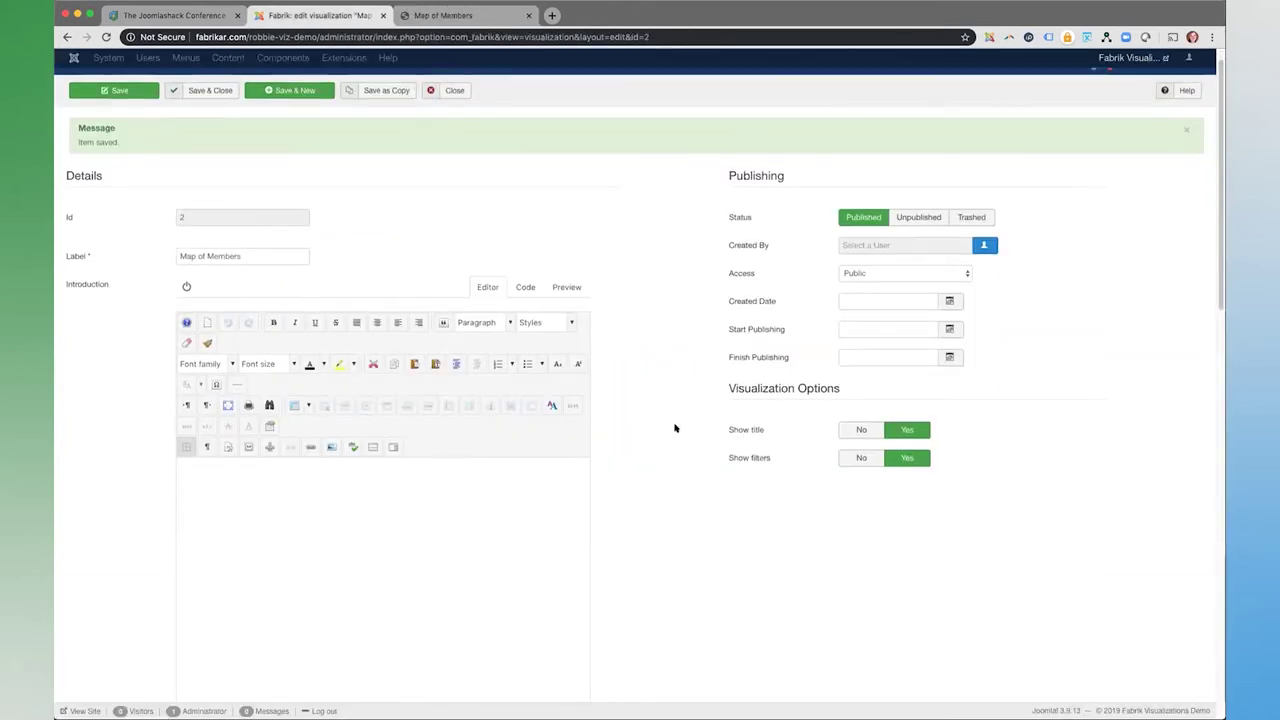
scroll(343, 466, down, 2)
mouse_move(87, 440)
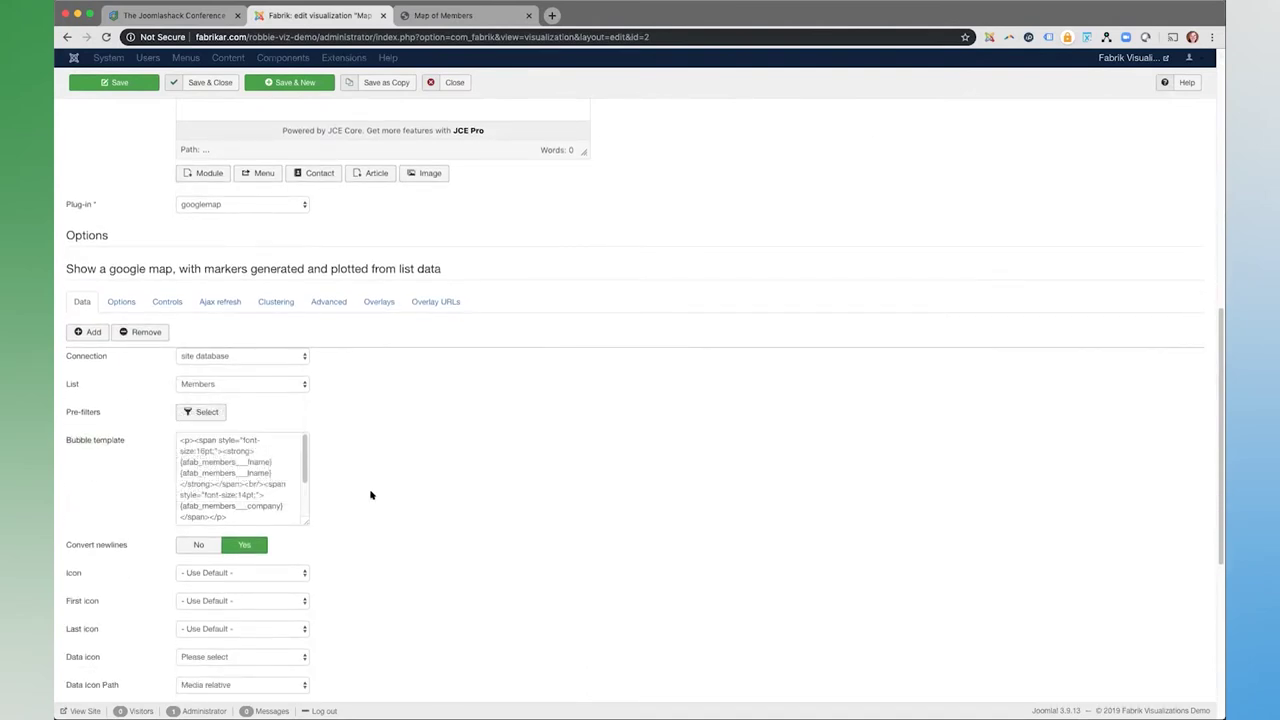
drag(304, 522, 781, 487)
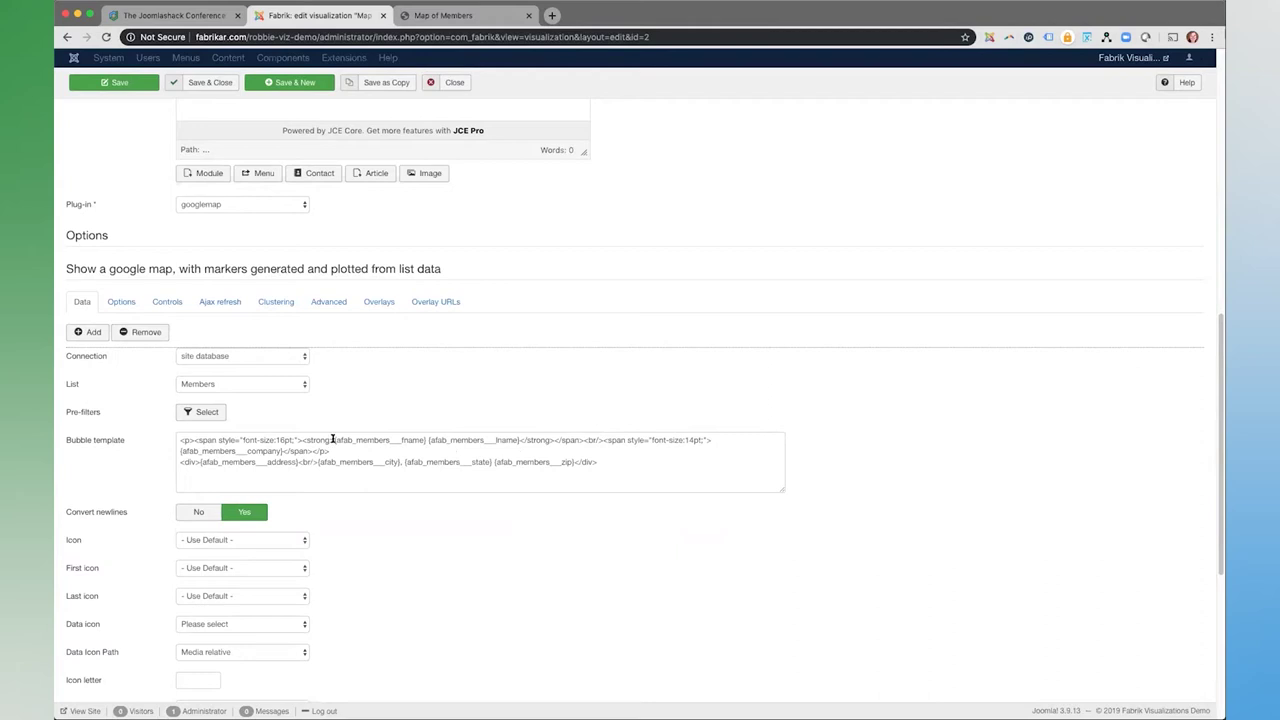
- Highlight the first name, company, address, city and zip placeholders in the bubble template in turn
drag(333, 439, 426, 437)
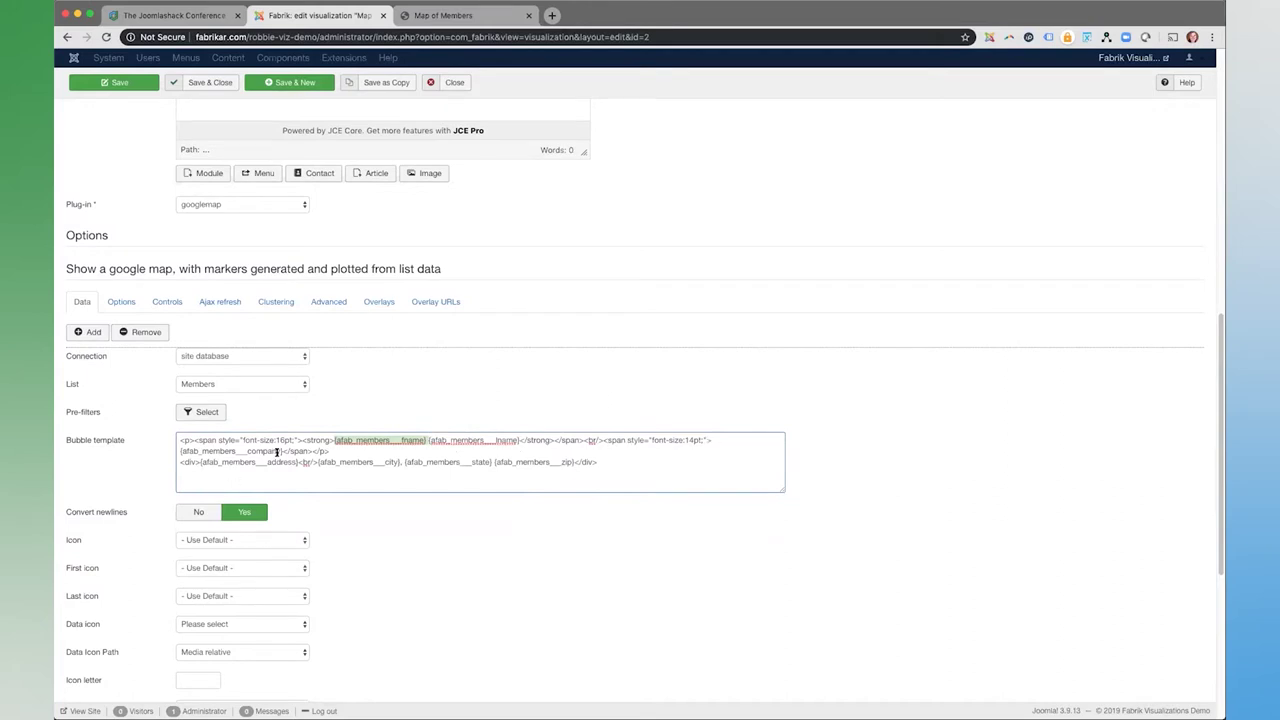
drag(281, 451, 180, 452)
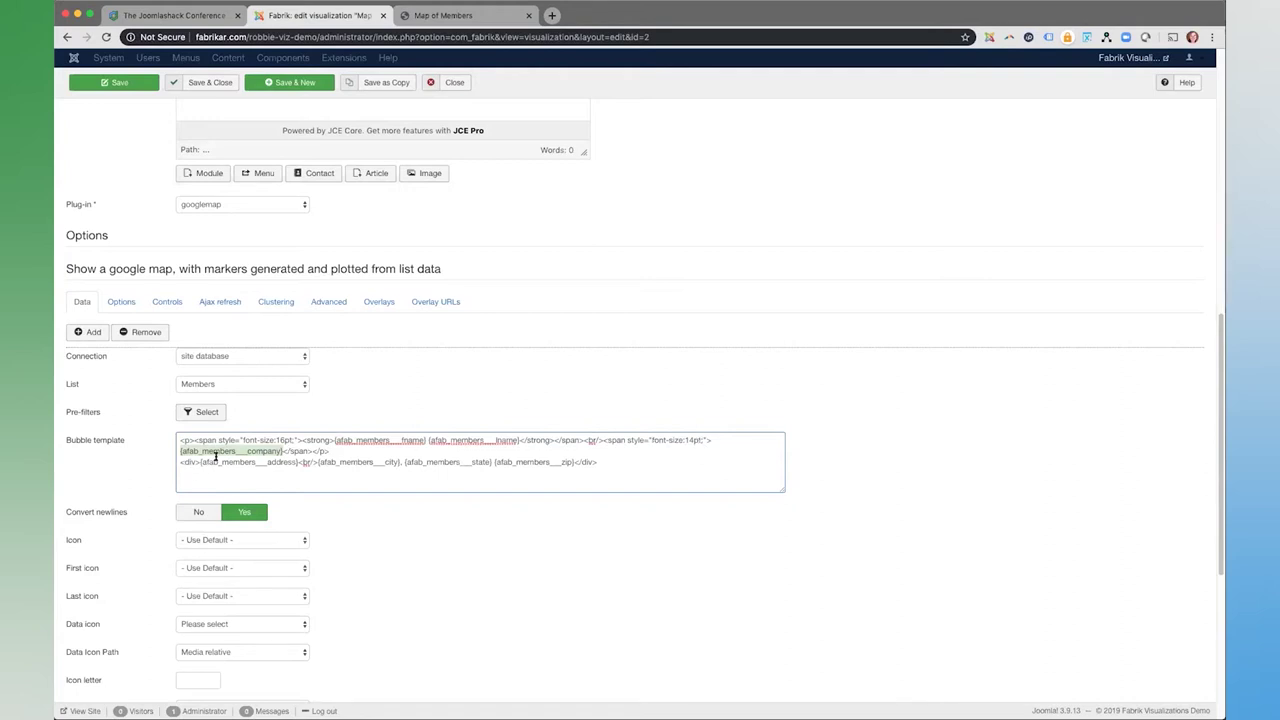
drag(297, 462, 270, 462)
drag(401, 463, 385, 463)
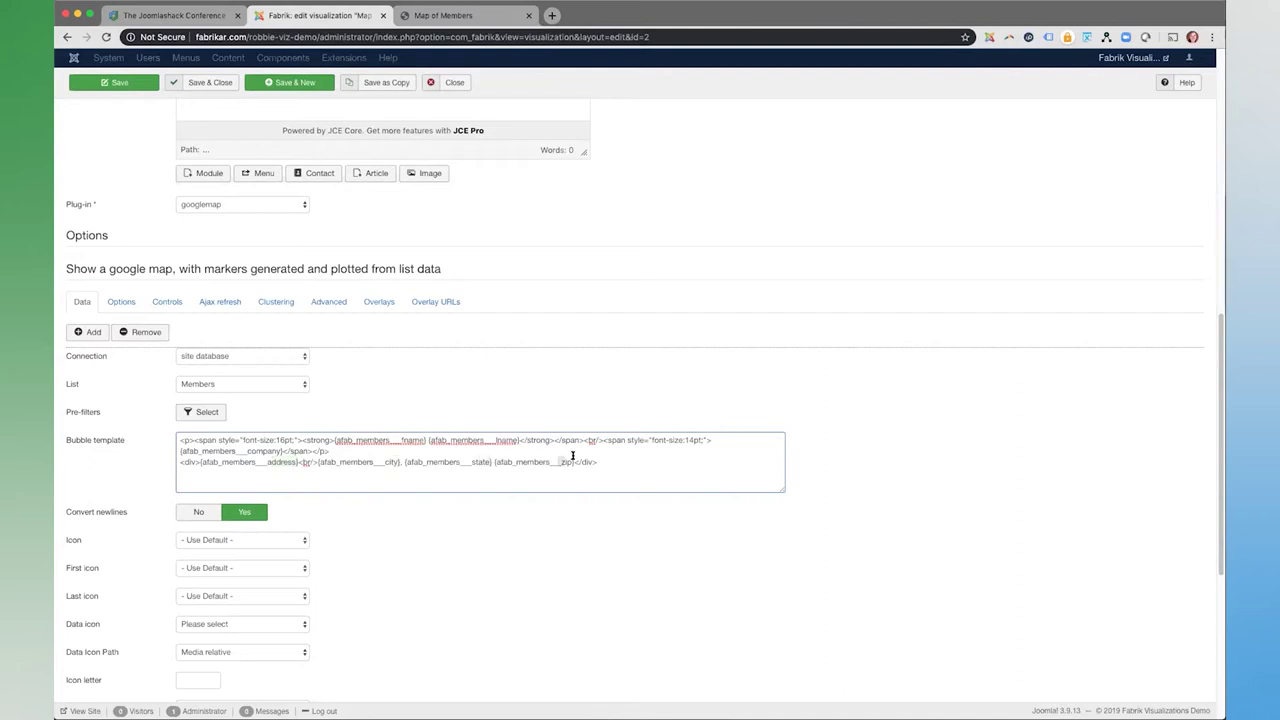
- Select the entire bubble template code and compare it with the info bubble shown on the public Map of Members page
click(690, 467)
key(ctrl+a)
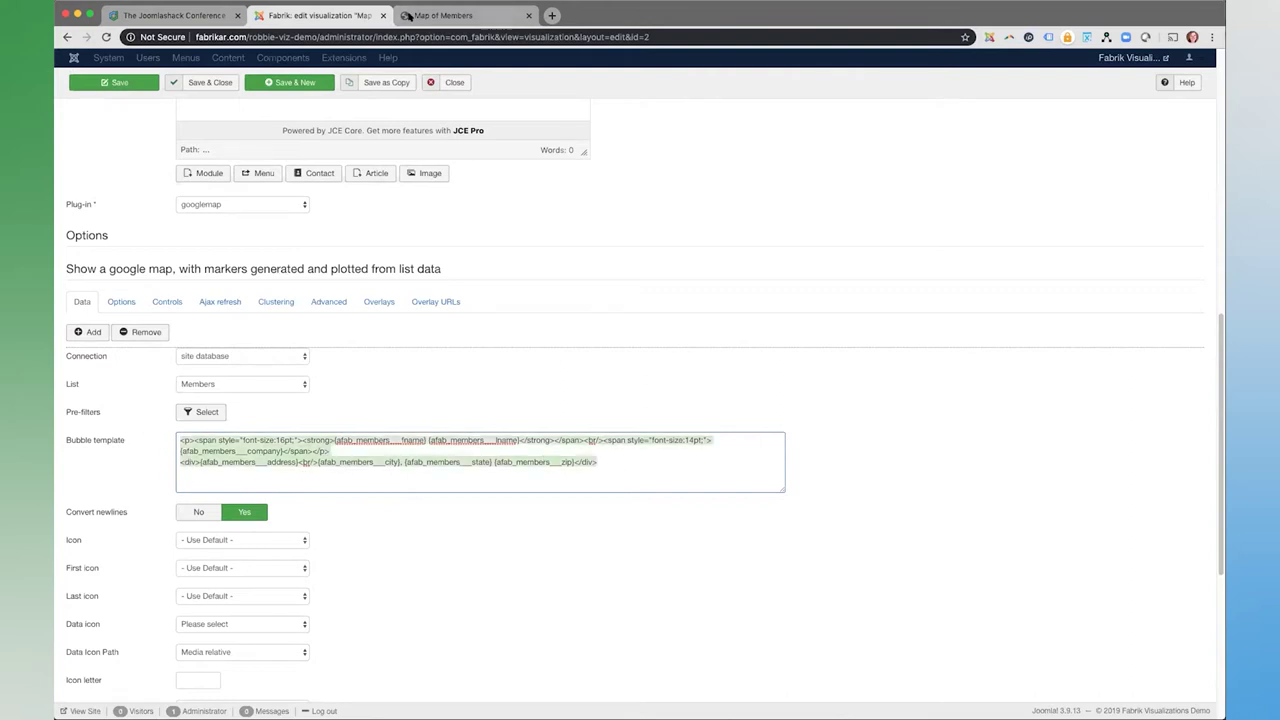
click(418, 15)
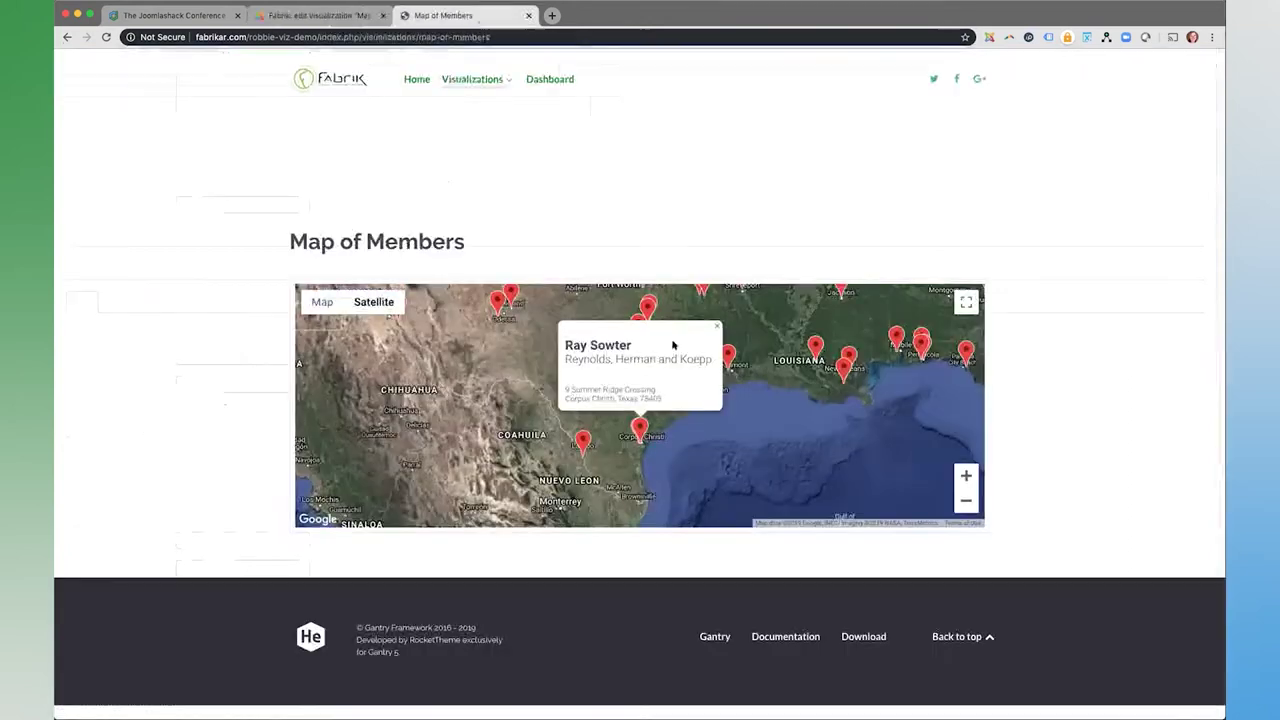
click(312, 15)
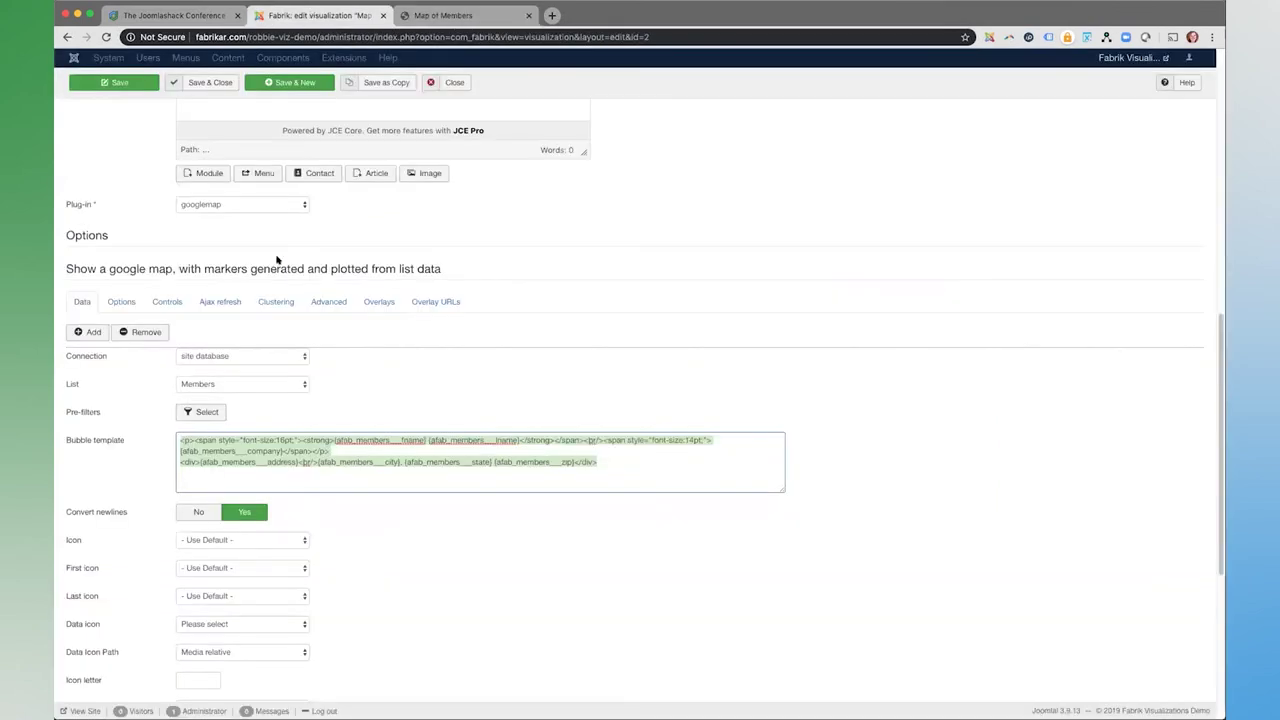
- Review the map's general options, reading the Fit Bounds explanation and checking the size settings and available templates
click(136, 301)
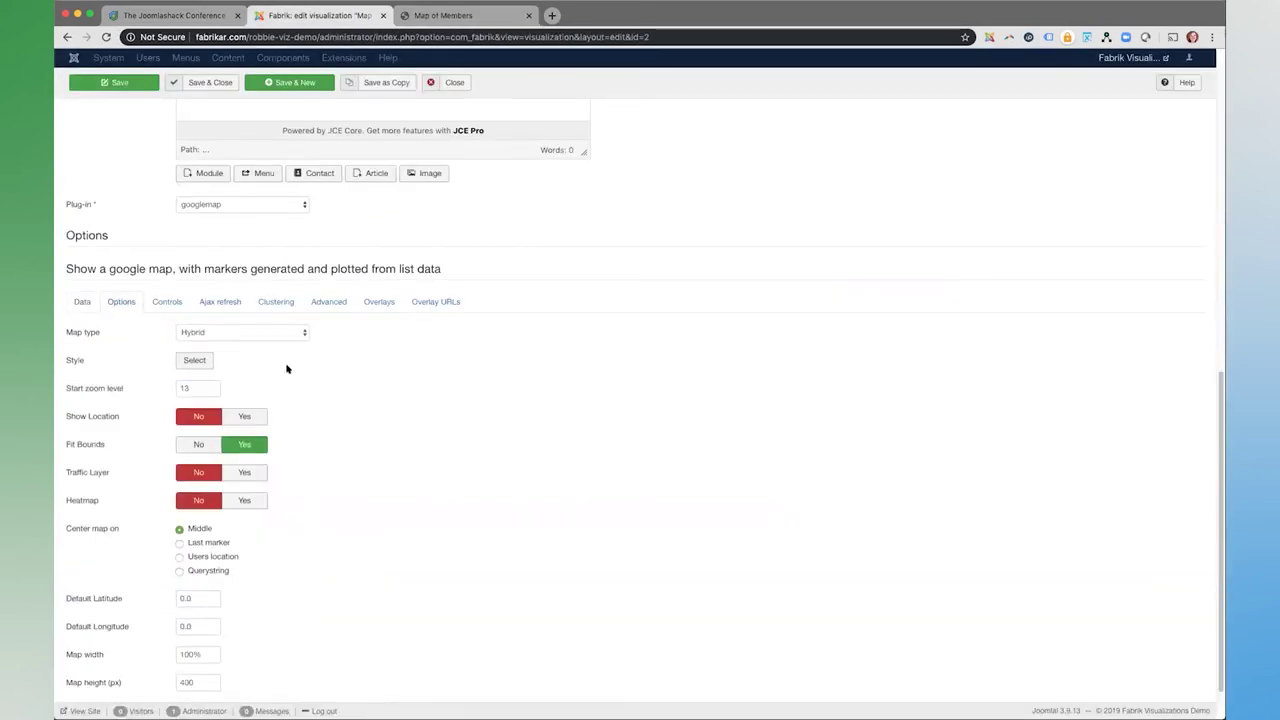
scroll(255, 379, down, 1)
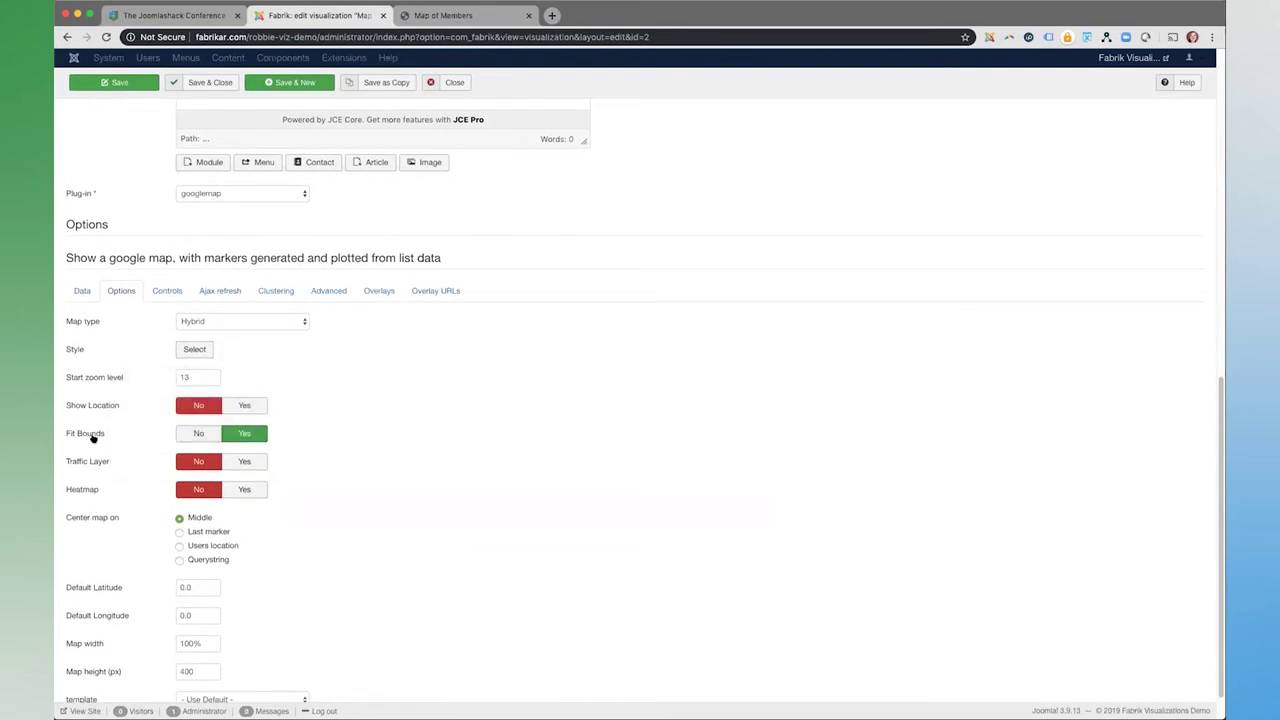
mouse_move(93, 437)
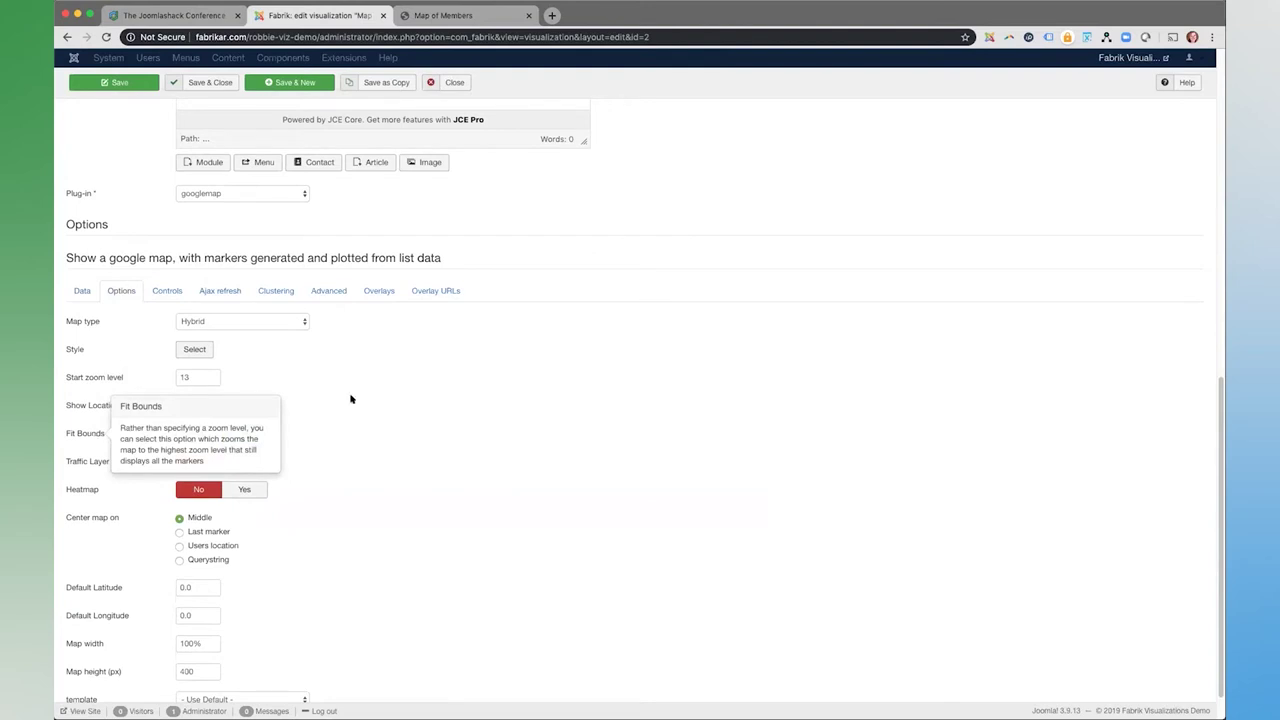
scroll(506, 402, down, 1)
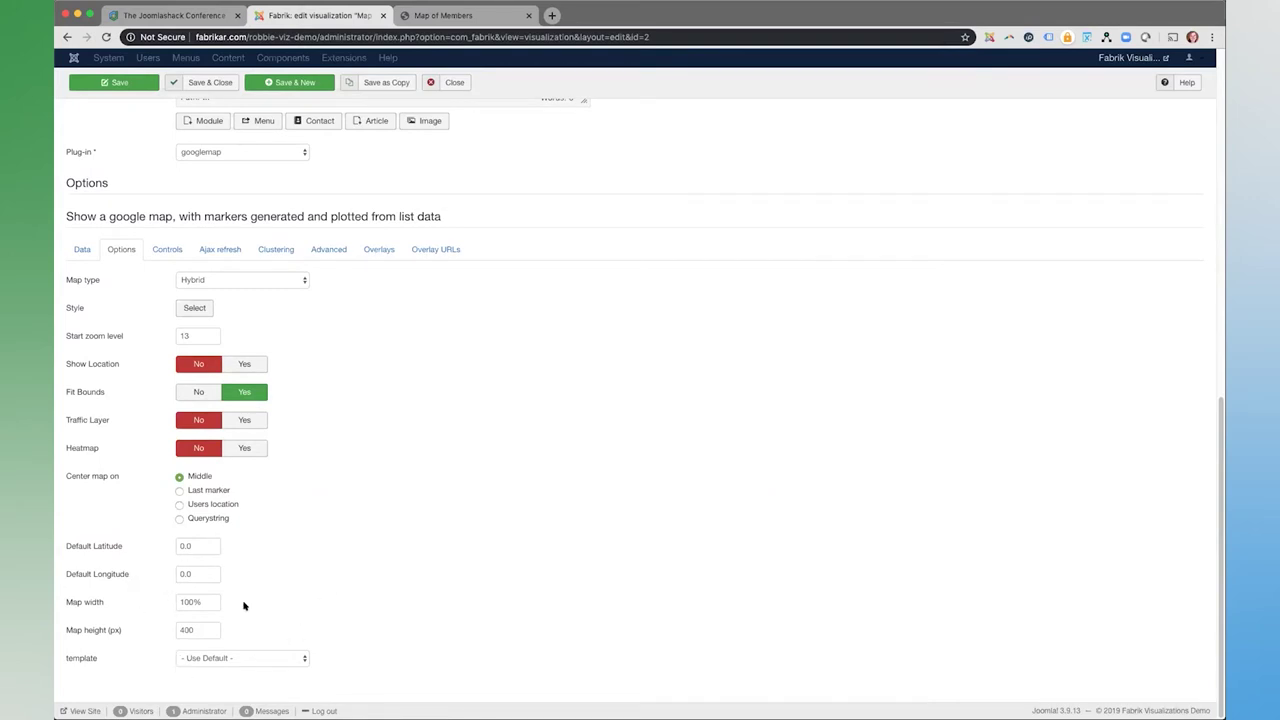
mouse_move(80, 603)
click(303, 656)
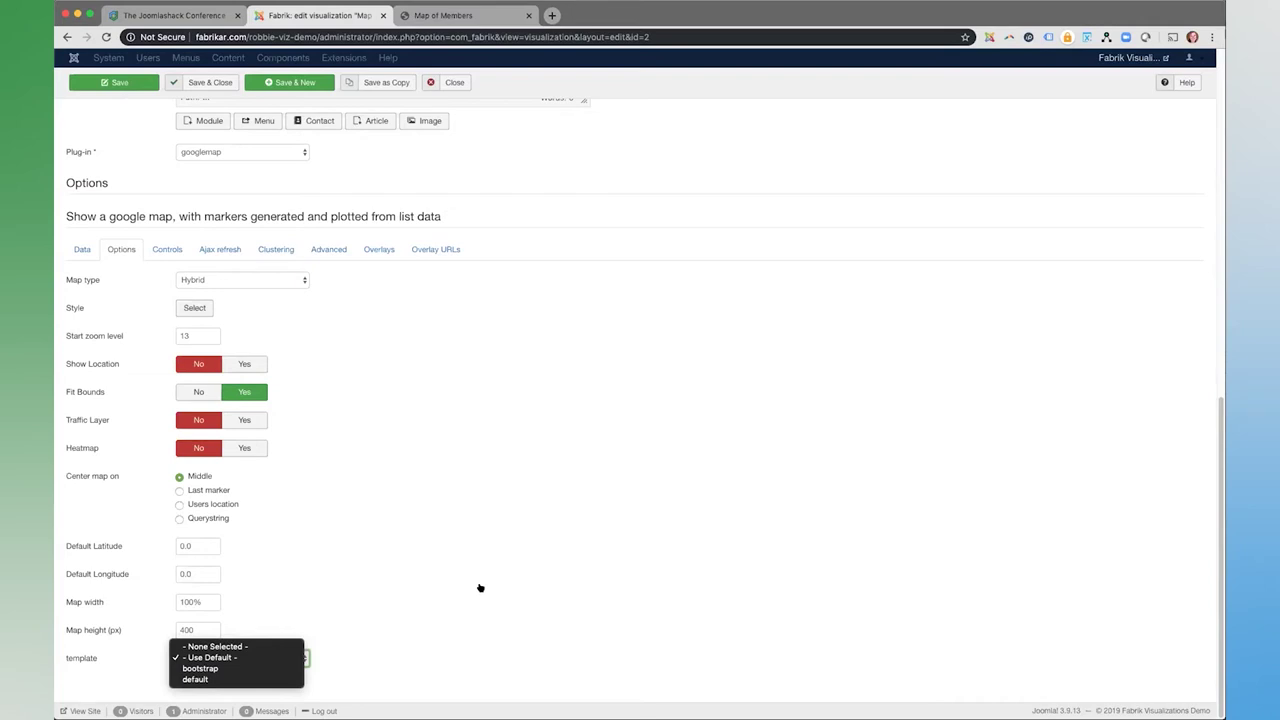
key(Escape)
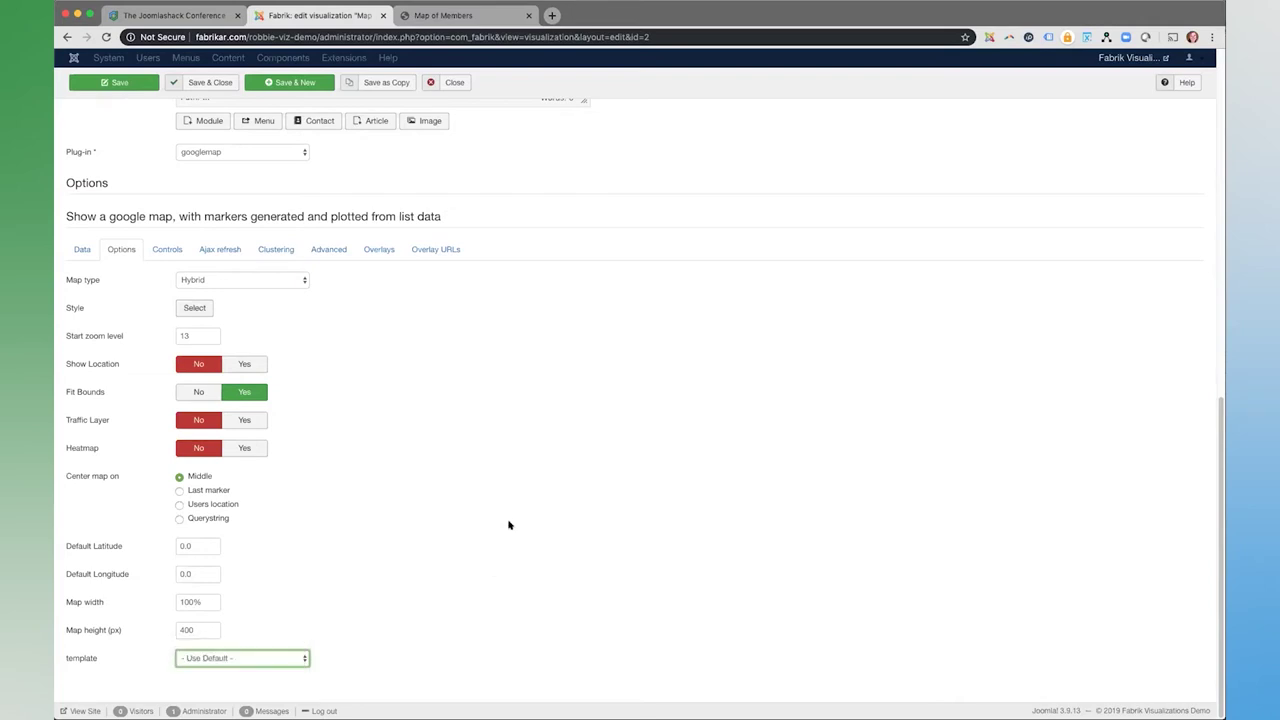
- Review the map's control settings, checking the zoom control style choices and the Mouse scrolling explanation
click(167, 248)
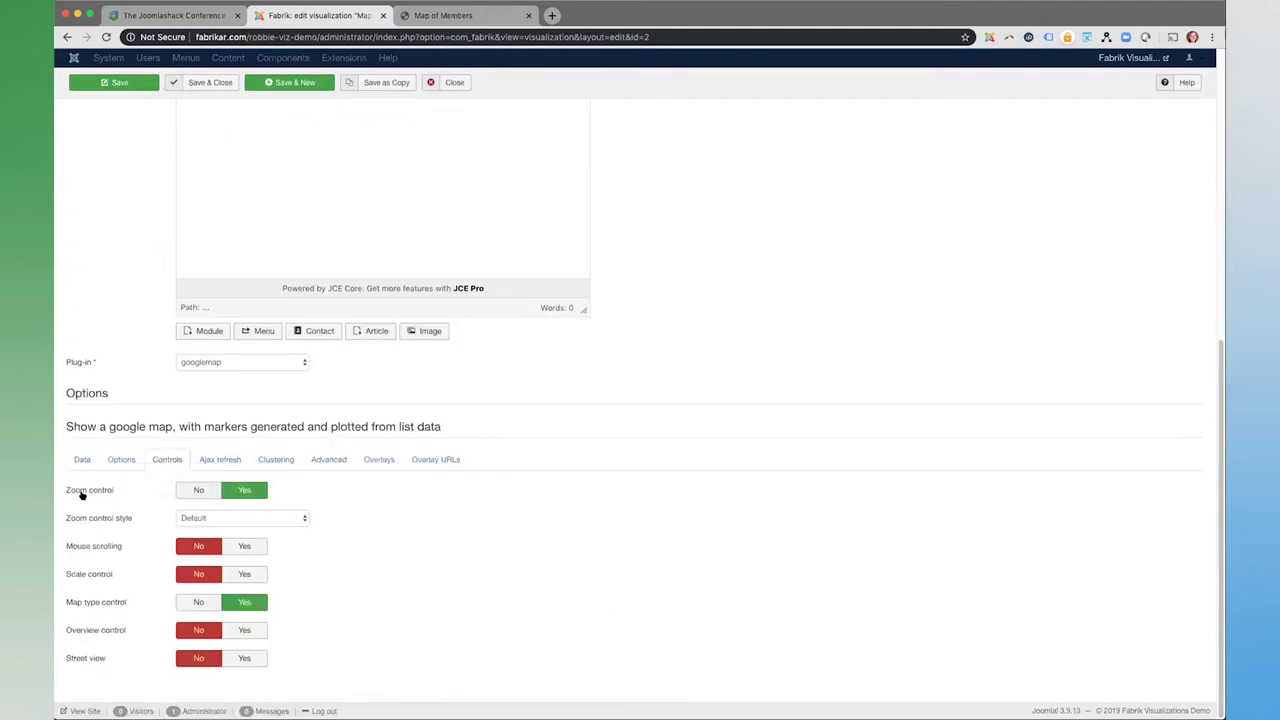
mouse_move(83, 494)
click(293, 519)
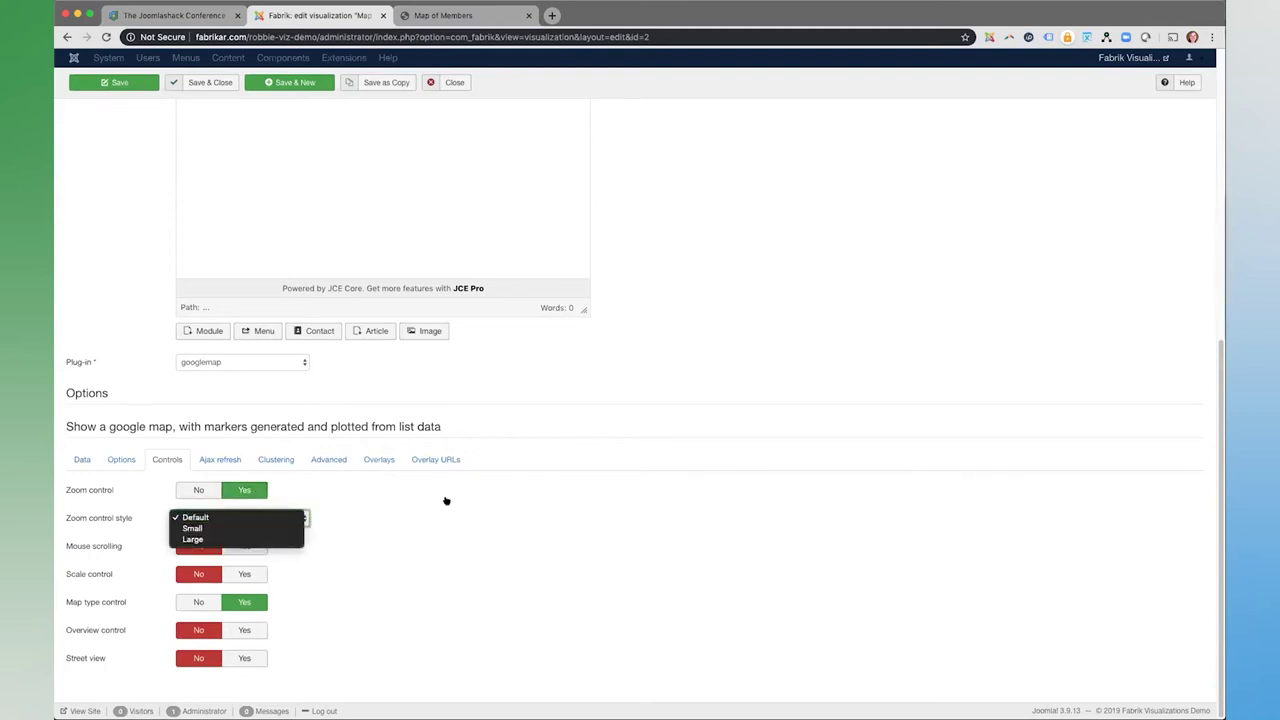
click(343, 529)
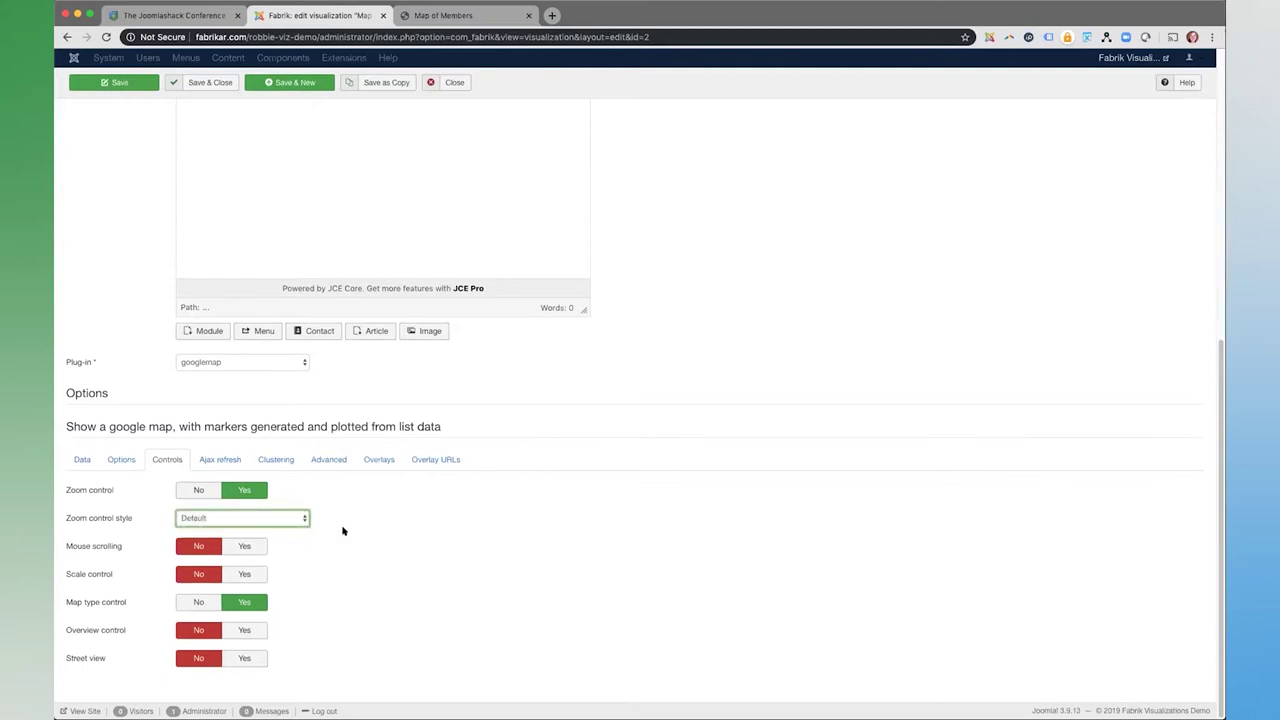
mouse_move(97, 547)
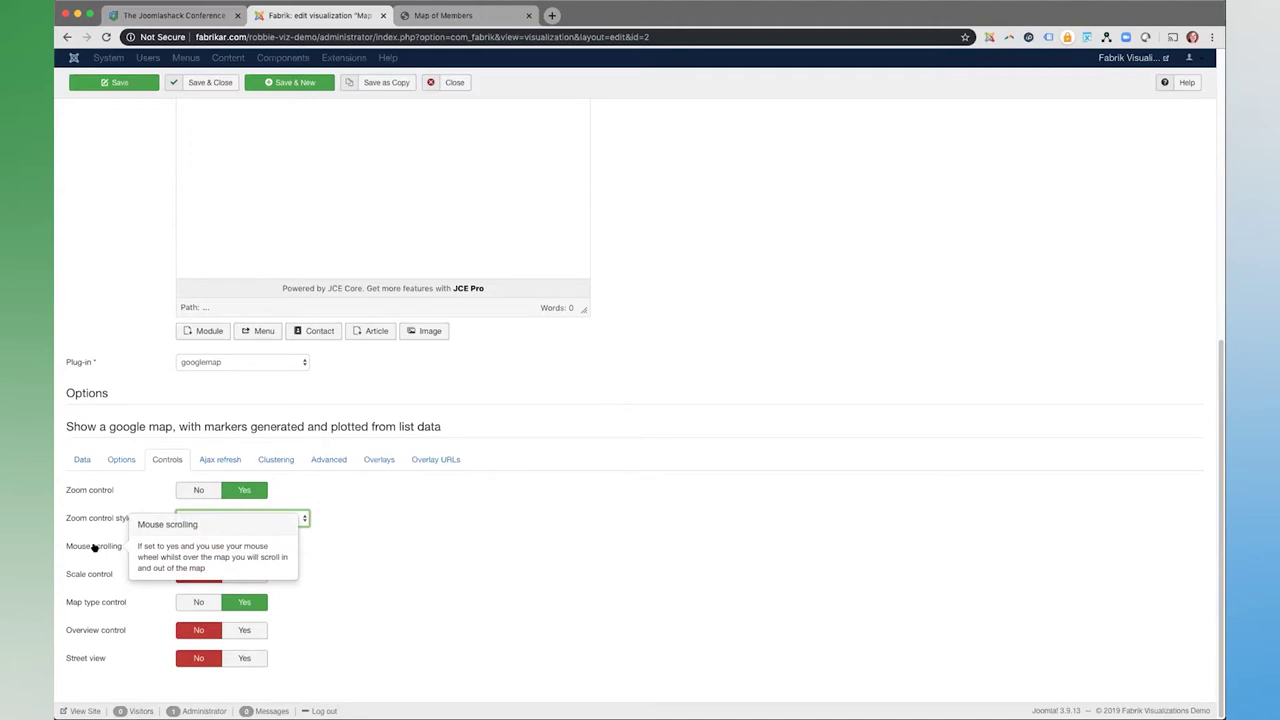
- Close the info bubble on the public map and test the map type control by switching between Map and Satellite
click(460, 16)
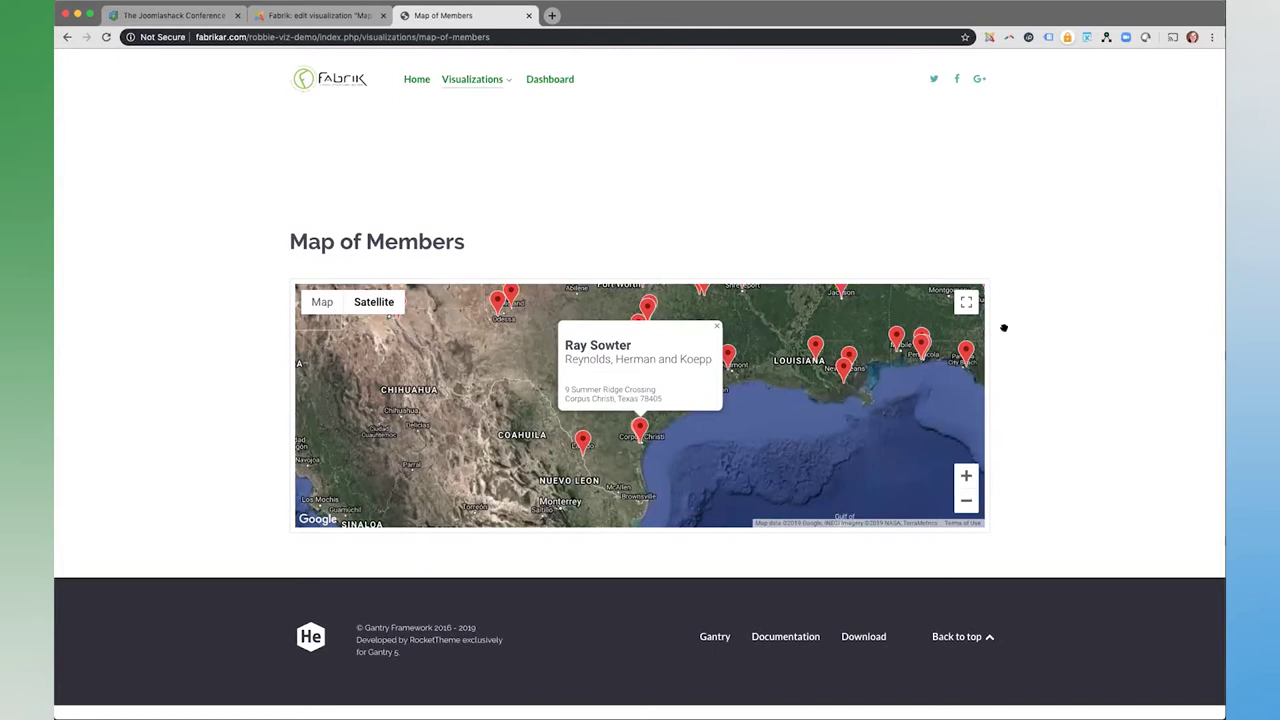
click(716, 326)
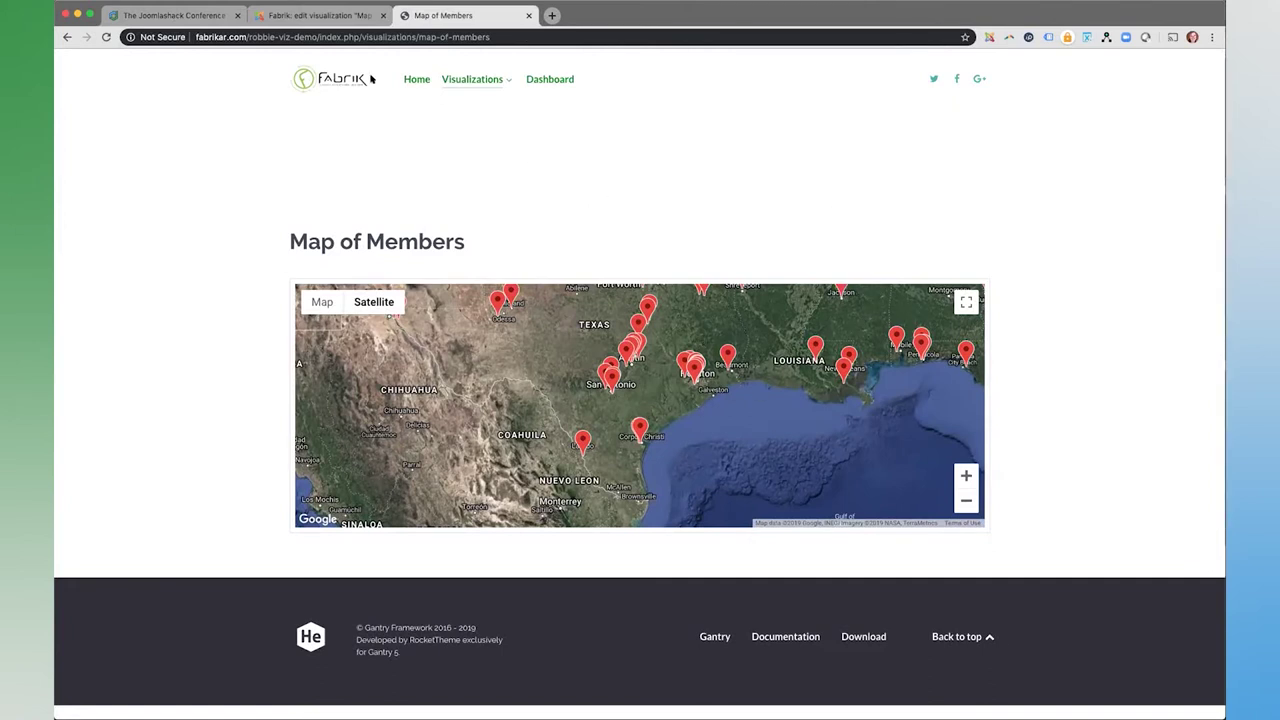
click(313, 17)
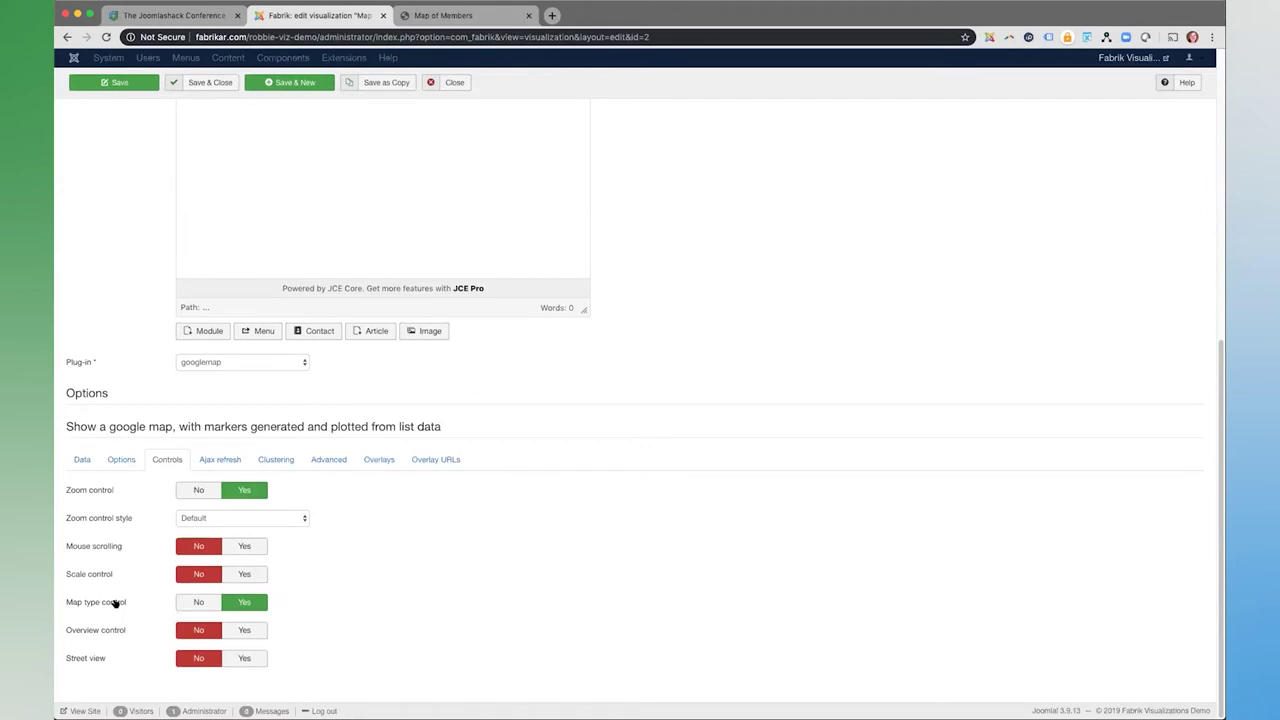
click(428, 16)
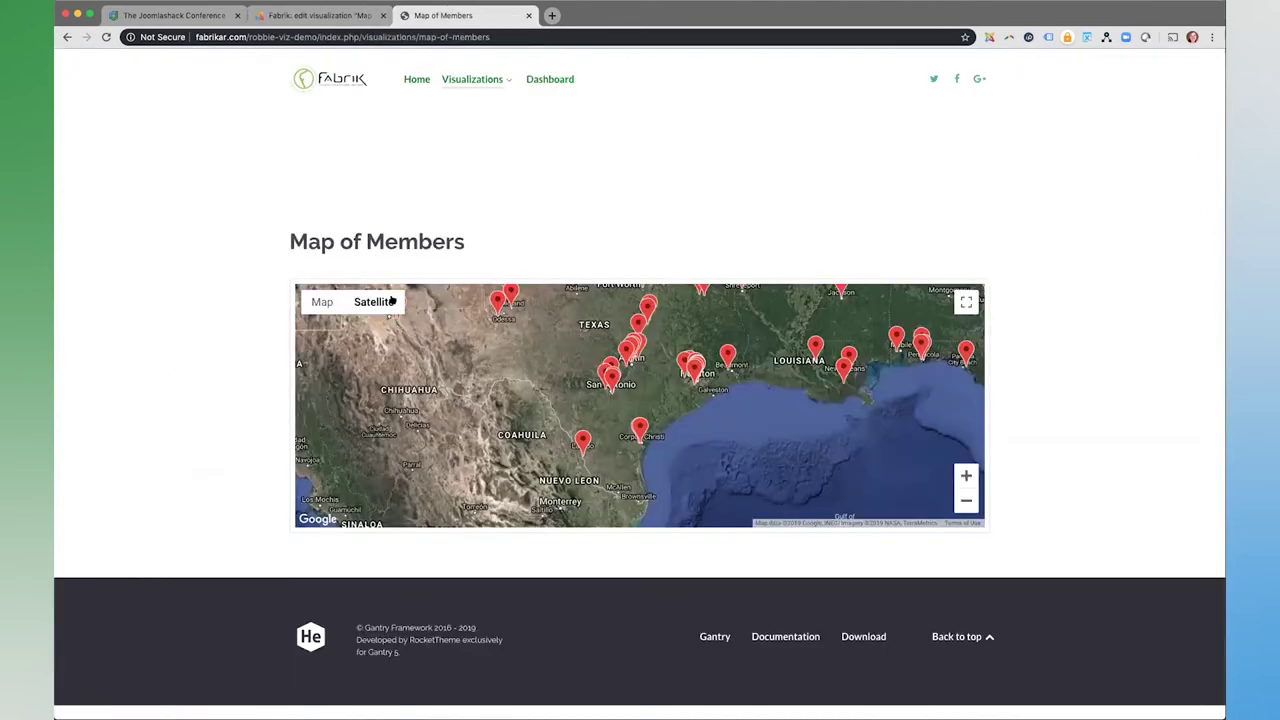
click(321, 302)
click(358, 302)
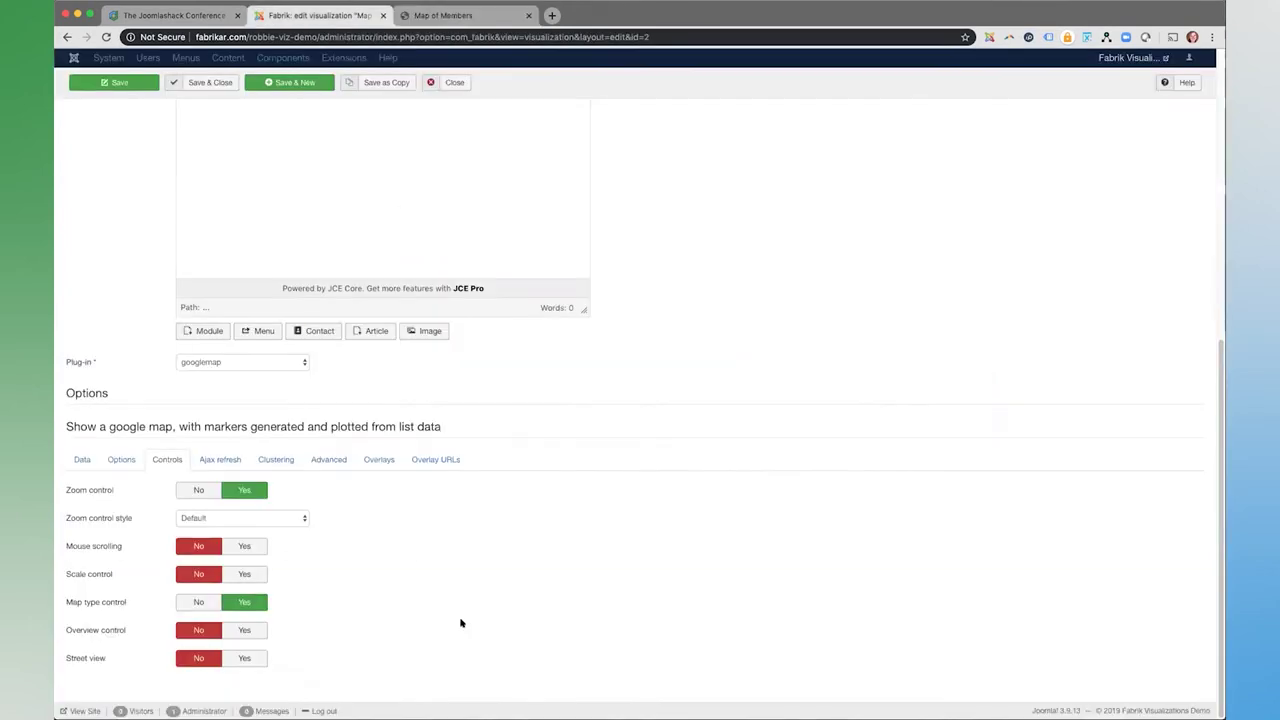
- Enable the Street view control for the Map of Members visualization and save it
click(358, 16)
click(243, 659)
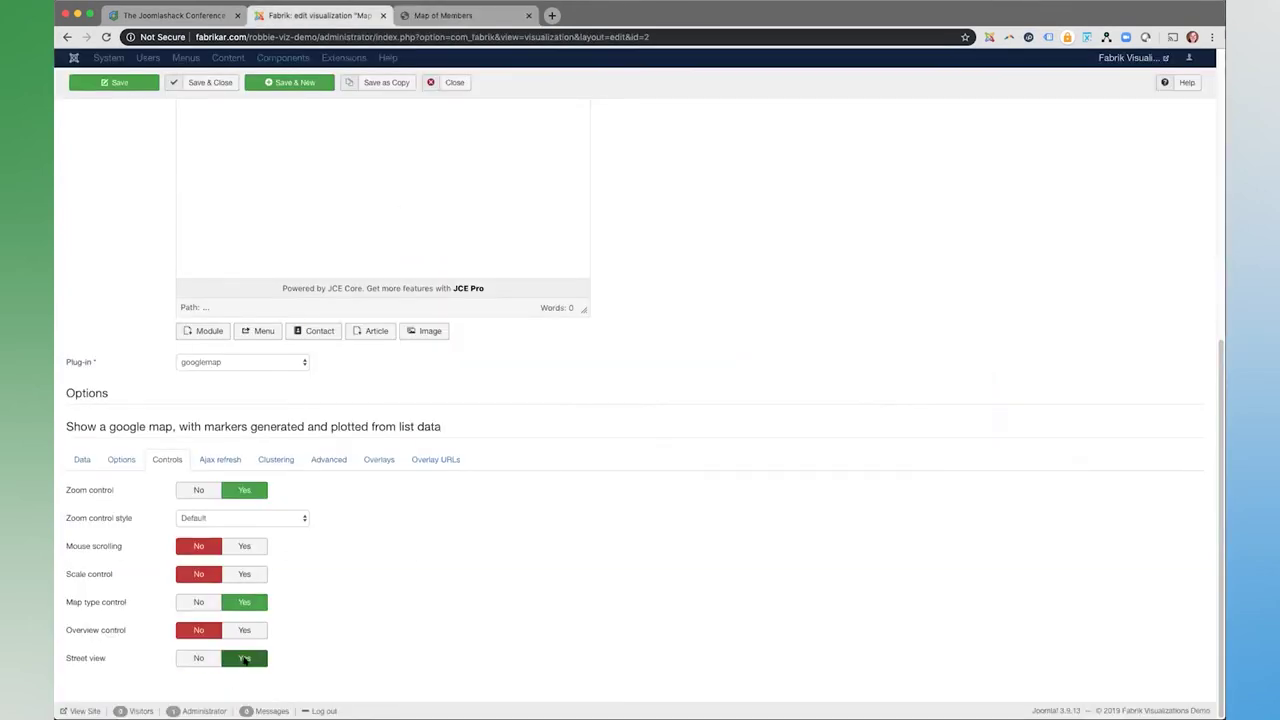
click(124, 81)
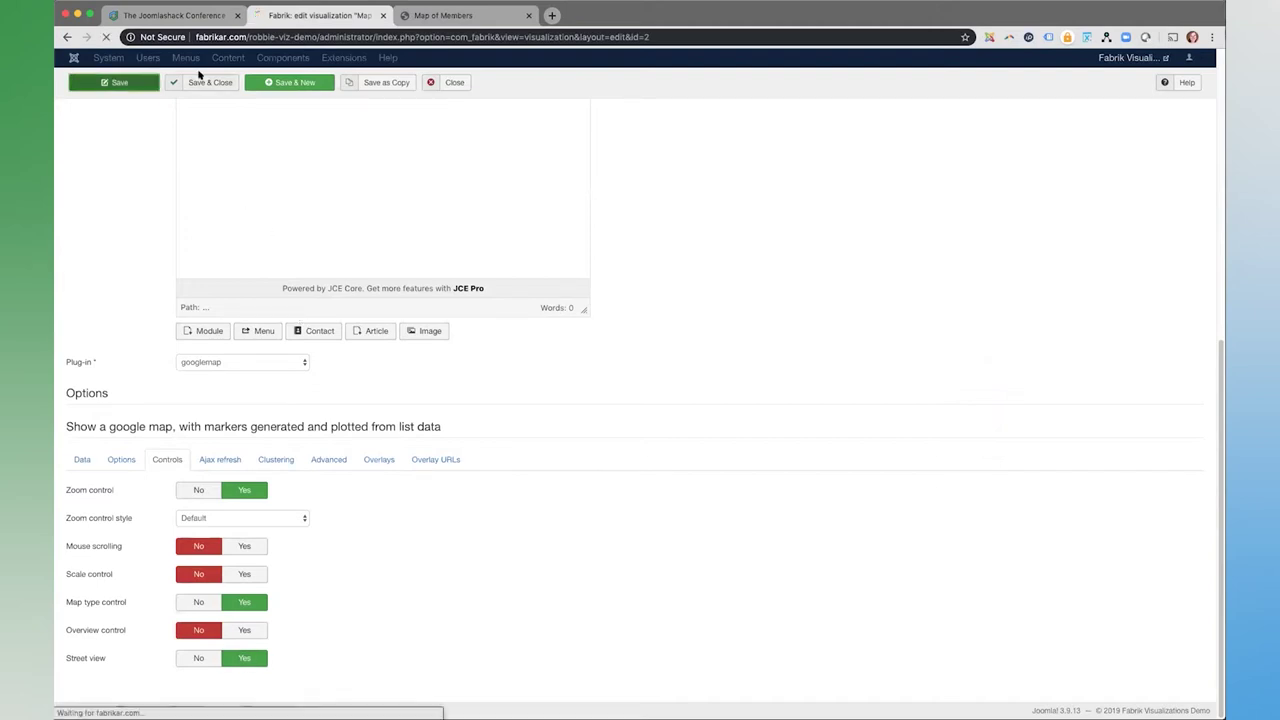
- Reload the public Map of Members page, zoom in on southern Texas, and open the Laredo marker's info bubble
click(484, 16)
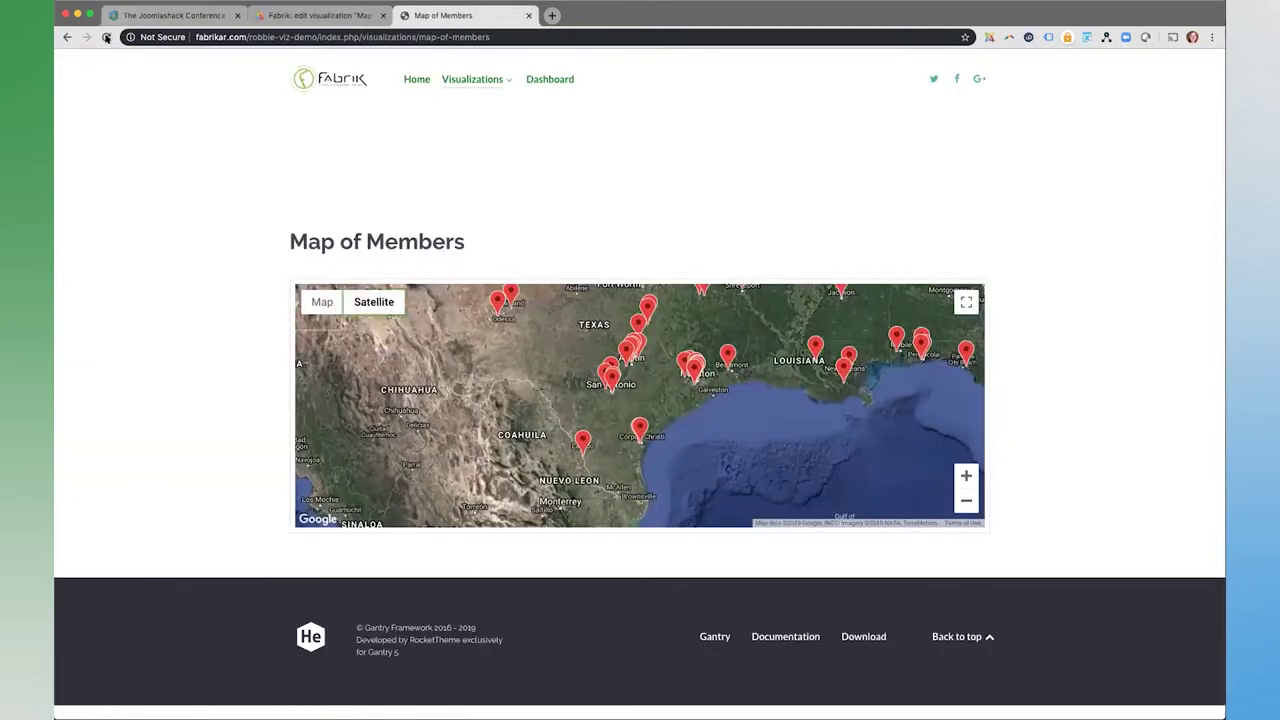
click(106, 37)
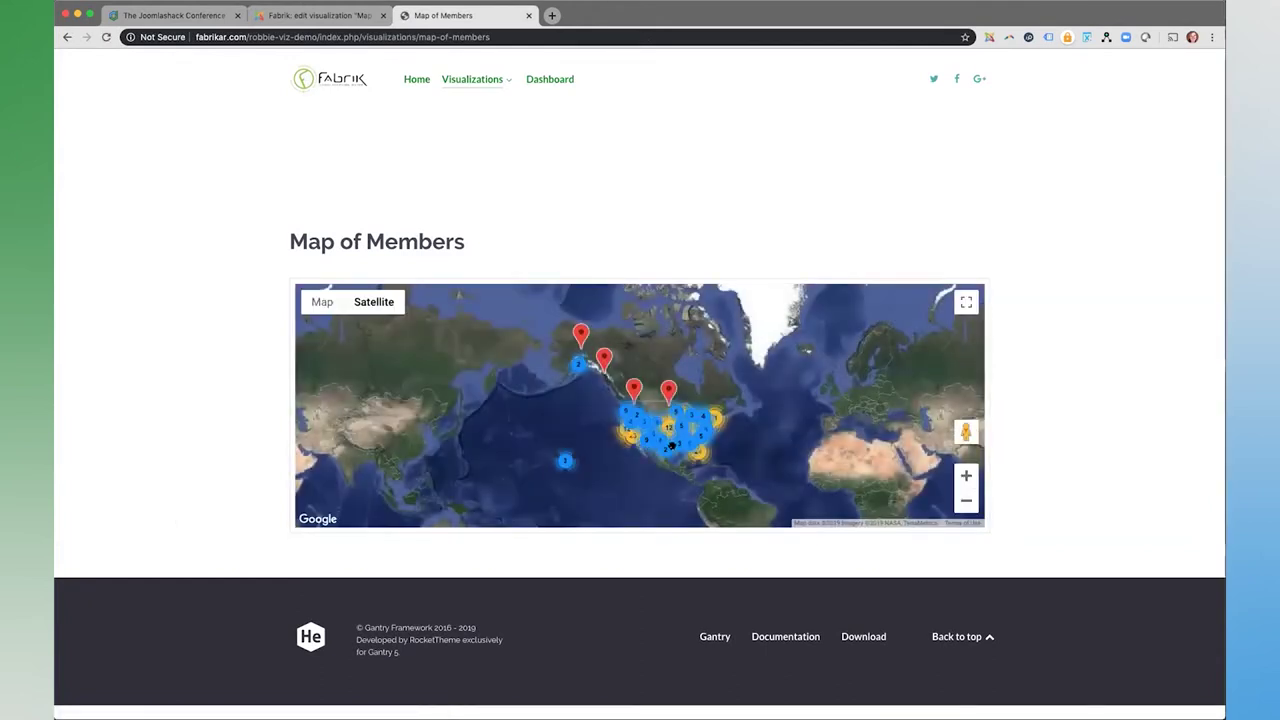
click(648, 447)
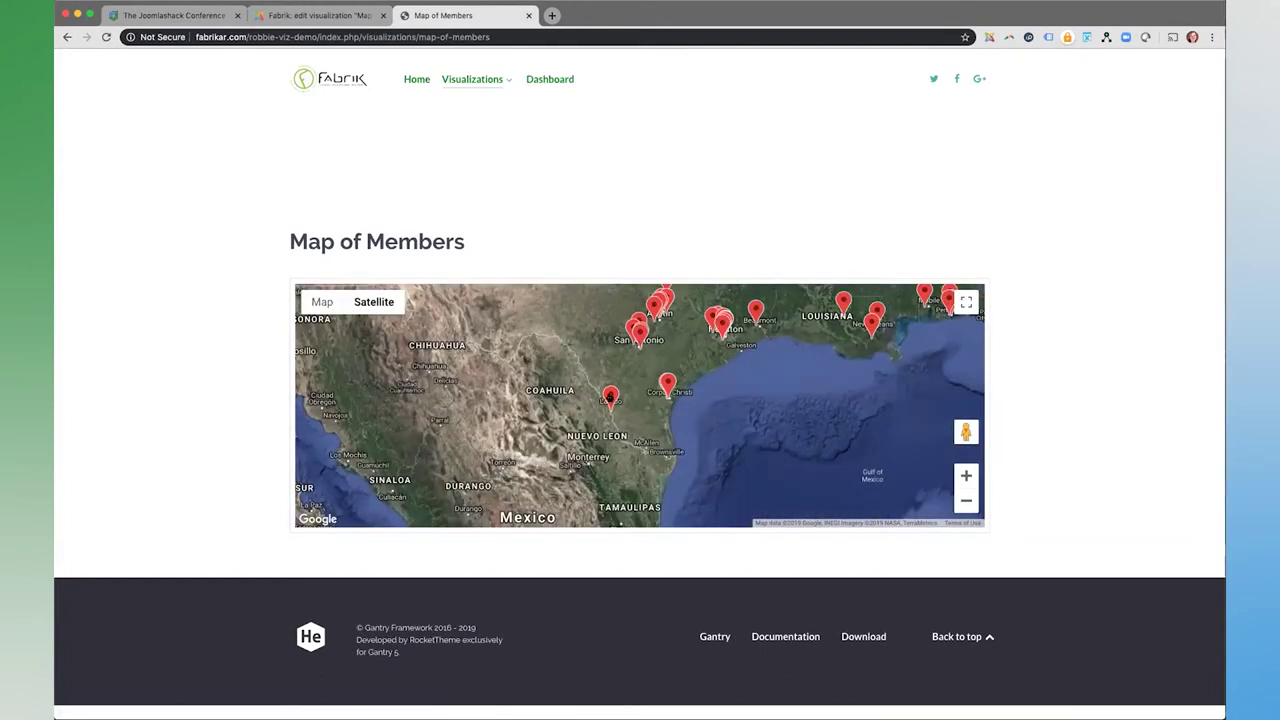
click(610, 395)
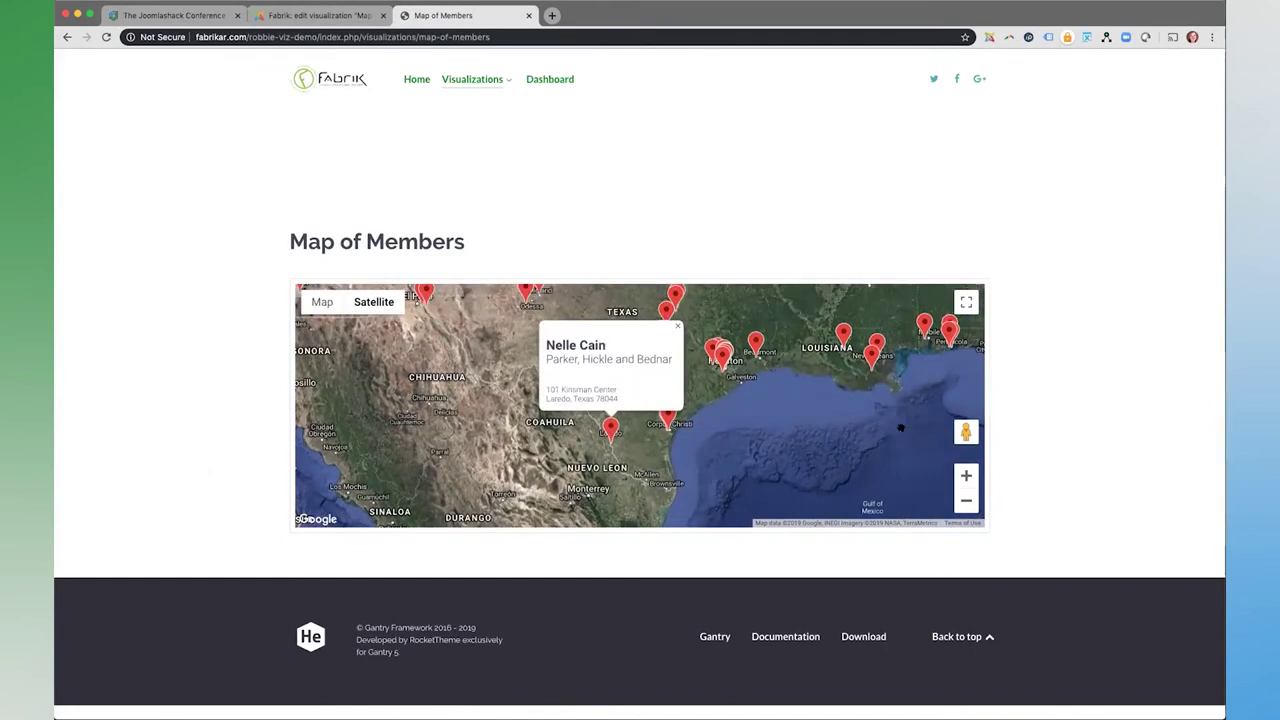
- Zoom in around the Laredo marker and try placing the Street View figure on the map near it
click(966, 476)
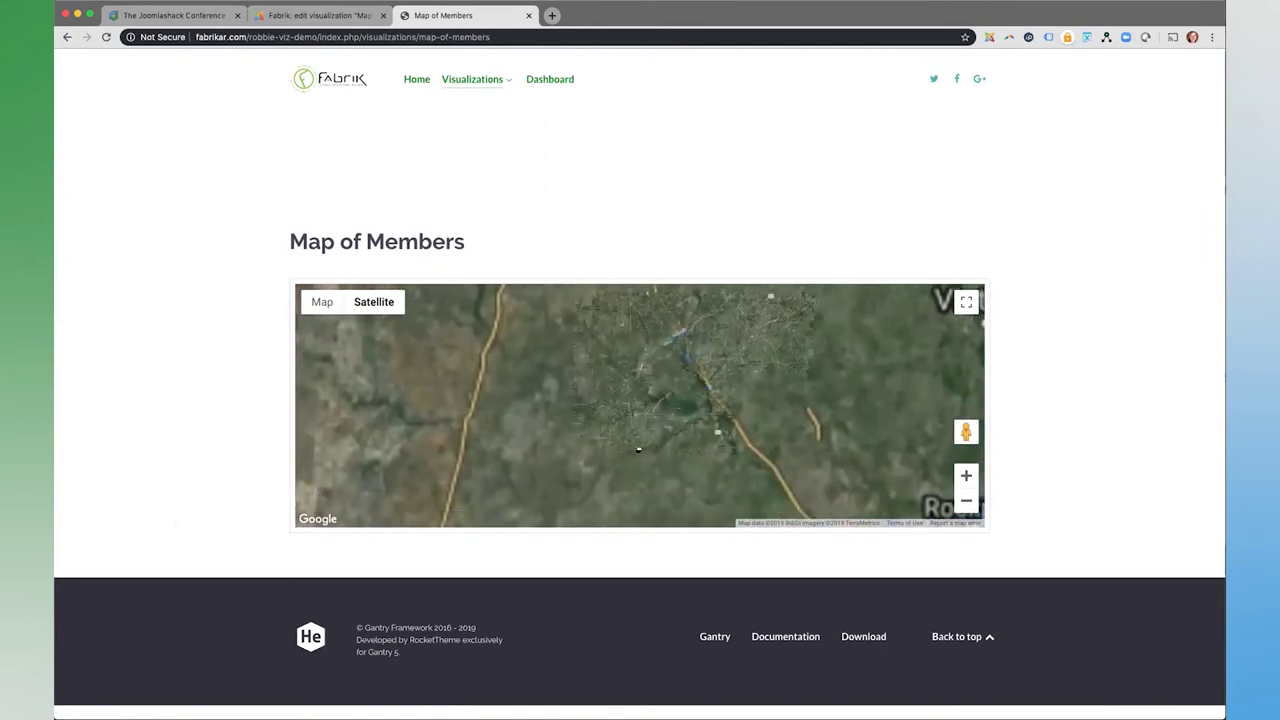
scroll(517, 406, up, 3)
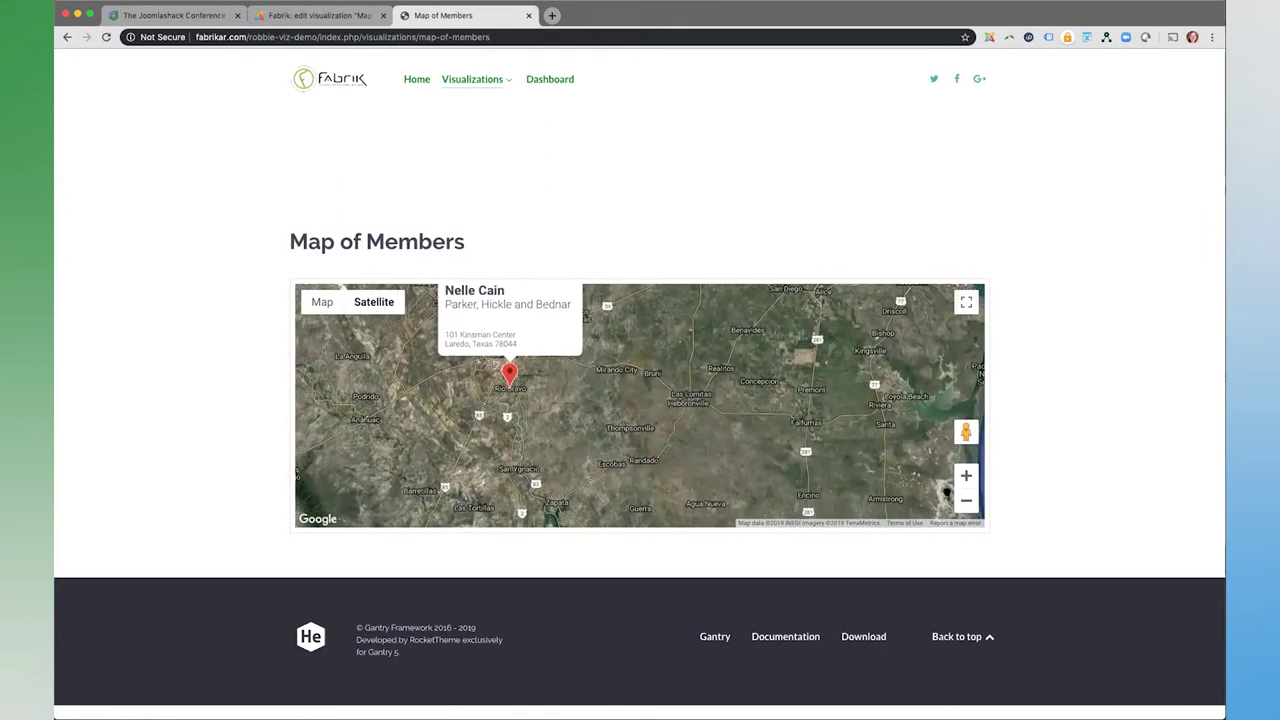
click(966, 476)
scroll(512, 415, up, 3)
click(966, 500)
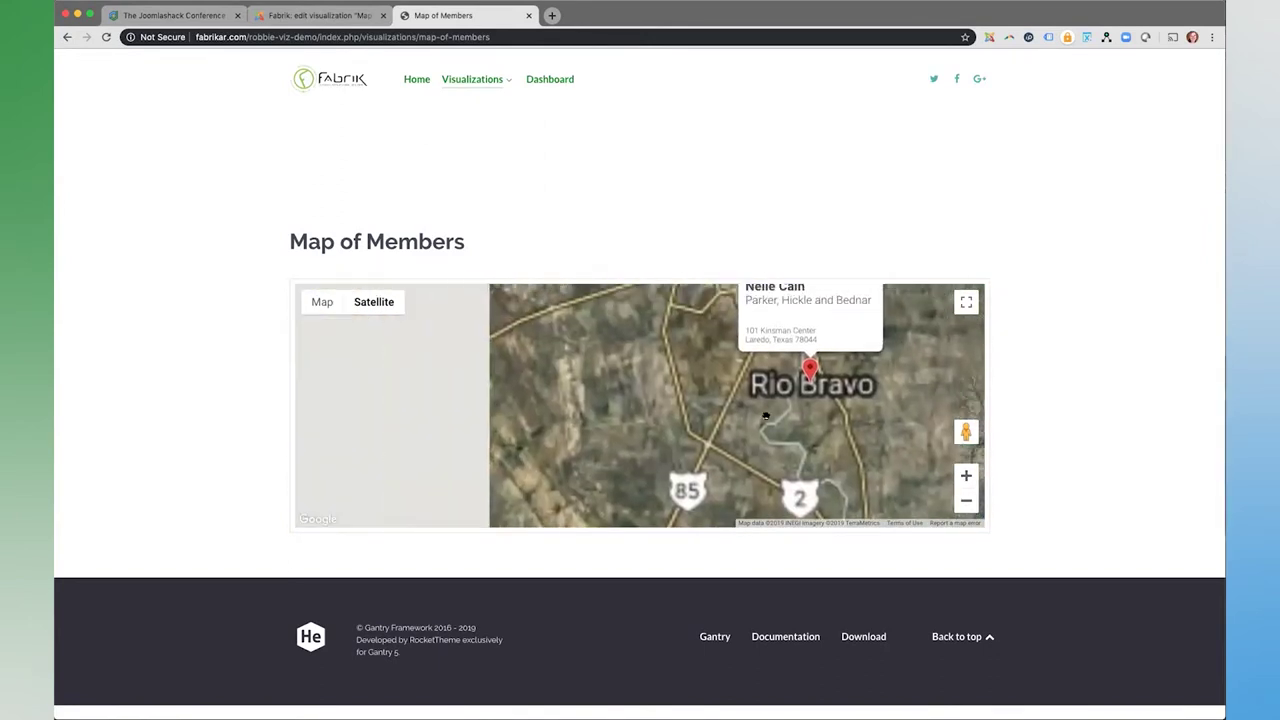
click(966, 500)
mouse_move(966, 432)
mouse_down()
mouse_move(740, 390)
mouse_move(717, 399)
mouse_up()
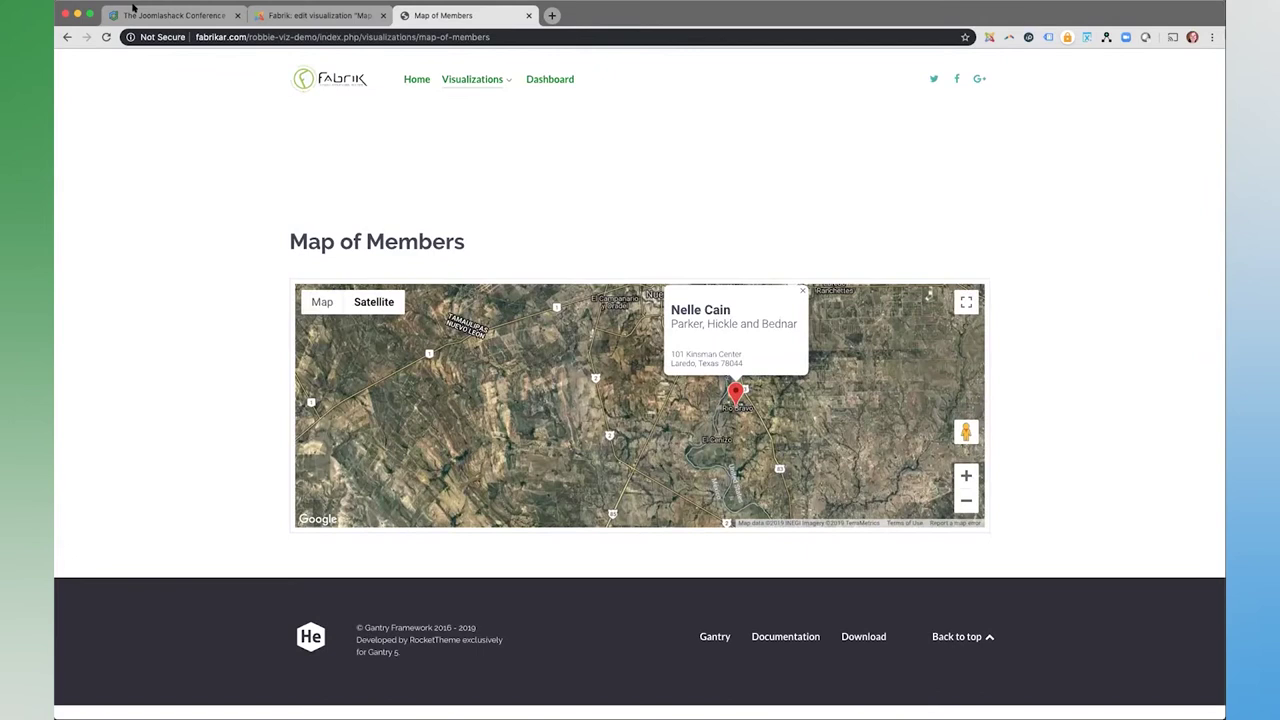
- Return to the Map of Members administrator form and examine the general map options, including Traffic Layer and Heatmap
click(320, 15)
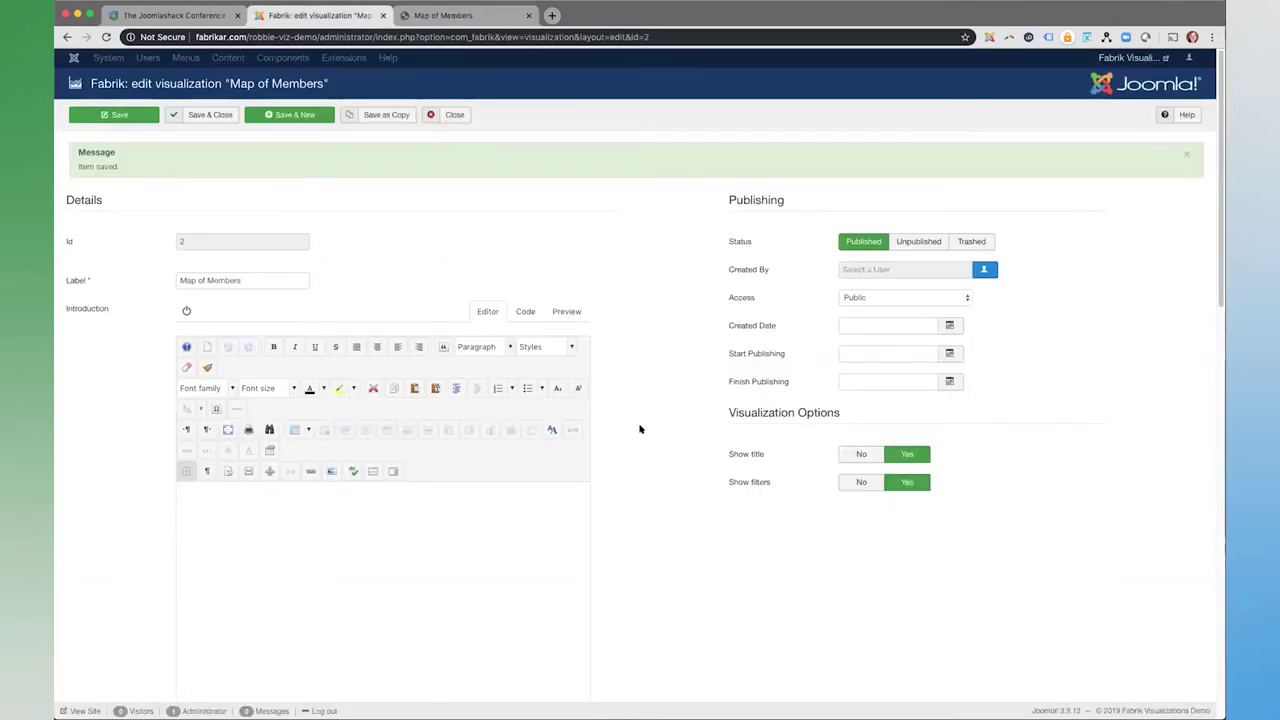
scroll(645, 432, down, 5)
scroll(655, 440, down, 10)
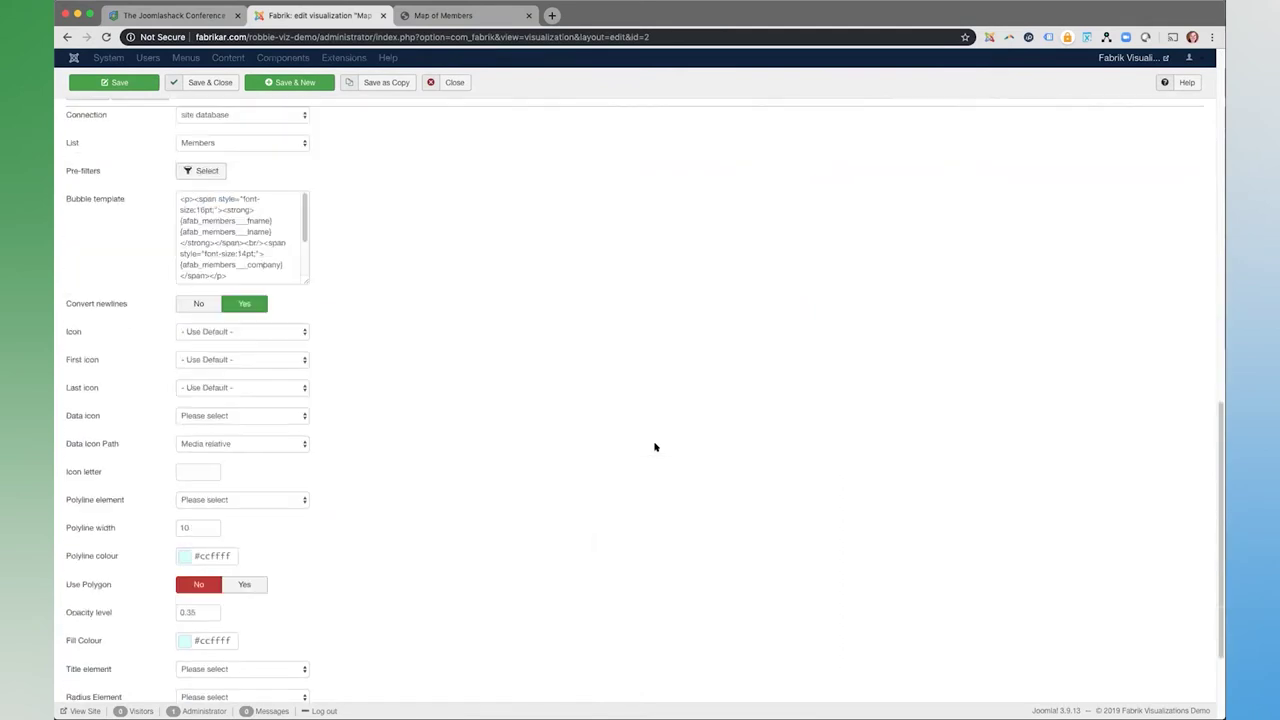
scroll(663, 423, up, 10)
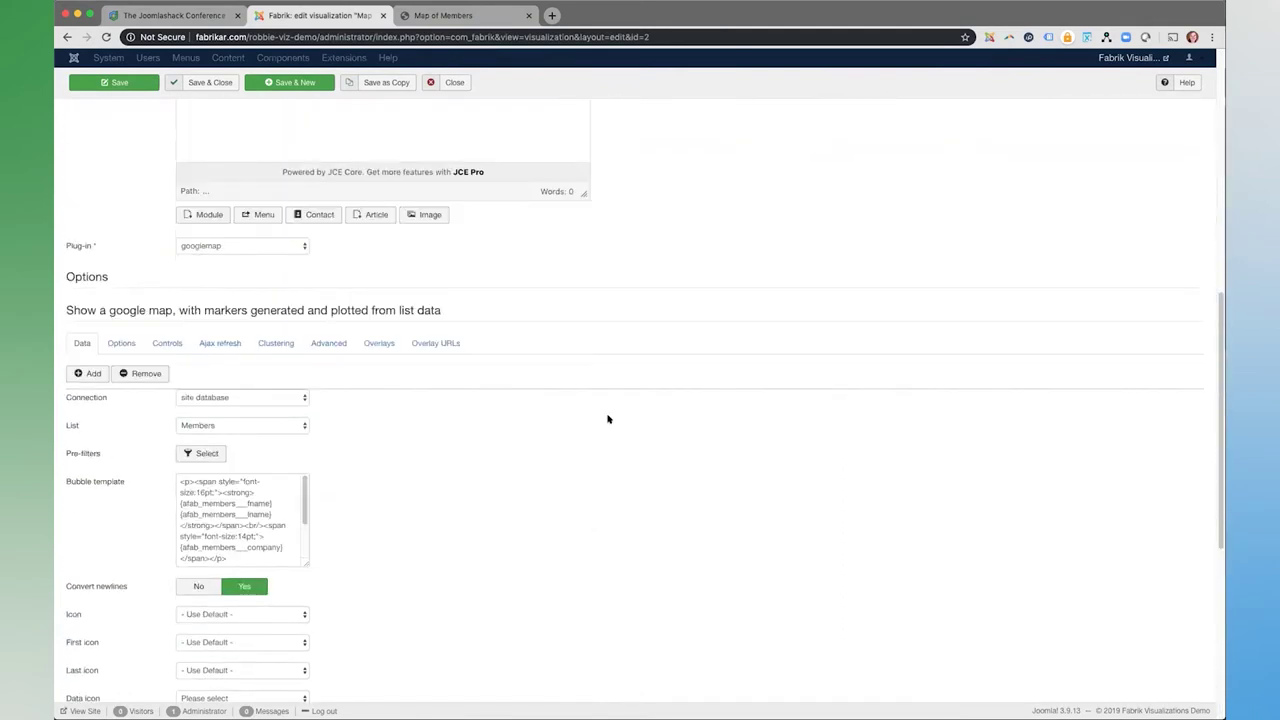
scroll(349, 466, down, 5)
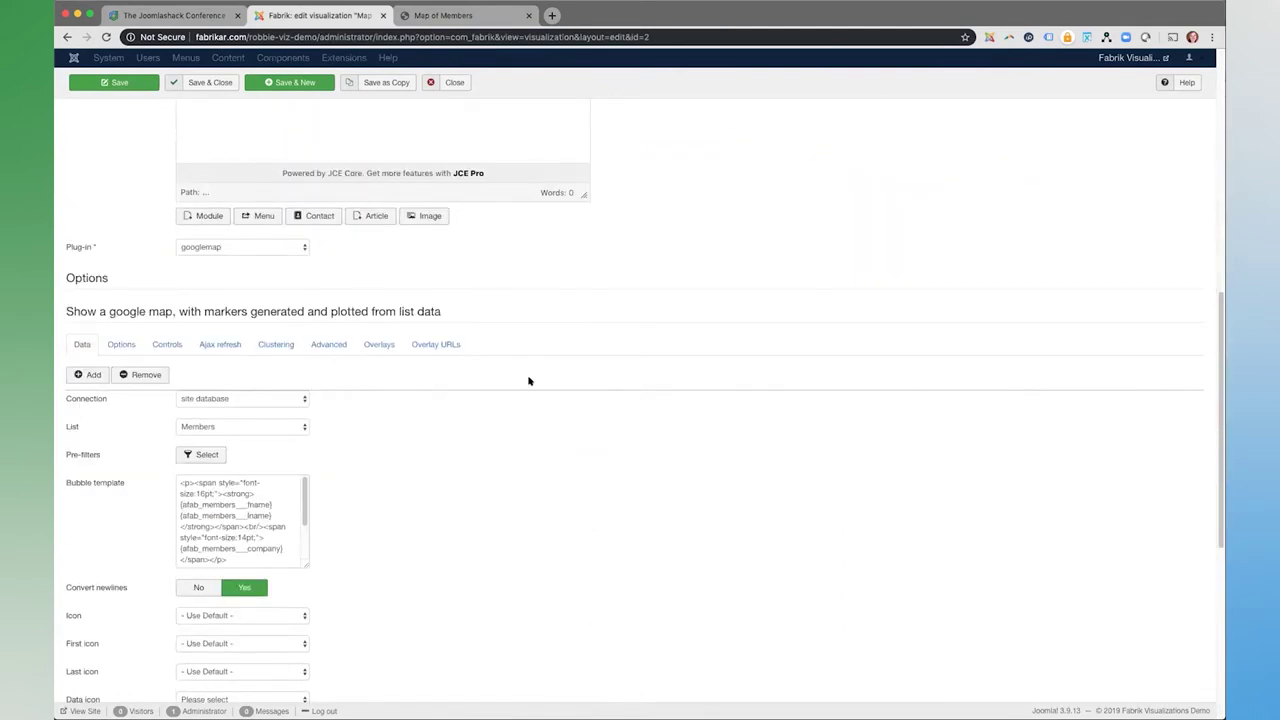
click(135, 344)
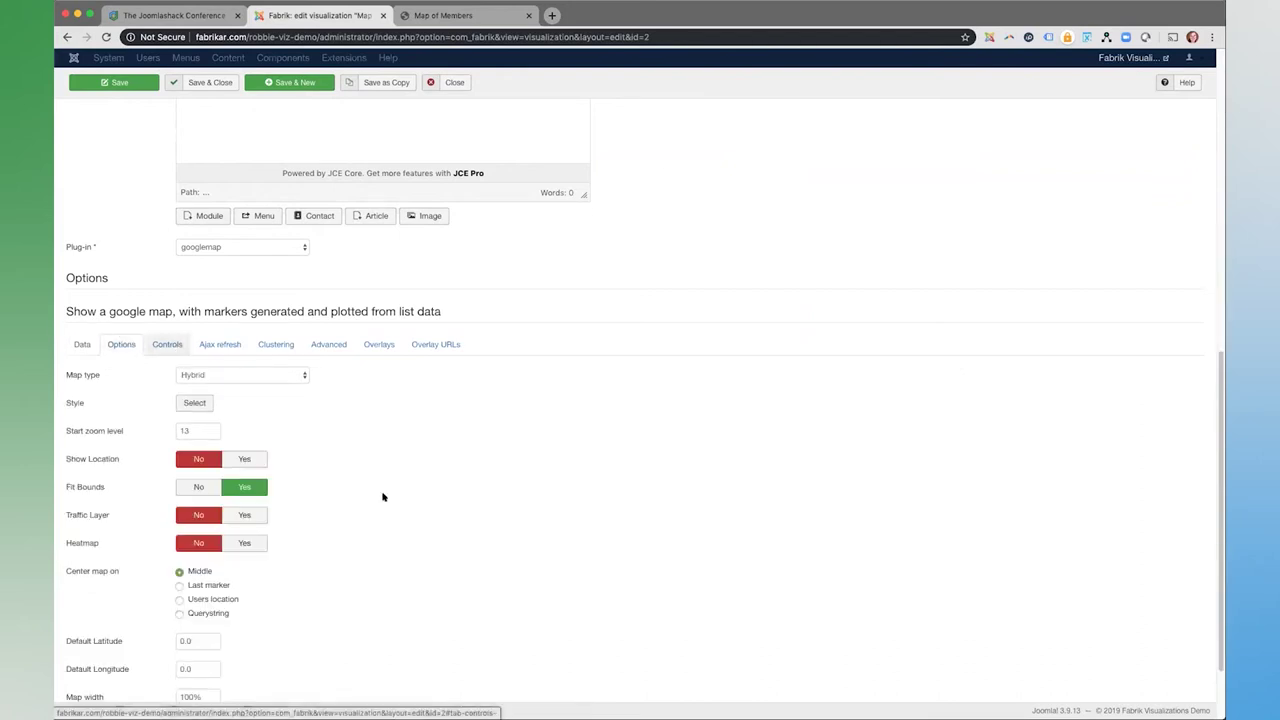
scroll(436, 500, down, 1)
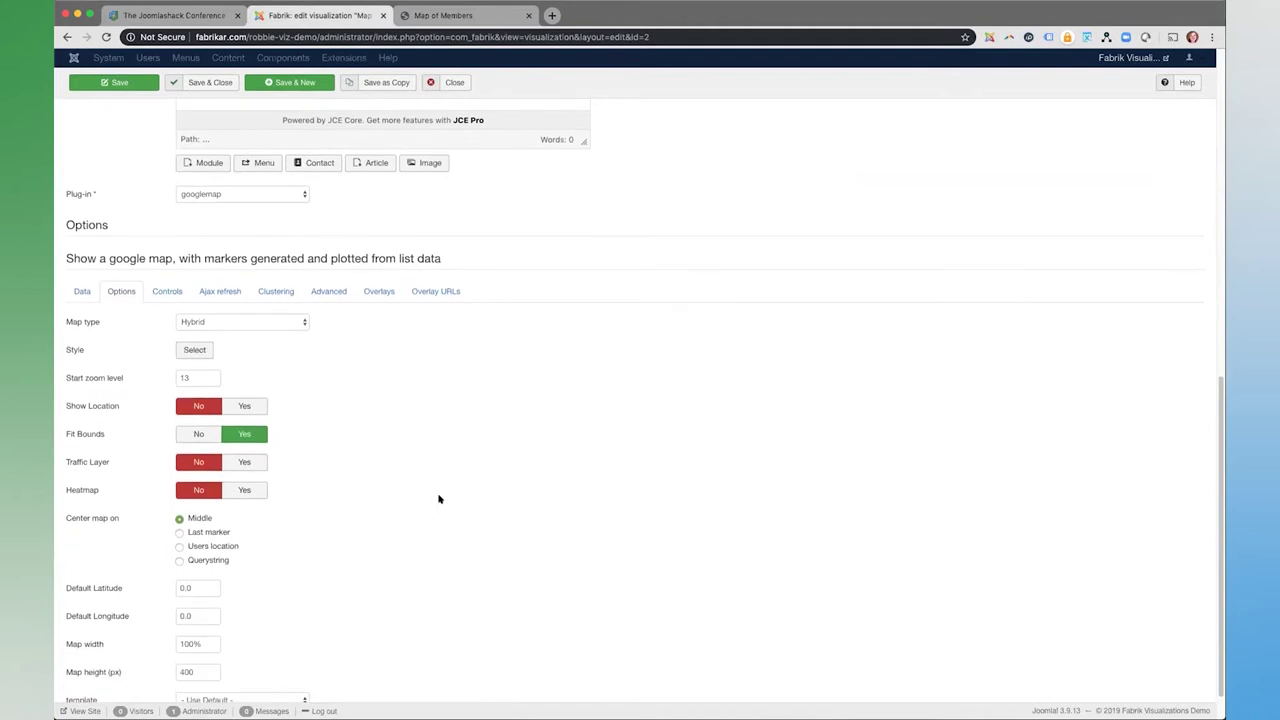
scroll(438, 497, down, 1)
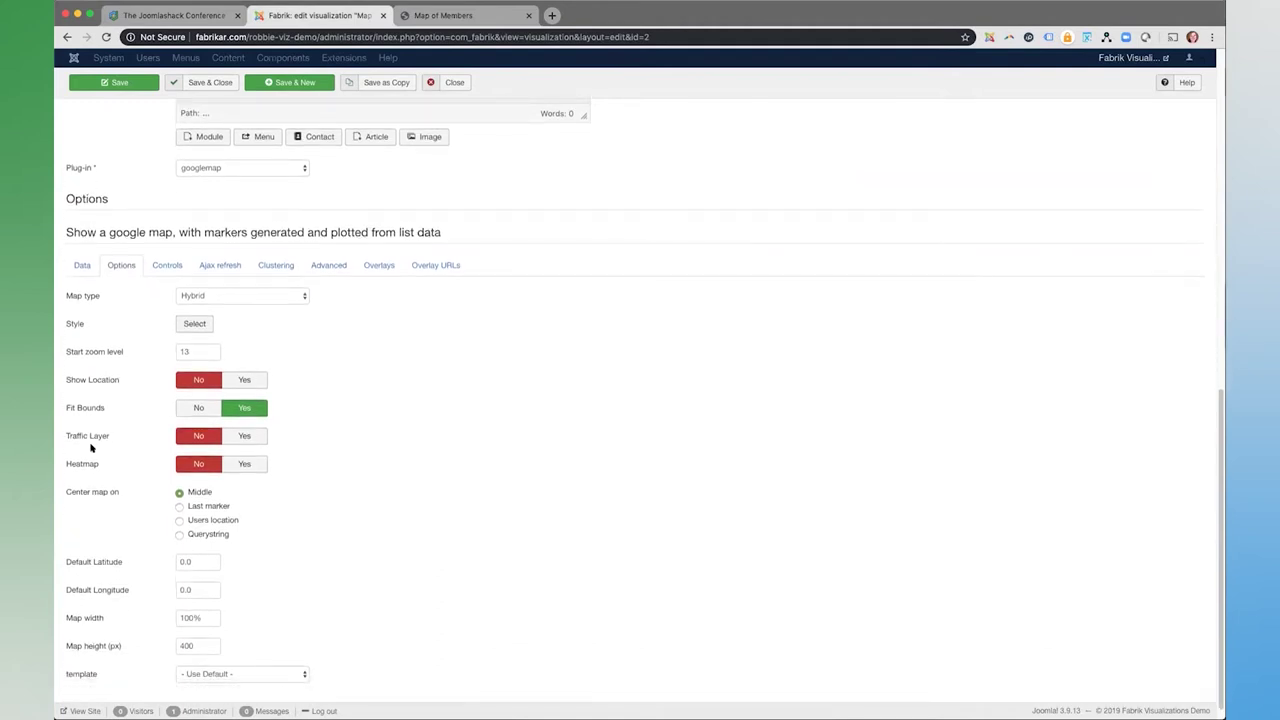
- Examine the Map of Members visualization's controls, Ajax refresh, clustering and advanced settings
scroll(444, 487, down, 1)
scroll(444, 487, down, 1)
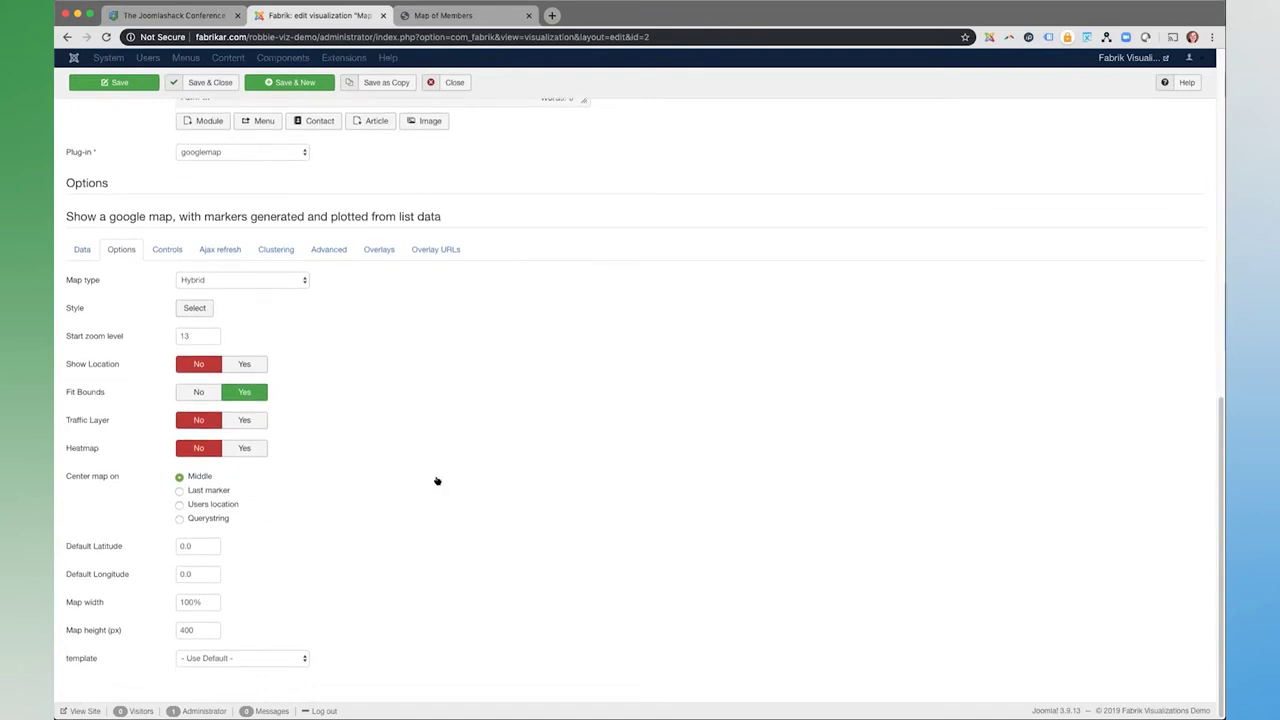
click(172, 251)
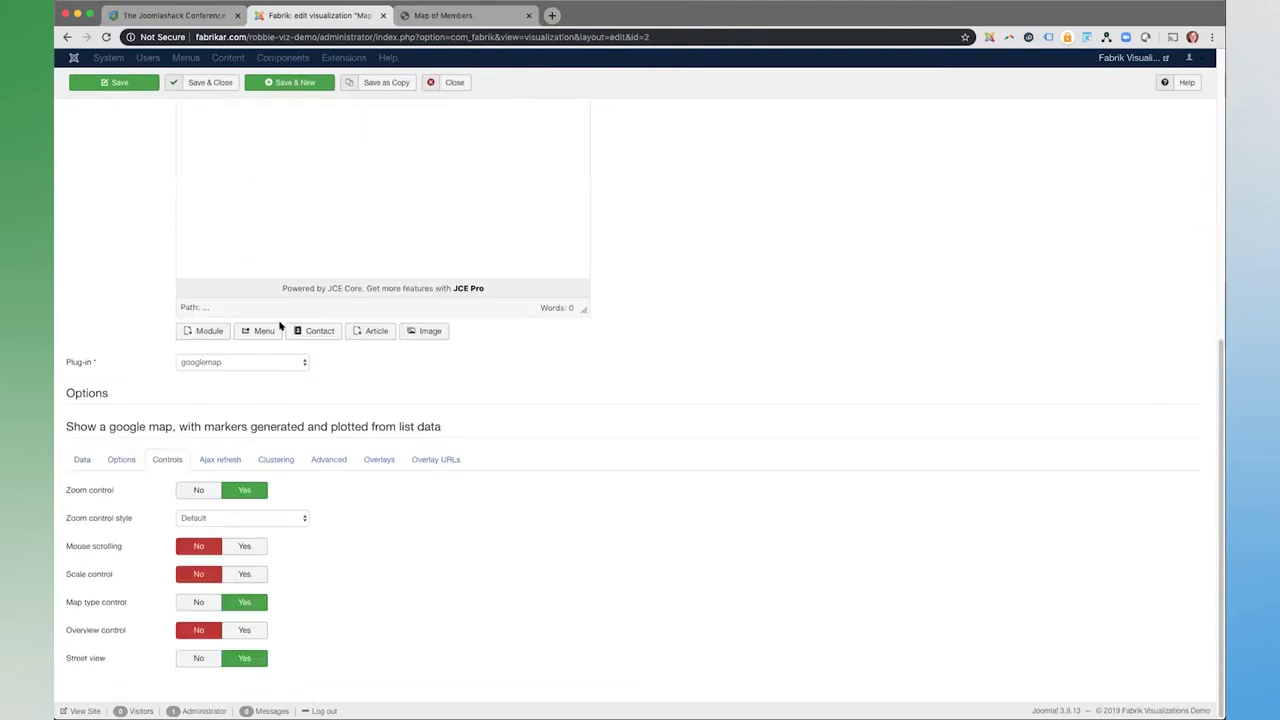
click(238, 460)
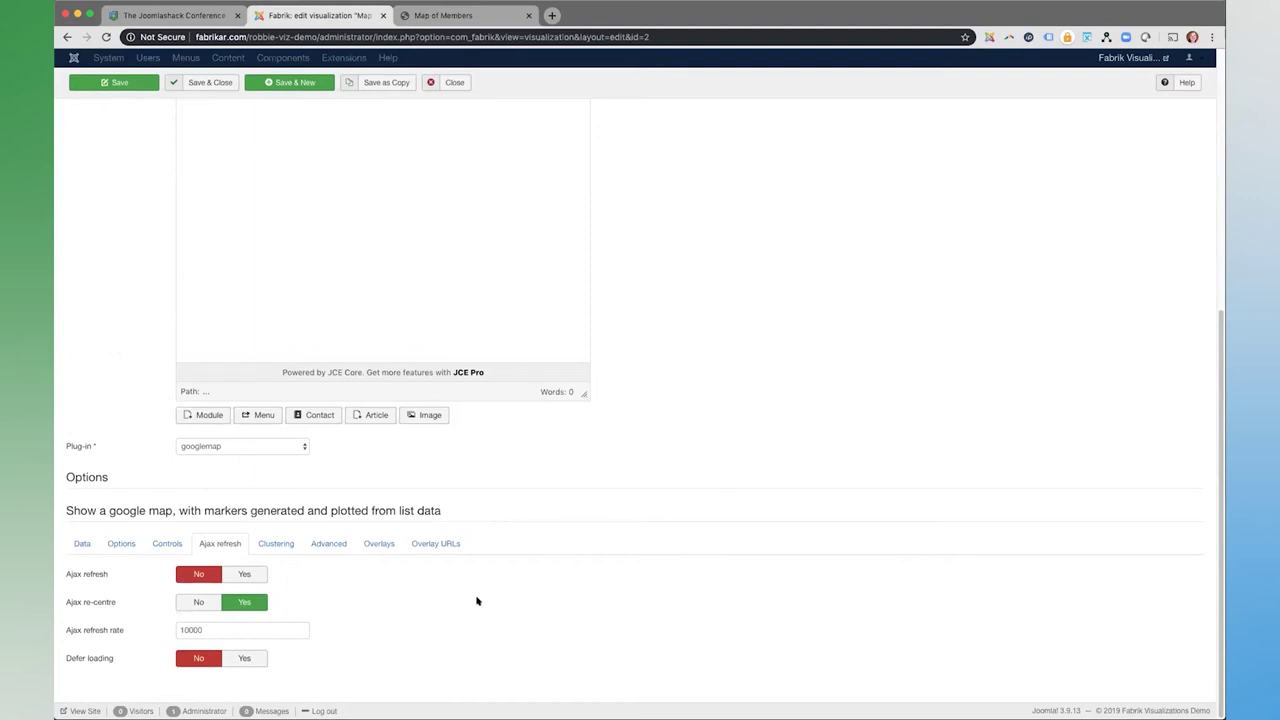
click(280, 548)
mouse_move(69, 603)
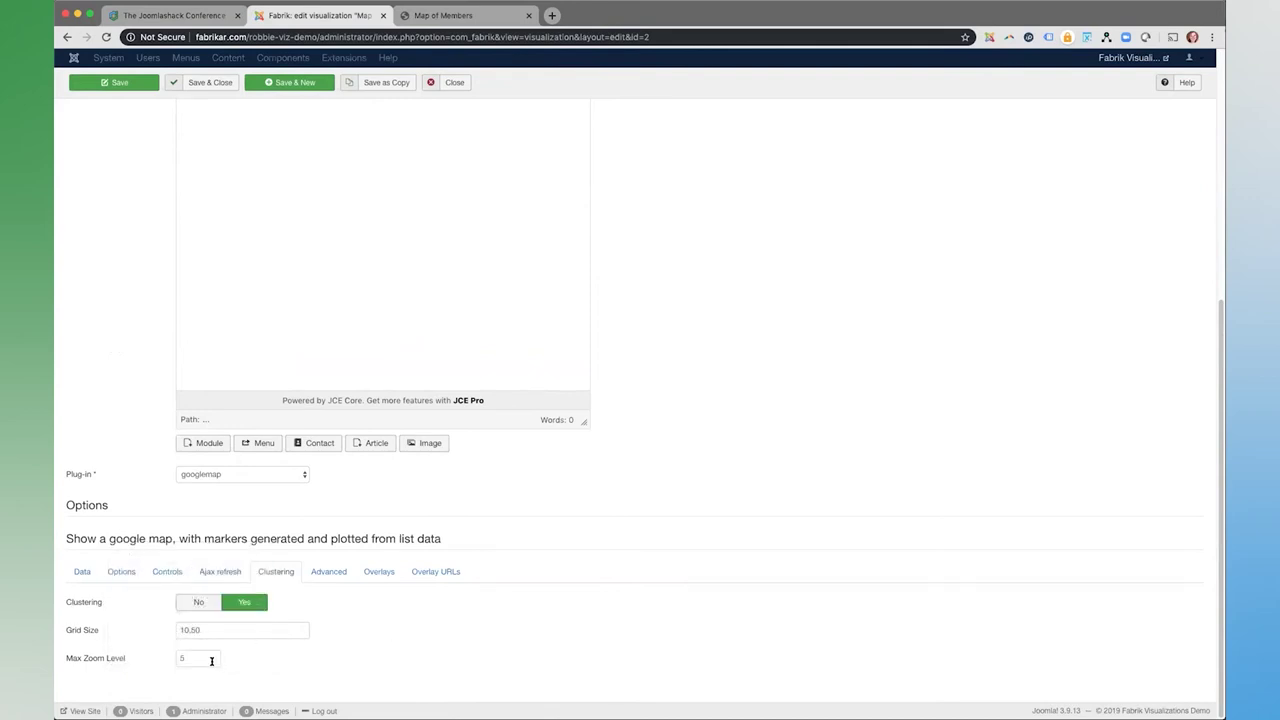
click(335, 574)
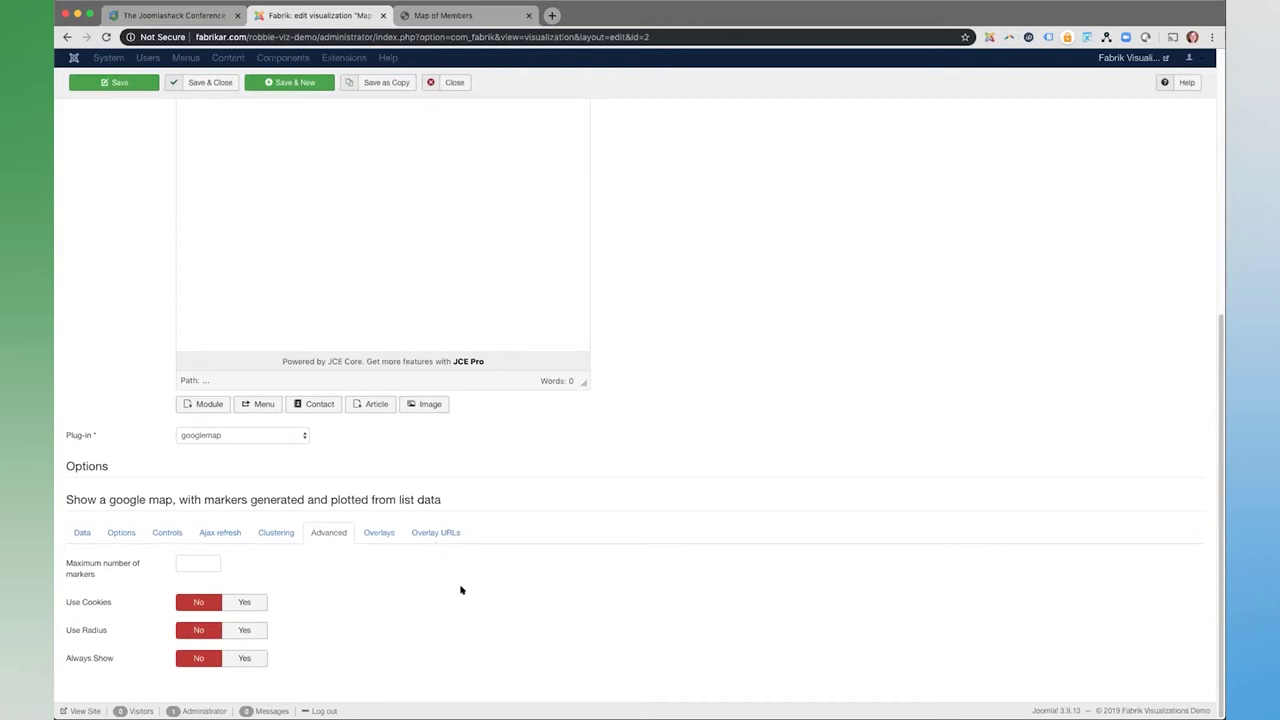
- Examine the map's overlay settings, including the Side bar choices, and the overlay URL settings
click(383, 534)
scroll(634, 326, down, 3)
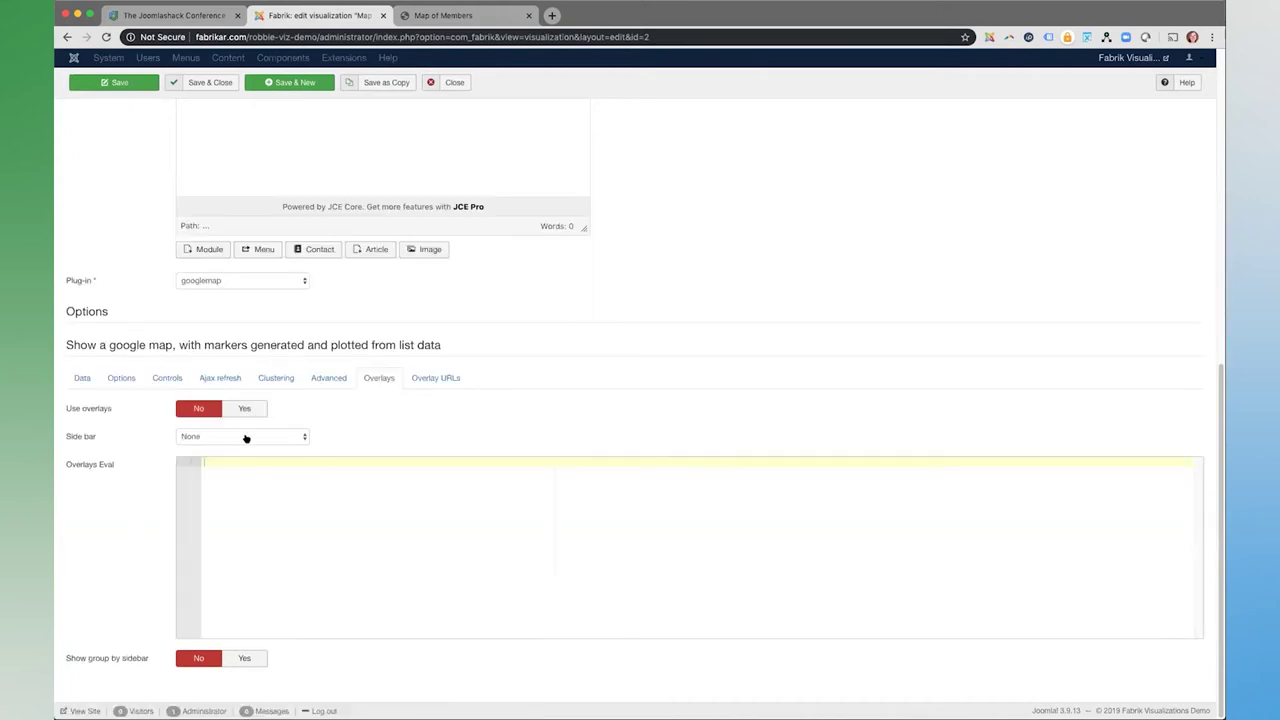
click(302, 437)
click(360, 421)
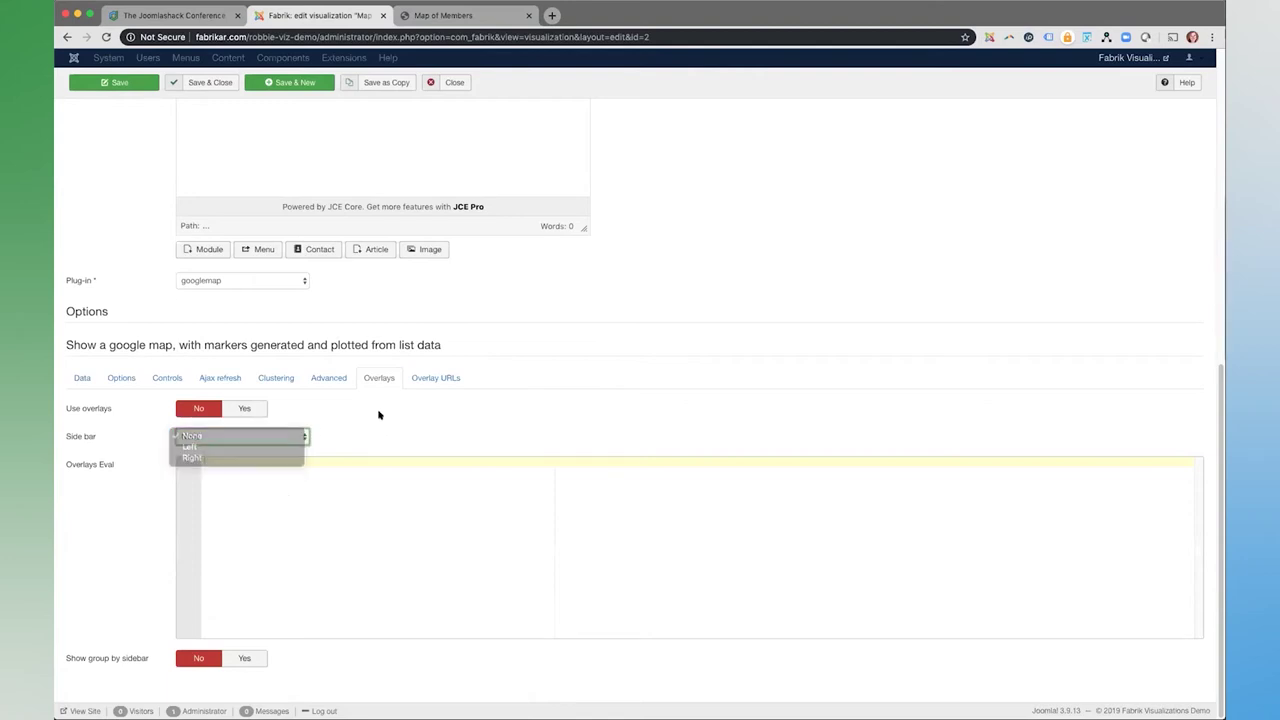
click(435, 380)
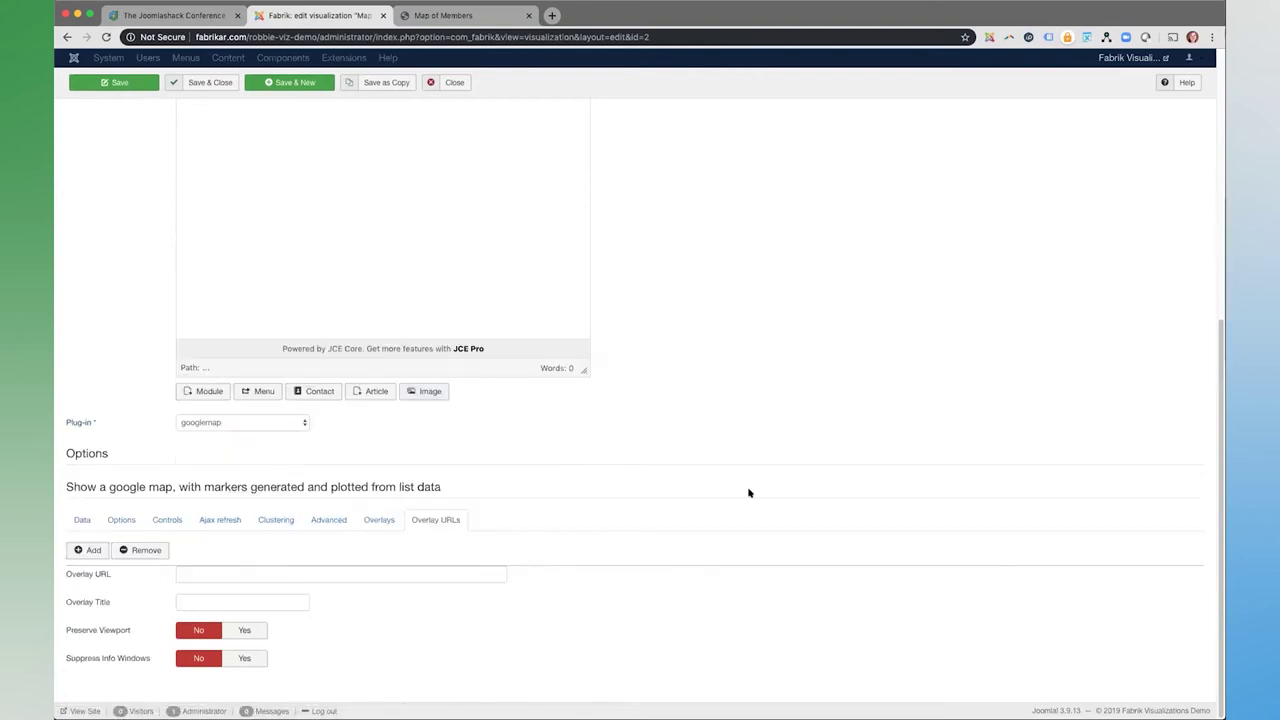
- Save the Map of Members visualization and close its form, returning to the visualizations list
click(212, 574)
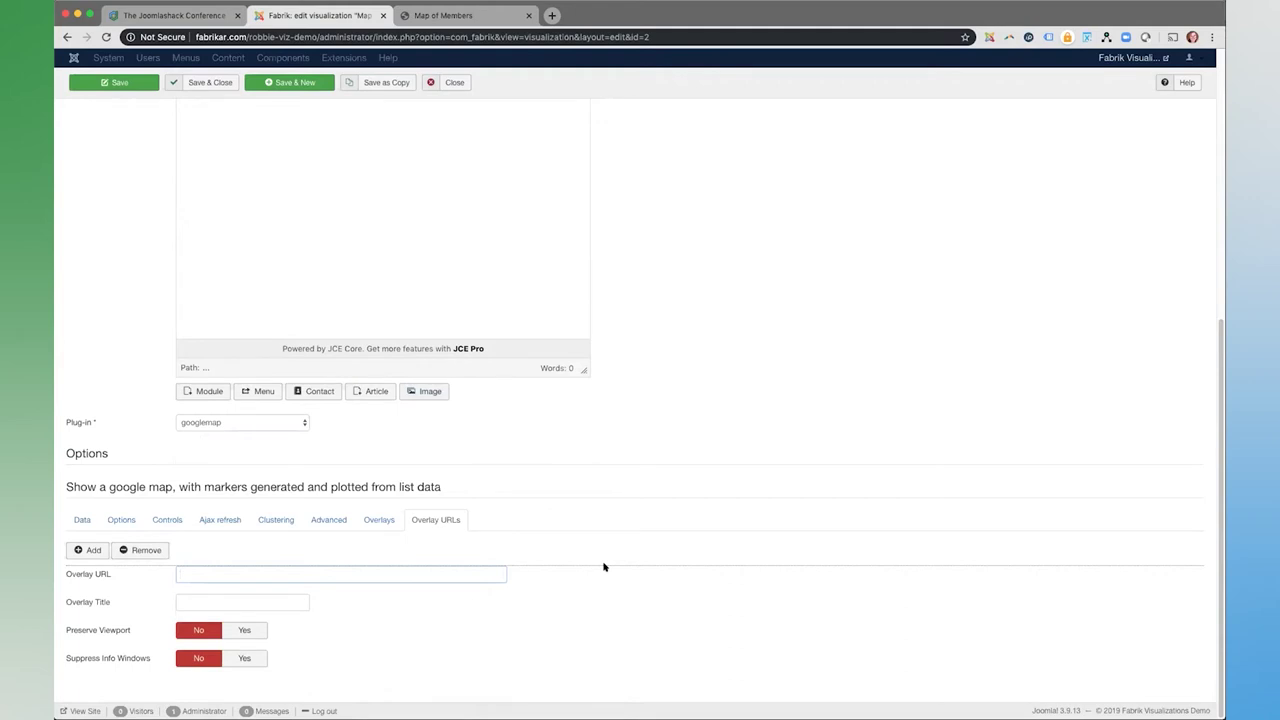
key(Return)
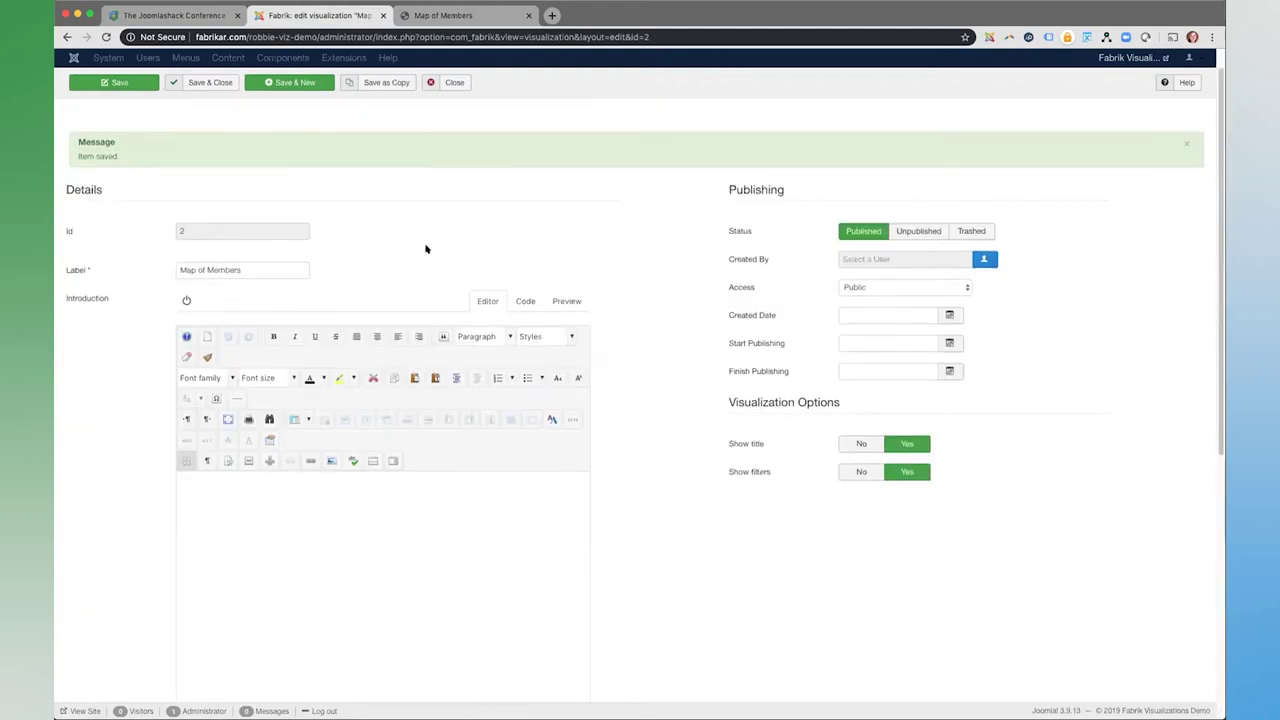
click(446, 114)
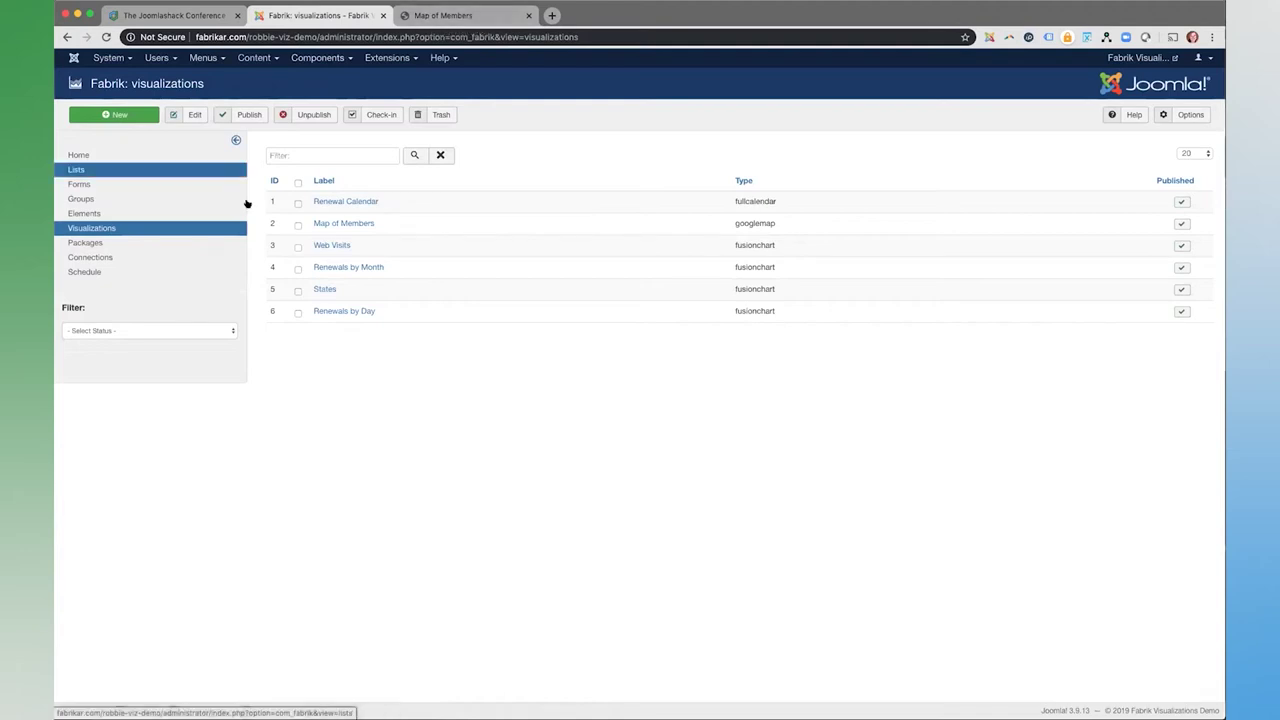
- Reload the public Map of Members page and open the Web Visits visualization on the site
click(472, 15)
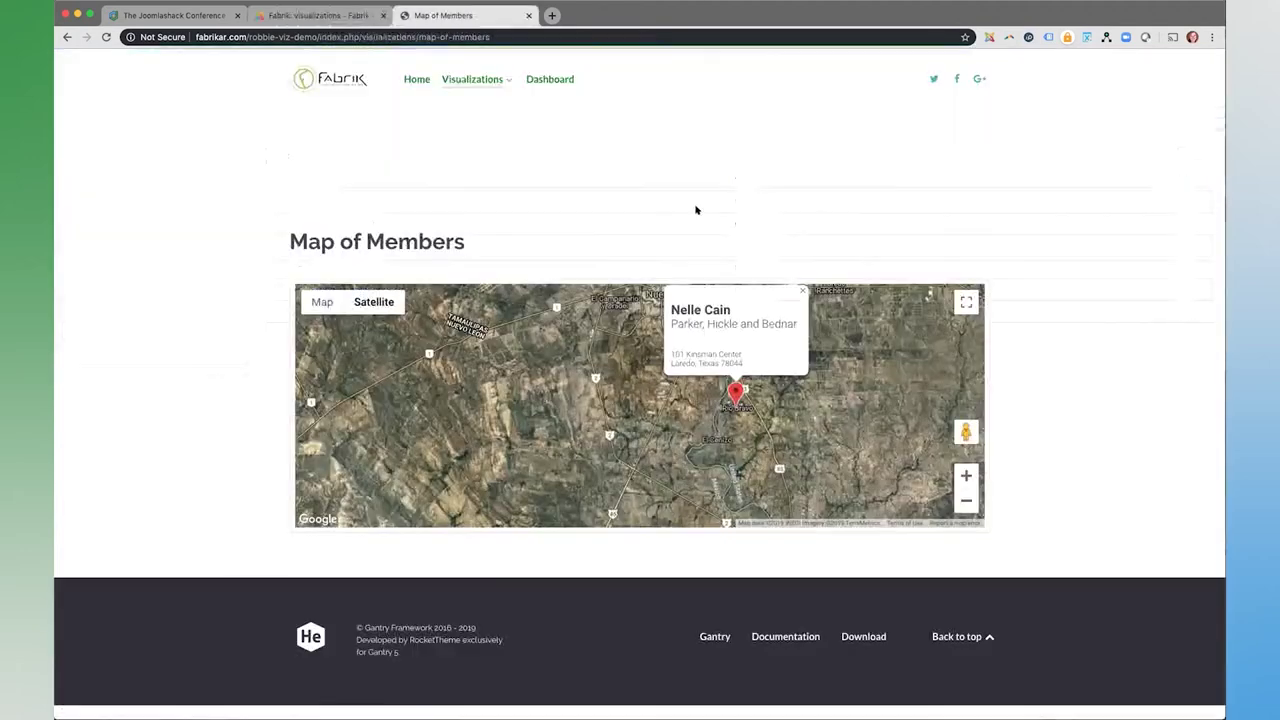
key(super+r)
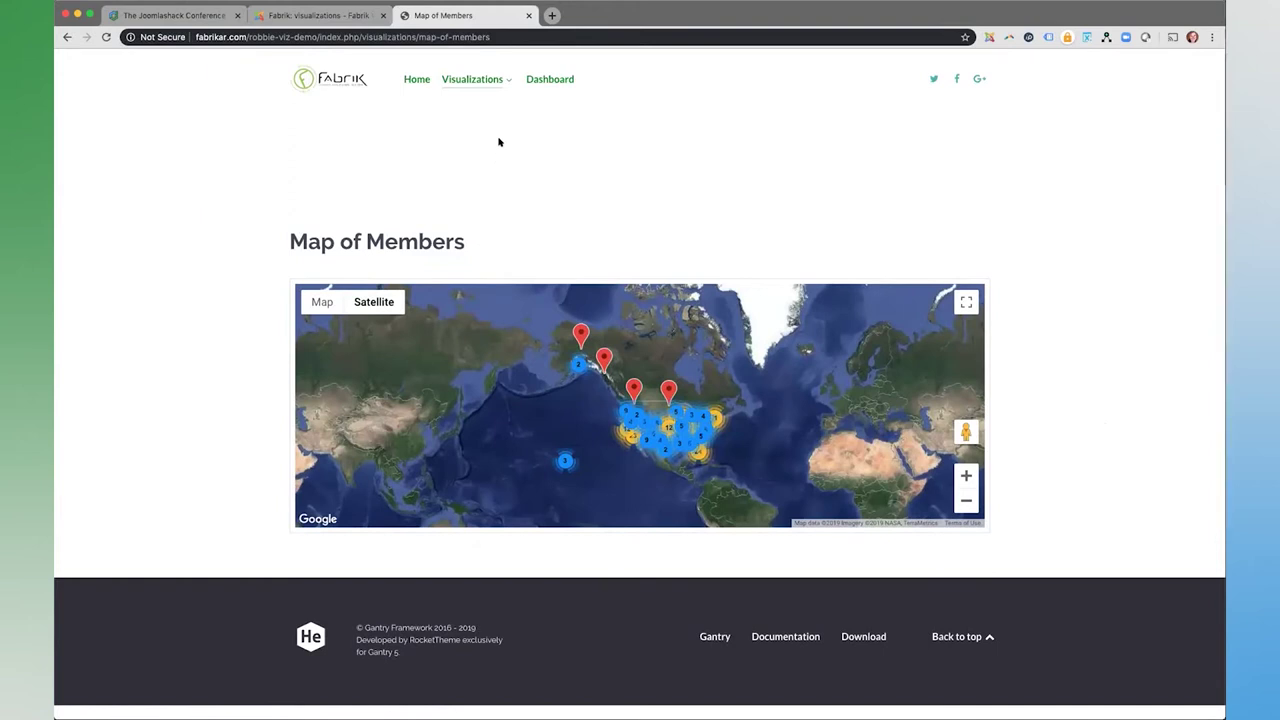
mouse_move(493, 85)
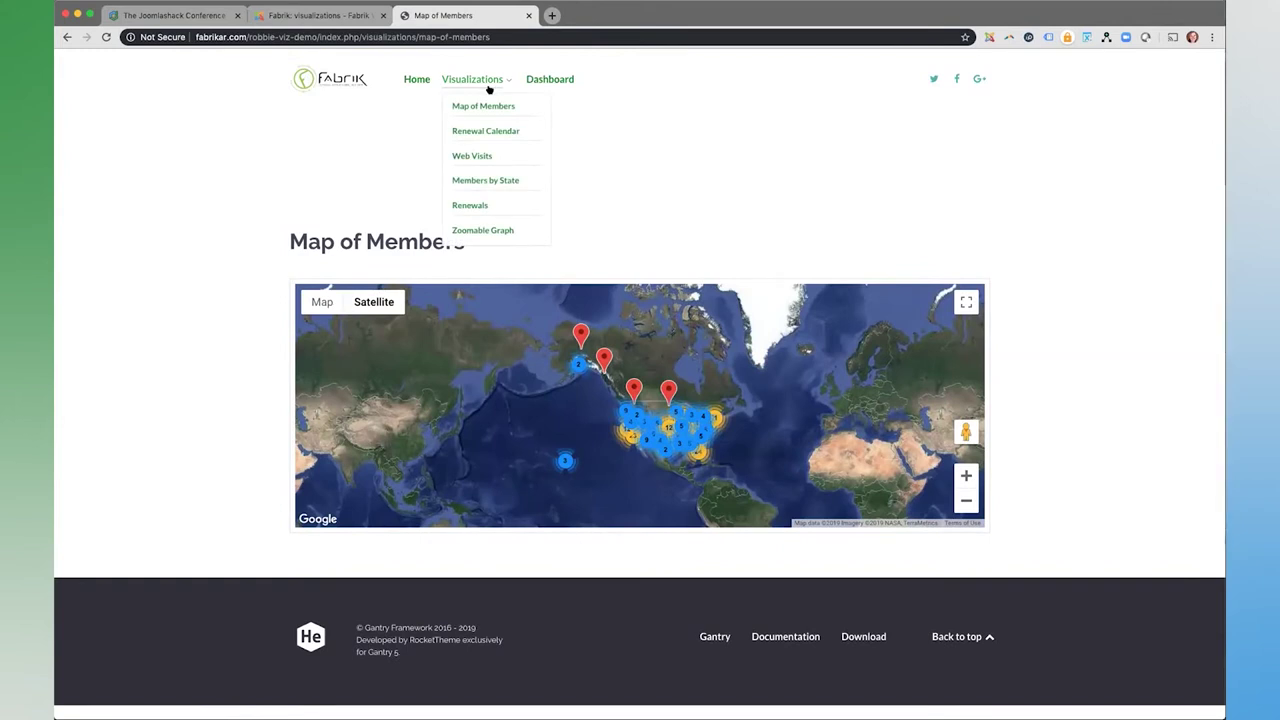
click(474, 157)
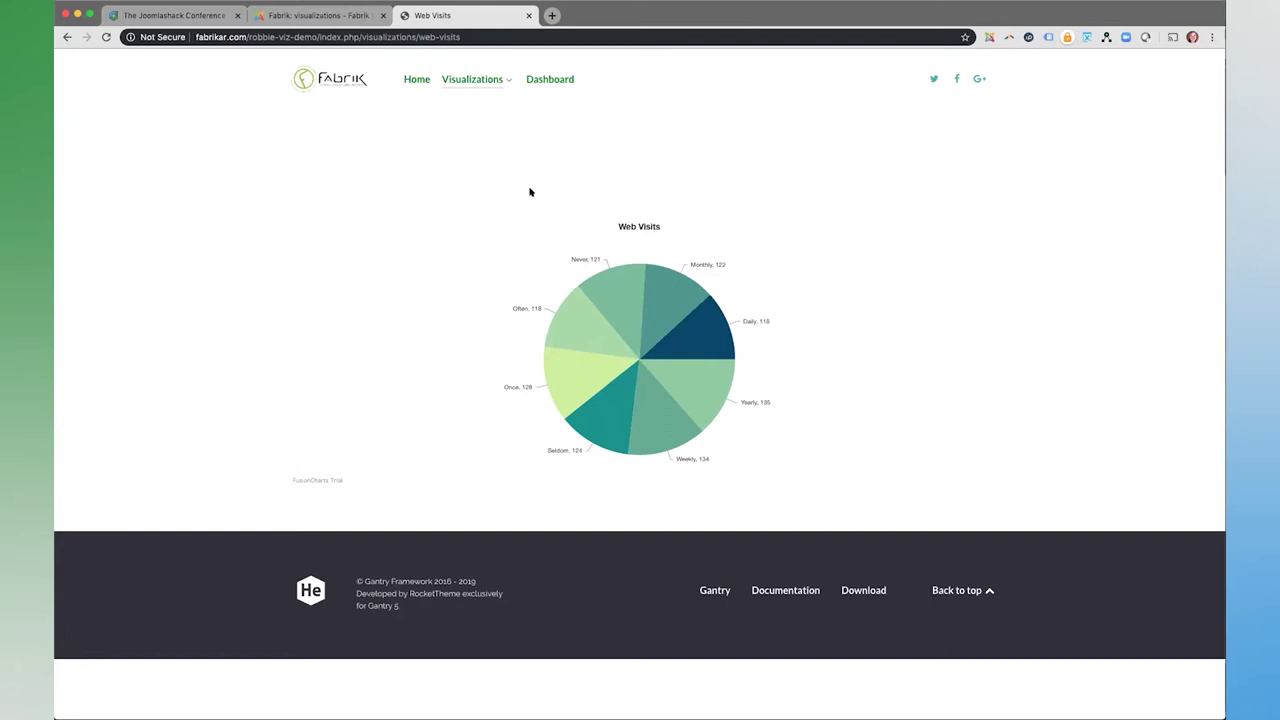
- Open the Web Visits visualization for editing in the administrator and bring up its fusionchart plug-in options
click(296, 14)
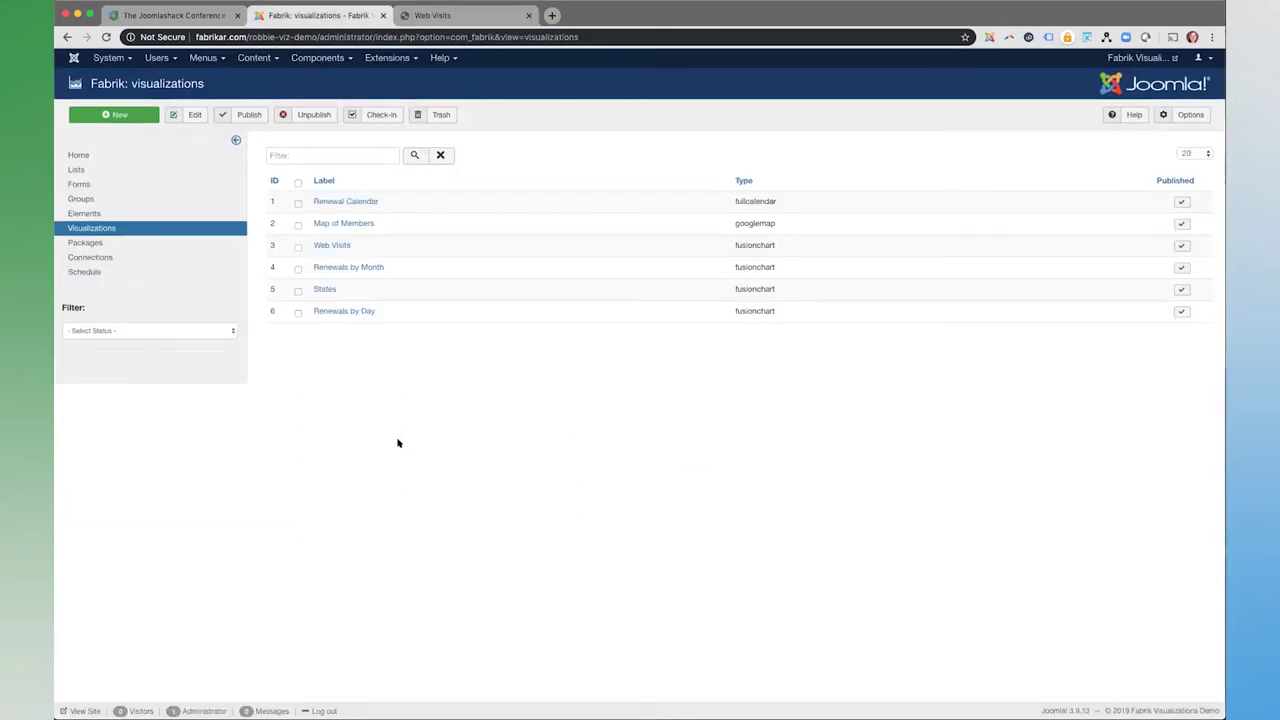
click(335, 246)
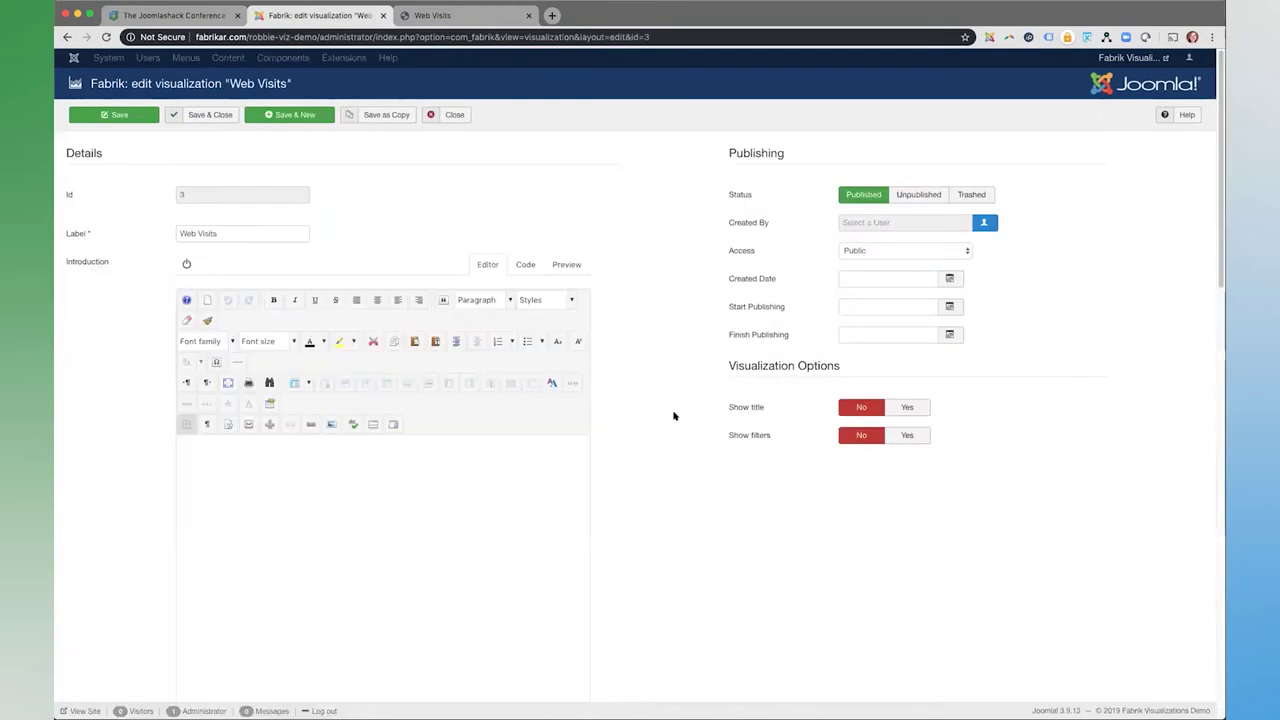
scroll(675, 418, down, 1)
scroll(683, 423, down, 5)
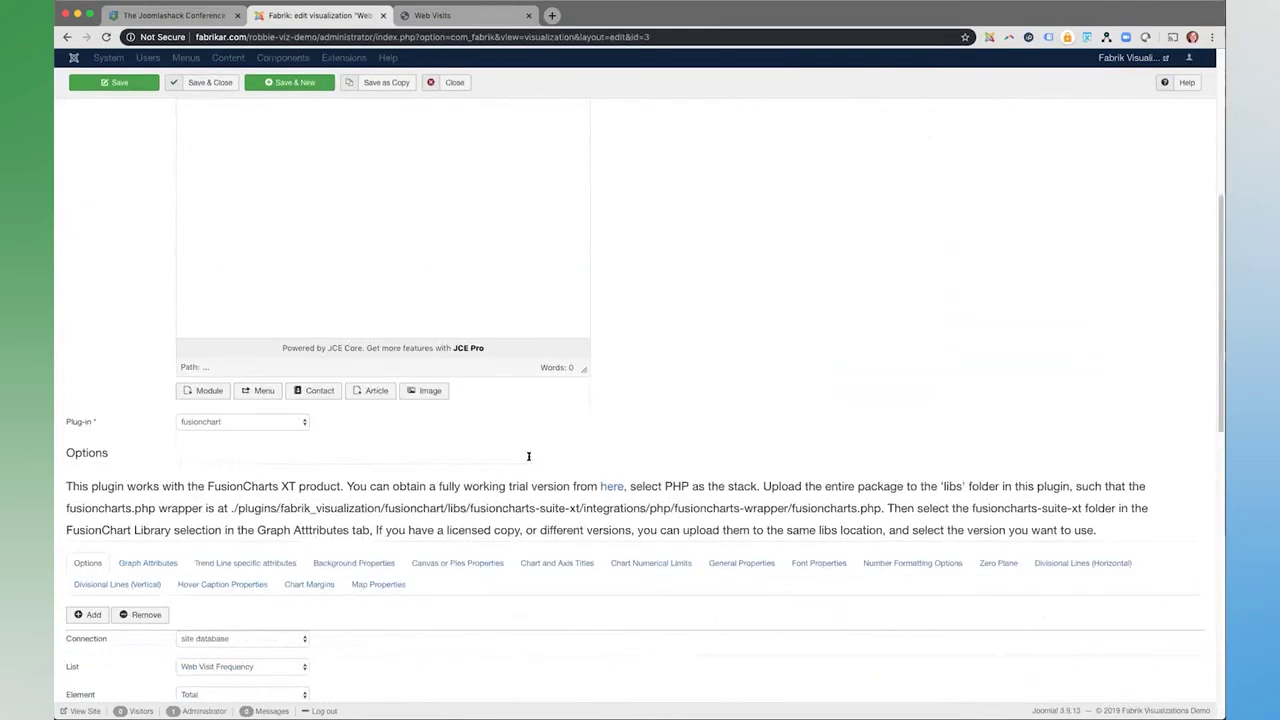
scroll(435, 341, down, 1)
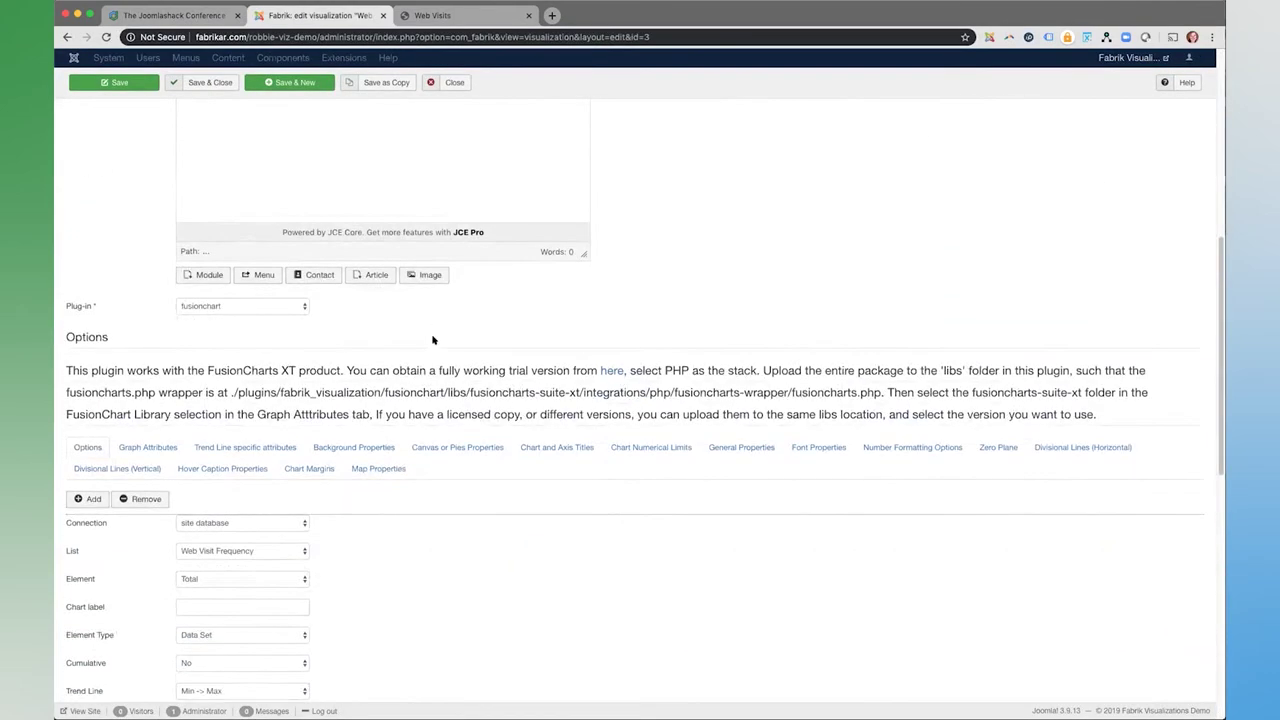
- Highlight the plug-in's installation notes and the mention of the FusionCharts XT product
drag(1100, 376, 59, 331)
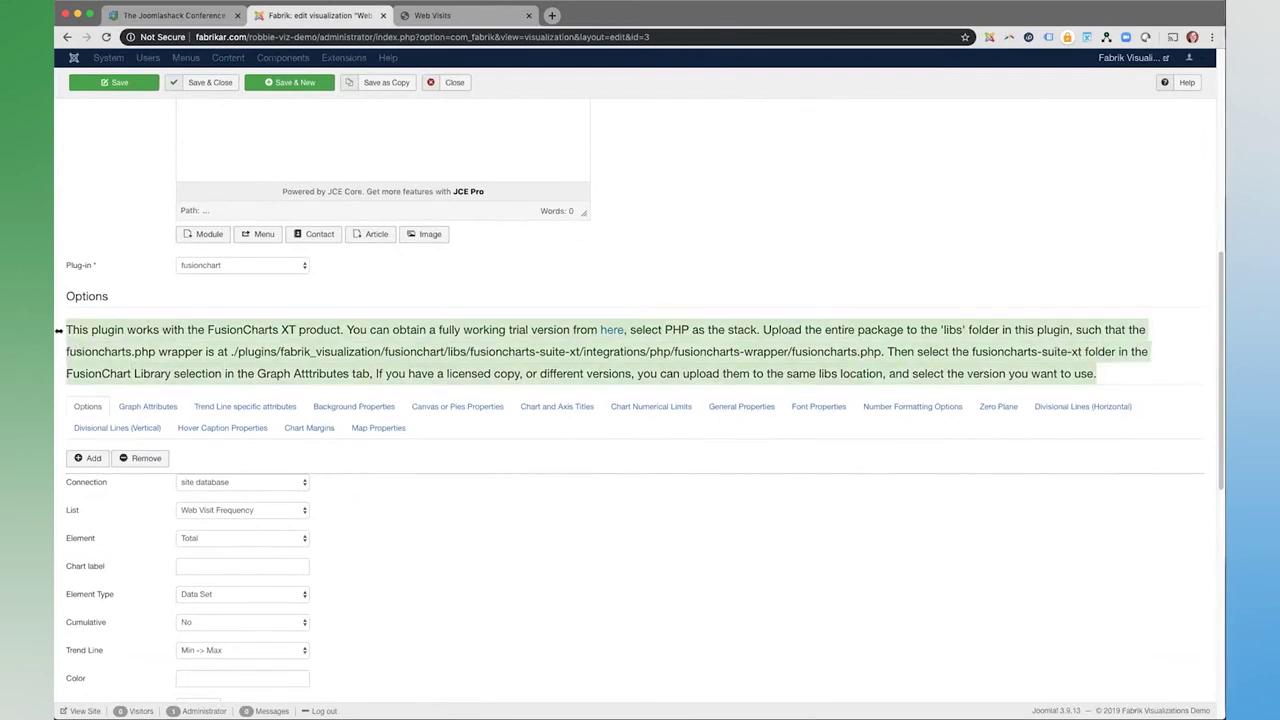
click(177, 330)
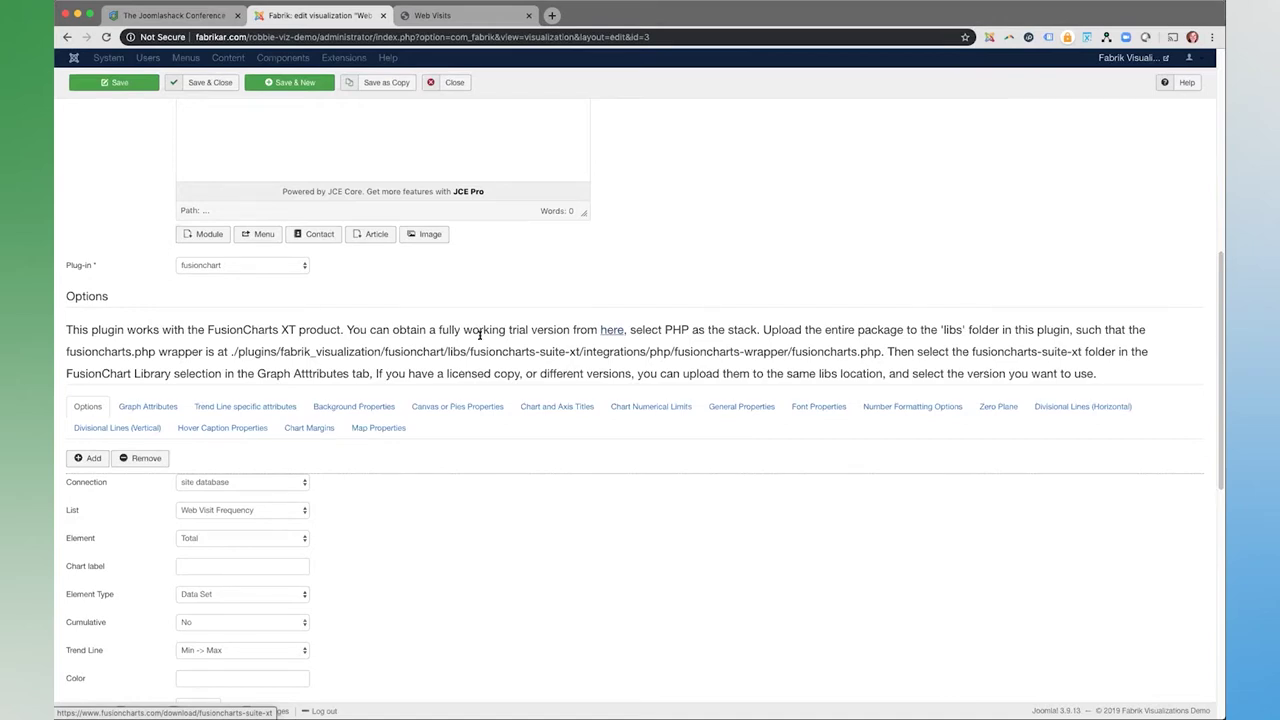
drag(178, 328, 380, 330)
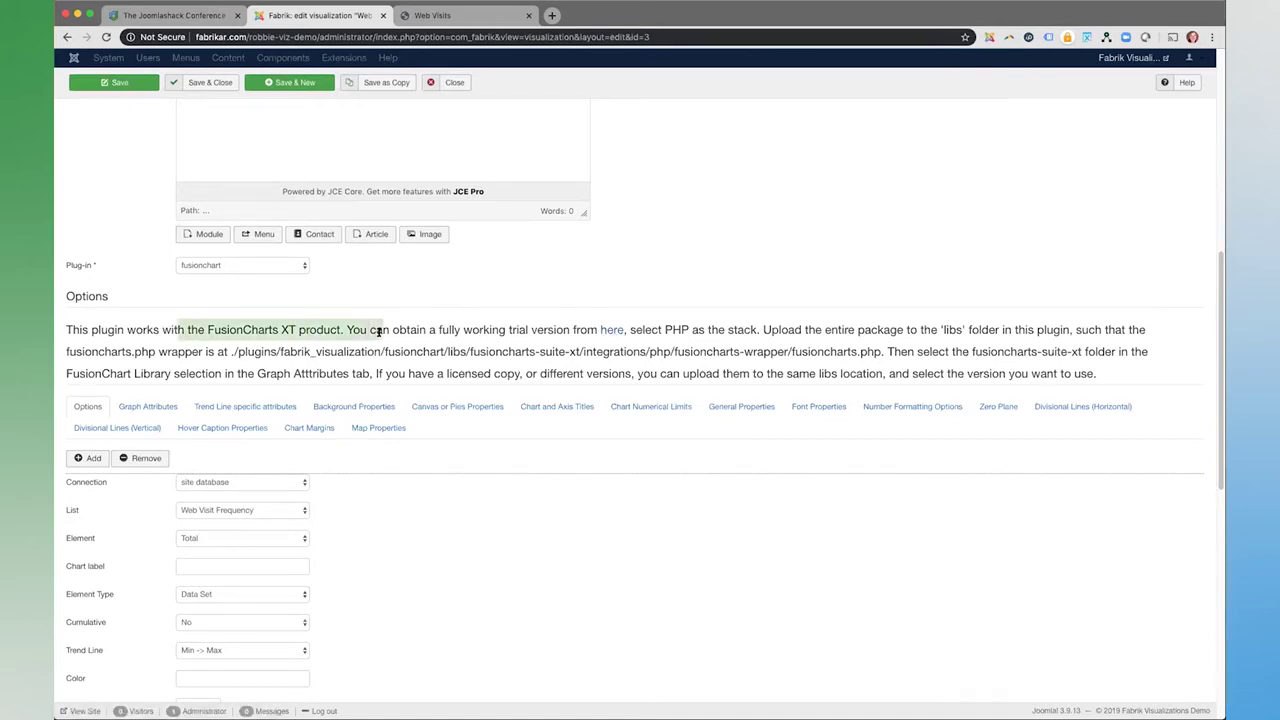
click(466, 329)
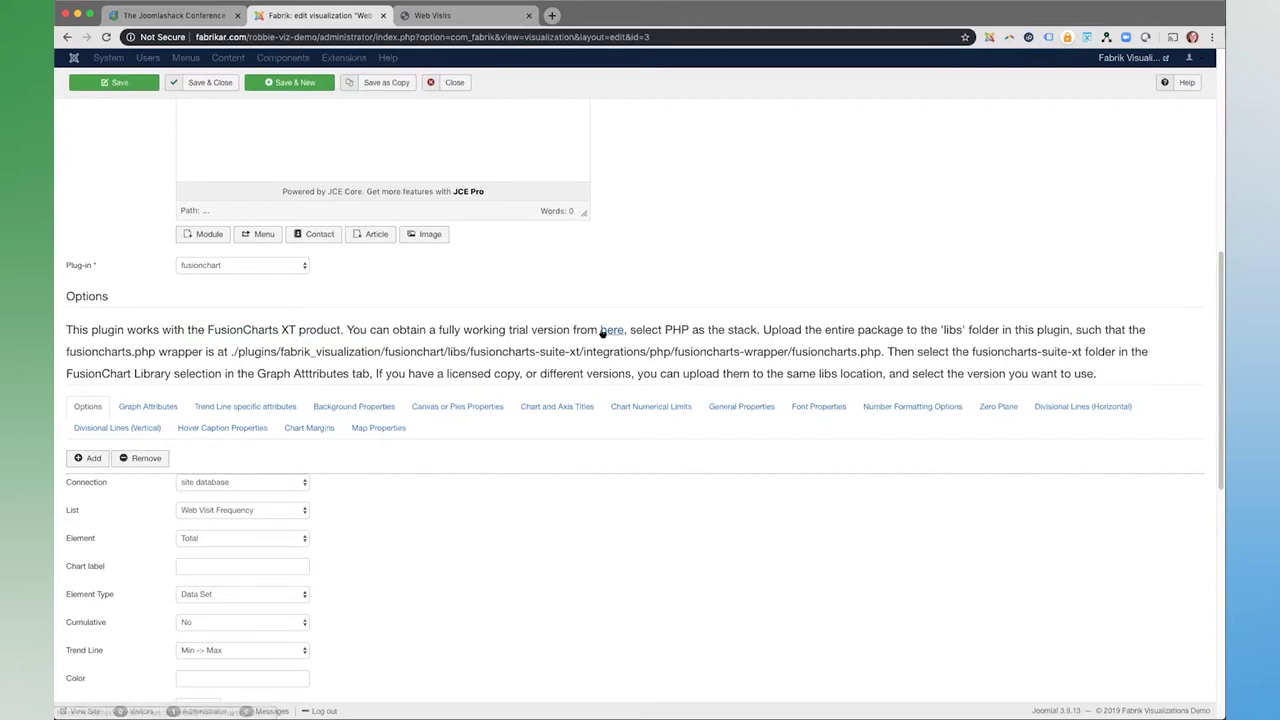
- View the FusionCharts Suite XT trial download page alongside the public Web Visits chart, and close the download page
click(605, 331)
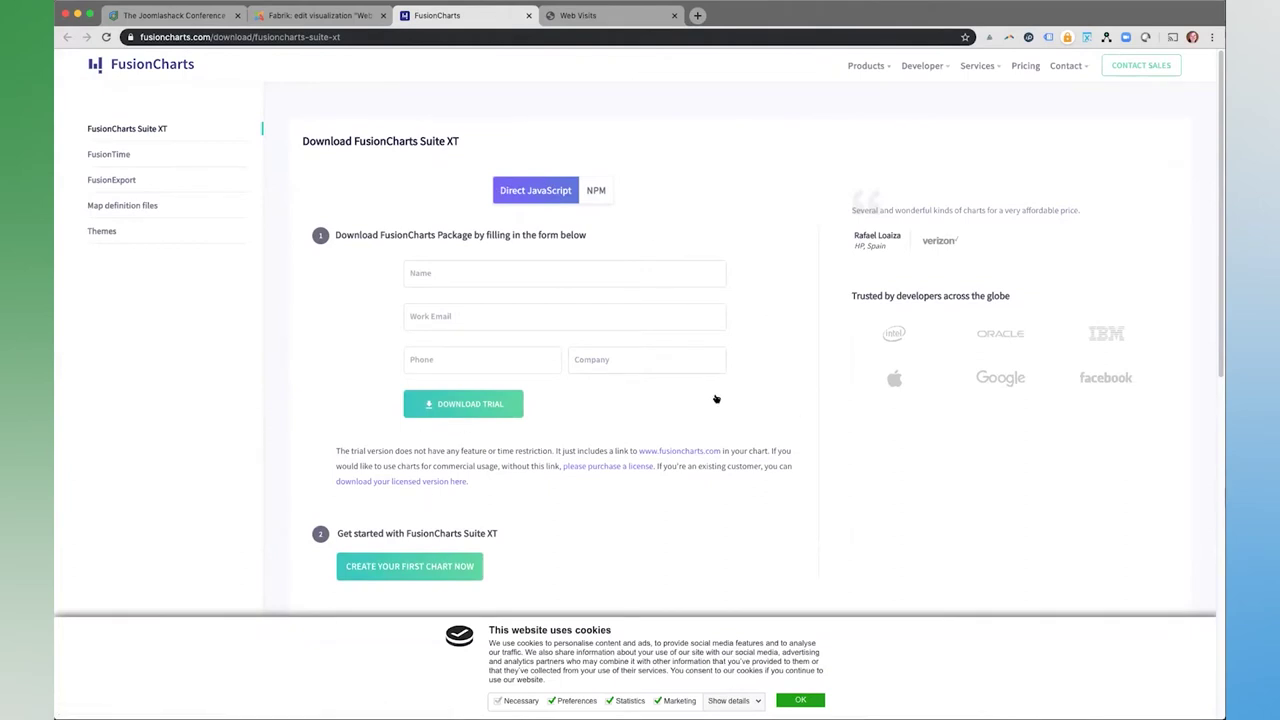
scroll(716, 400, down, 5)
scroll(727, 401, up, 5)
click(598, 16)
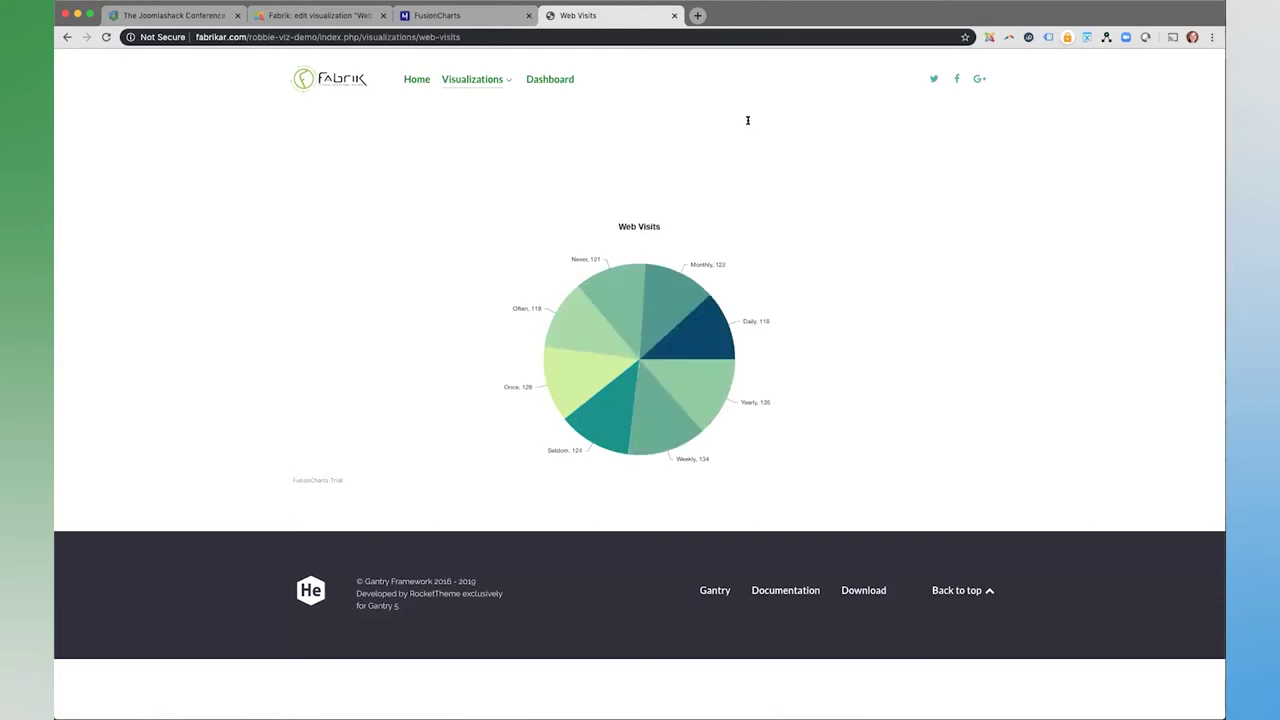
click(440, 15)
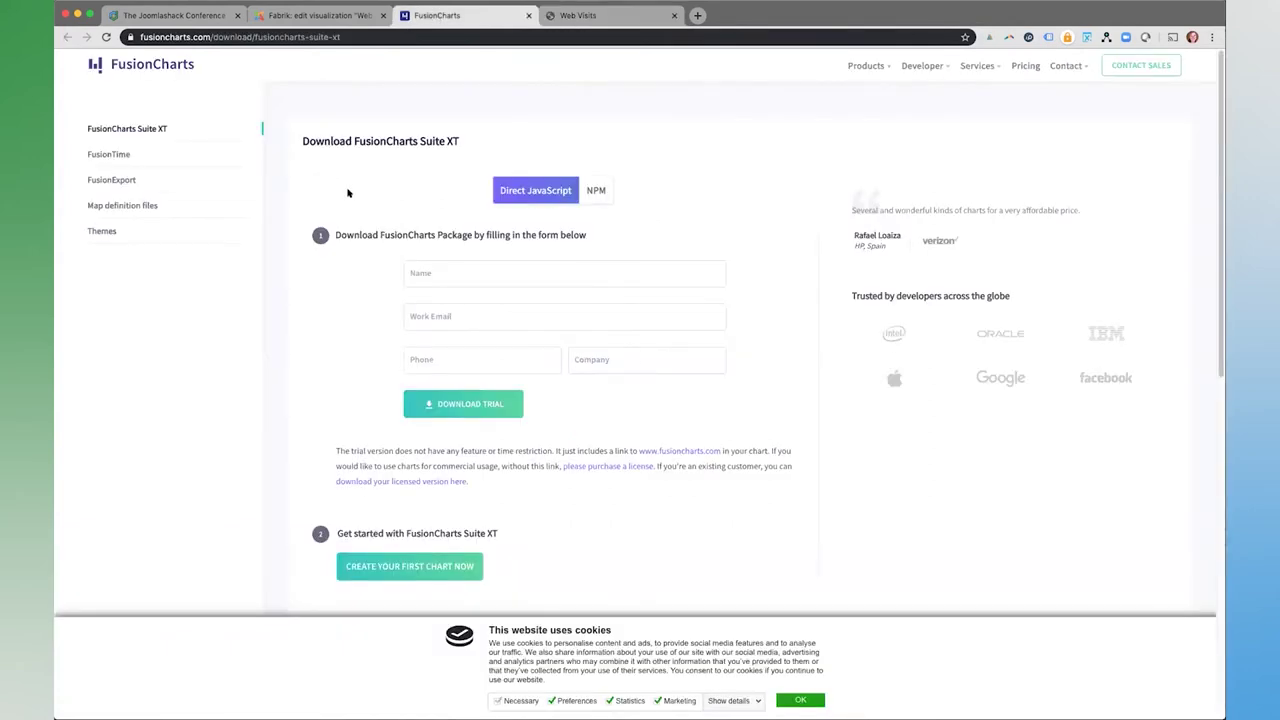
click(528, 15)
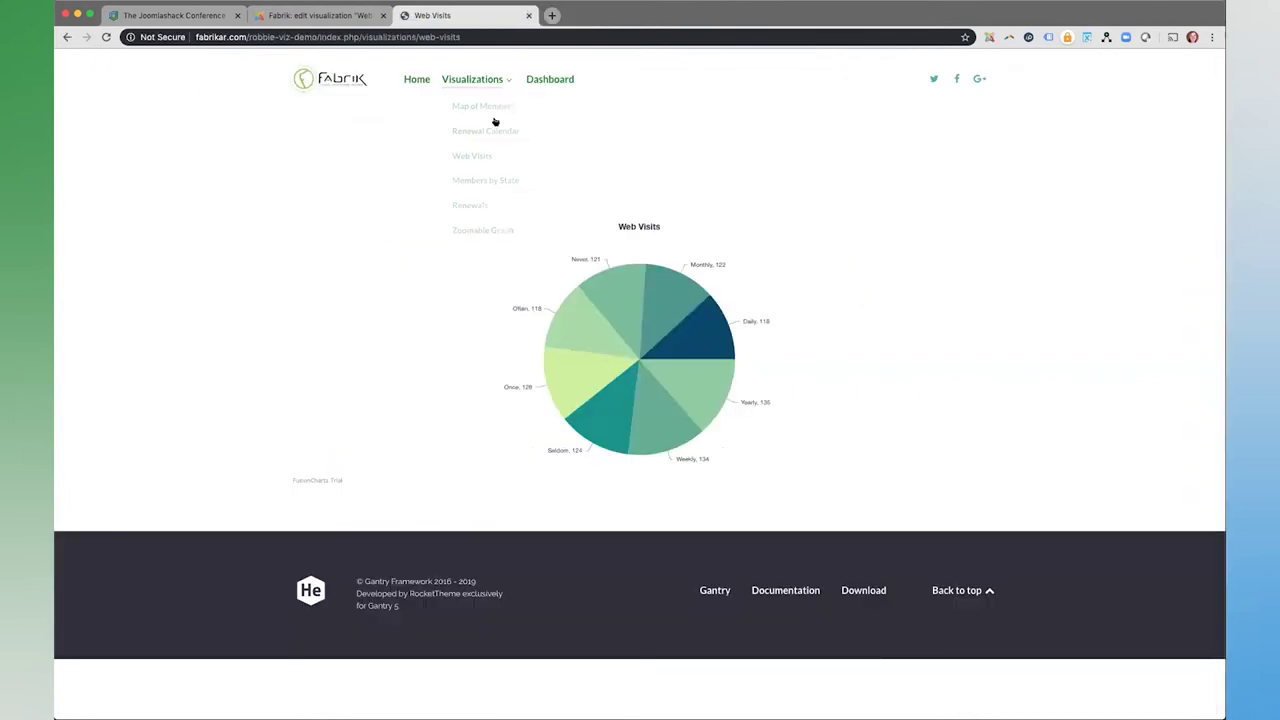
- Return to the Web Visits administrator form and highlight the libs folder path in the plug-in instructions
click(285, 17)
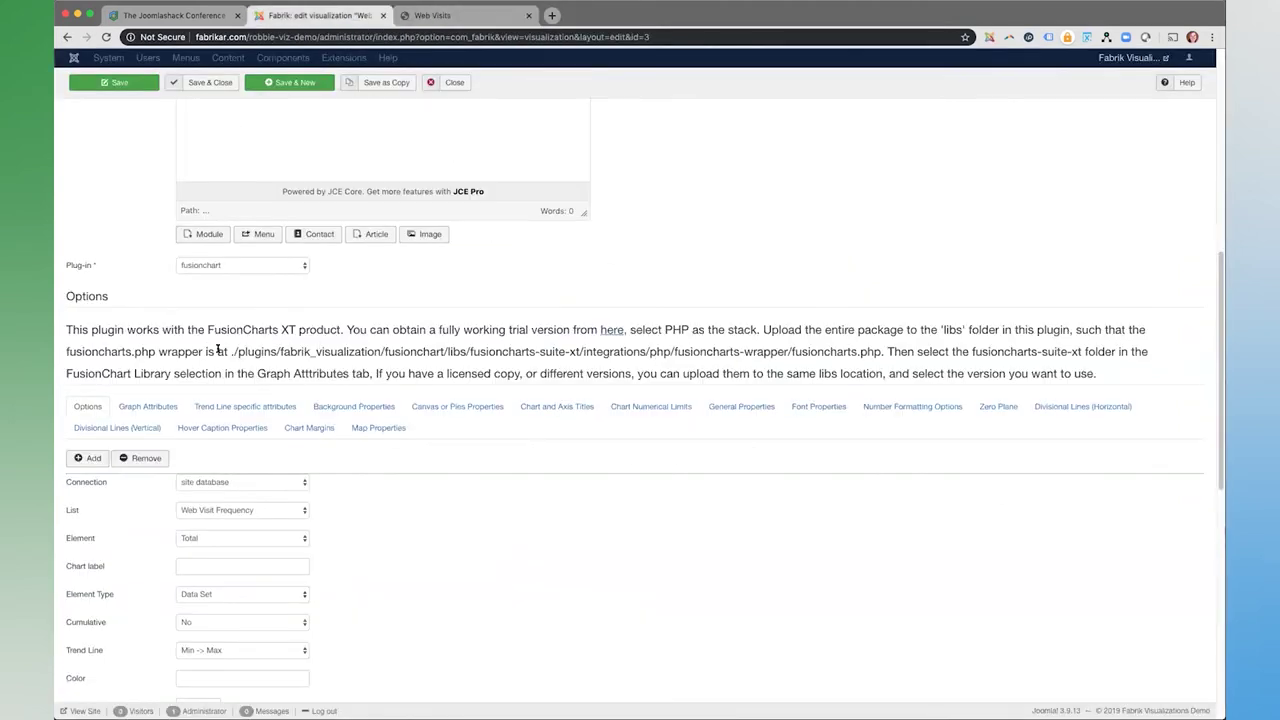
drag(228, 352, 546, 355)
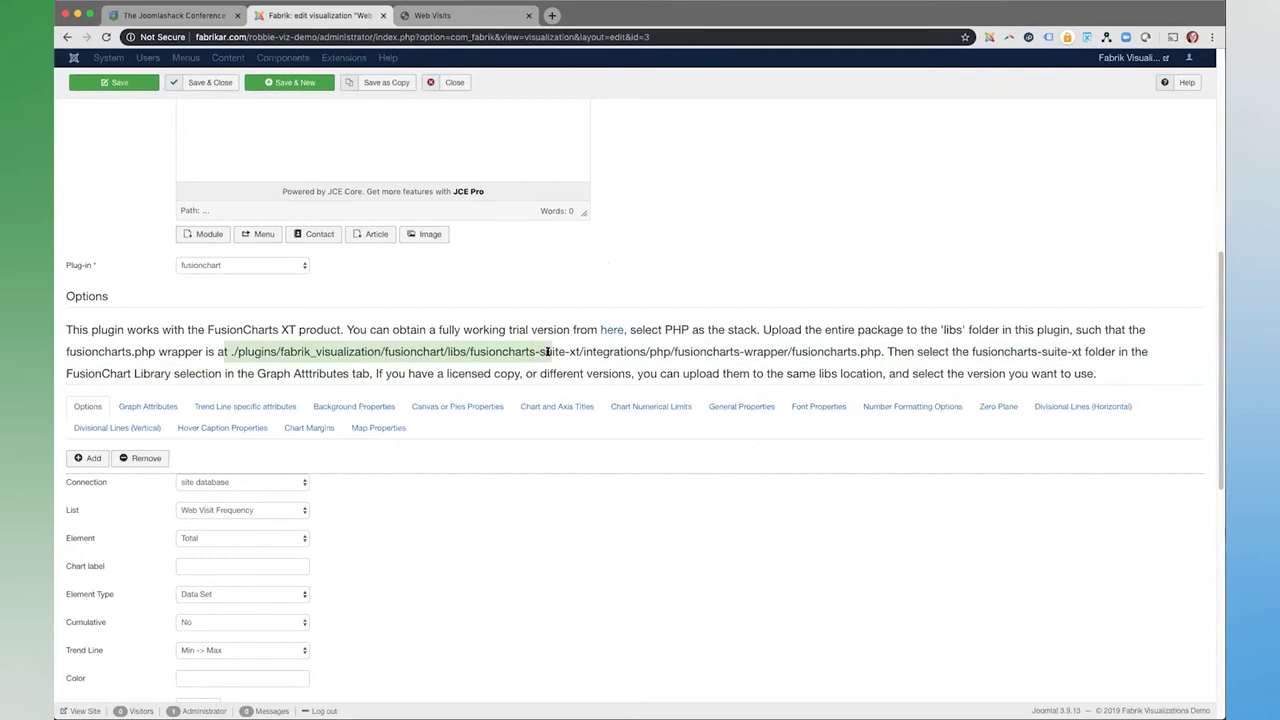
click(547, 353)
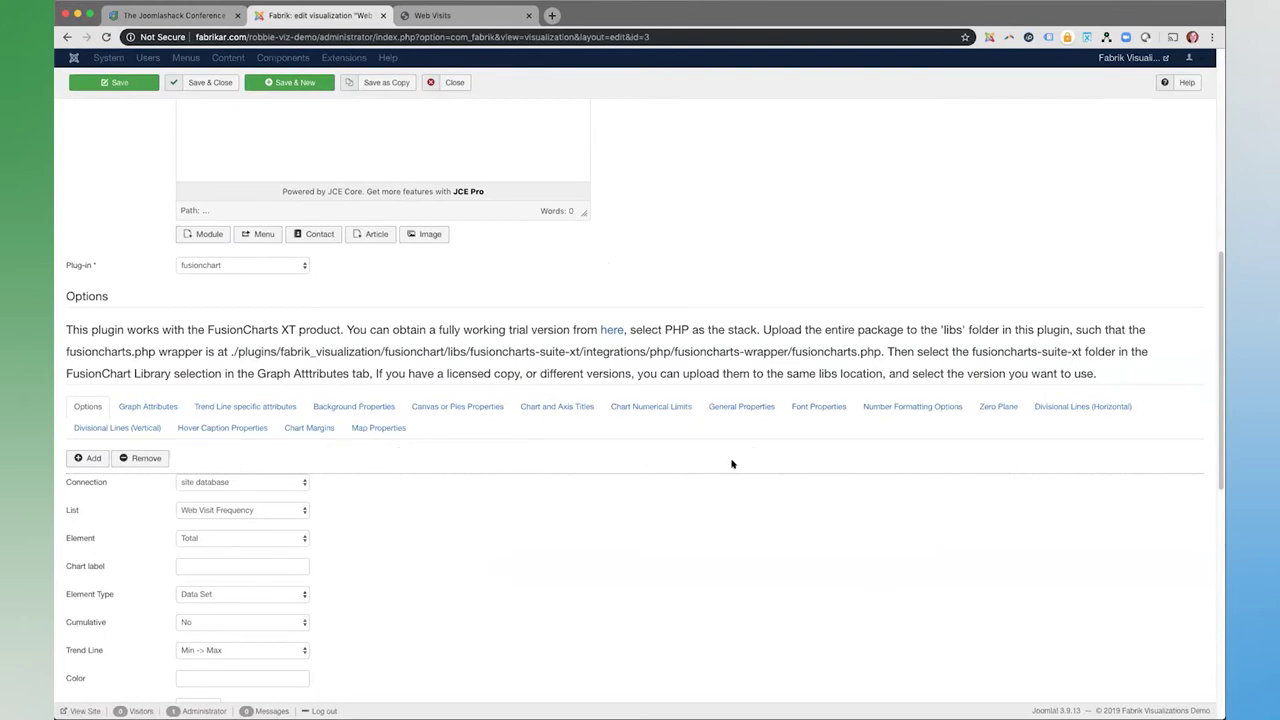
- Examine the Web Visits chart's data options and the lists available as its source, keeping Web Visit Frequency selected
scroll(720, 440, up, 6)
scroll(710, 425, down, 4)
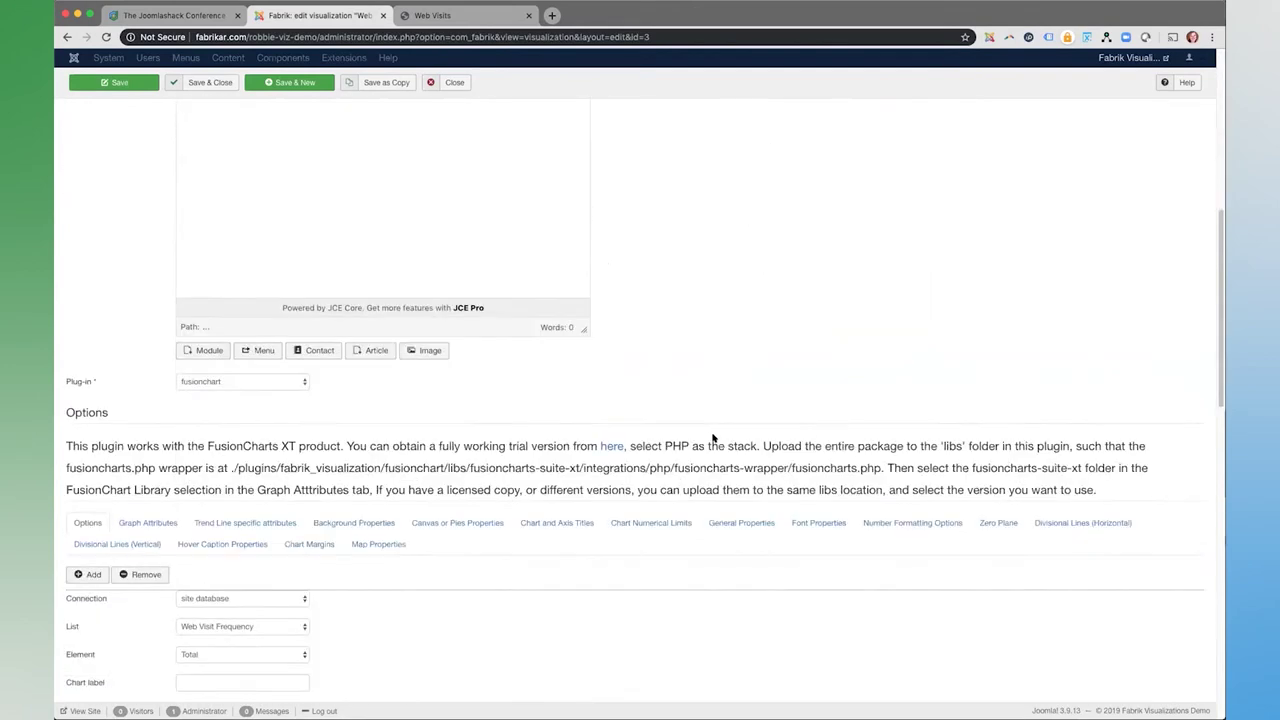
scroll(713, 440, down, 5)
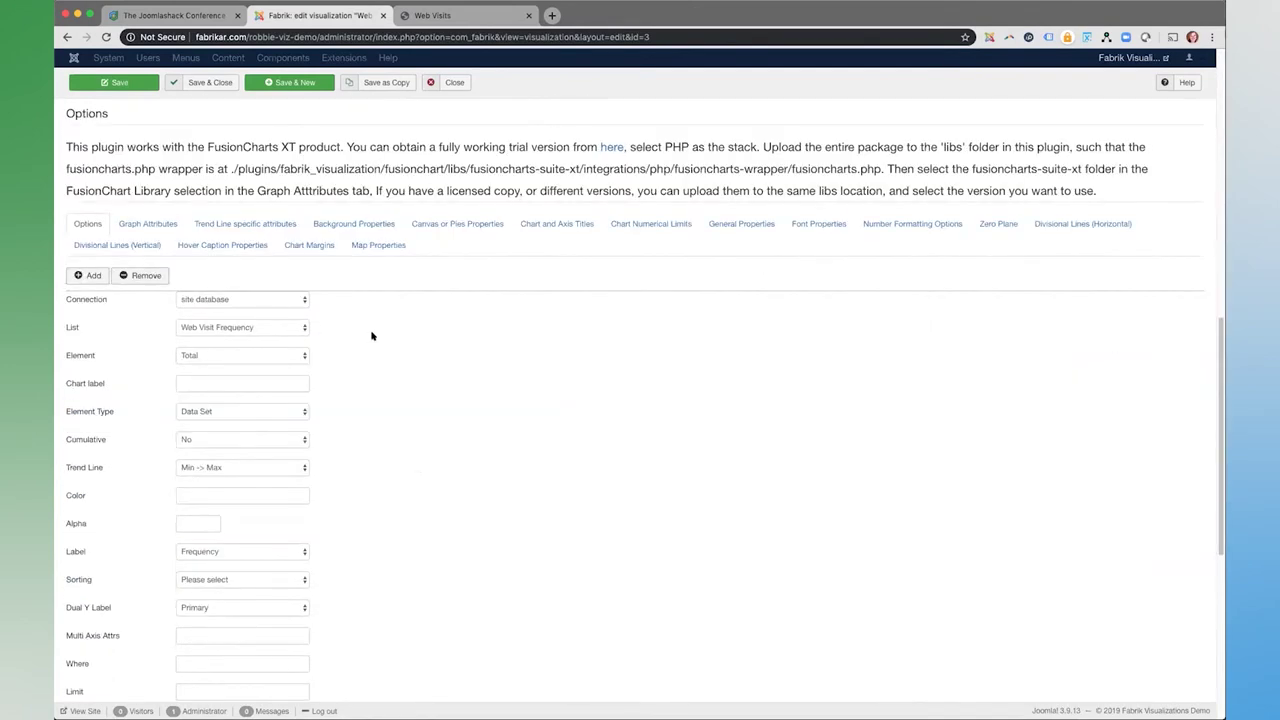
scroll(371, 336, up, 1)
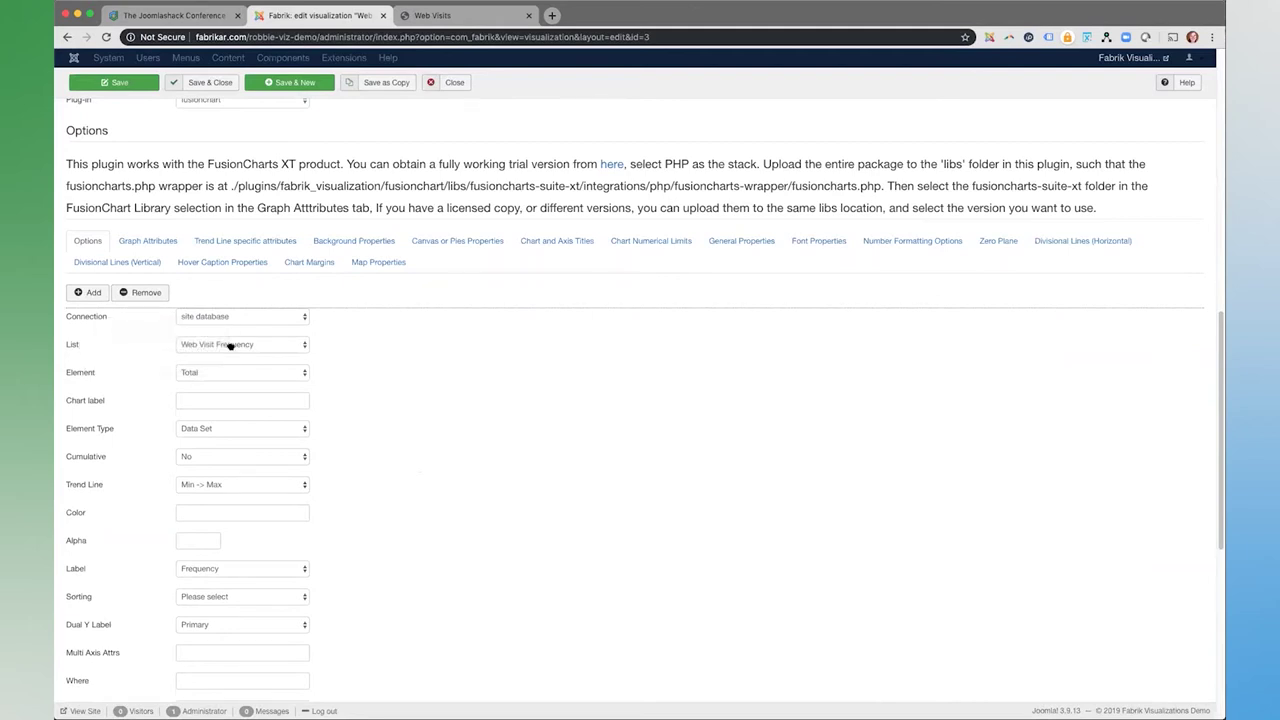
click(299, 345)
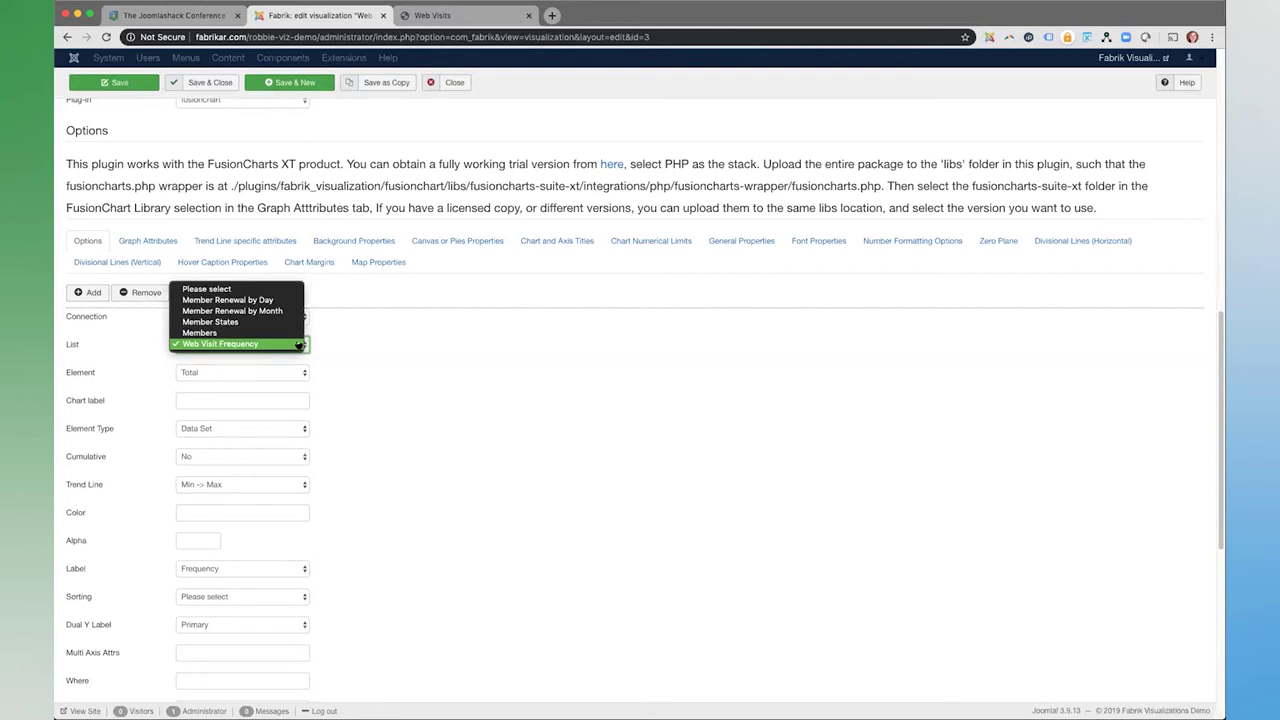
click(424, 379)
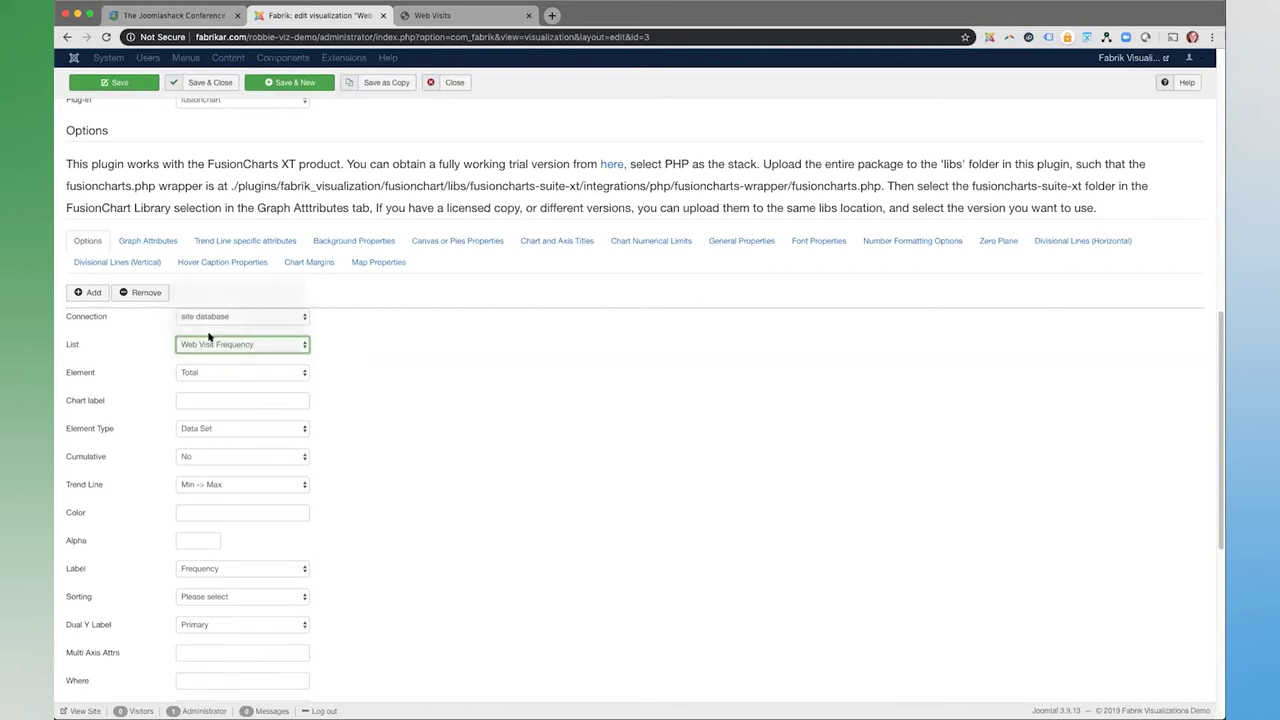
- Review the Web Visits chart's remaining data options, including its Element, and inspect the FusionChart Library choice in the graph attributes
scroll(523, 437, down, 3)
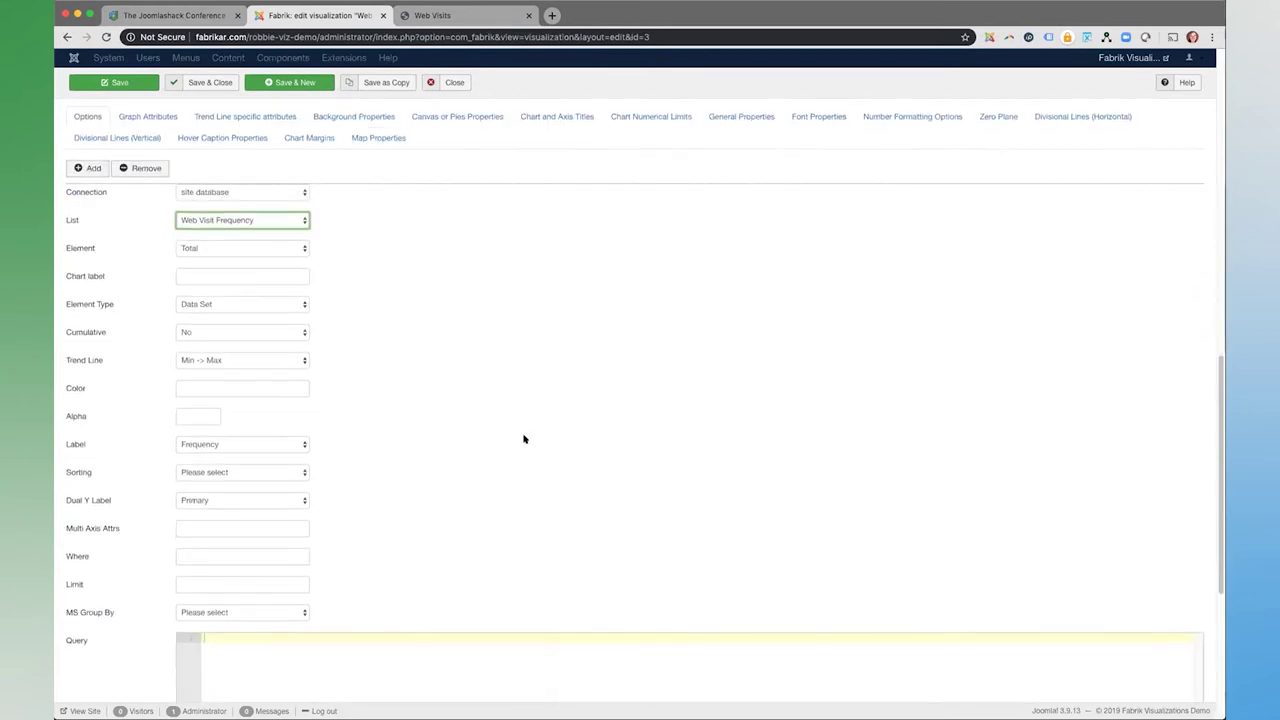
scroll(139, 215, up, 1)
scroll(139, 215, up, 1)
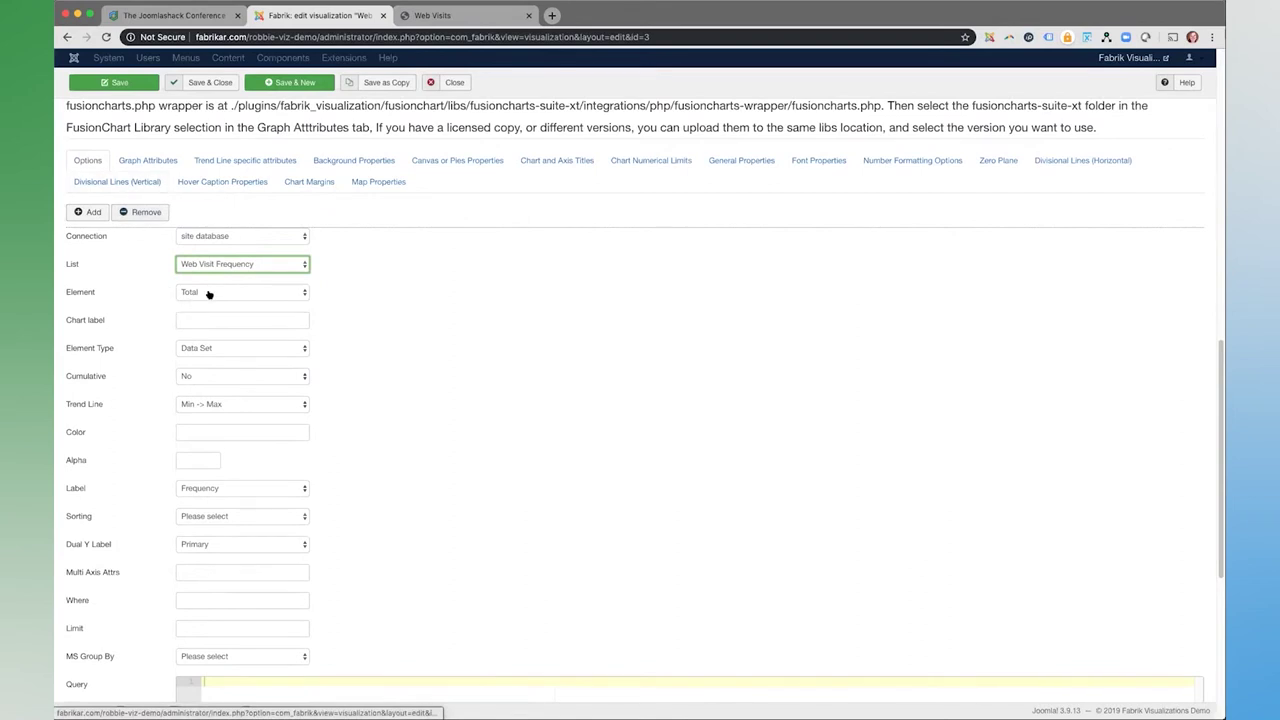
click(342, 288)
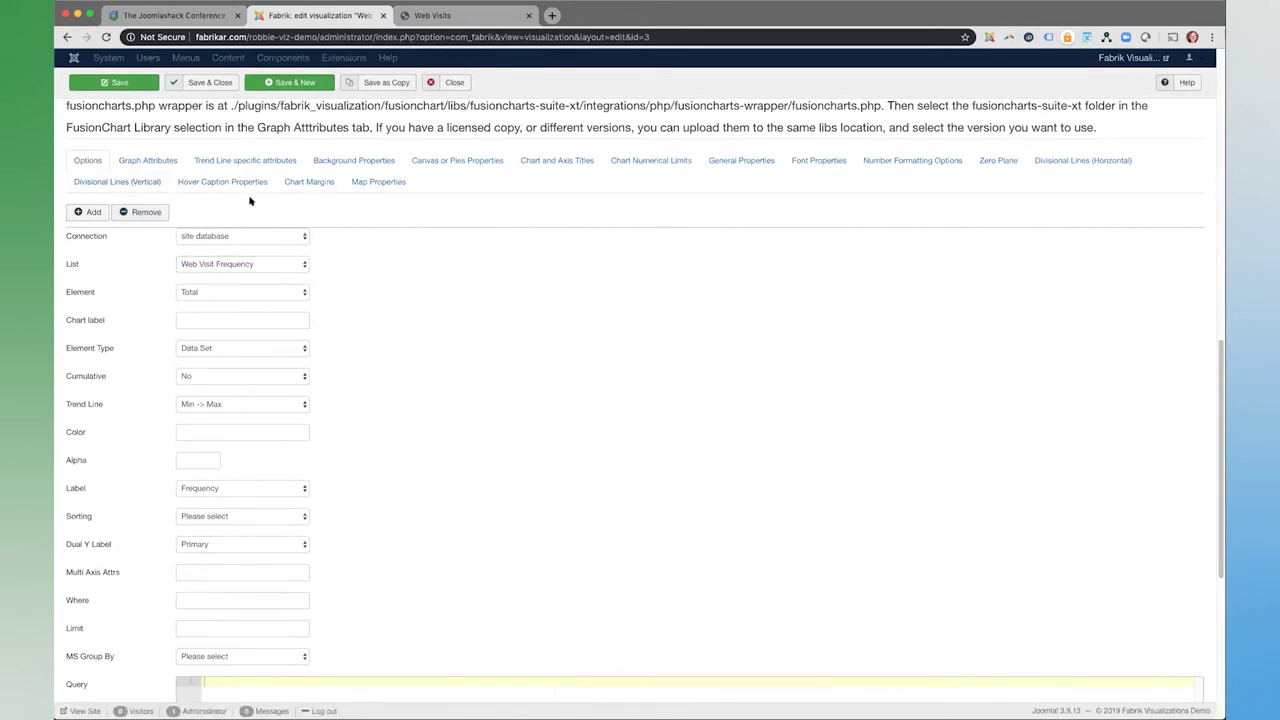
click(138, 157)
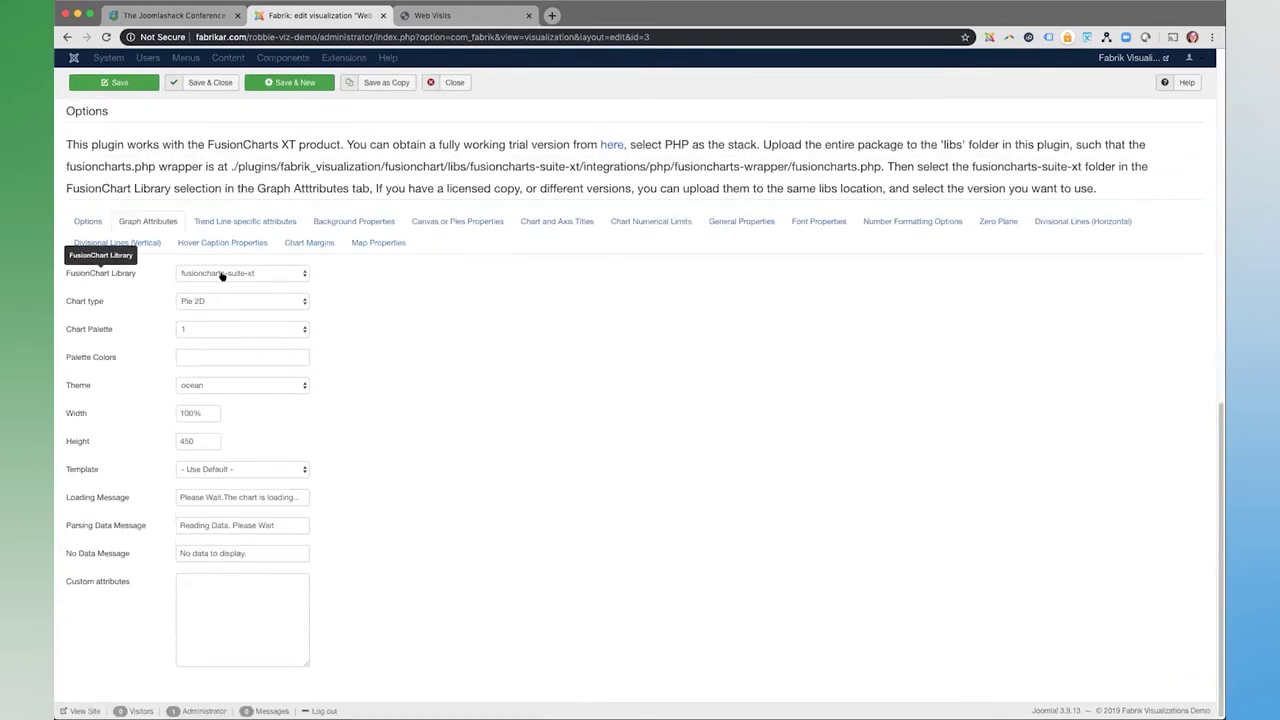
click(290, 275)
click(290, 273)
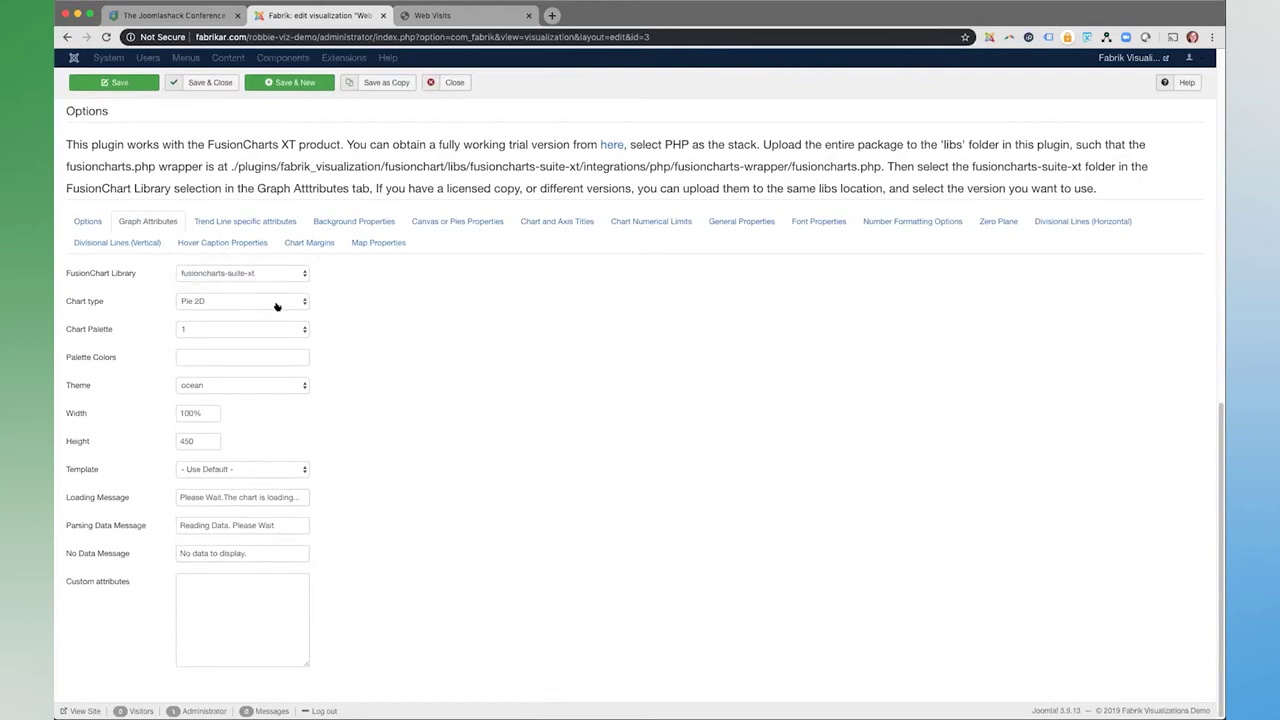
- Change the Web Visits chart type to Pie 3D, save the visualization, and reload the public chart to see the change
click(455, 15)
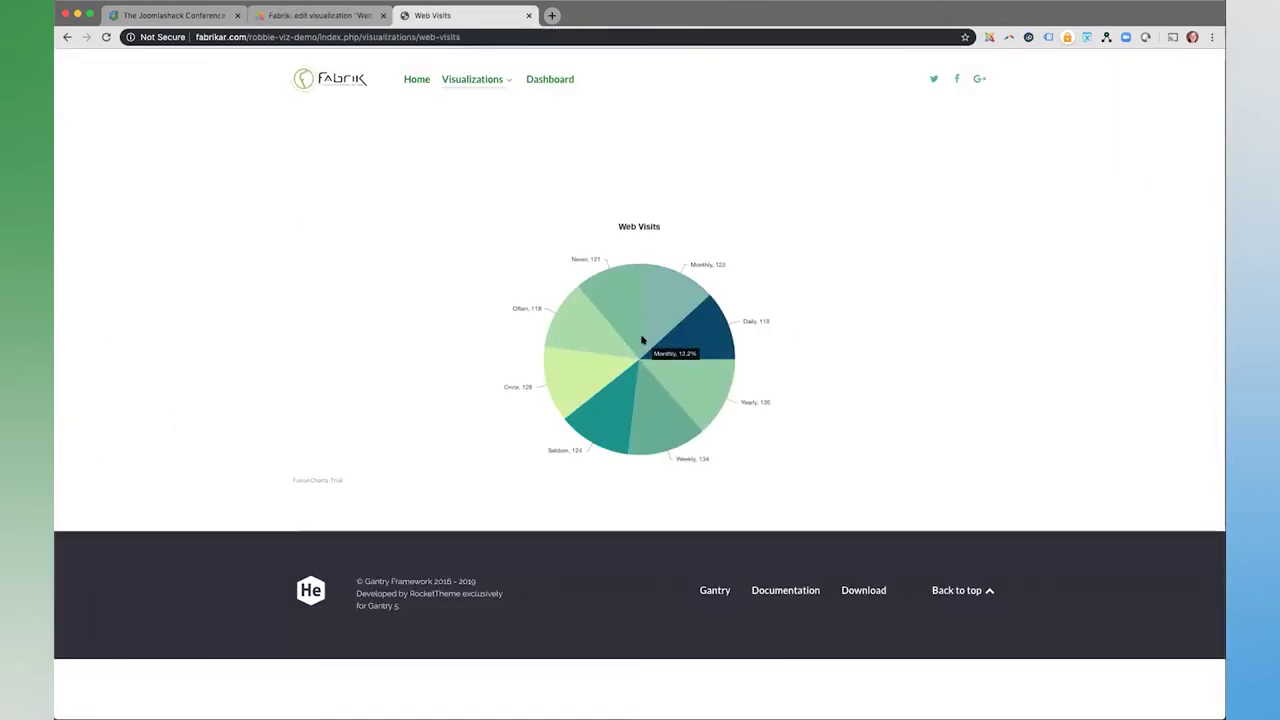
click(330, 15)
click(262, 300)
click(262, 300)
click(115, 82)
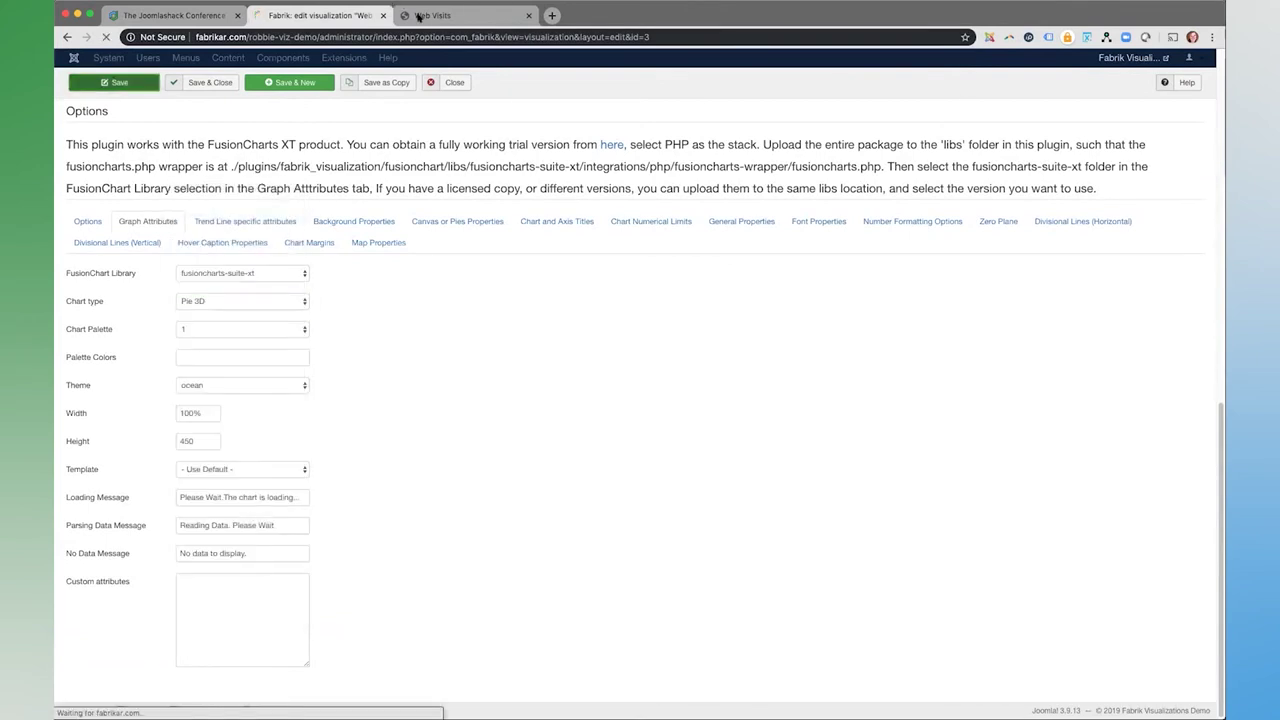
key(ctrl+Tab)
click(107, 37)
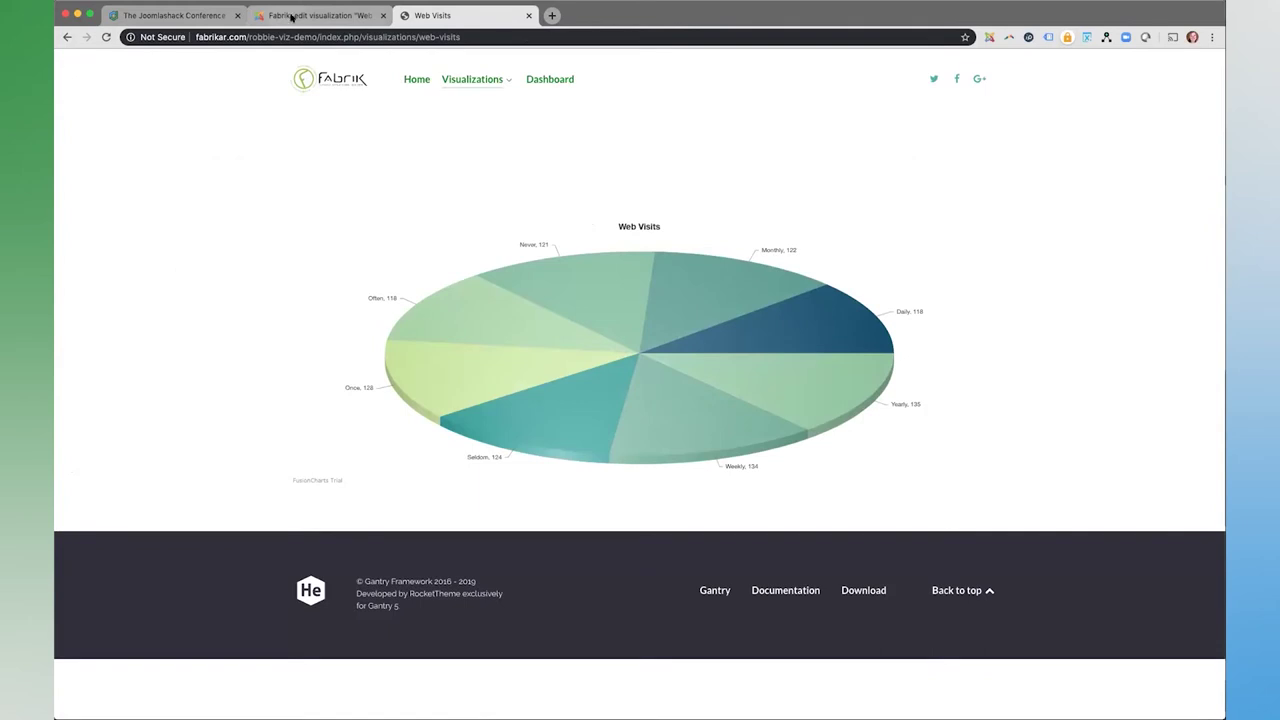
- Return to the Web Visits graph attributes, review the available chart types, and set the chart type to Pie 2D
click(362, 15)
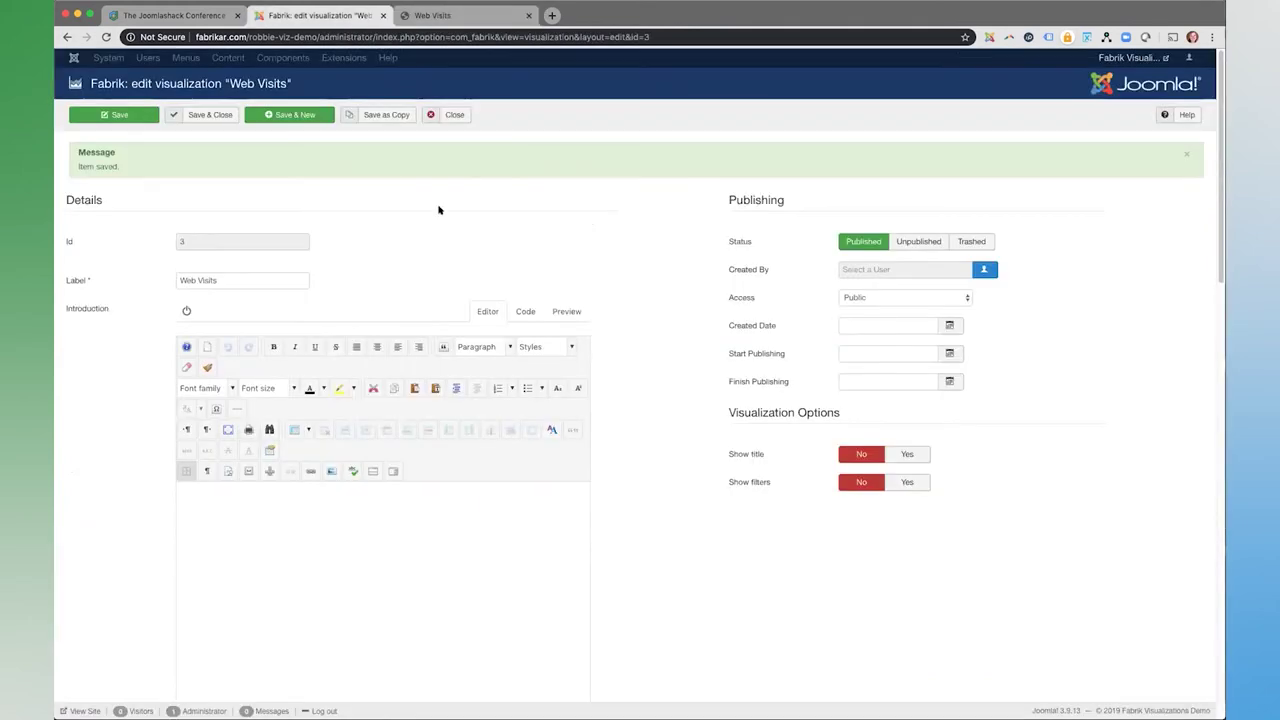
scroll(630, 450, down, 10)
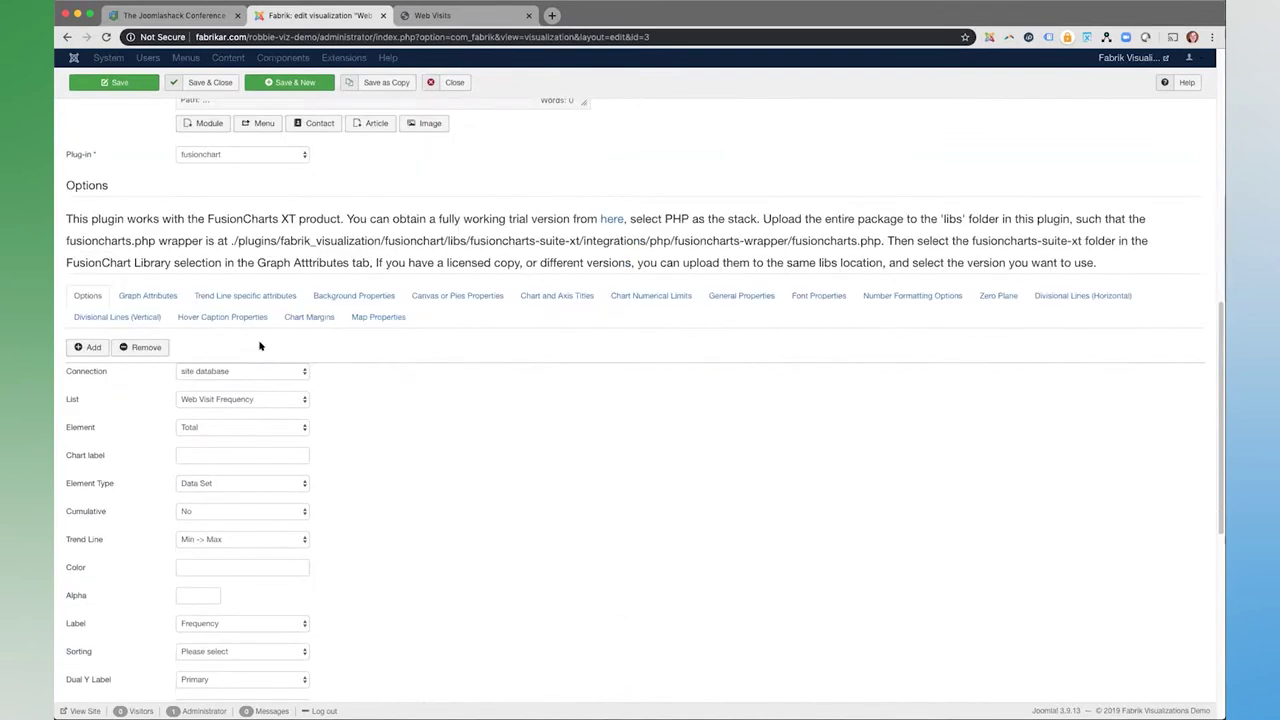
click(150, 297)
scroll(493, 407, down, 2)
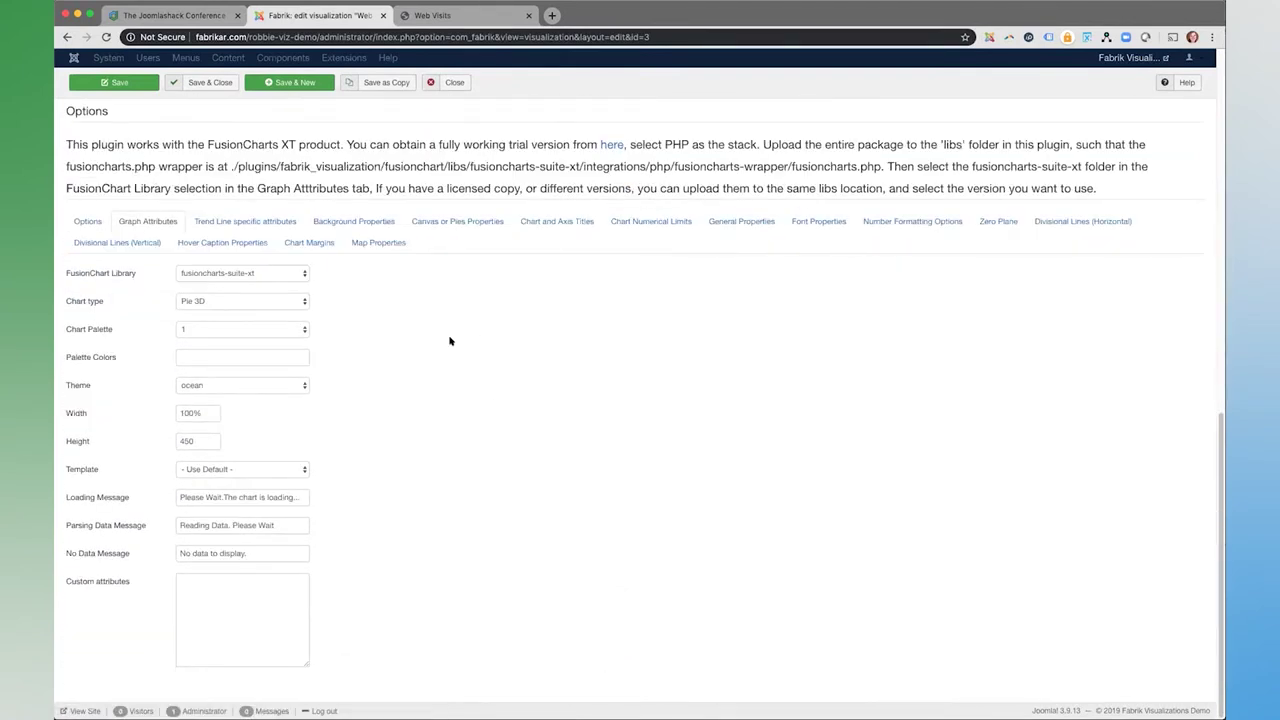
click(305, 300)
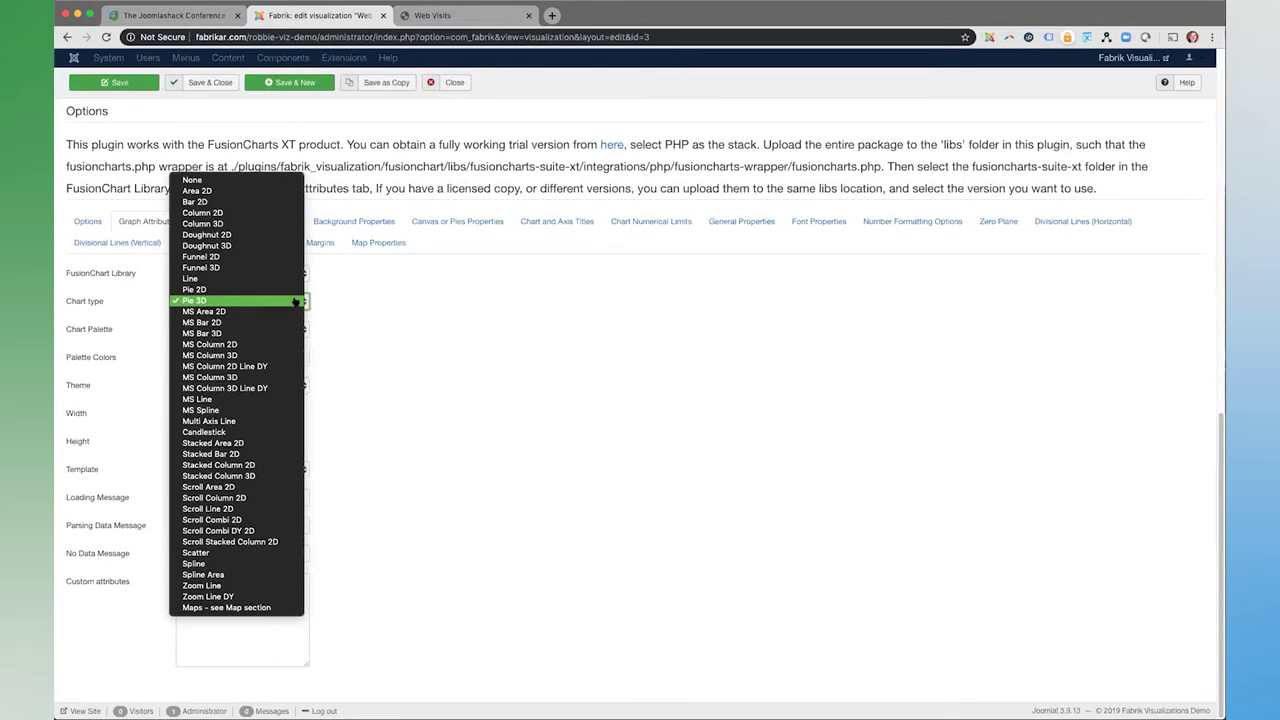
click(355, 303)
click(188, 299)
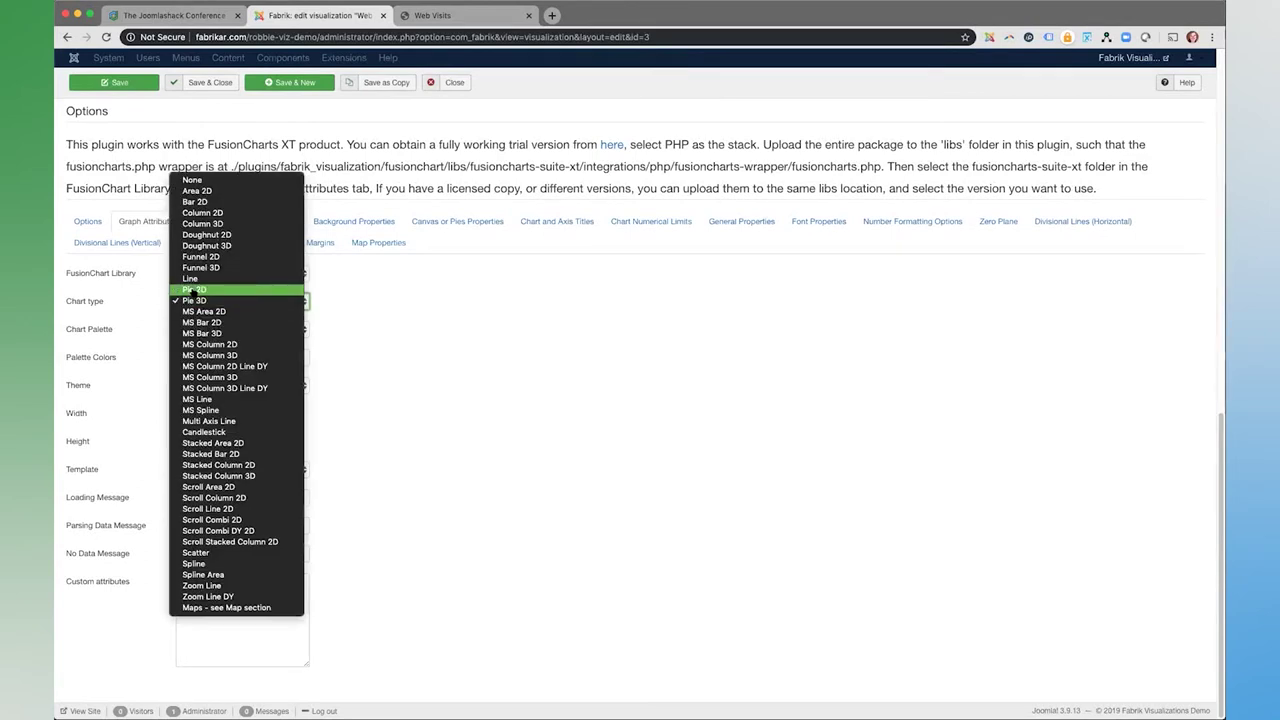
click(193, 290)
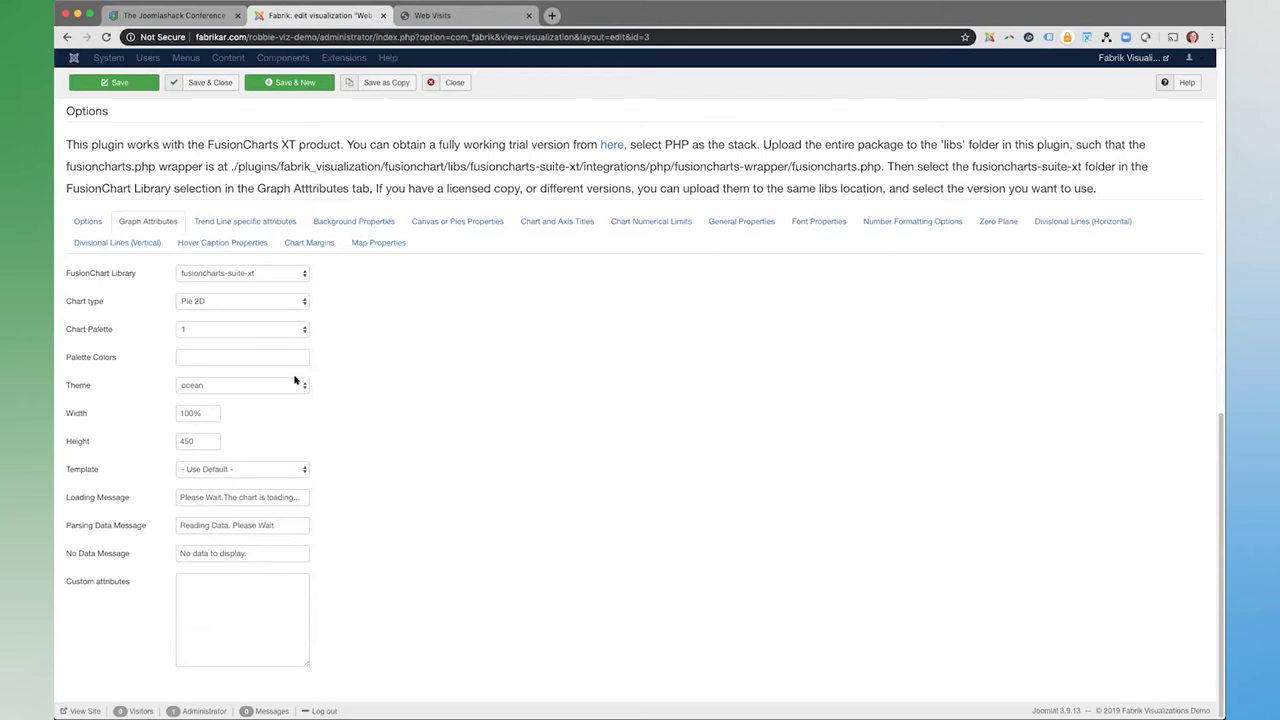
- Check the chart's theme choices and highlight its Caption setting, comparing it with the title on the public Web Visits page
click(245, 391)
click(443, 387)
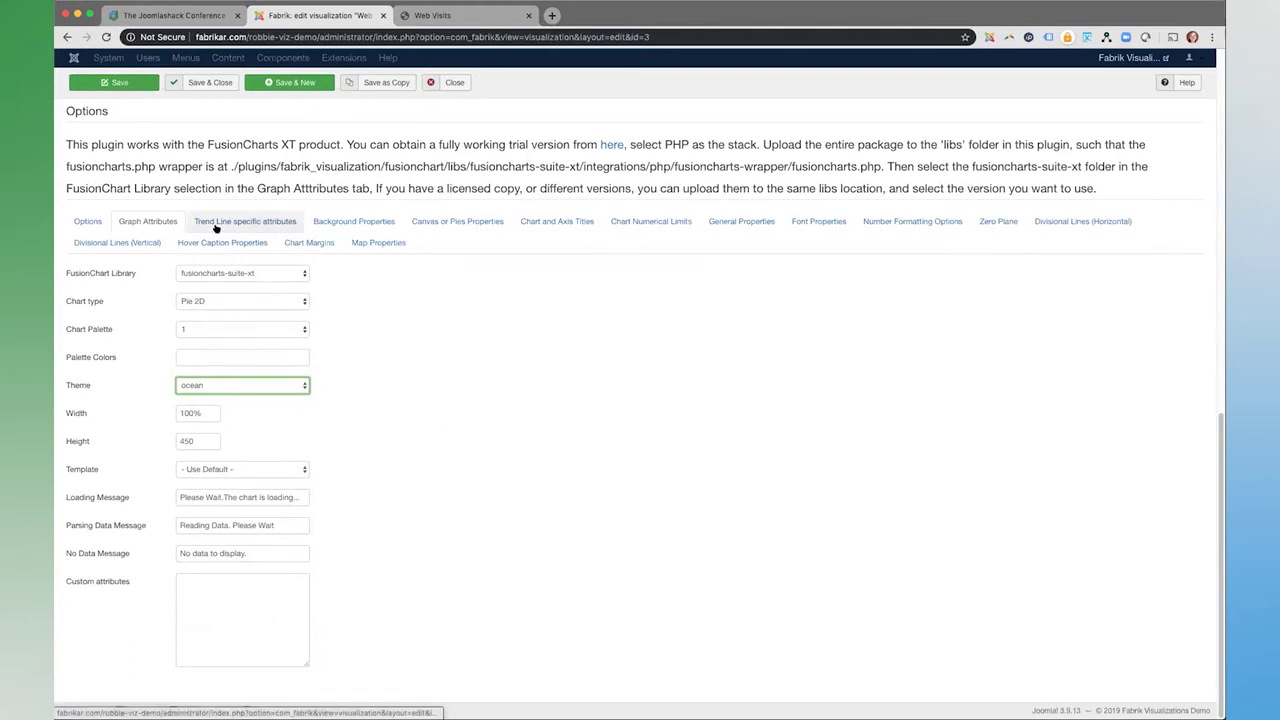
click(566, 220)
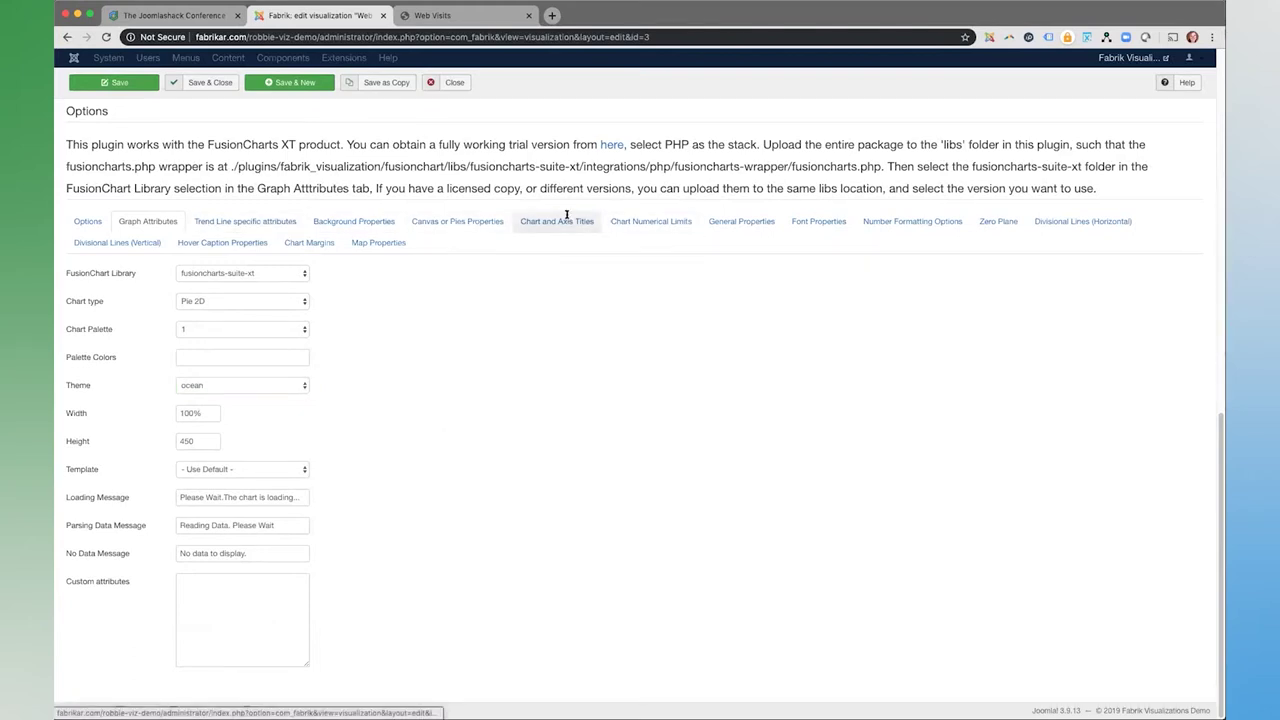
drag(249, 577, 179, 575)
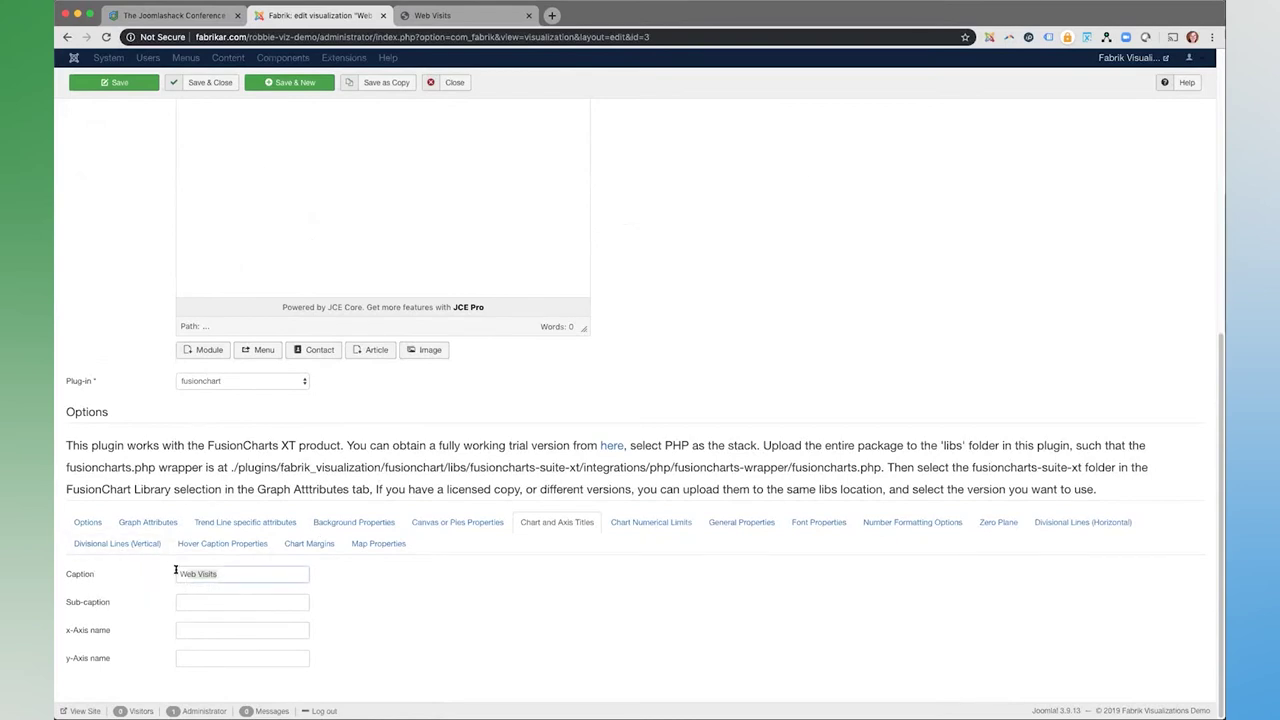
click(487, 16)
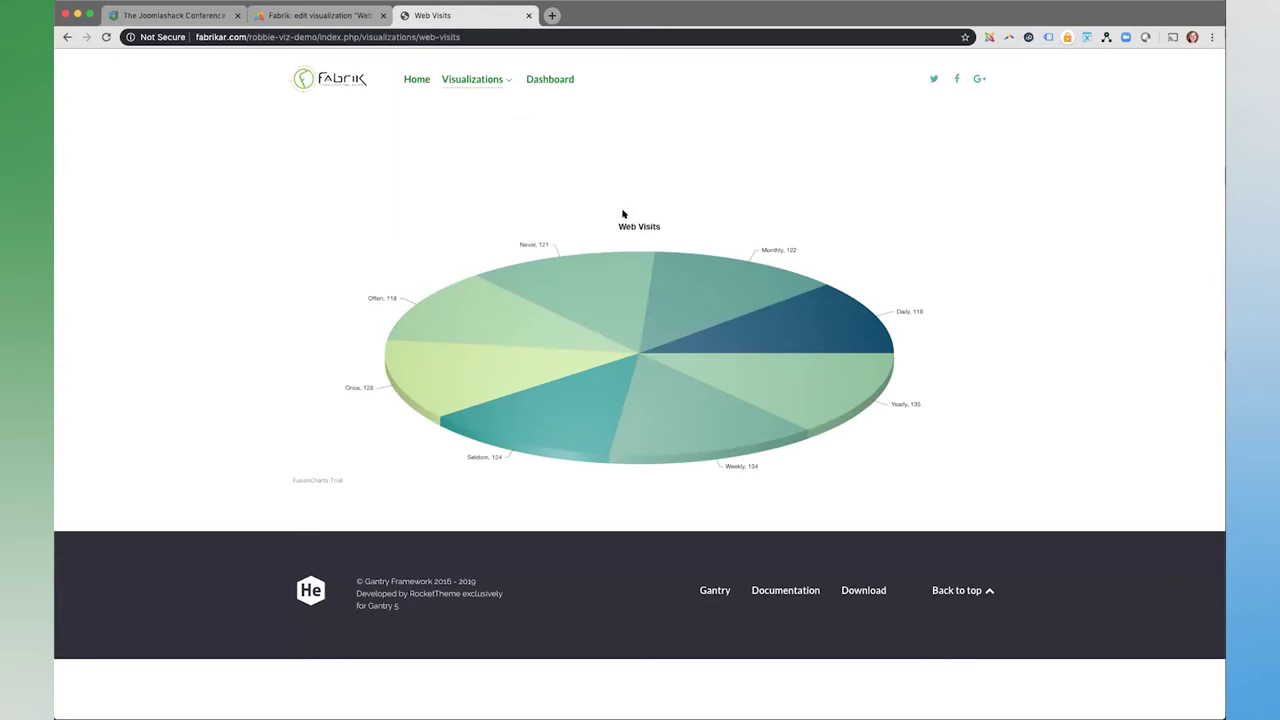
- Open the public Members by State map and inspect the member counts of individual states such as Texas, California and New York
mouse_move(475, 80)
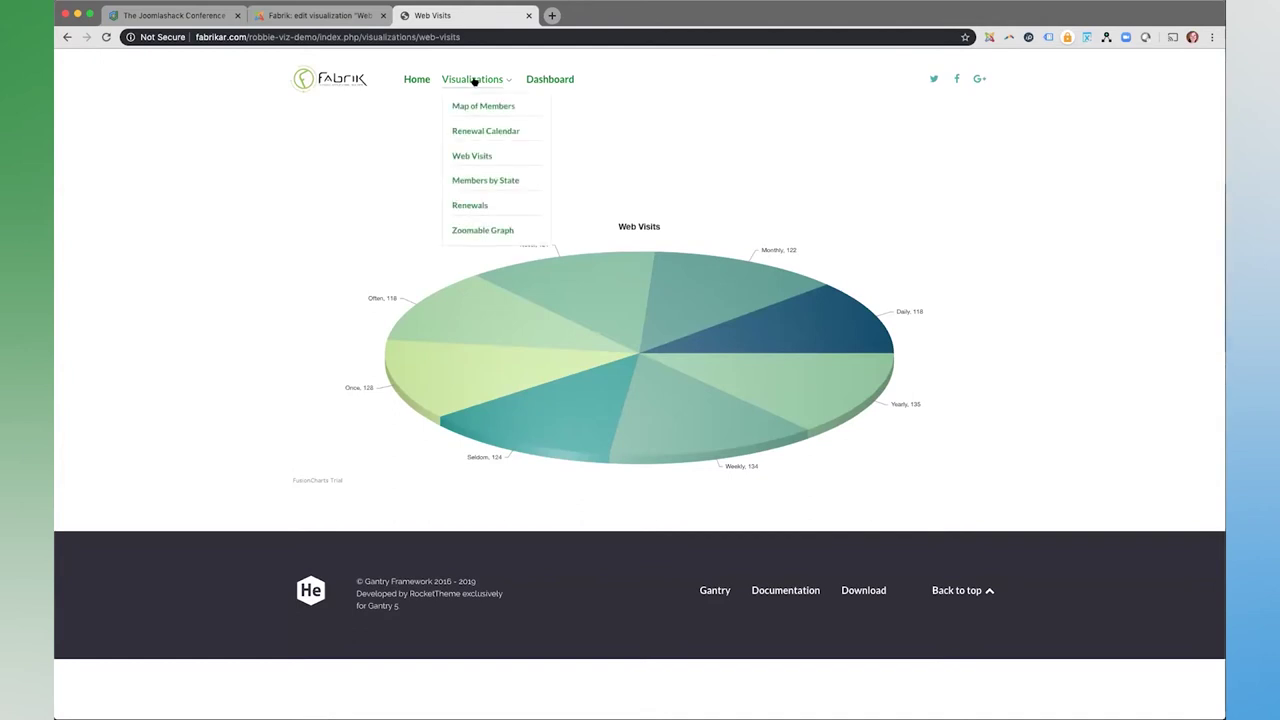
click(470, 182)
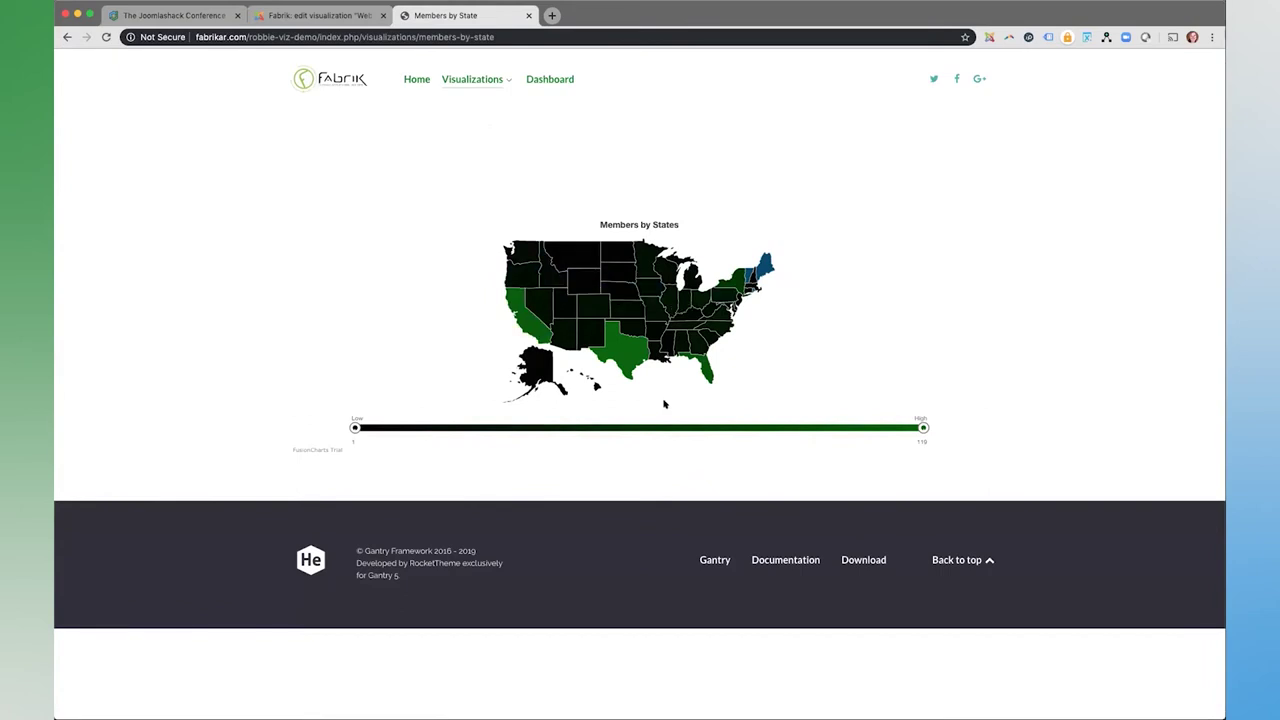
mouse_move(650, 285)
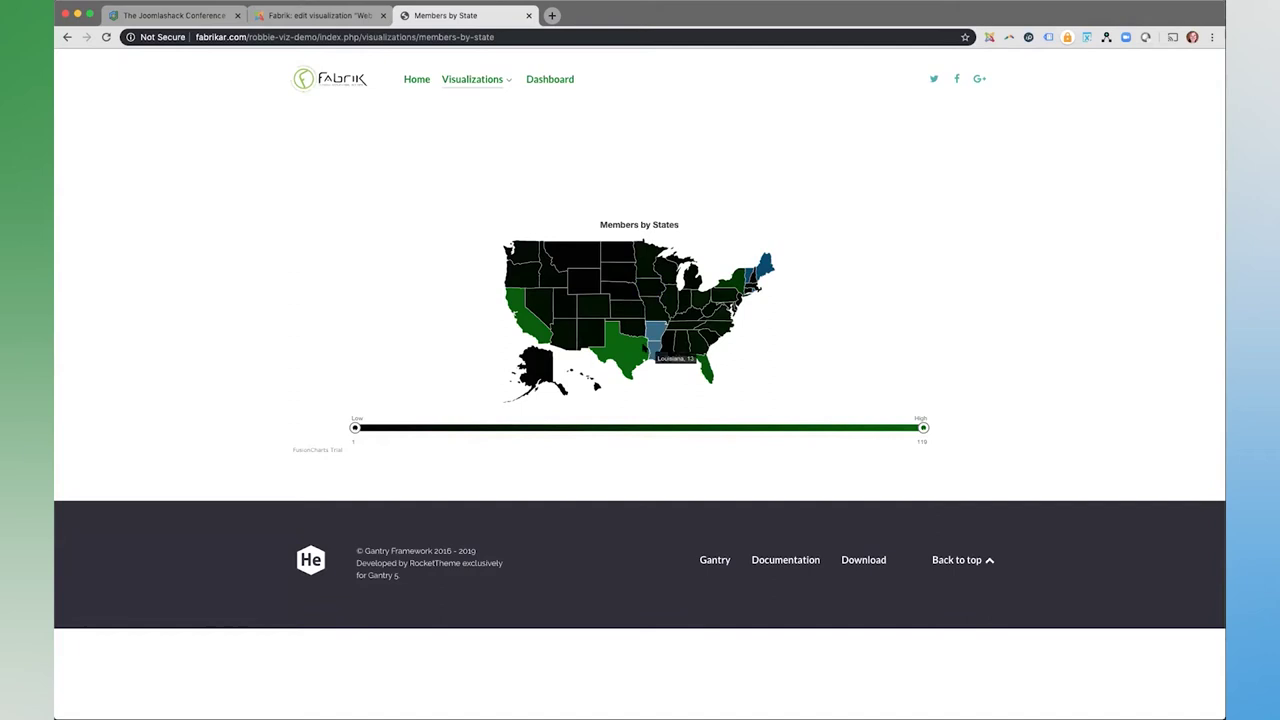
mouse_move(660, 314)
mouse_move(582, 336)
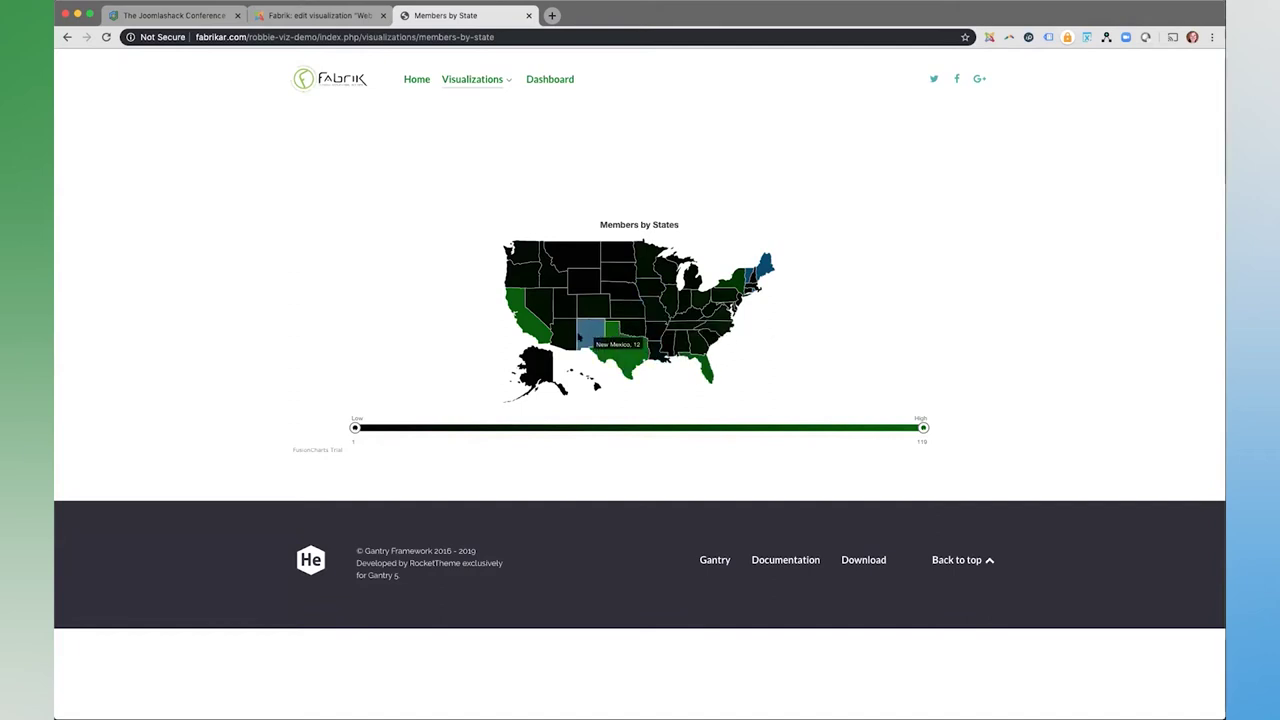
mouse_move(615, 349)
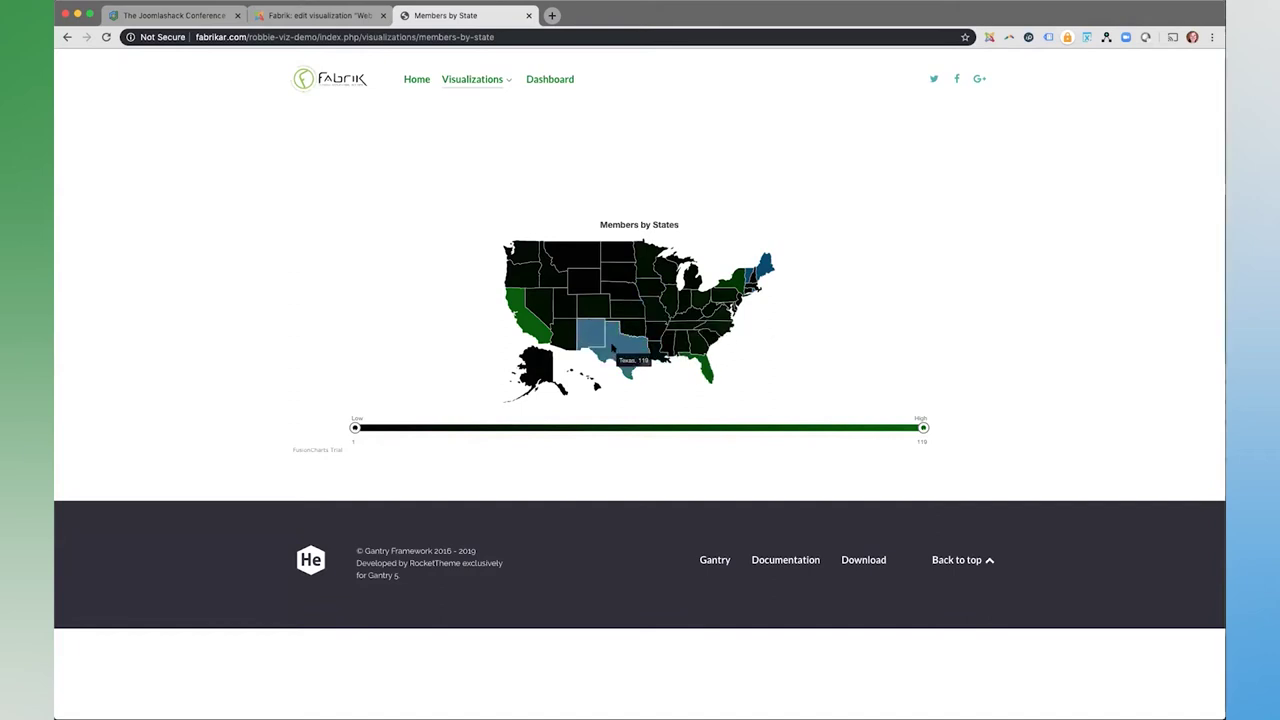
mouse_move(526, 328)
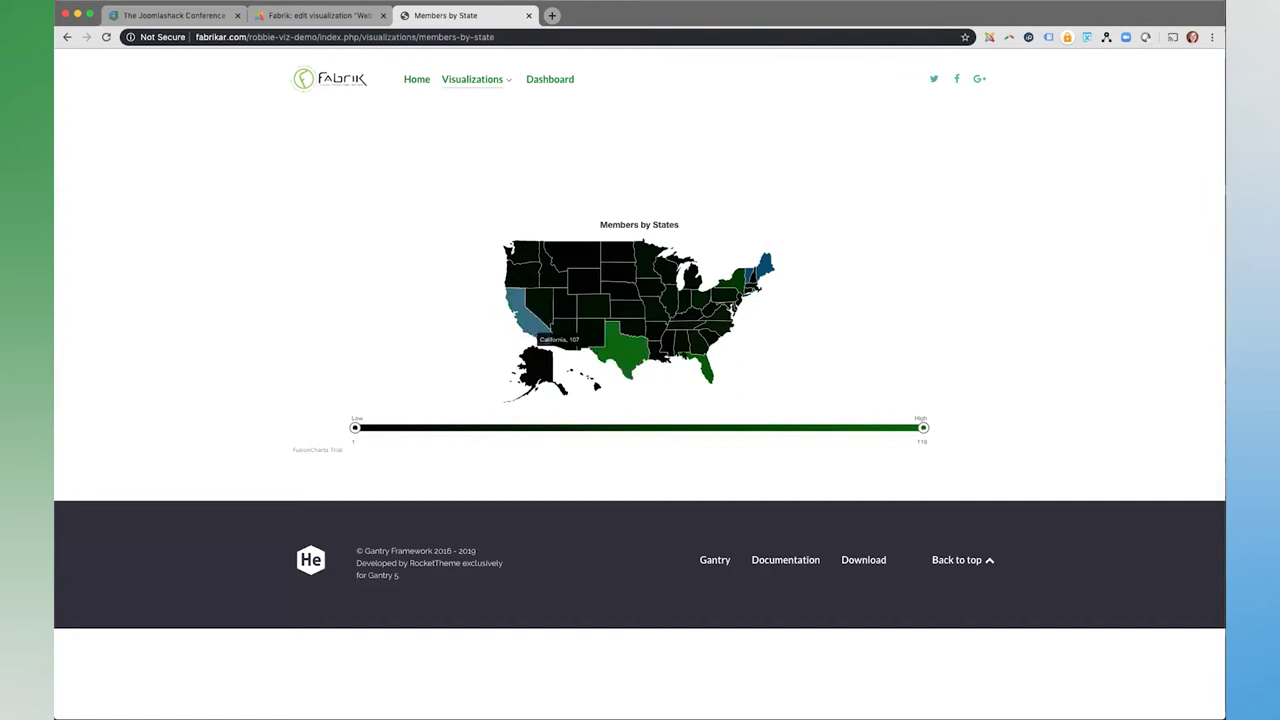
mouse_move(708, 372)
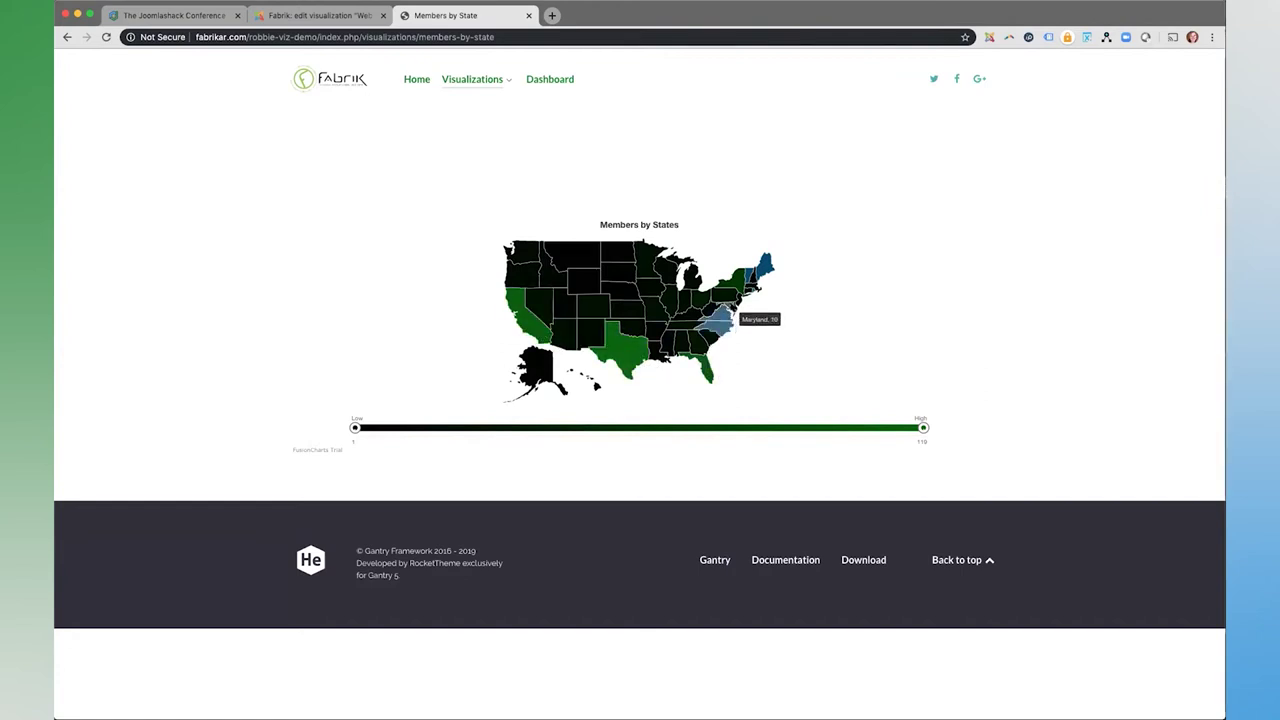
mouse_move(733, 298)
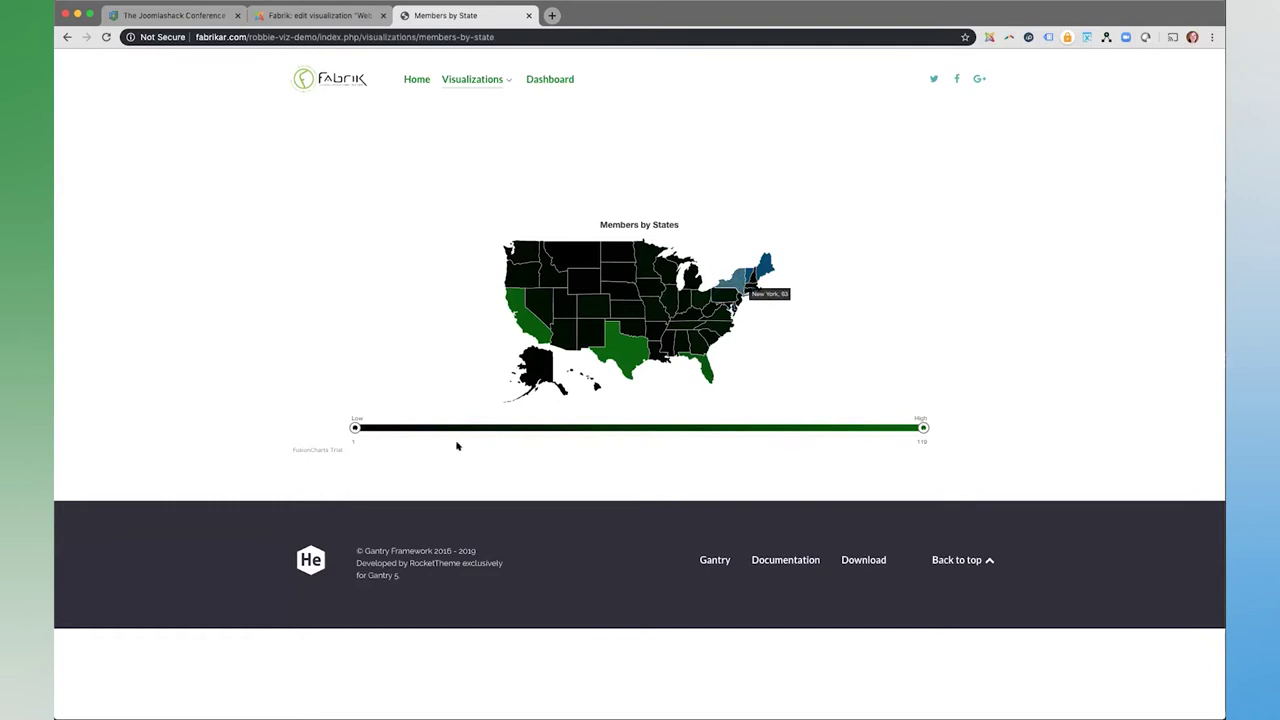
- Lower the map range's high limit to near the low end to isolate the states with few members, and restore it
mouse_move(353, 429)
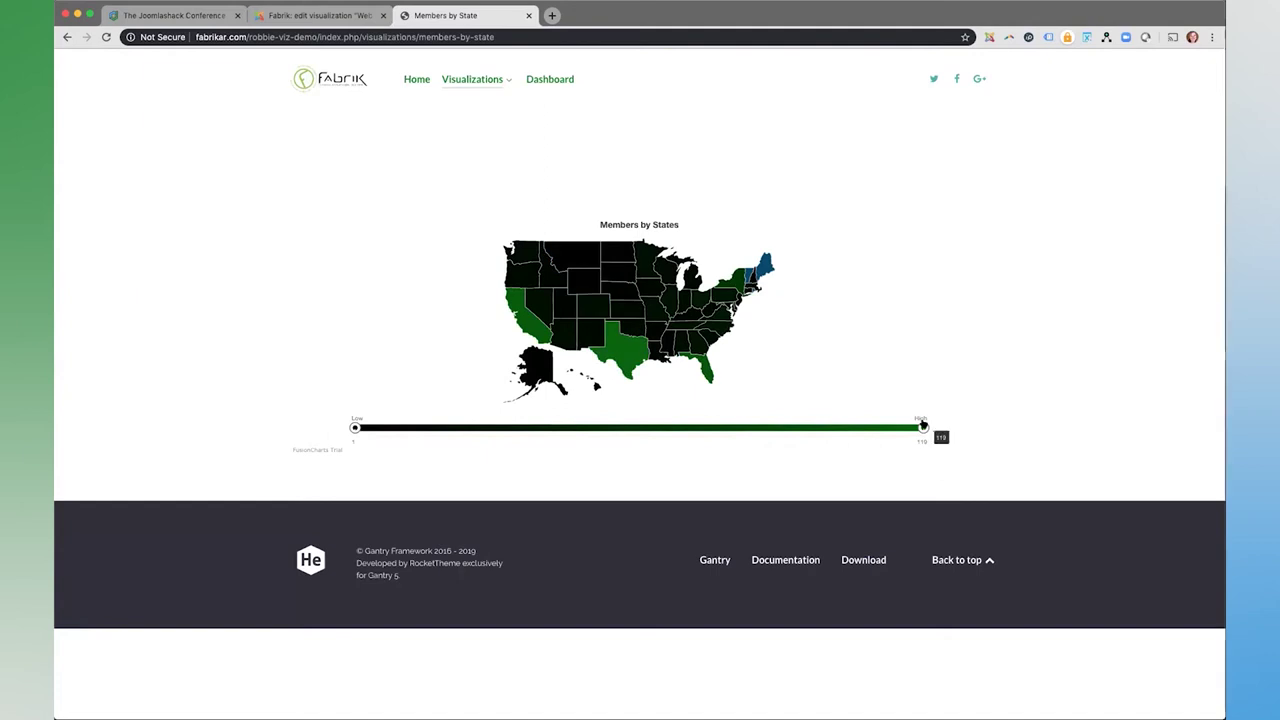
drag(925, 429, 403, 426)
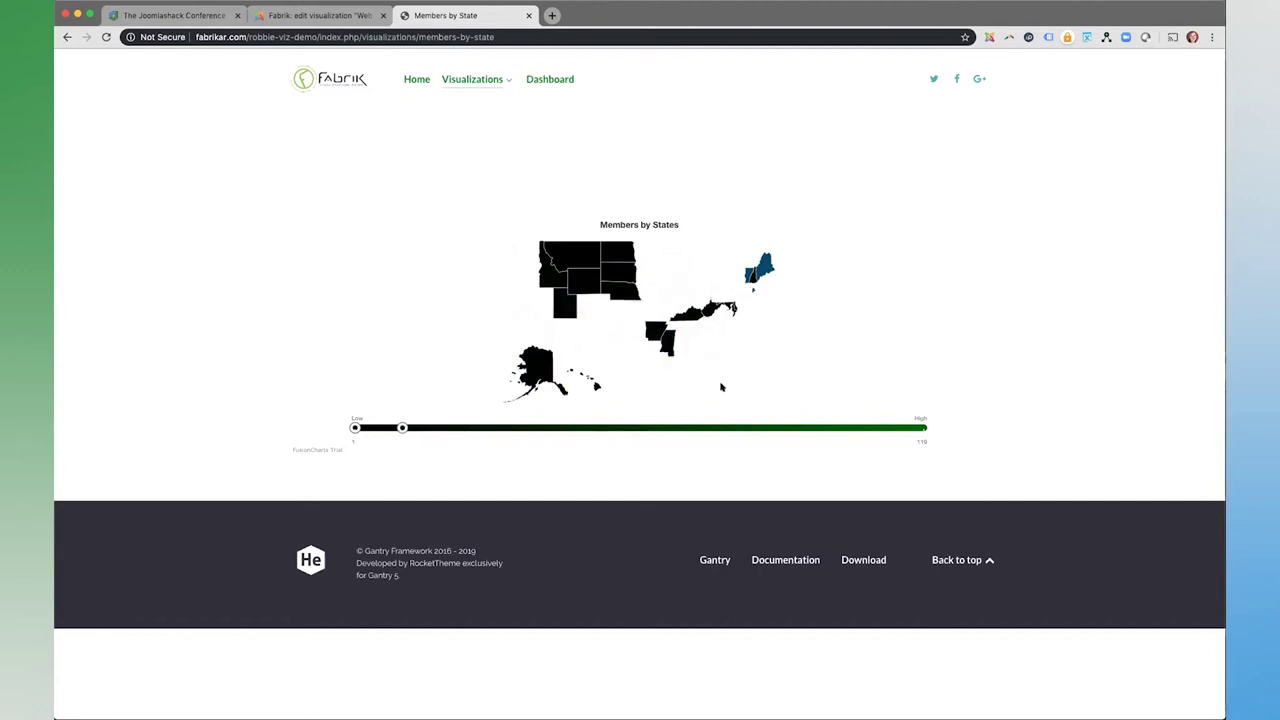
drag(401, 428, 946, 420)
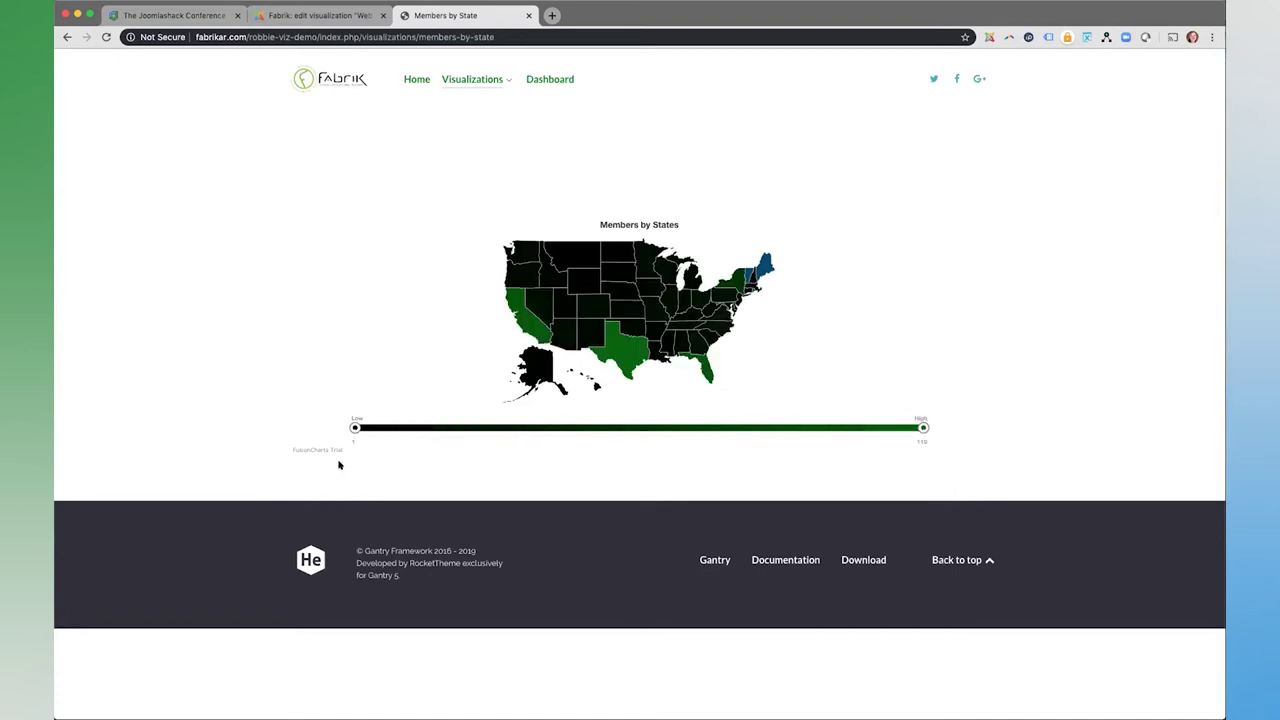
- Raise the map range's low limit to about 90 to isolate the states with most members, and restore the full range
drag(350, 428, 783, 437)
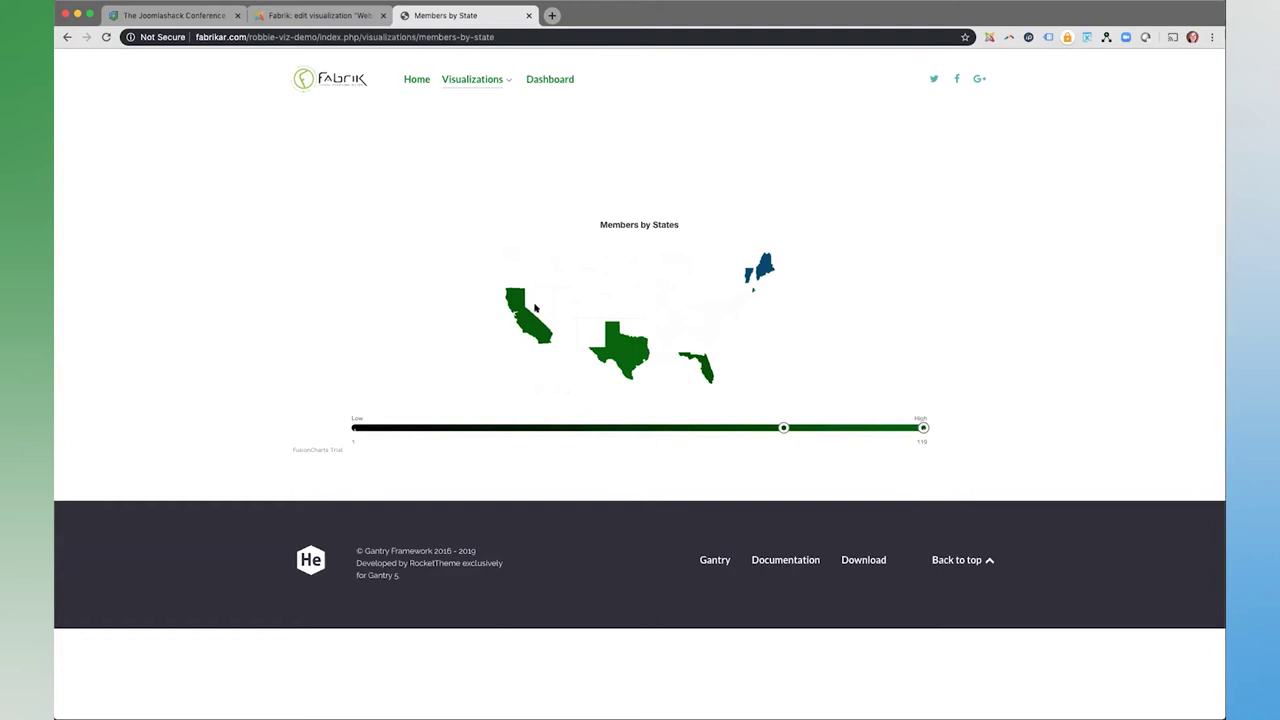
mouse_move(754, 375)
mouse_move(755, 284)
mouse_move(784, 430)
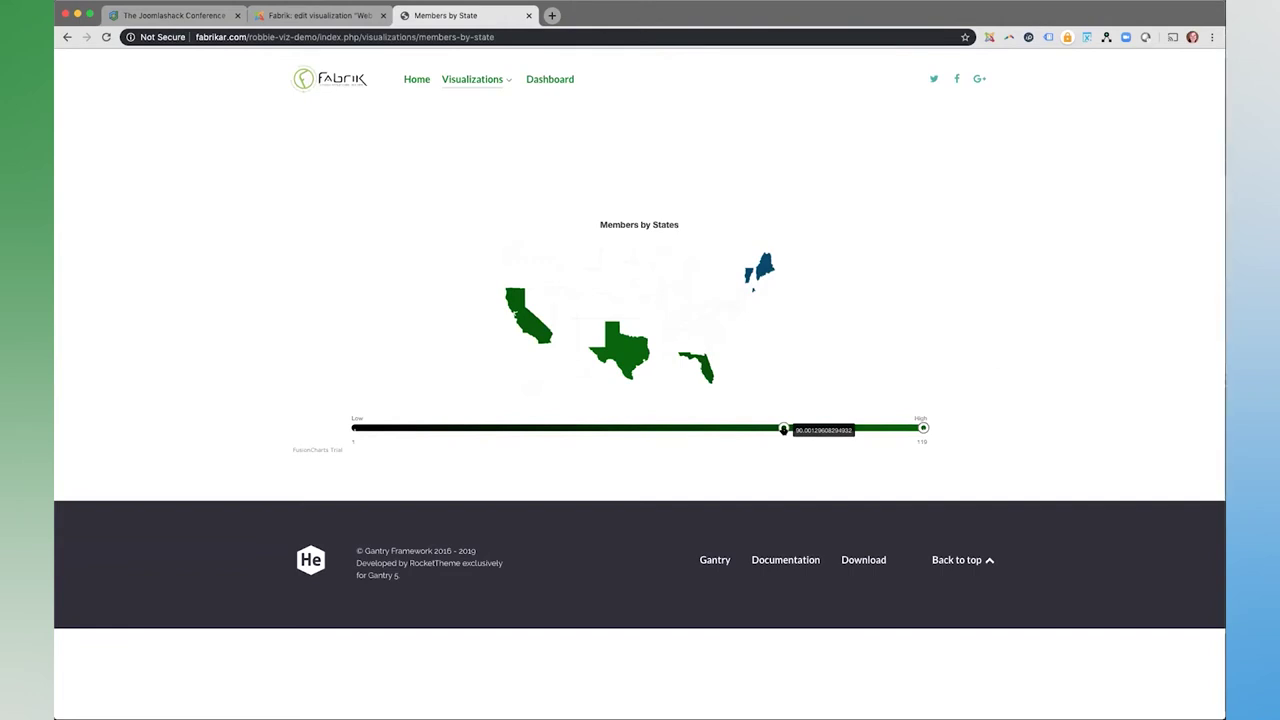
drag(784, 430, 352, 428)
mouse_move(928, 428)
mouse_down()
mouse_move(768, 428)
mouse_move(937, 414)
mouse_up()
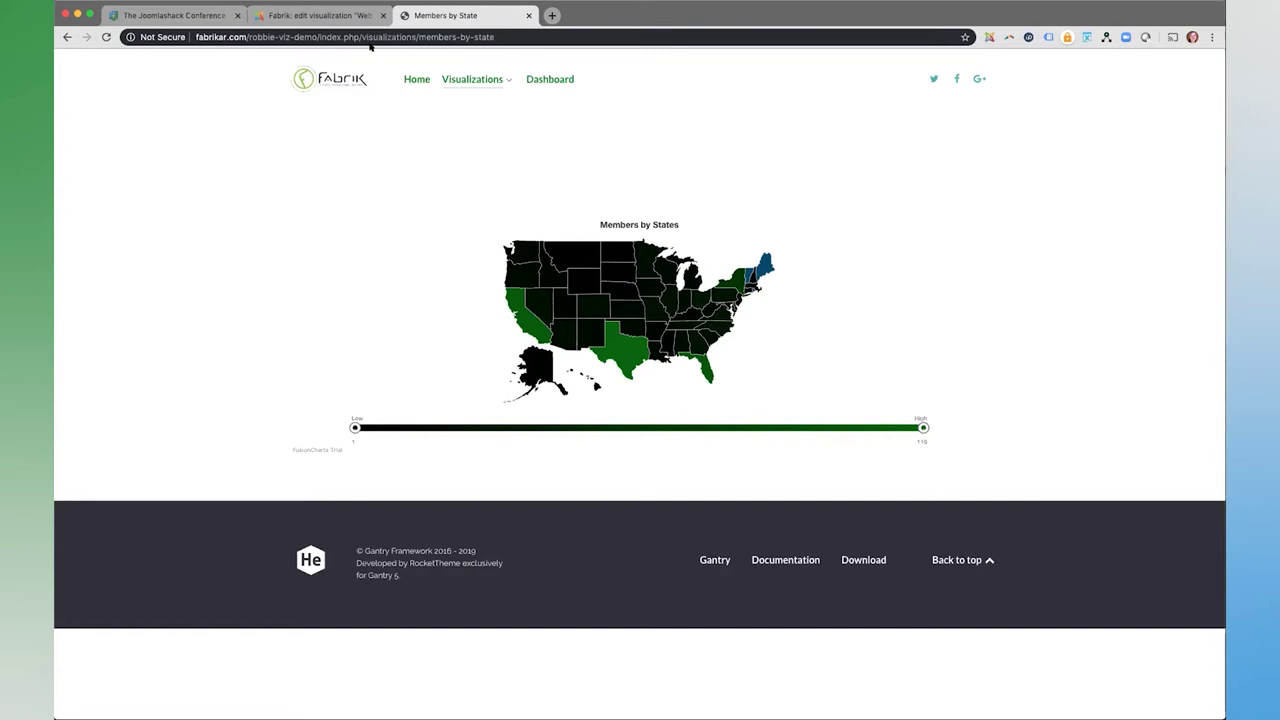
- Return to the administrator form and save and close the Web Visits visualization
click(335, 16)
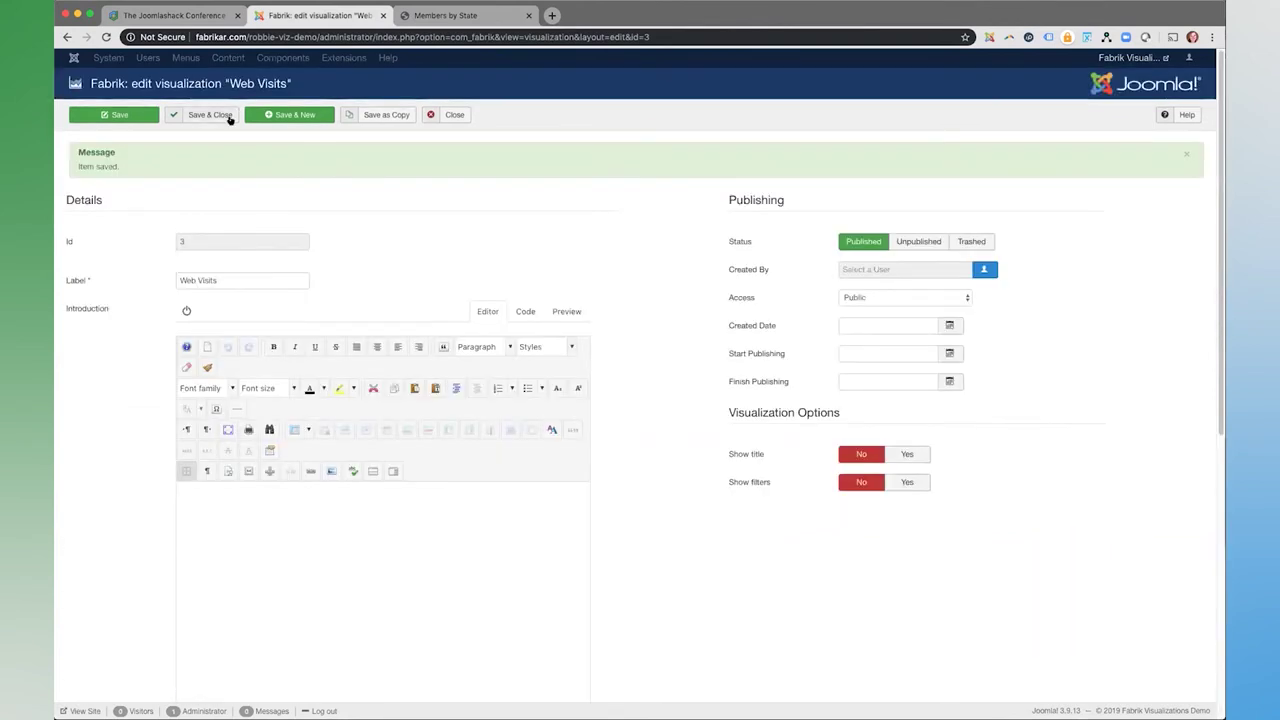
click(228, 120)
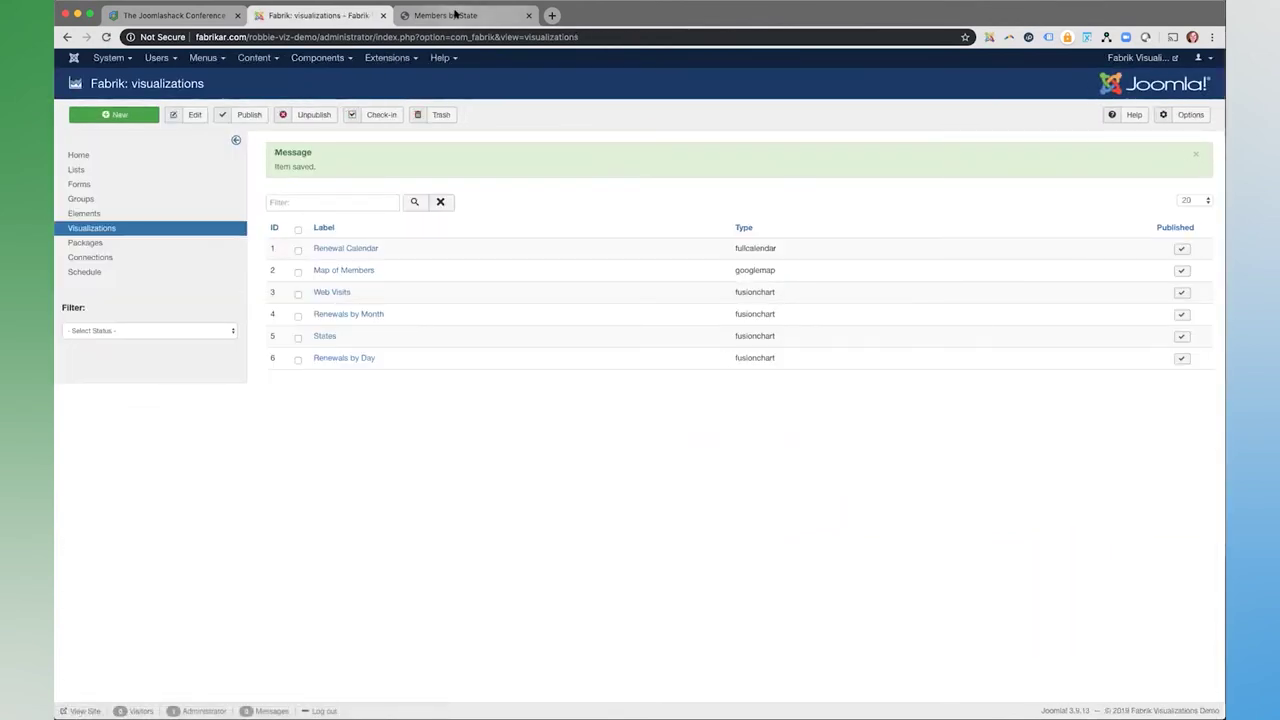
- Open the public Renewals chart and toggle its Paid and Unpaid series until only the Paid renewals are shown
click(455, 14)
mouse_move(489, 86)
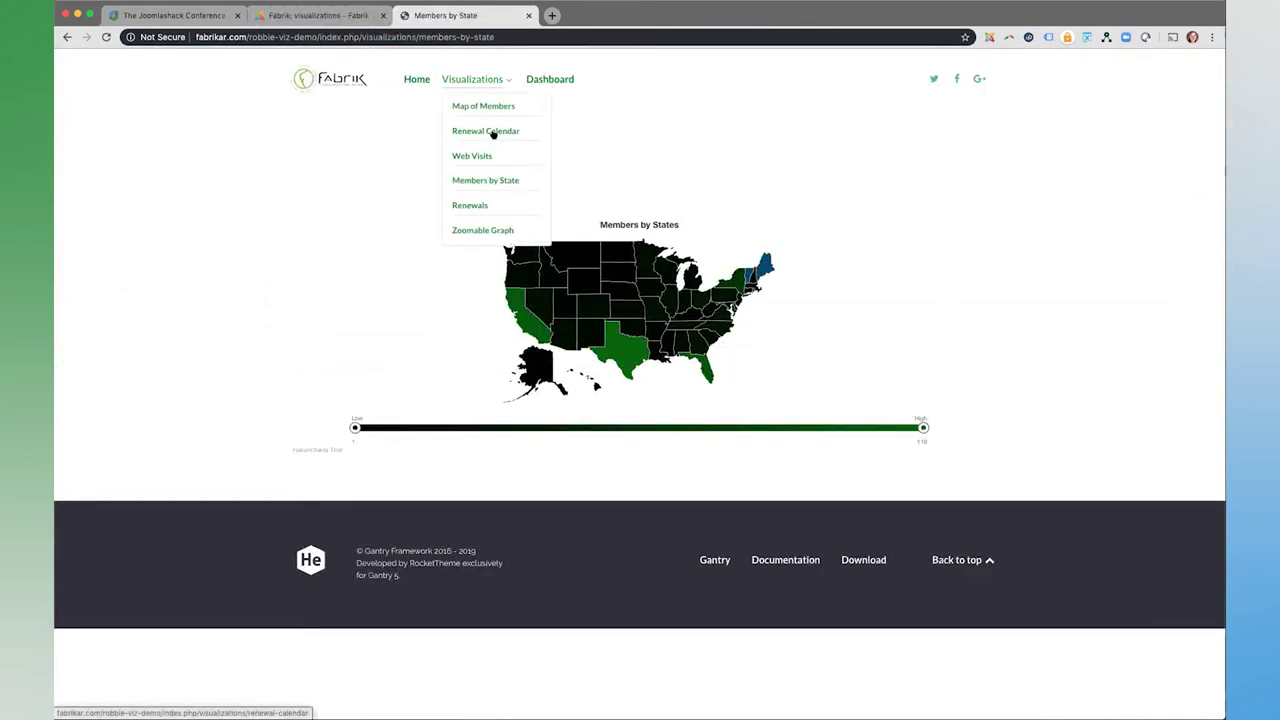
click(477, 205)
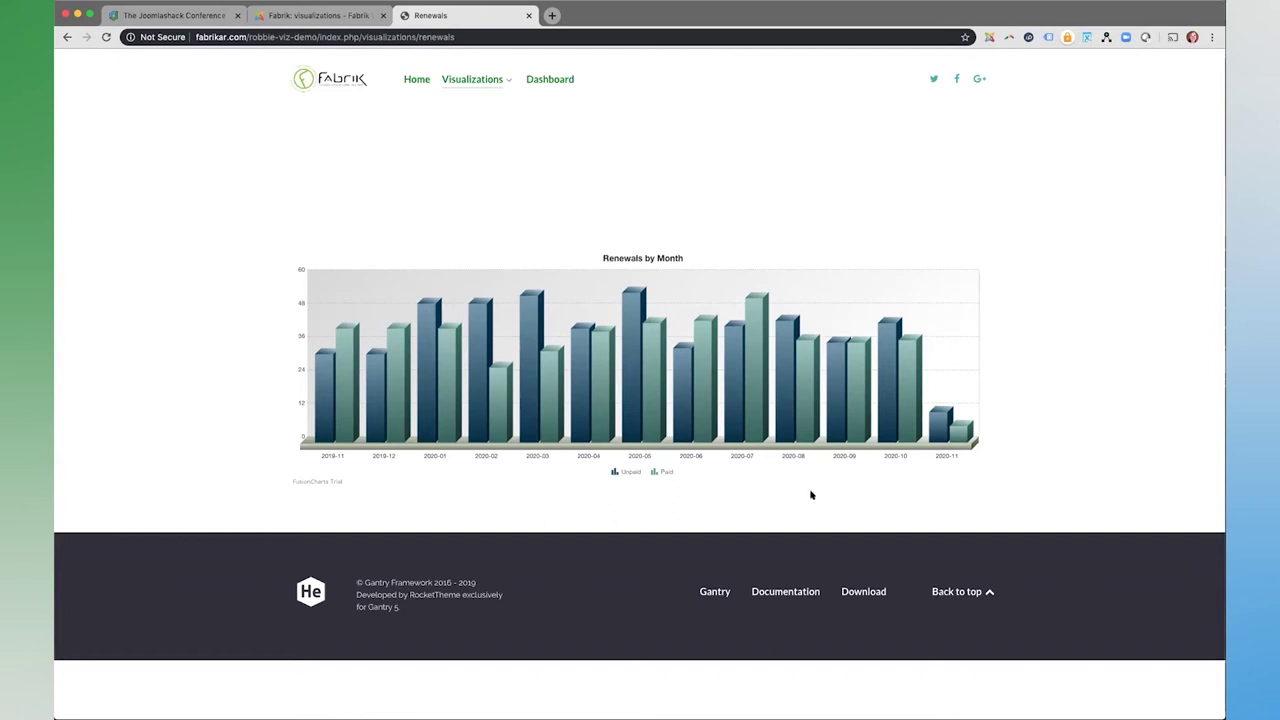
click(657, 472)
click(633, 474)
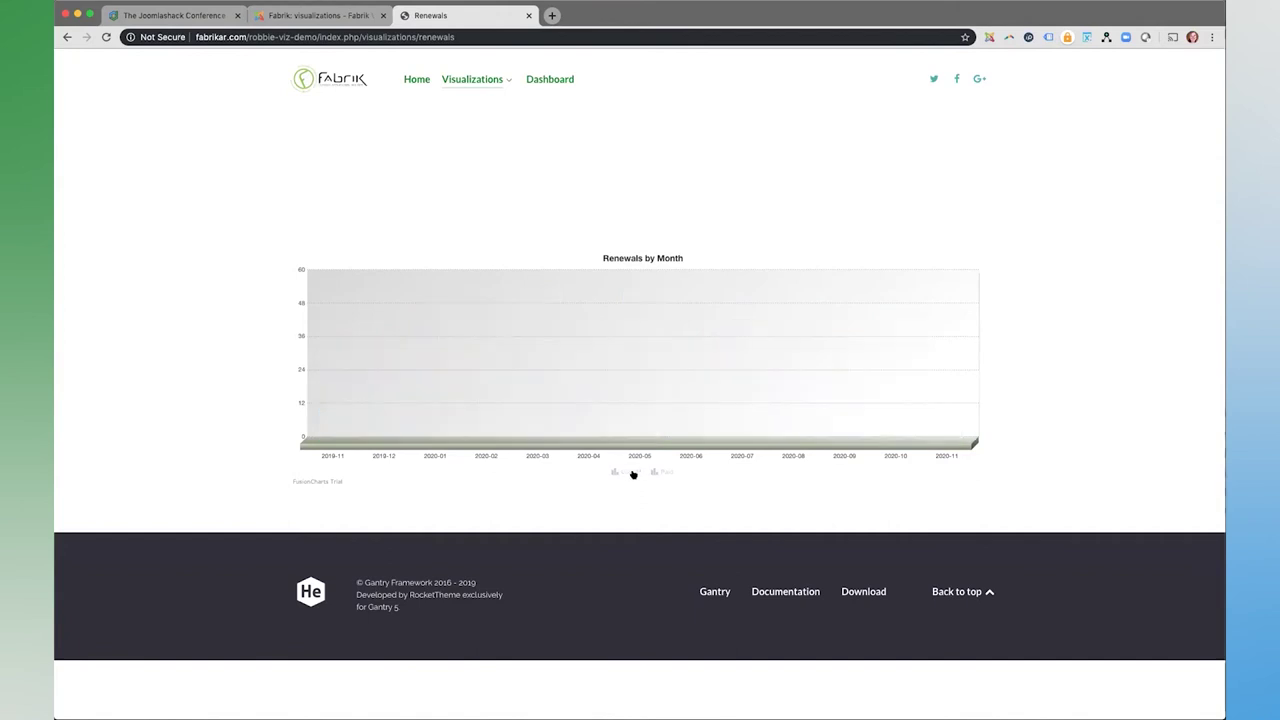
click(633, 474)
click(670, 469)
click(669, 470)
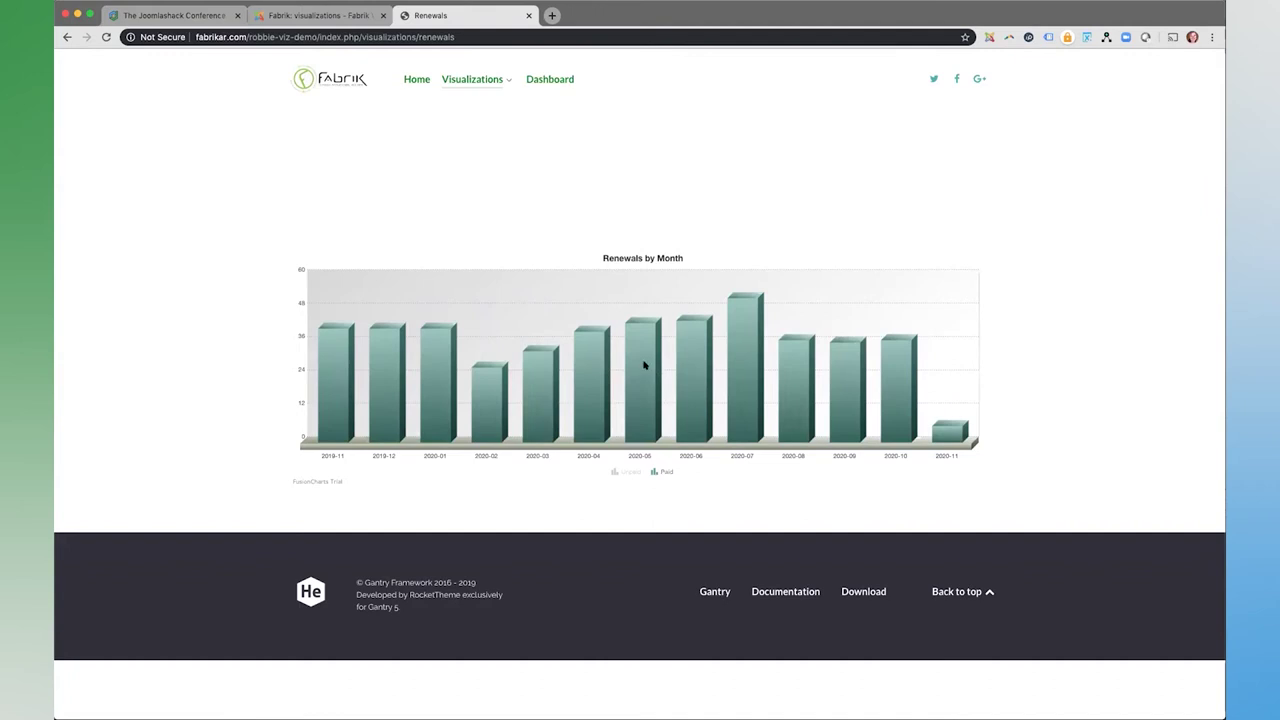
mouse_move(587, 379)
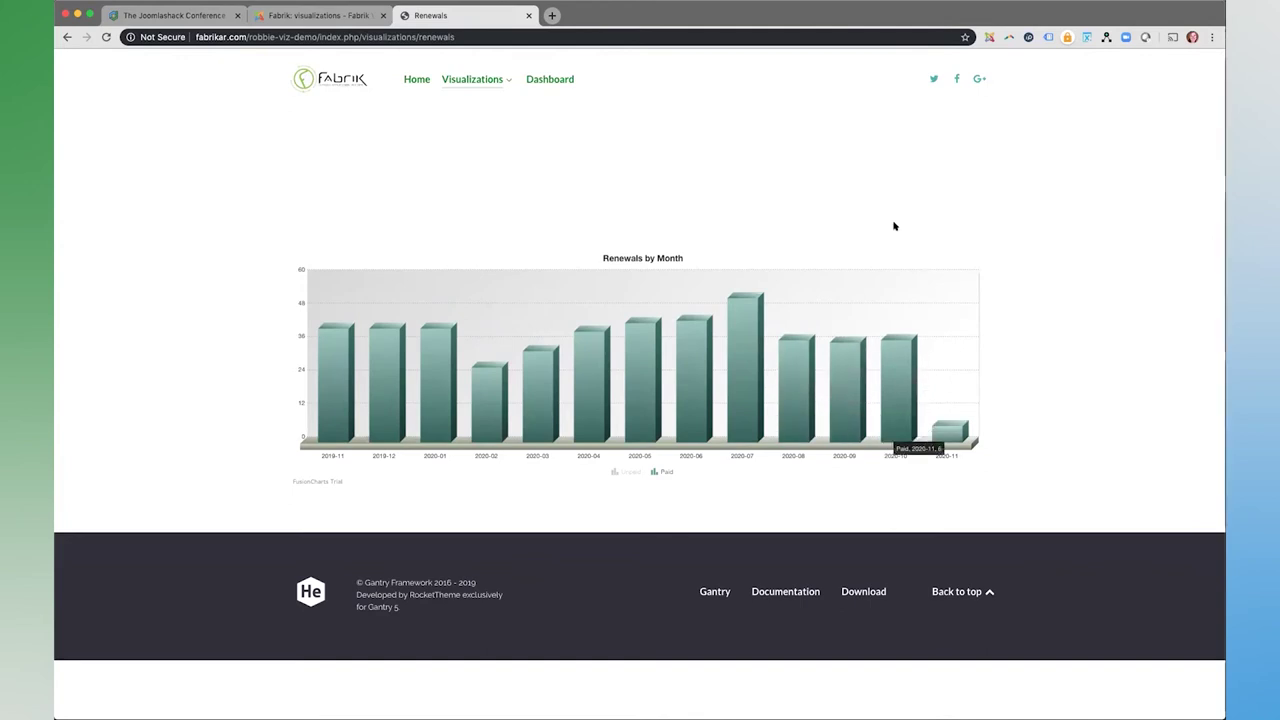
- Open the public Zoomable Graph and zoom the Renewals by Day chart into about 2020-03-25 to 2020-04-23
mouse_move(472, 85)
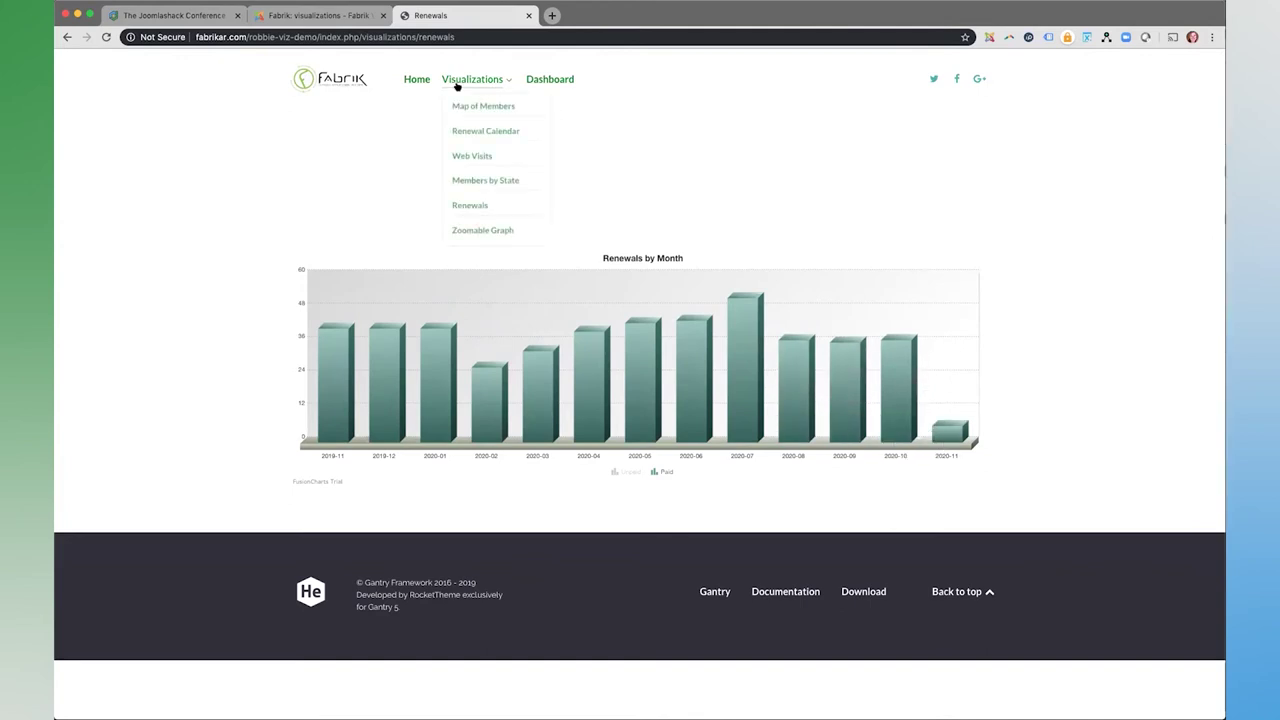
click(483, 232)
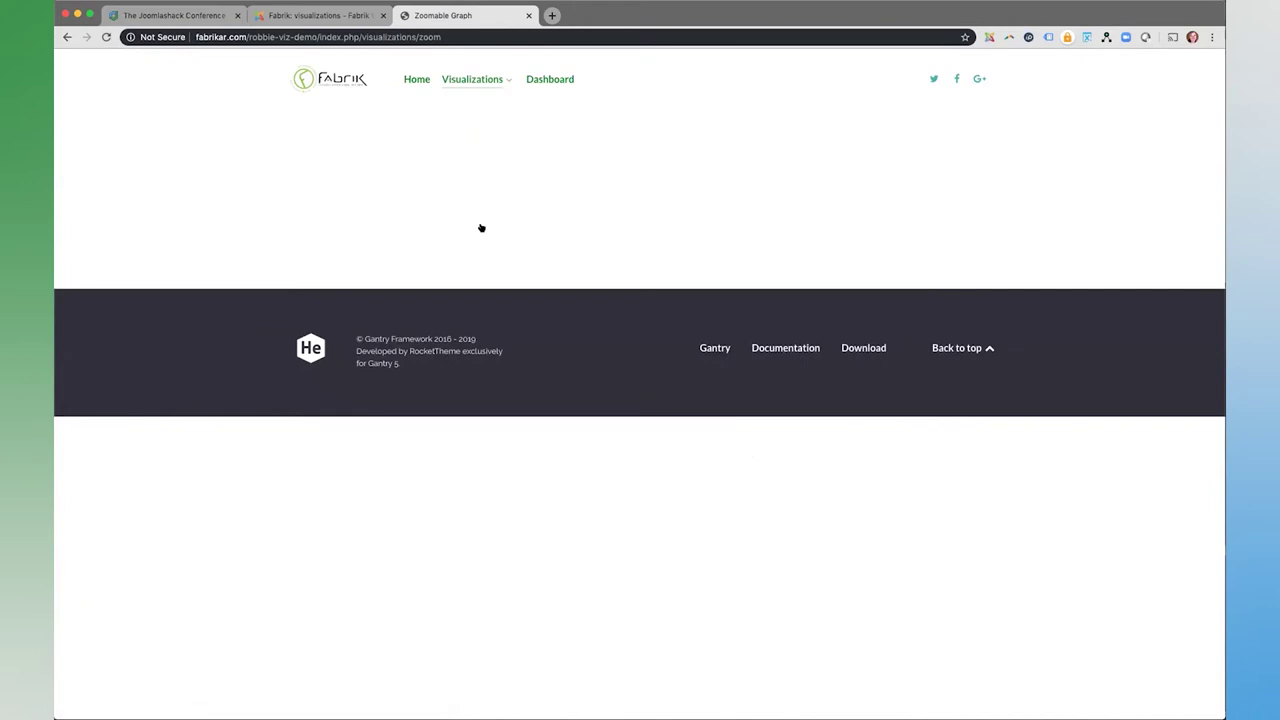
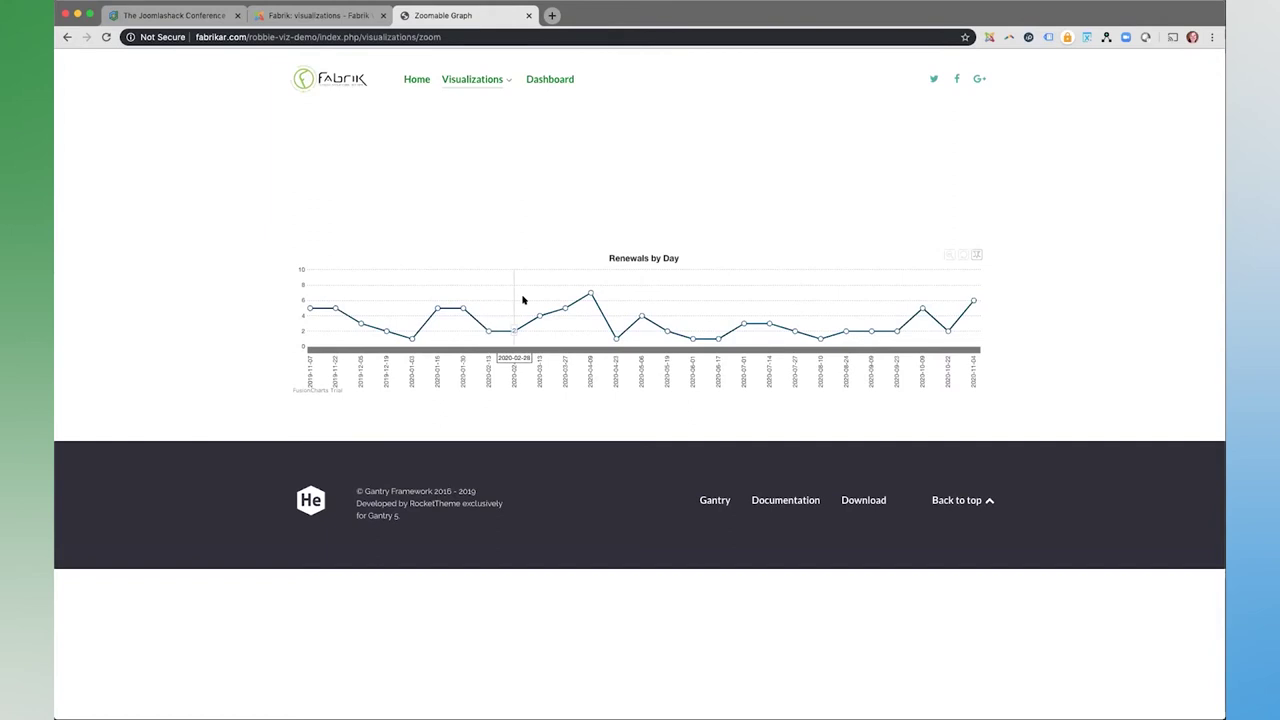
drag(557, 293, 615, 297)
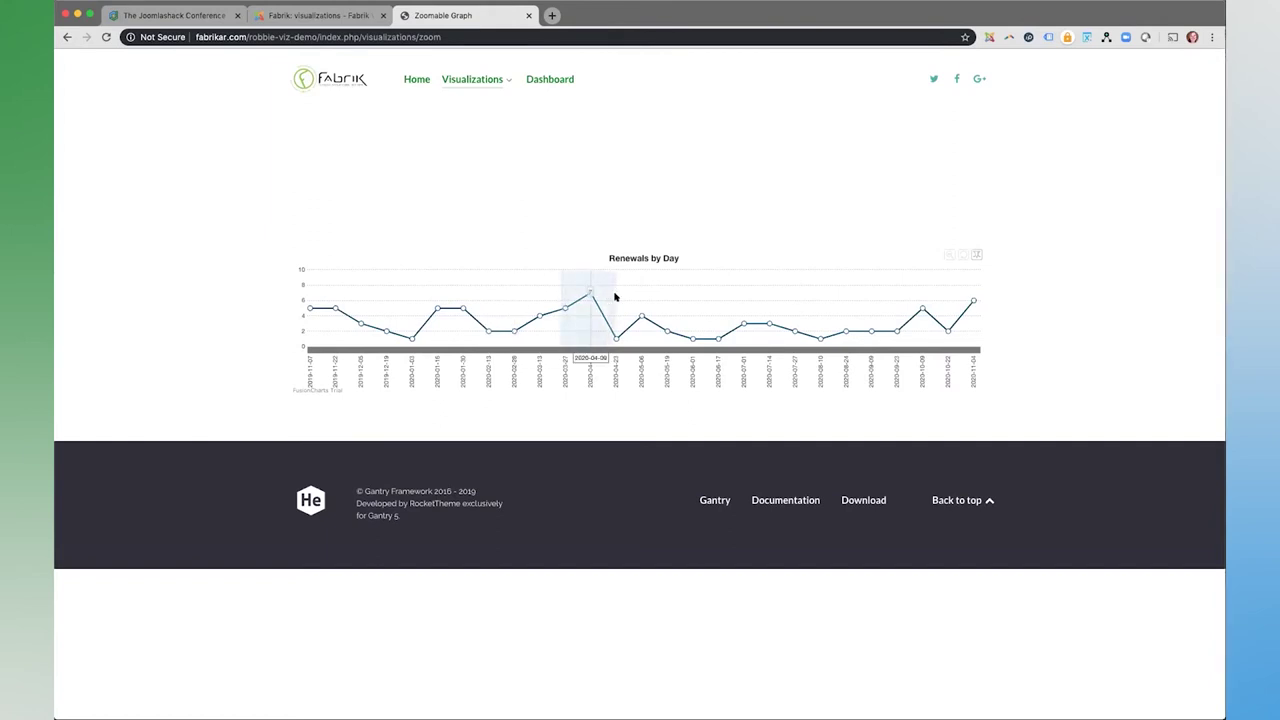
drag(643, 278, 643, 278)
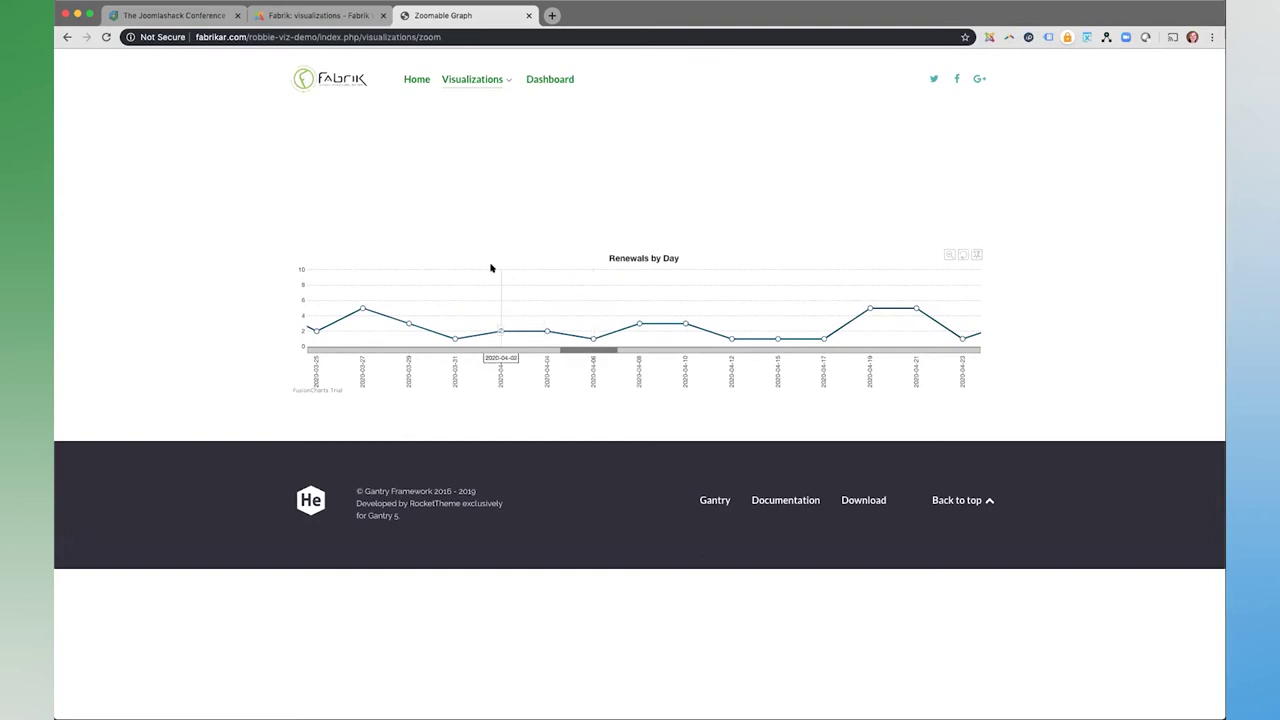
- Zoom further into early April 2020, shift the visible range to about 2020-04-08 to 2020-04-17, and restore the full date range
drag(497, 275, 715, 275)
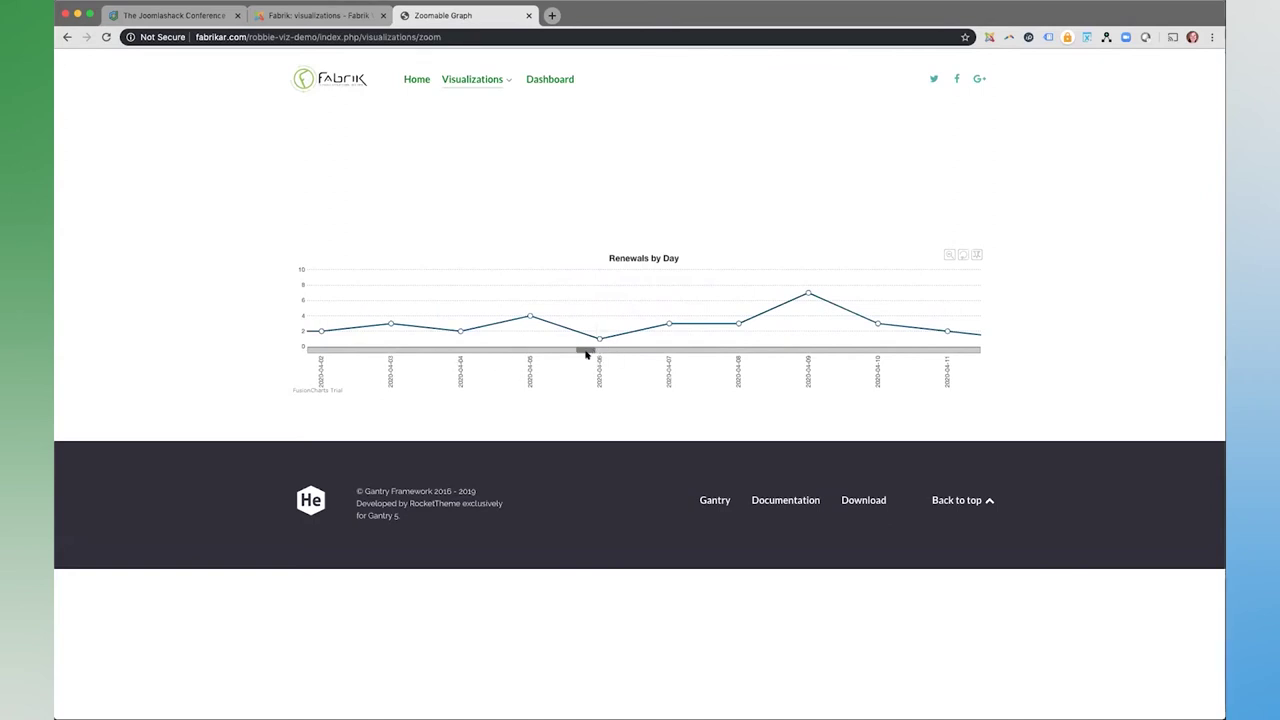
mouse_move(588, 351)
mouse_down()
mouse_move(540, 351)
mouse_move(596, 345)
mouse_up()
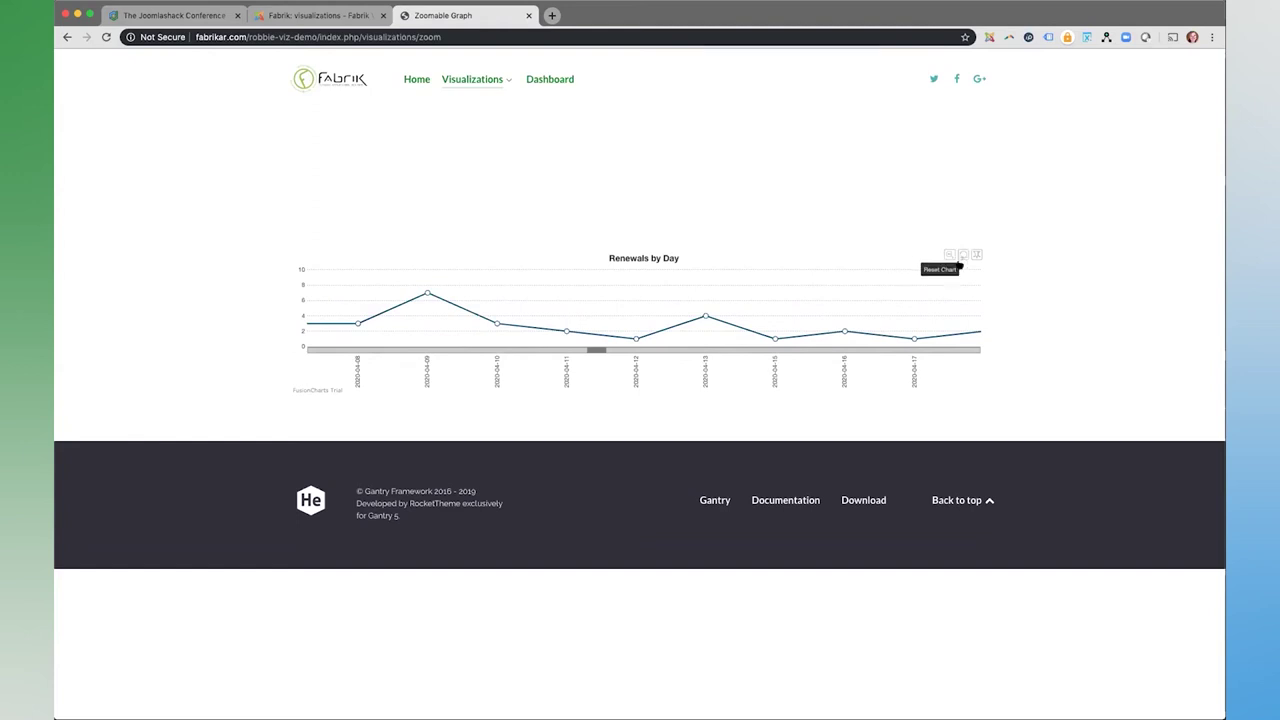
click(950, 255)
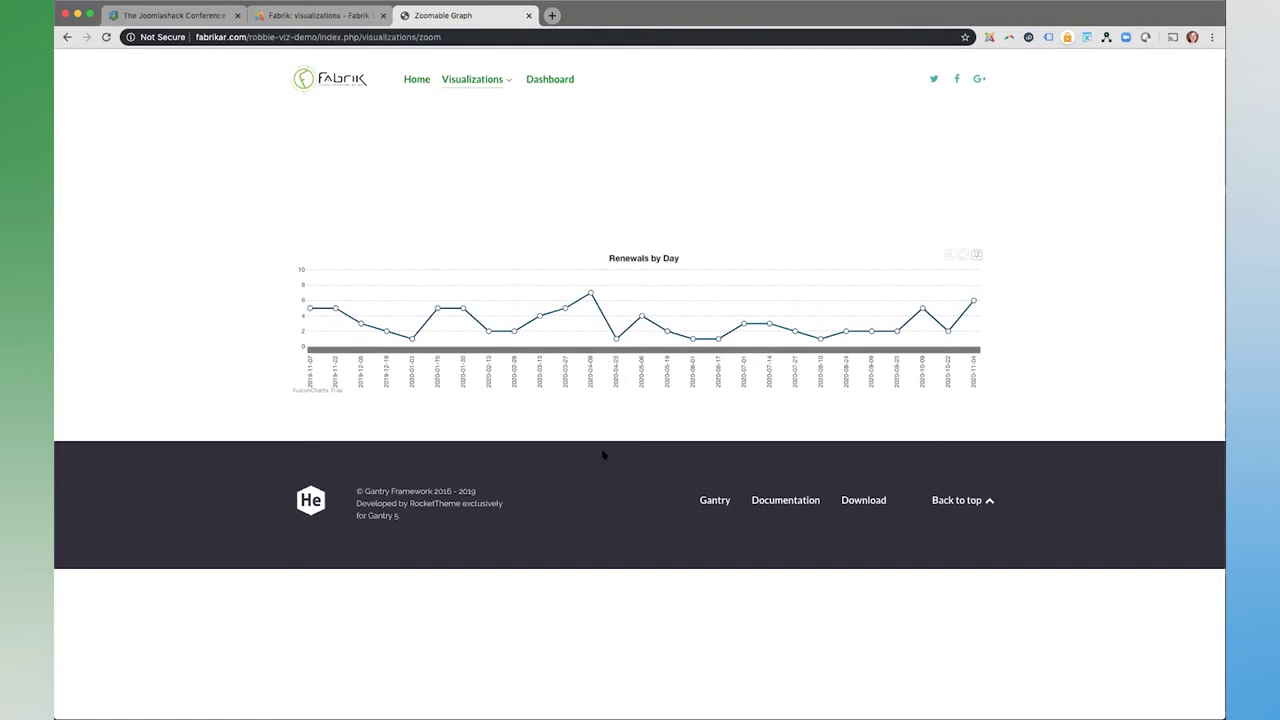
- In the Joomla administrator, open the Helium - Dashboard template style and examine the module positions in its layout
mouse_move(486, 80)
click(340, 17)
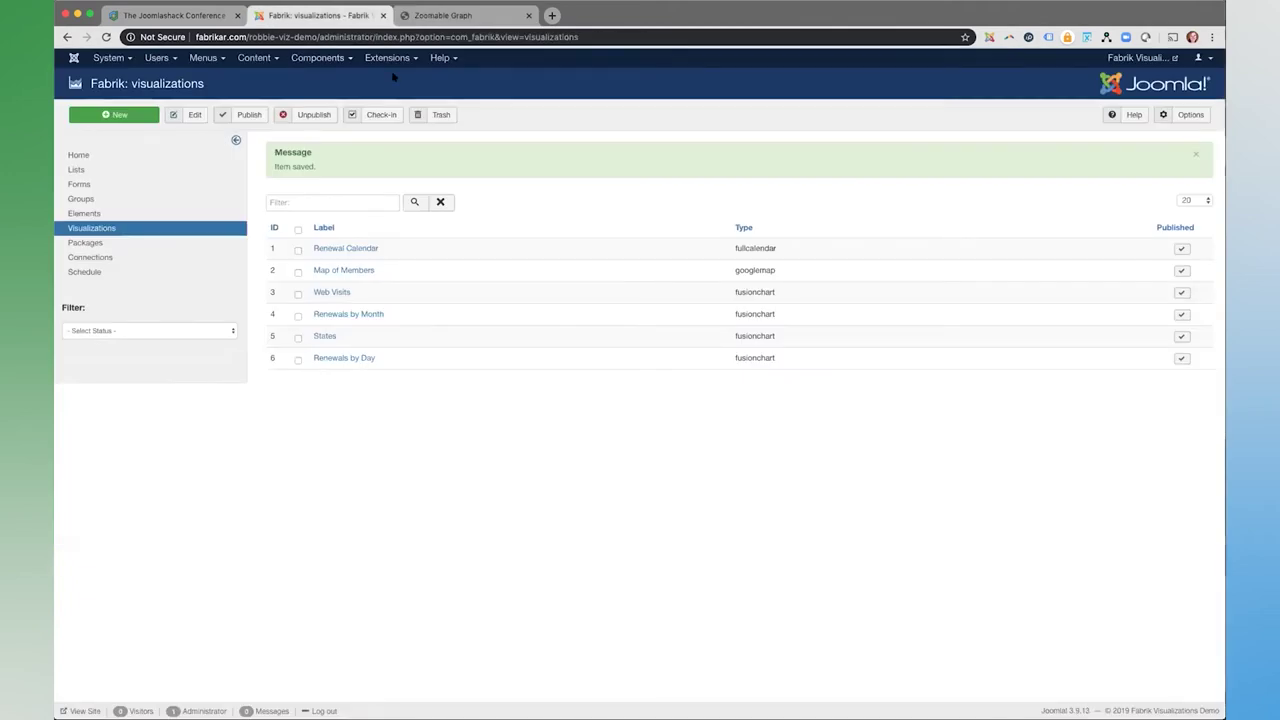
click(390, 58)
mouse_move(400, 132)
click(478, 132)
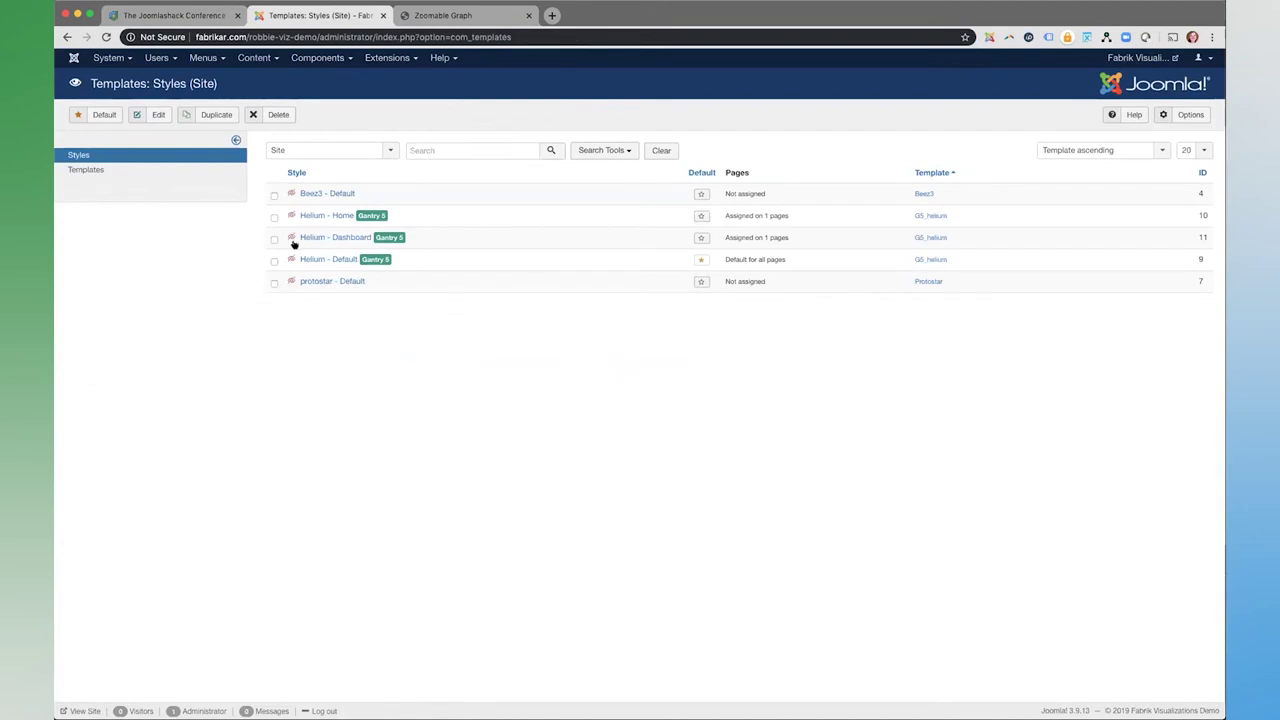
click(326, 240)
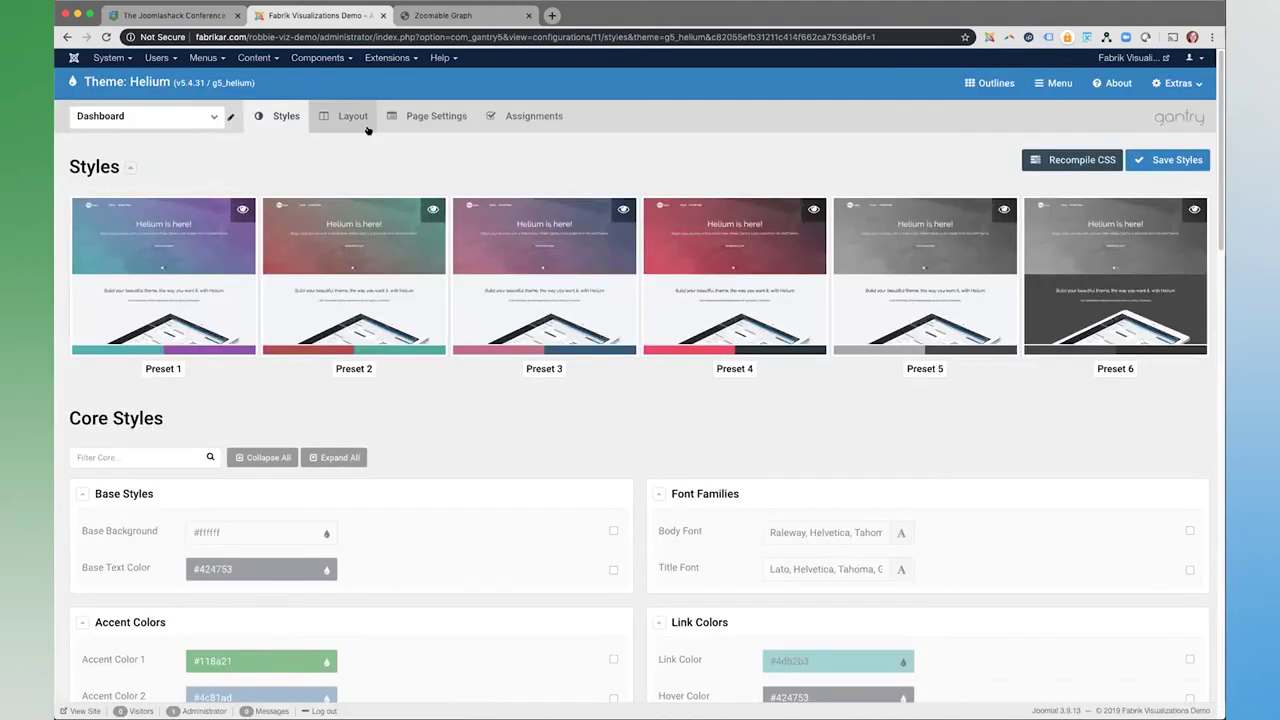
click(352, 117)
scroll(1091, 434, down, 5)
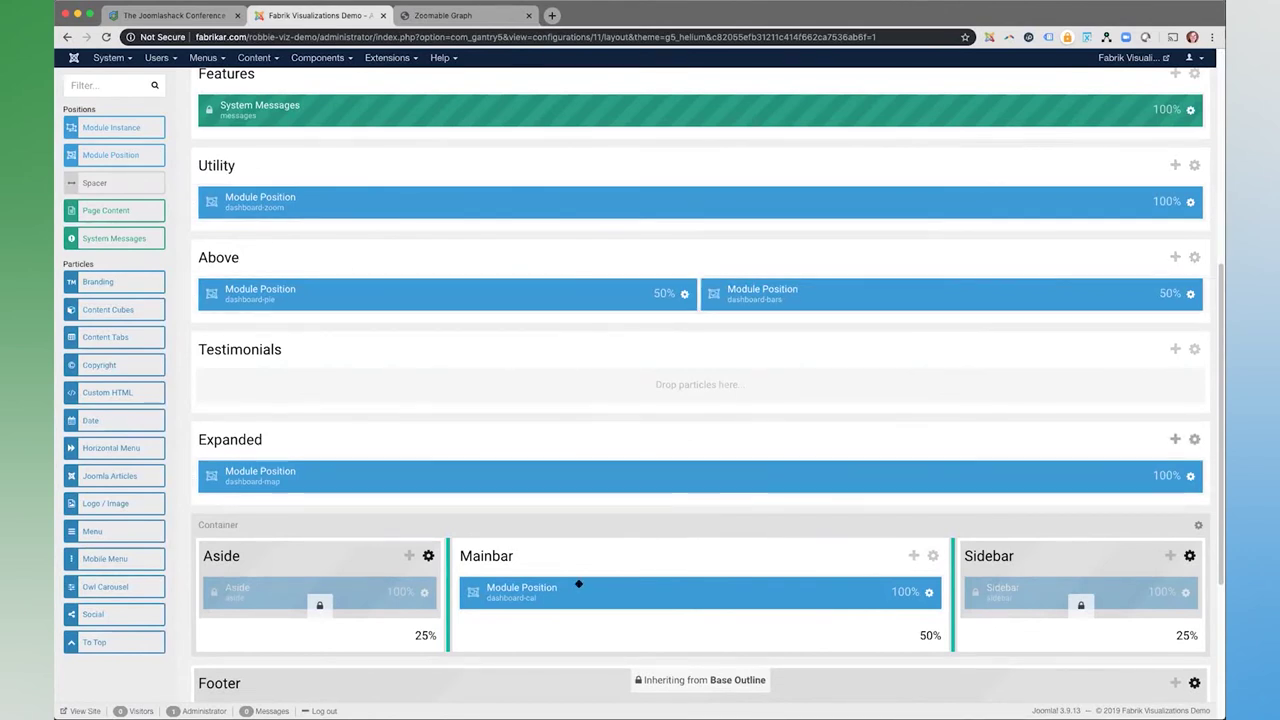
scroll(409, 120, up, 5)
- Open the Bar Chart site module and highlight its {fabrik view=visualization id=4} content tag
click(383, 58)
click(387, 103)
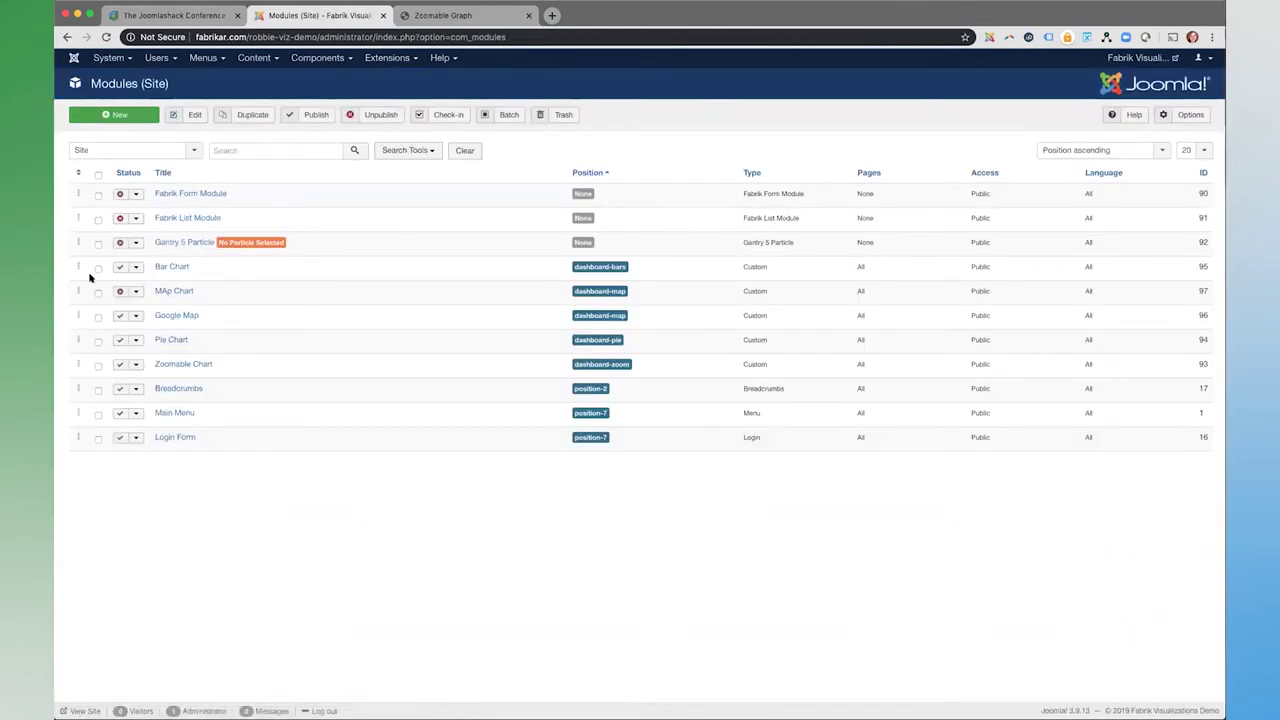
click(160, 267)
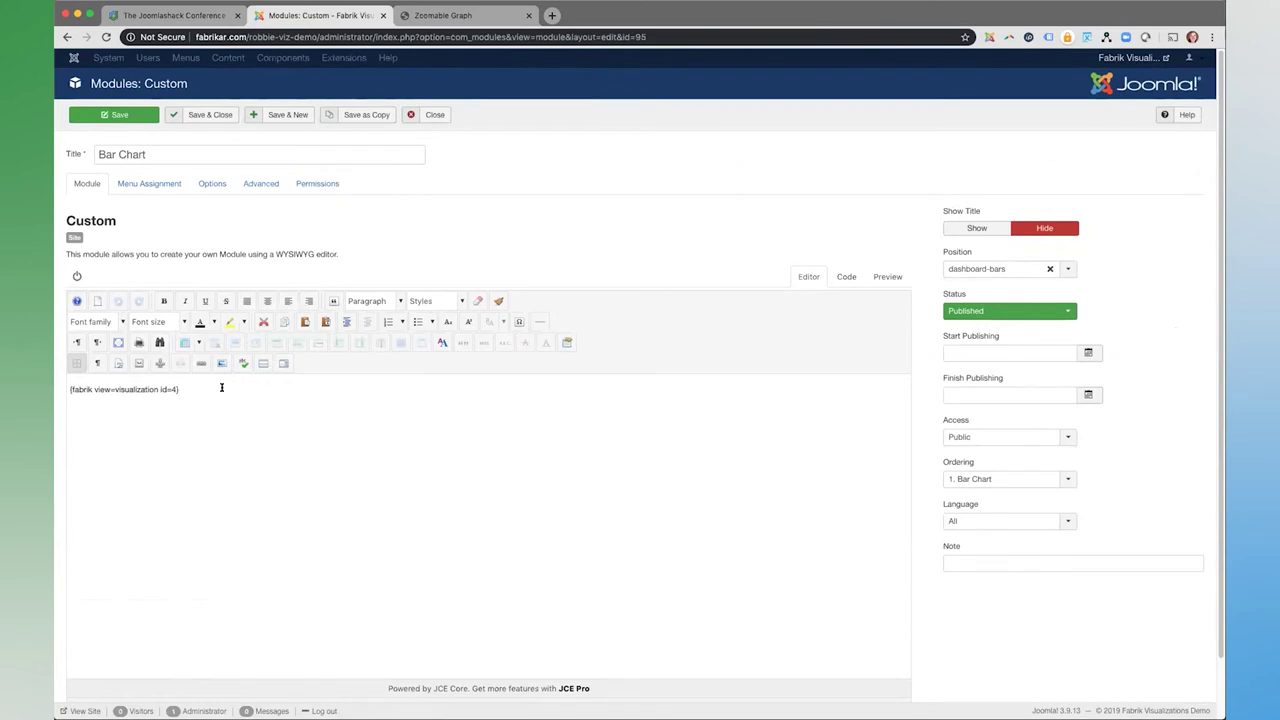
drag(85, 369, 223, 471)
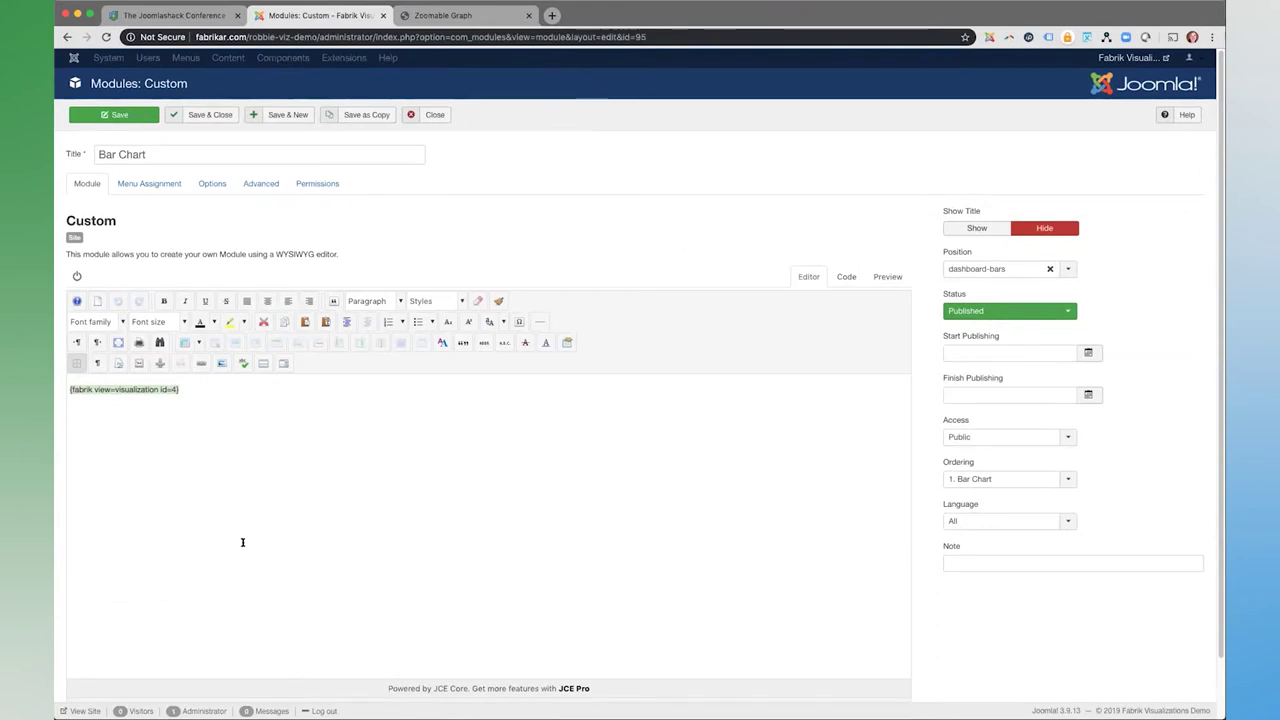
click(251, 389)
- Set Prepare Content to Yes for the Bar Chart module, then save and close the module
click(209, 186)
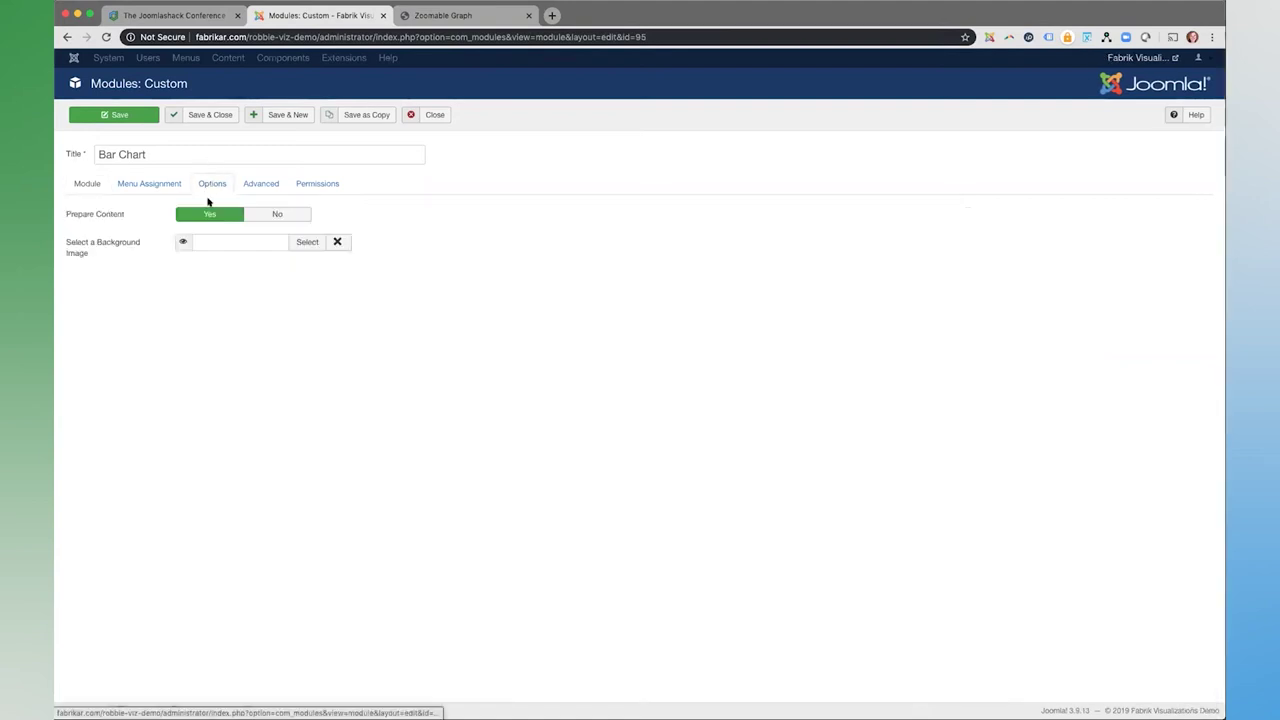
mouse_move(70, 214)
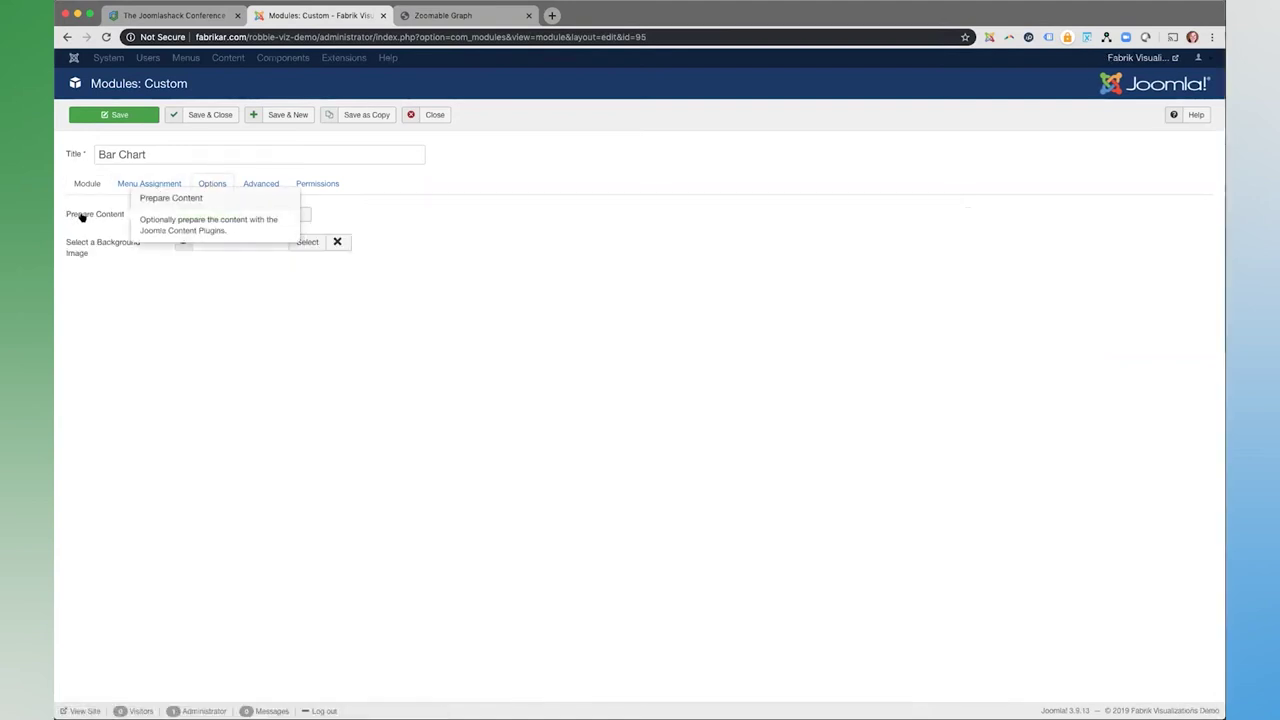
click(228, 213)
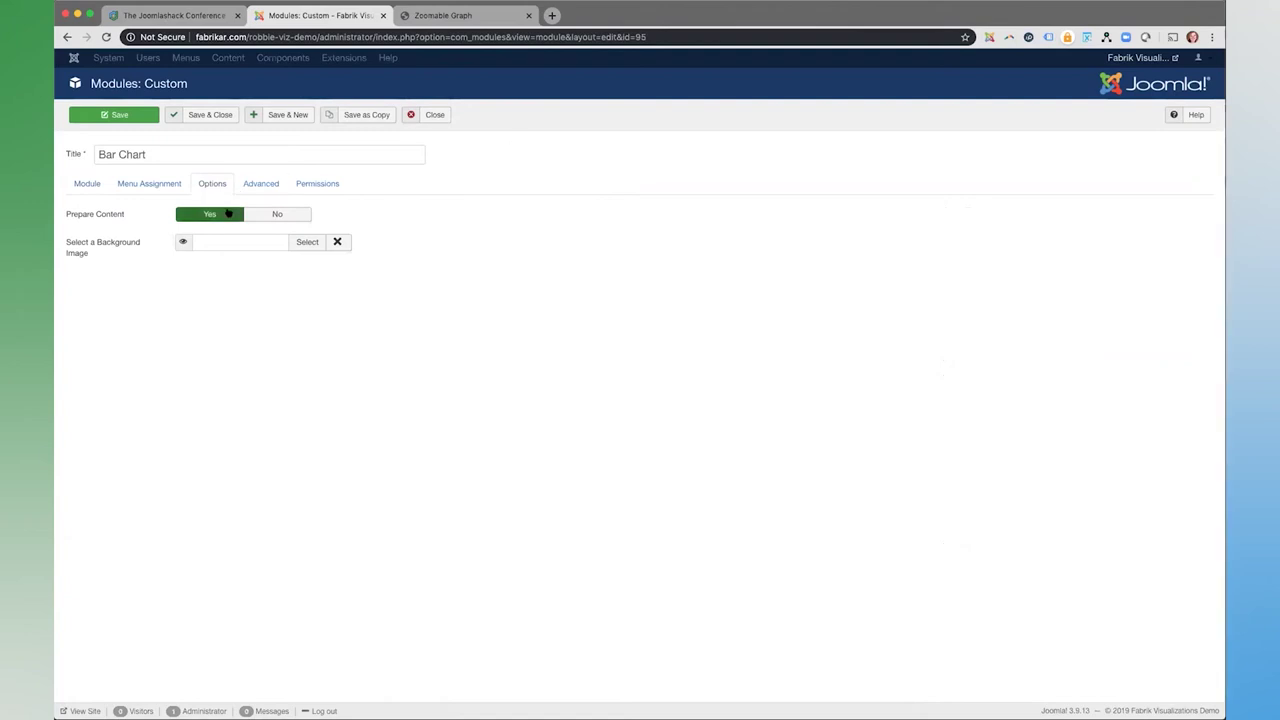
click(87, 183)
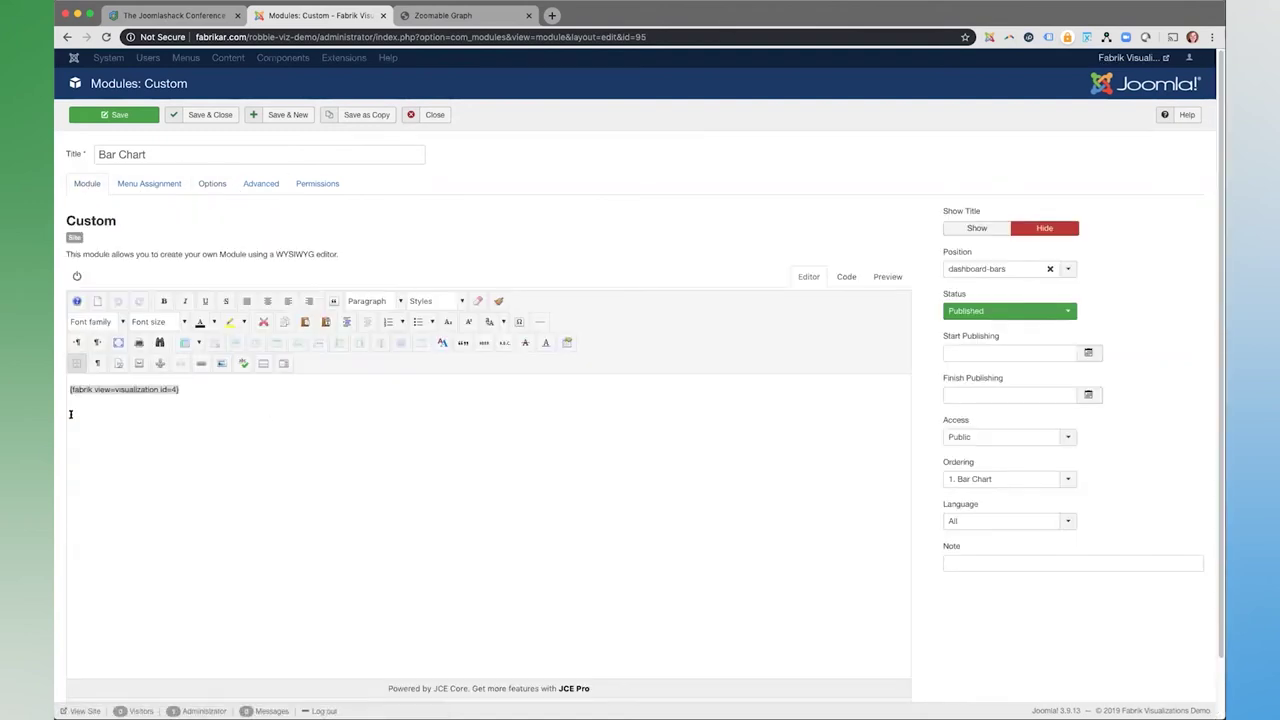
click(222, 114)
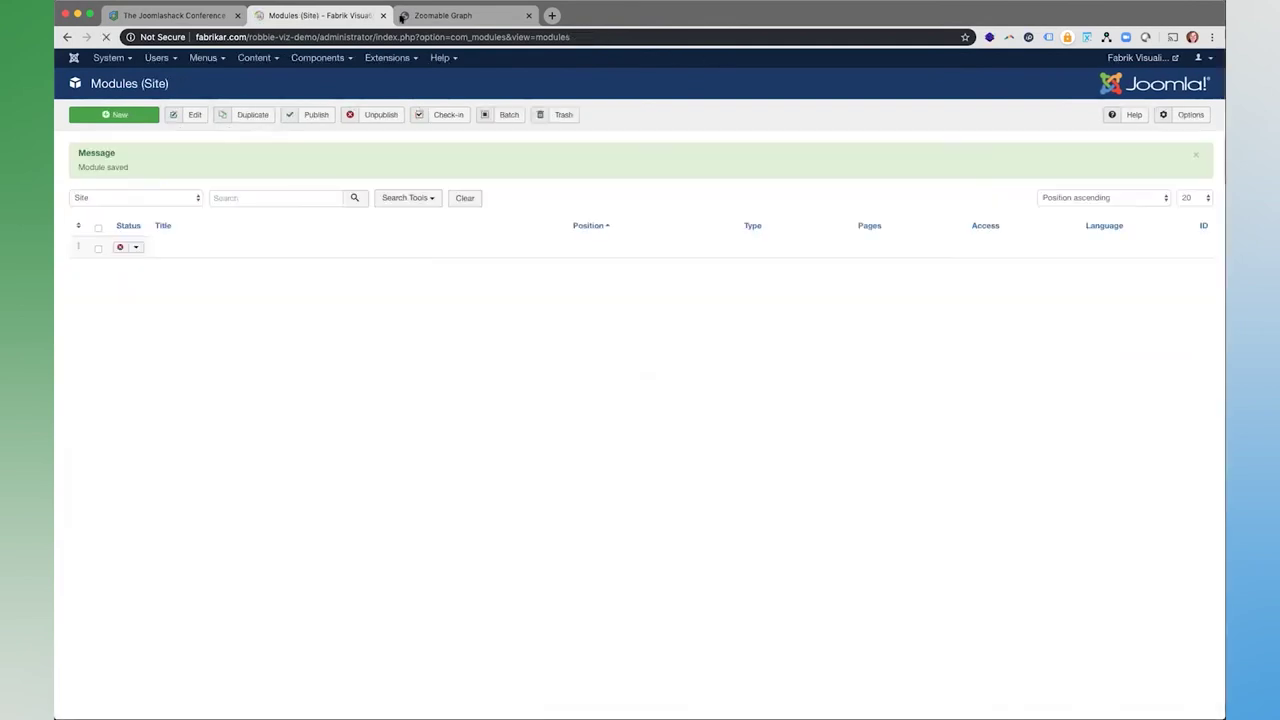
- Open the public Dashboard page and look over its renewals charts, Web Visits pie chart and Map of Members
click(433, 17)
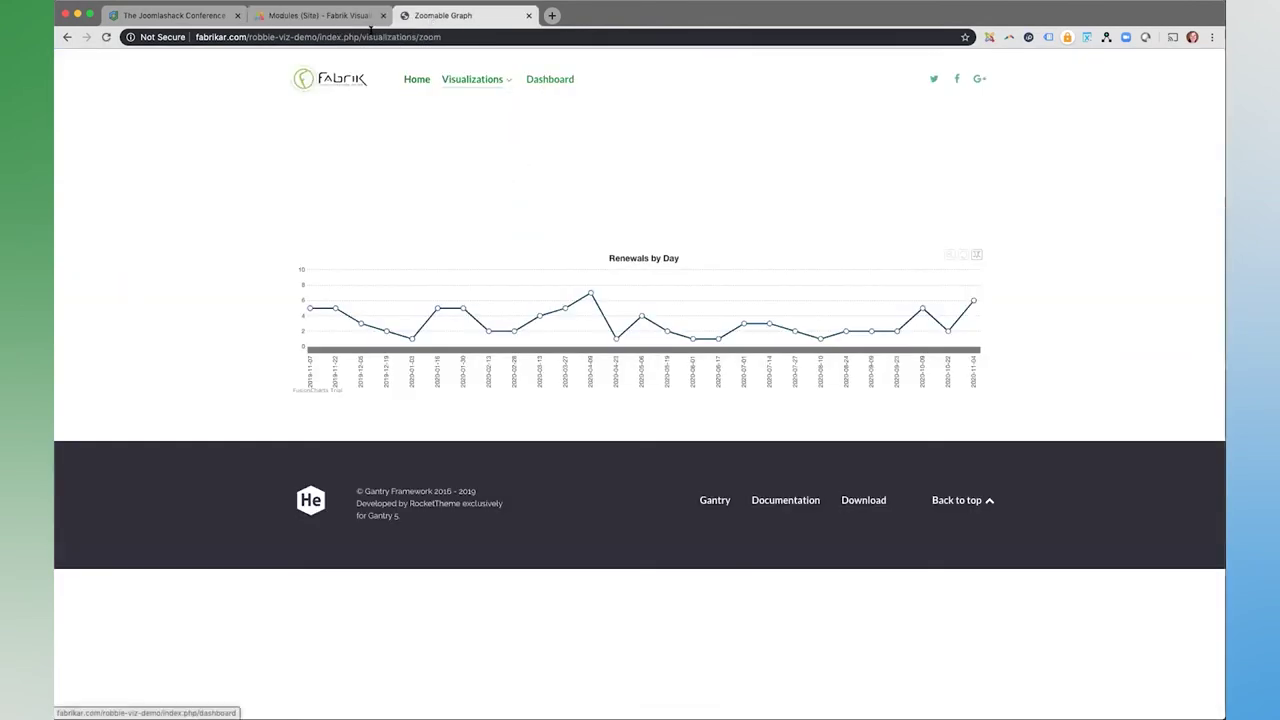
click(543, 81)
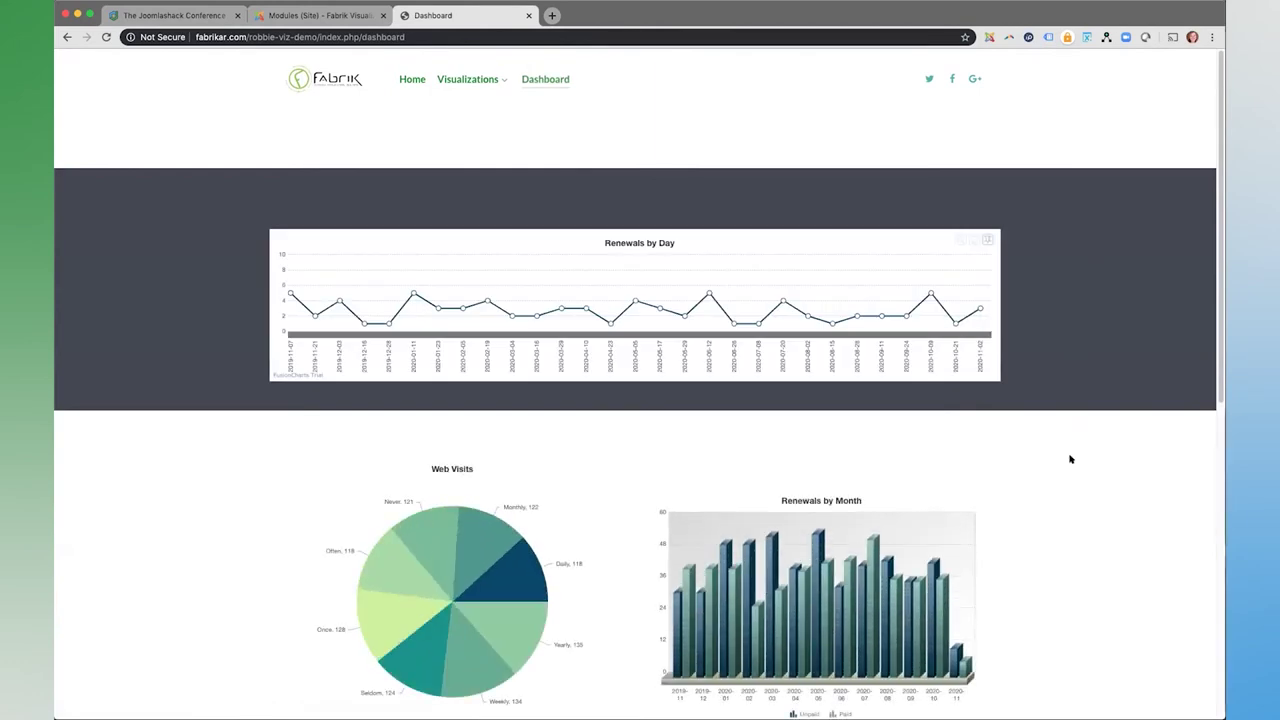
scroll(1070, 459, down, 2)
scroll(1070, 459, down, 5)
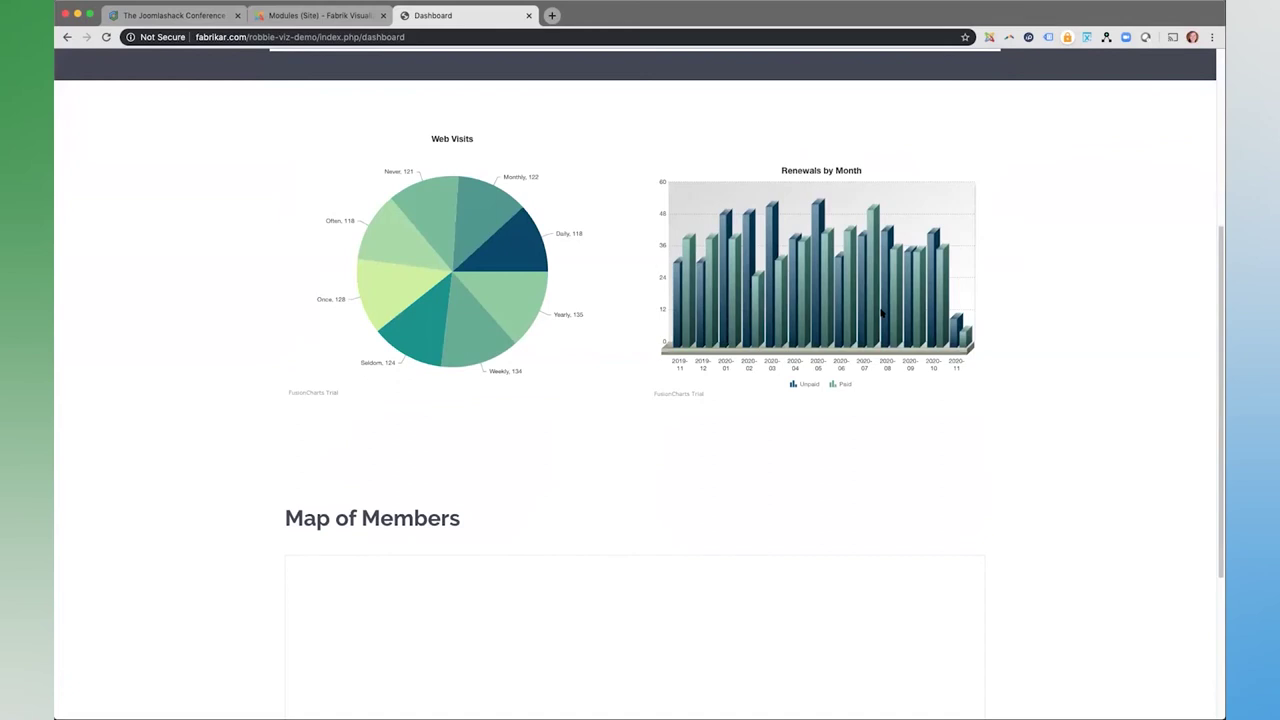
scroll(1011, 440, down, 5)
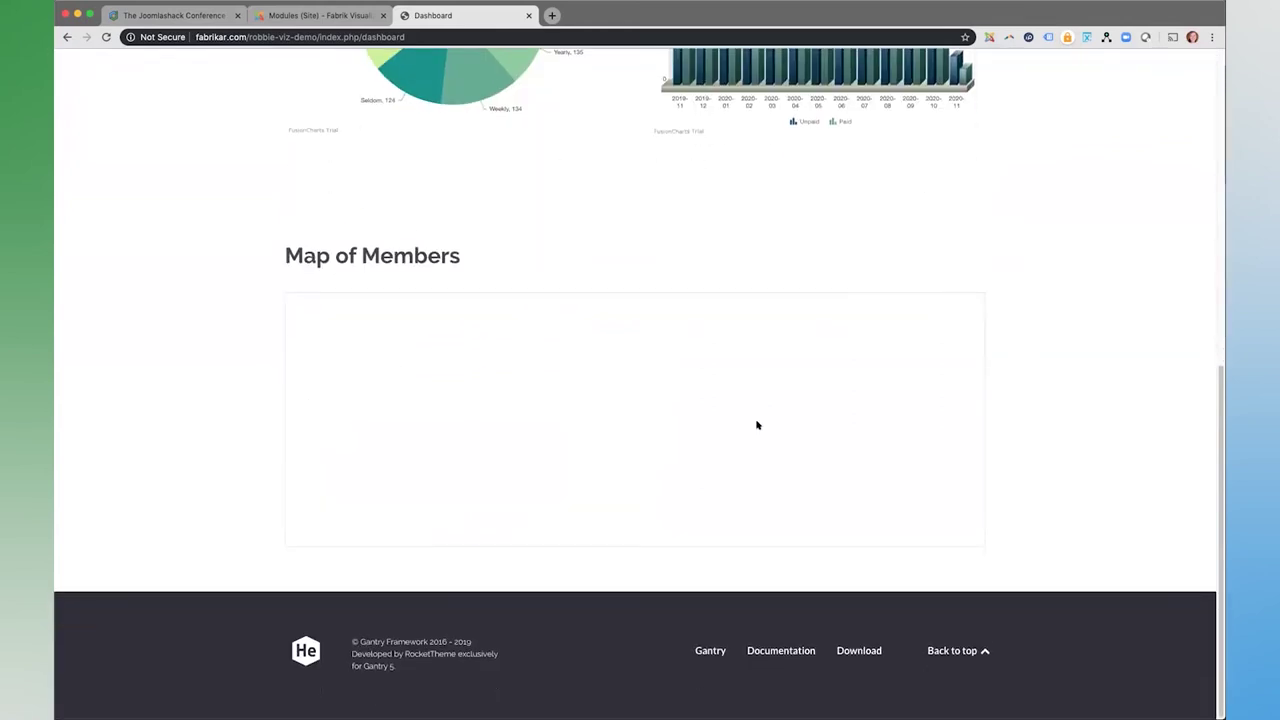
scroll(183, 231, up, 7)
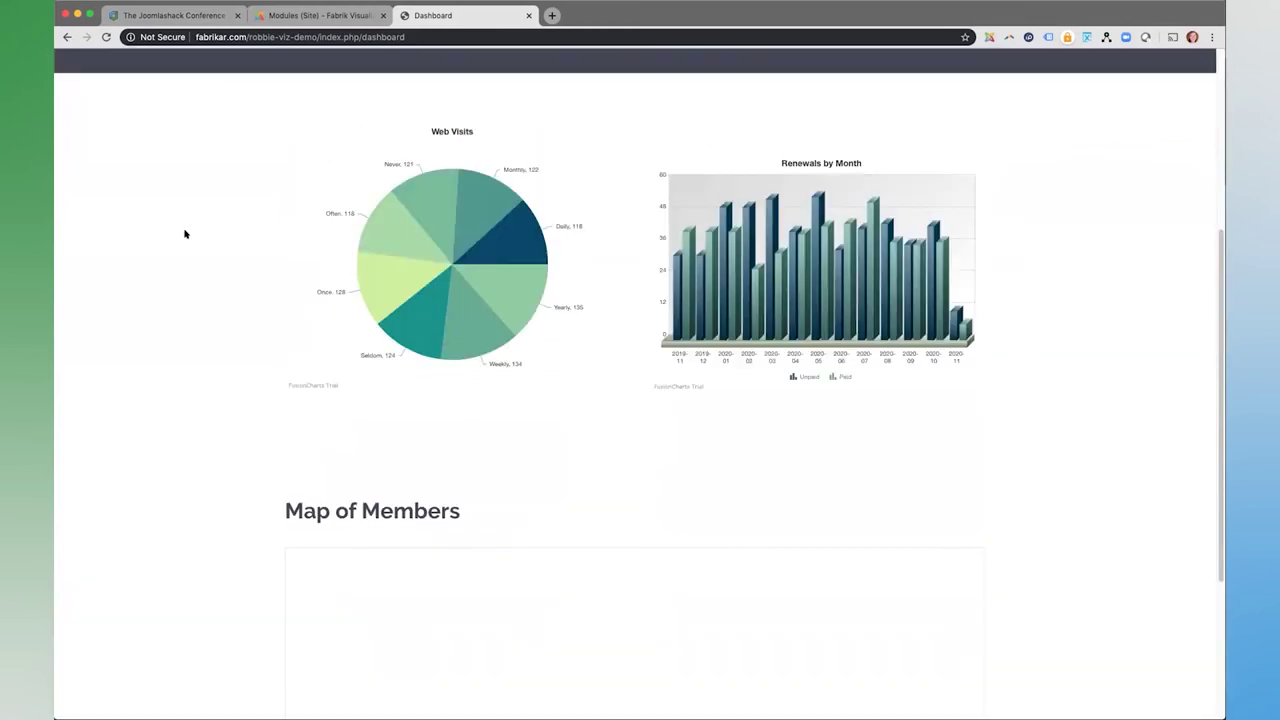
- In the administrator's site modules, publish the MAp Chart module and unpublish the Google Map module
click(310, 15)
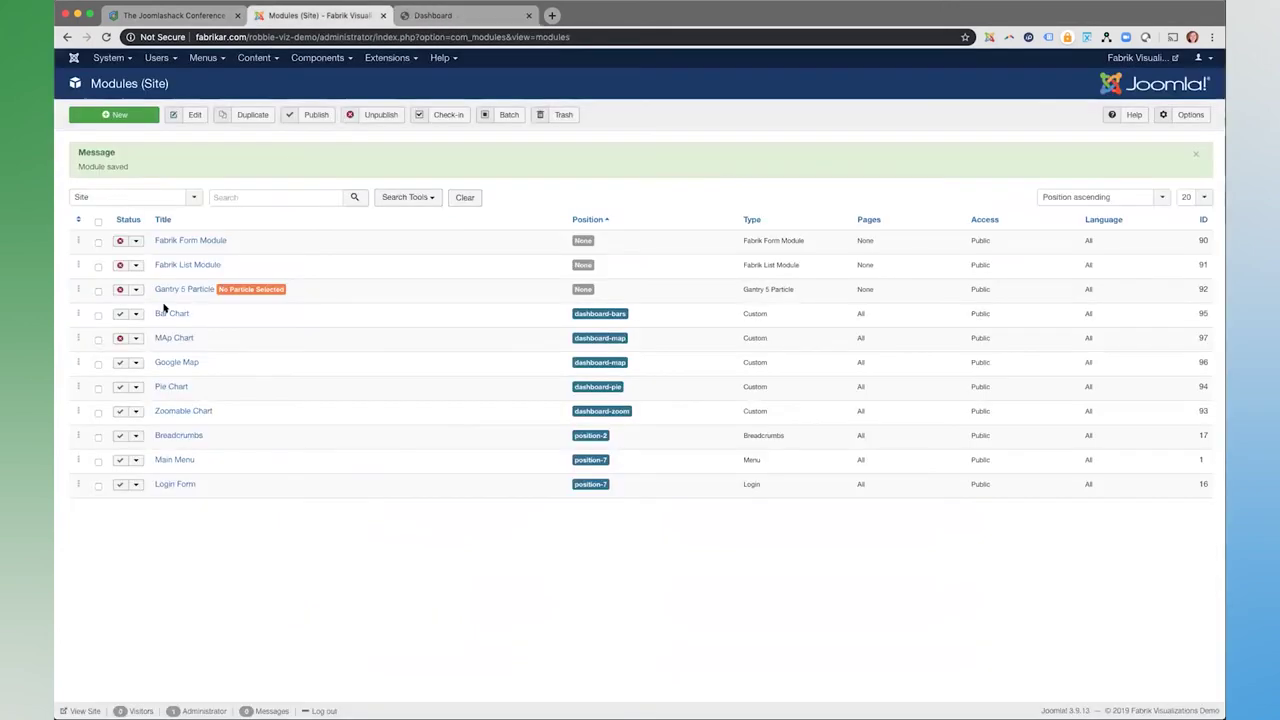
click(119, 339)
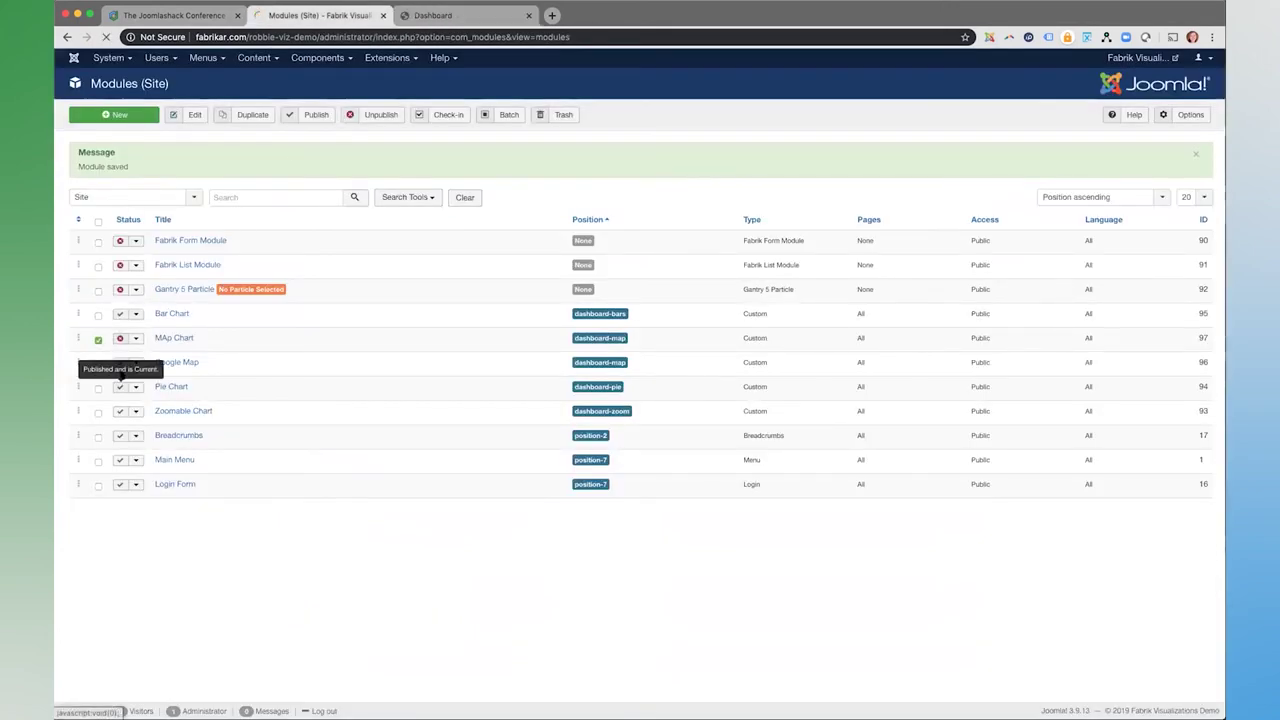
click(120, 362)
- Return to the public Dashboard, refresh it, and view the Members by States map among the other charts
click(410, 16)
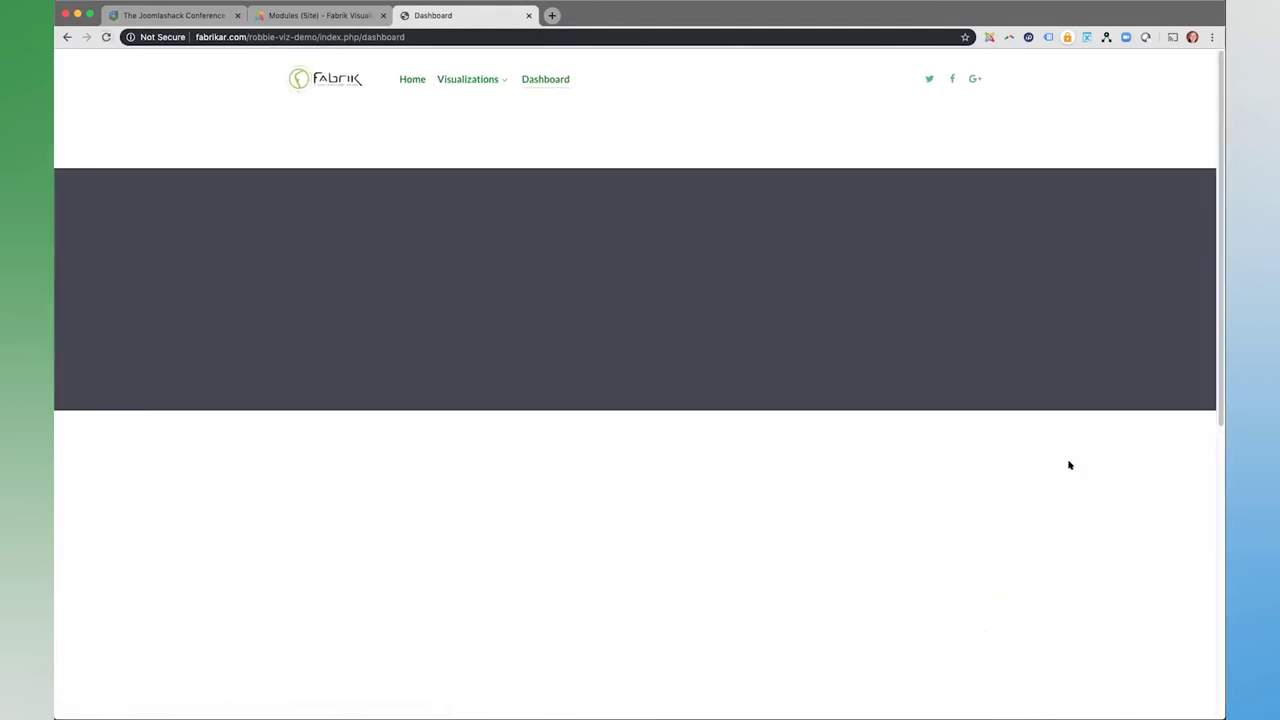
scroll(1098, 475, down, 2)
scroll(1098, 475, down, 6)
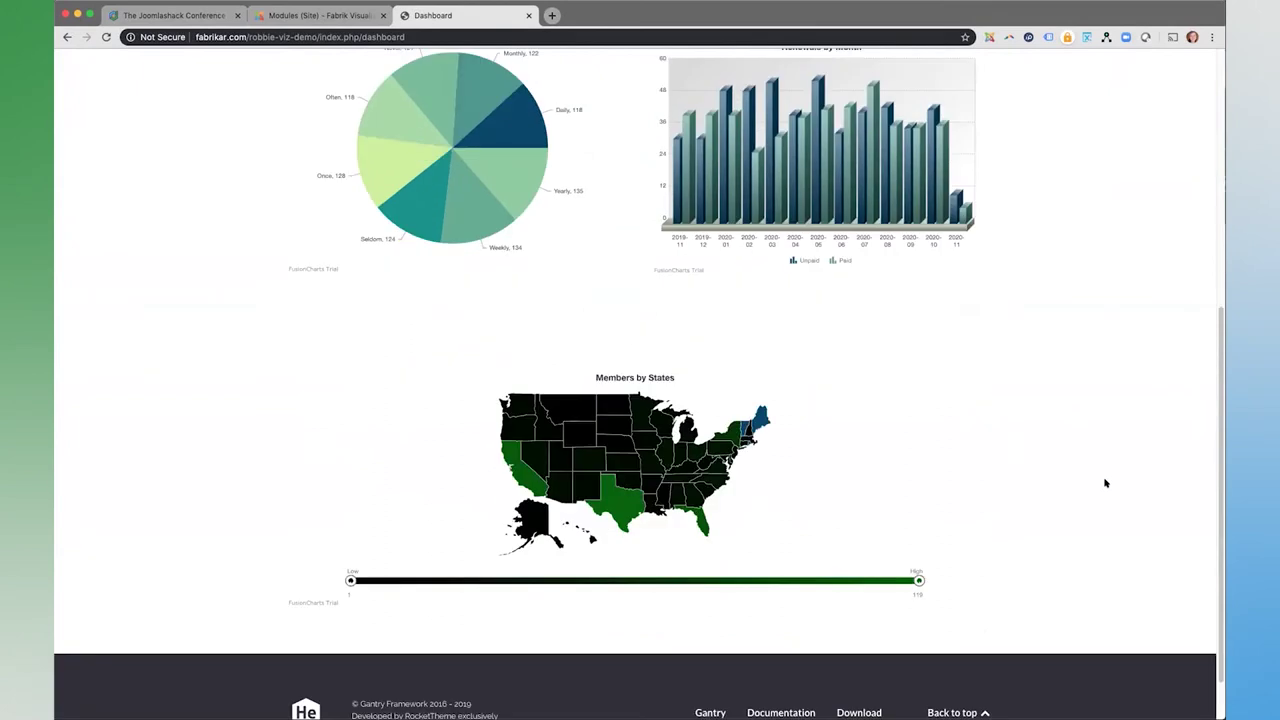
scroll(1105, 483, up, 6)
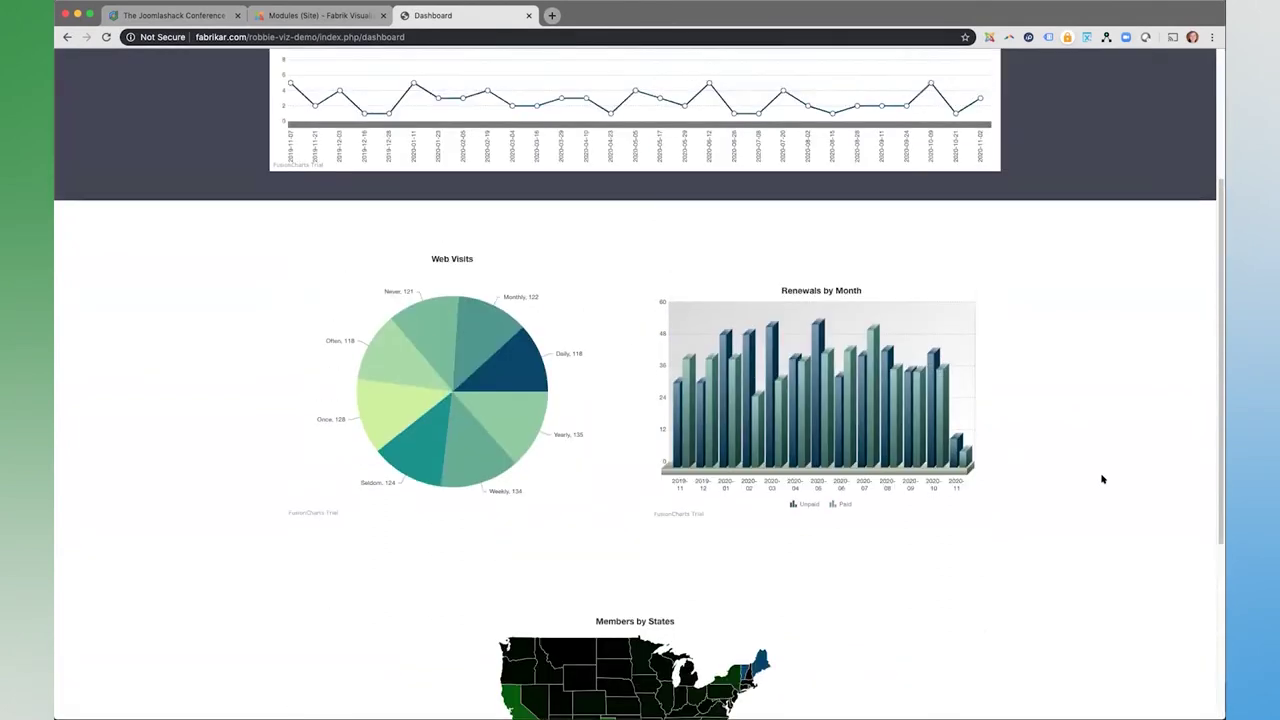
- Examine the Dashboard layout, covering the Renewals by Day, Web Visits, Renewals by Month and Members by States visualizations
scroll(1110, 476, down, 1)
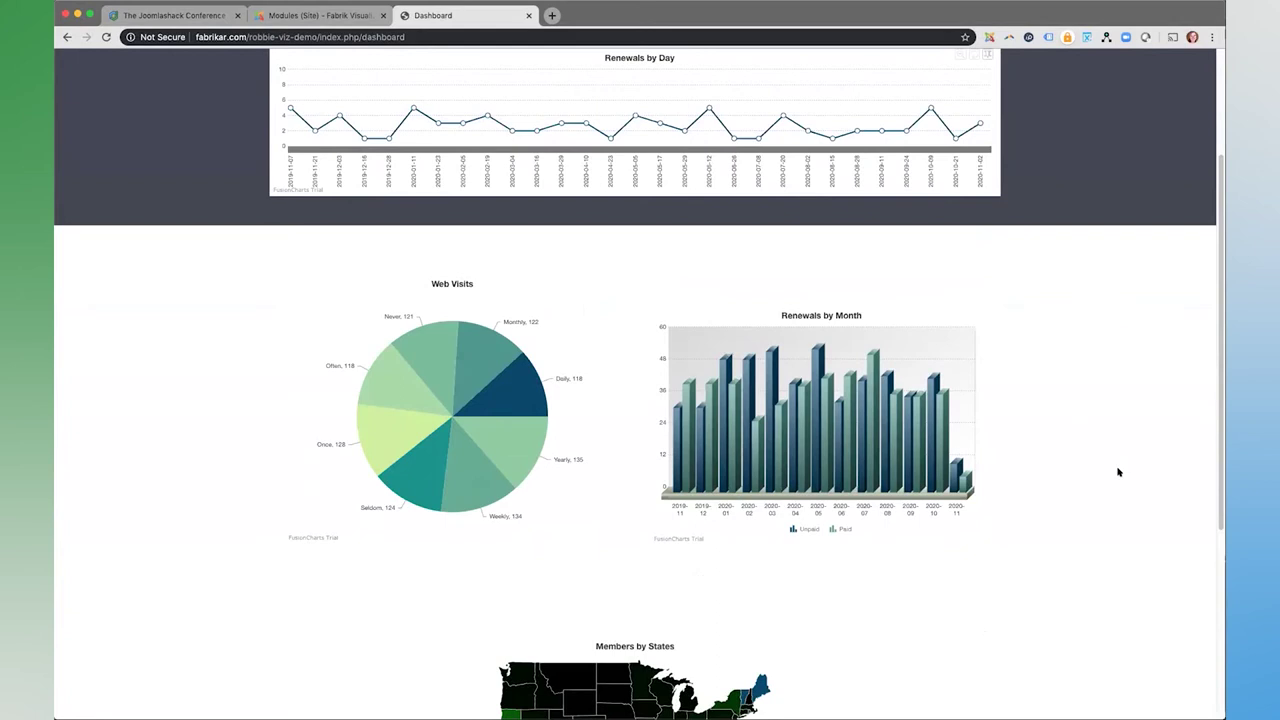
scroll(1119, 472, down, 1)
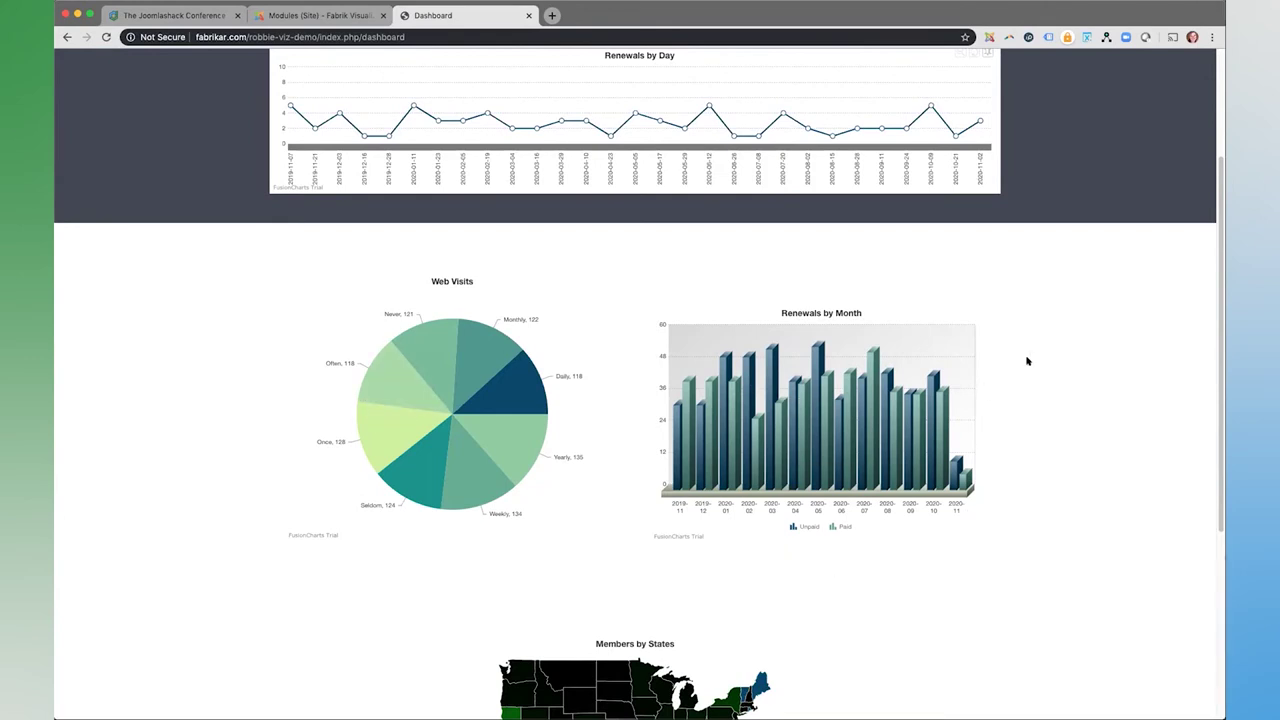
scroll(1030, 358, up, 4)
scroll(1040, 366, down, 10)
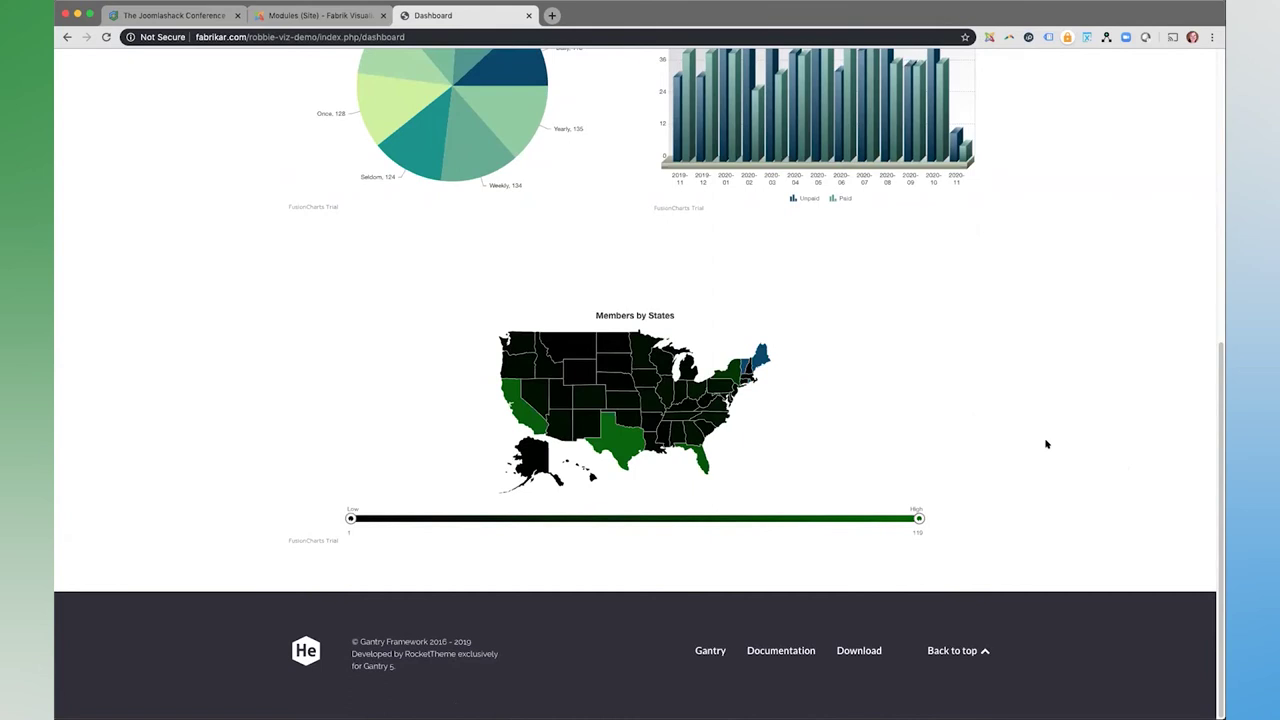
scroll(1050, 443, up, 2)
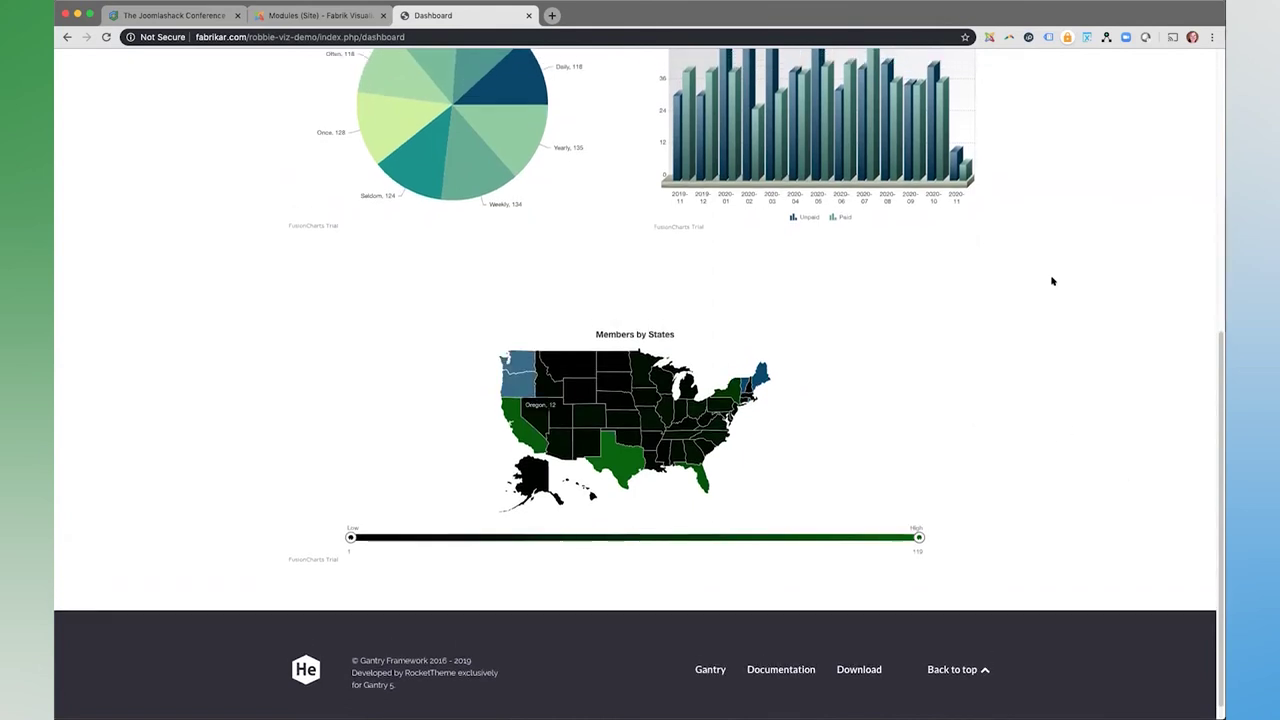
scroll(1052, 284, up, 5)
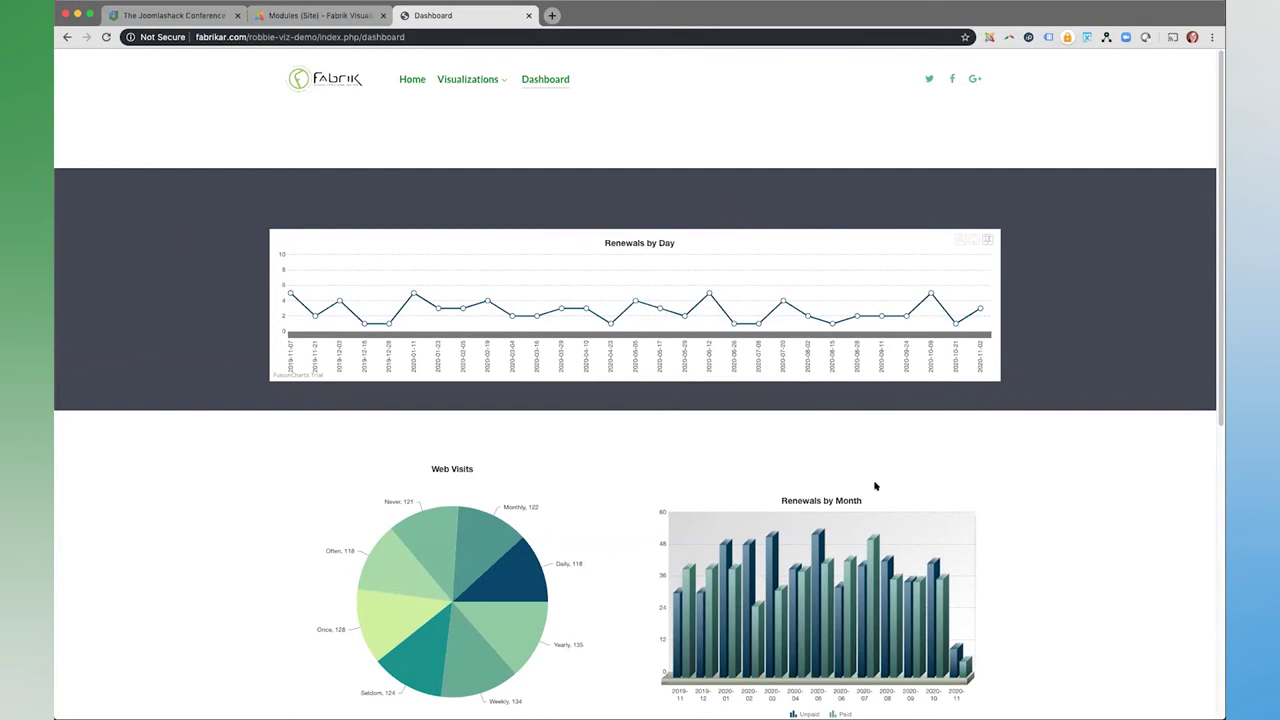
scroll(1088, 524, down, 3)
scroll(1089, 524, down, 2)
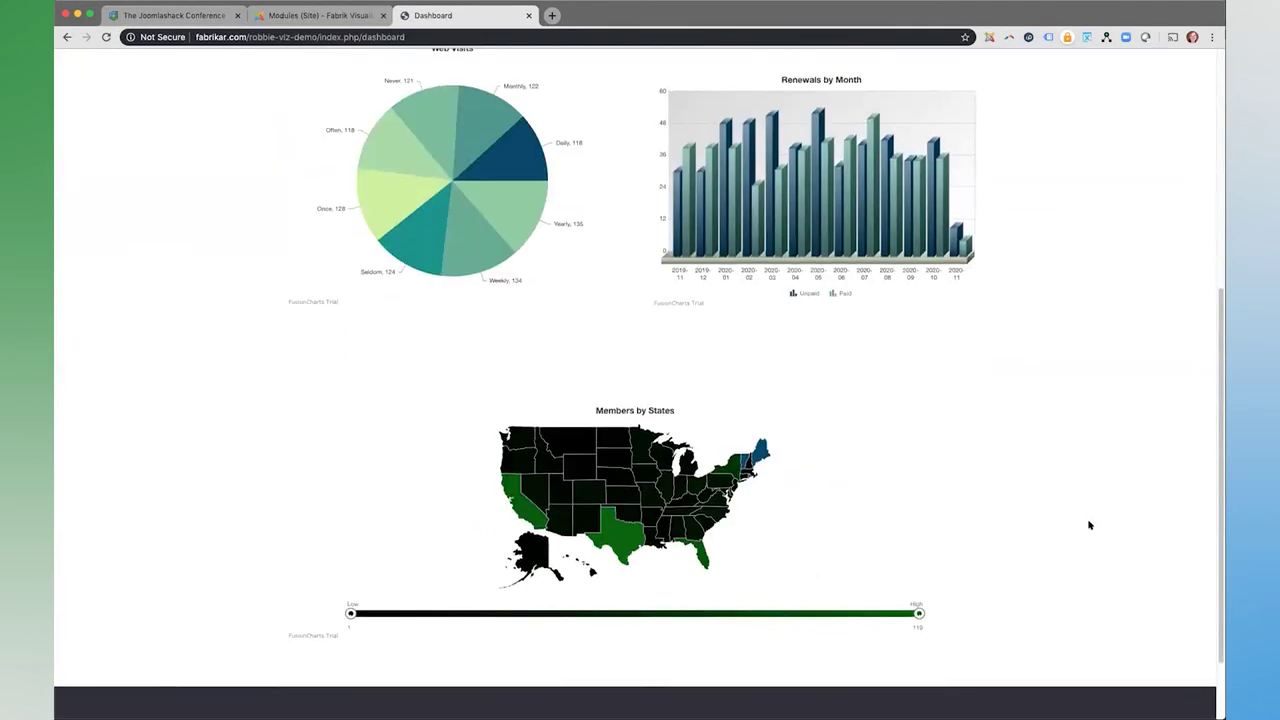
scroll(1089, 524, down, 1)
scroll(1089, 524, up, 5)
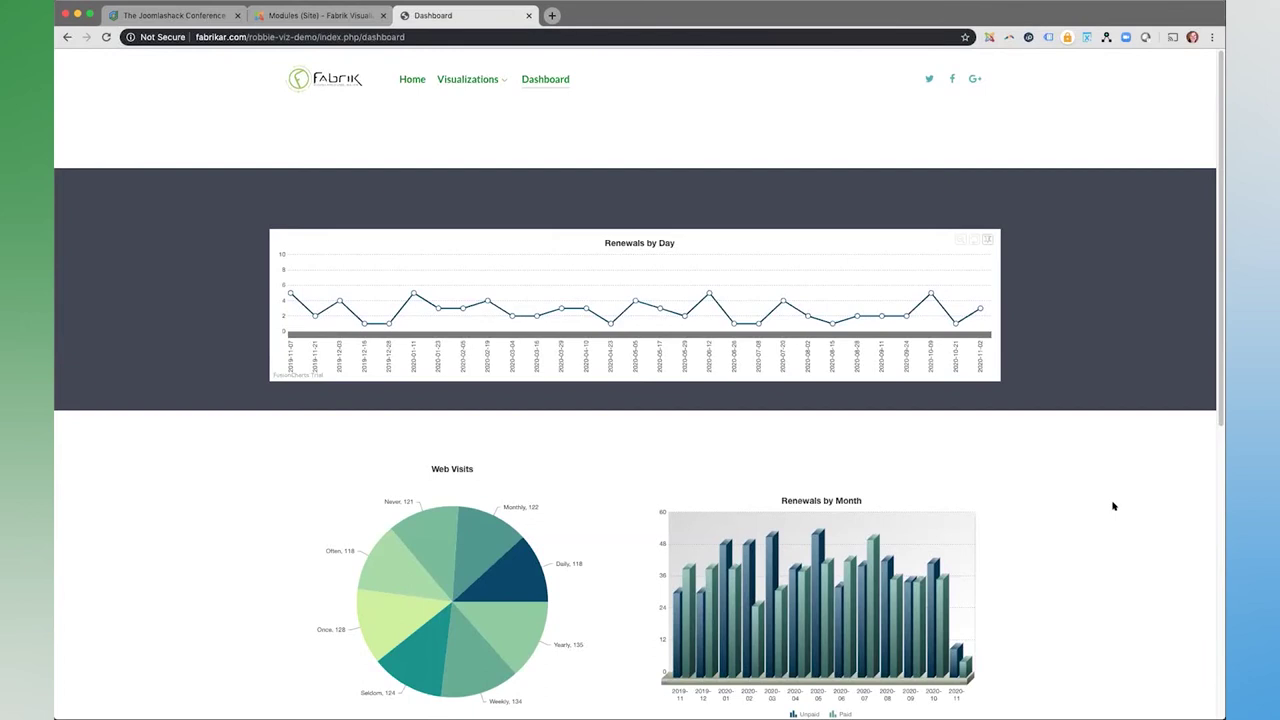
scroll(1113, 506, down, 5)
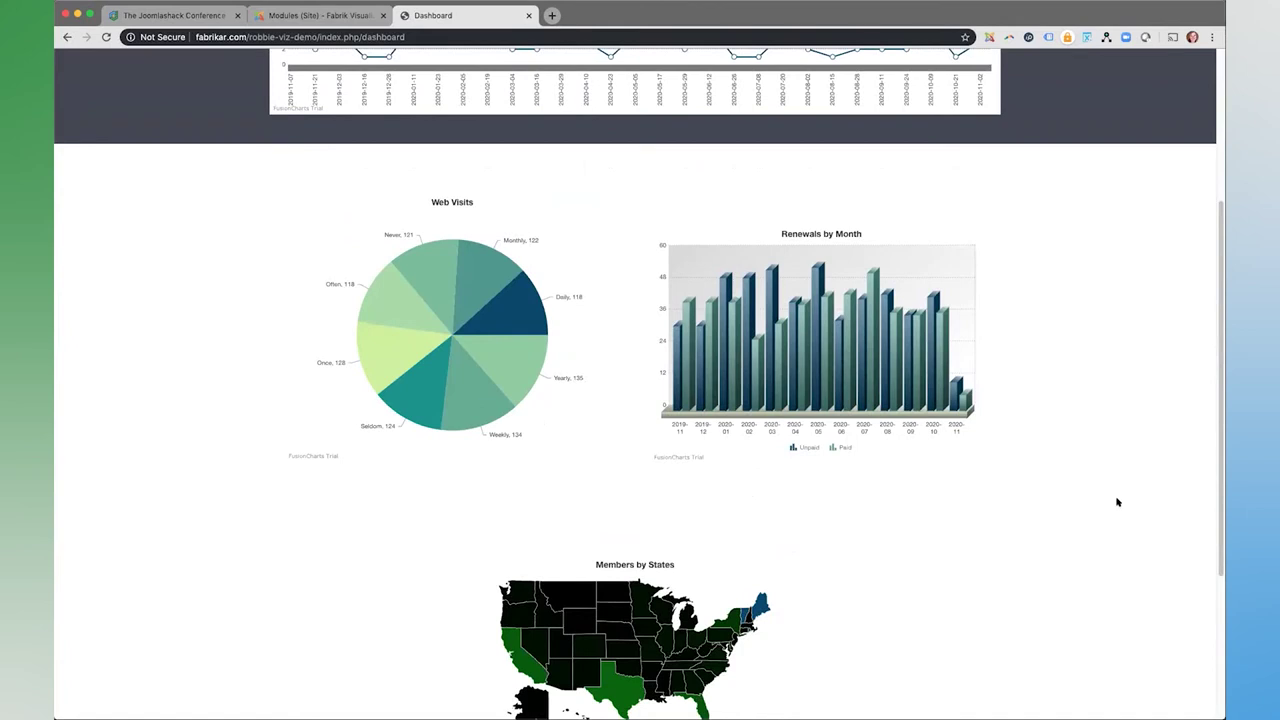
scroll(1118, 502, down, 2)
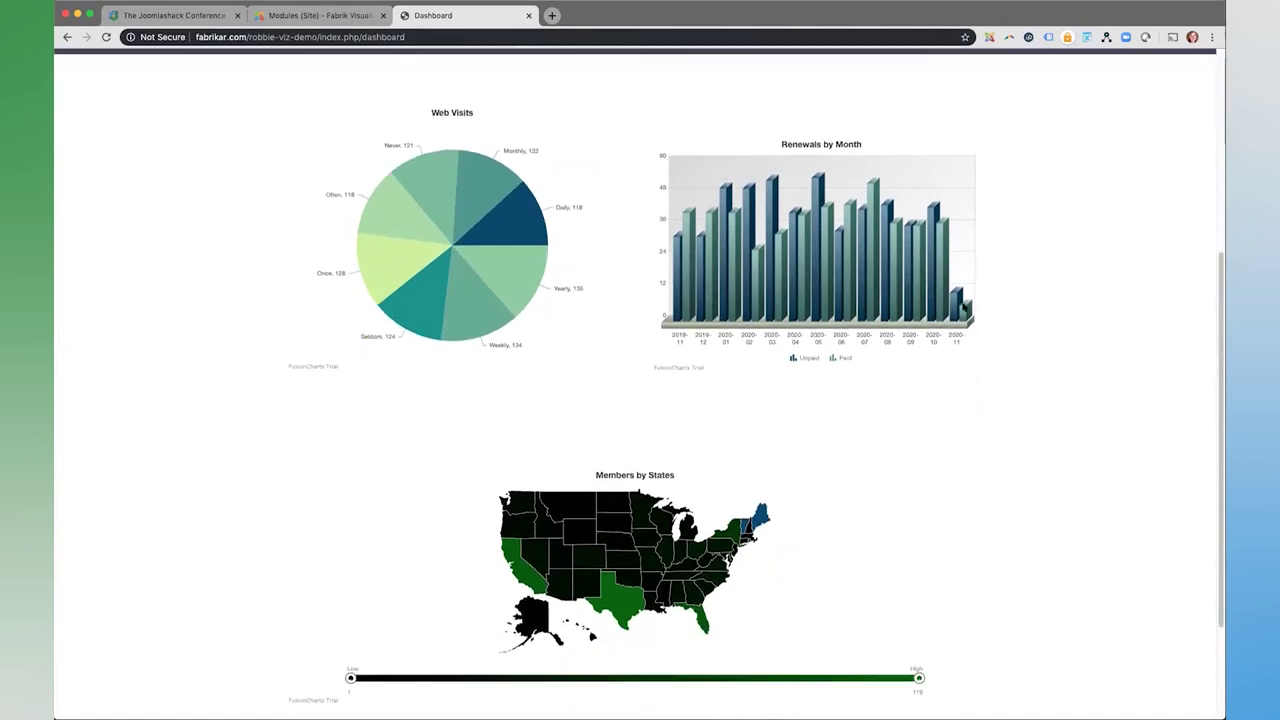
scroll(1088, 355, up, 6)
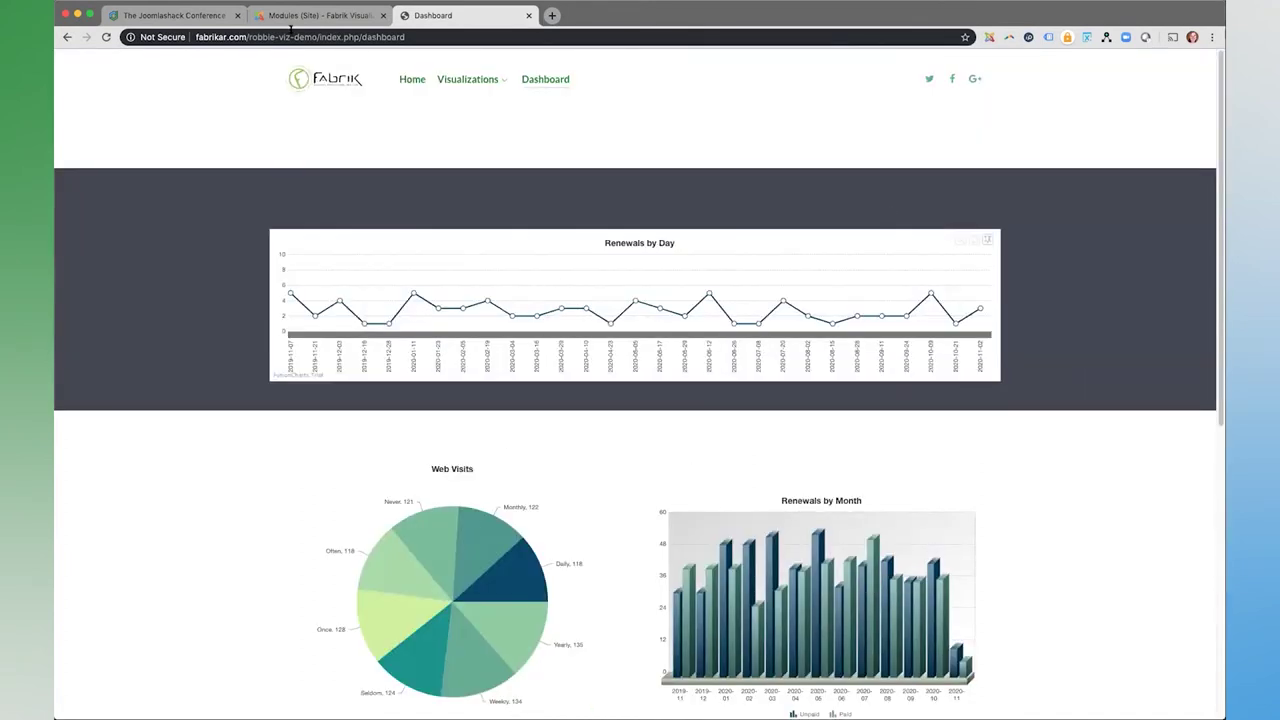
- Review the chart and map modules with their dashboard positions in the administrator's site modules list, and return to the public Dashboard
click(296, 16)
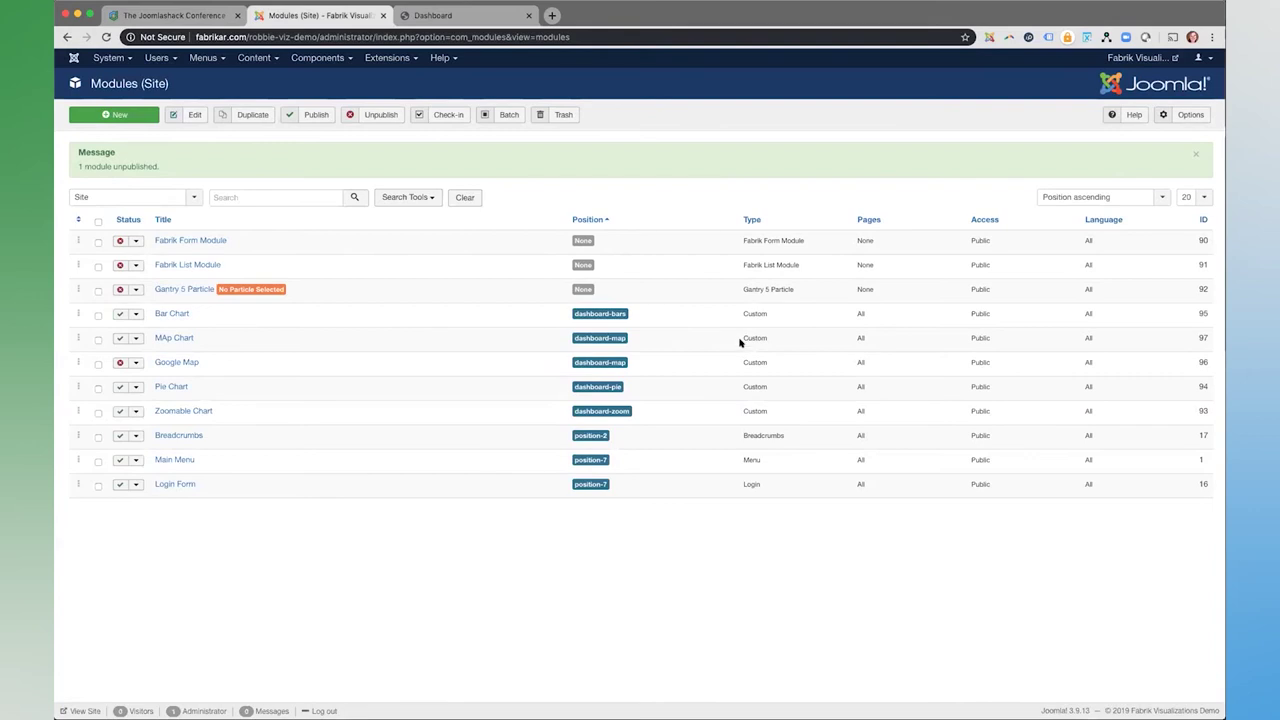
drag(951, 329, 1023, 497)
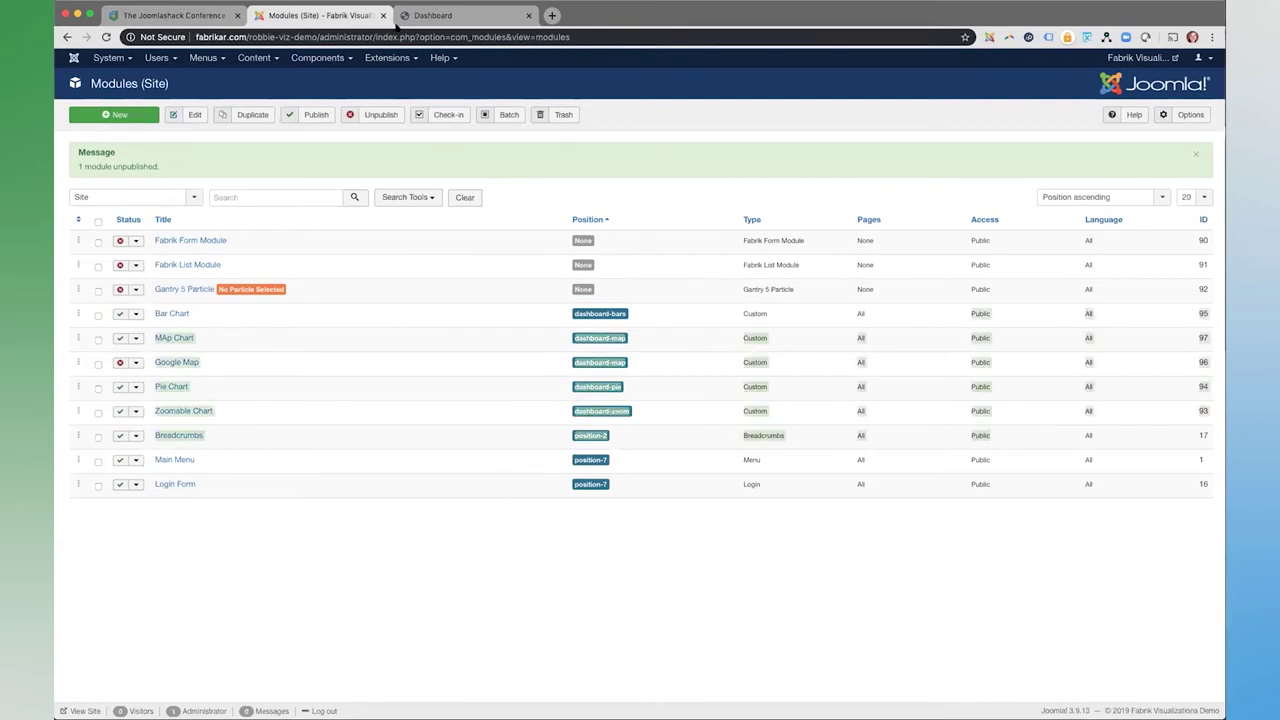
click(430, 16)
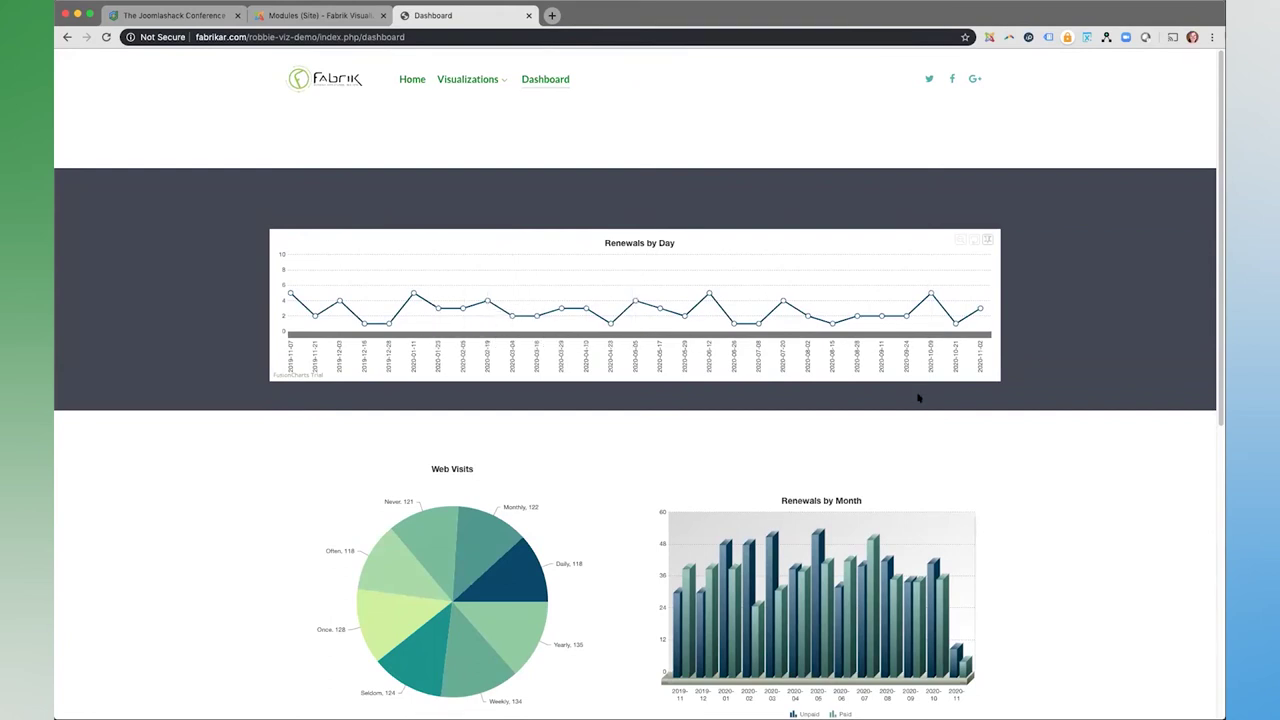
- Look over the whole public Dashboard again, from the Renewals by Day chart down to the Members by States map
scroll(1061, 458, down, 3)
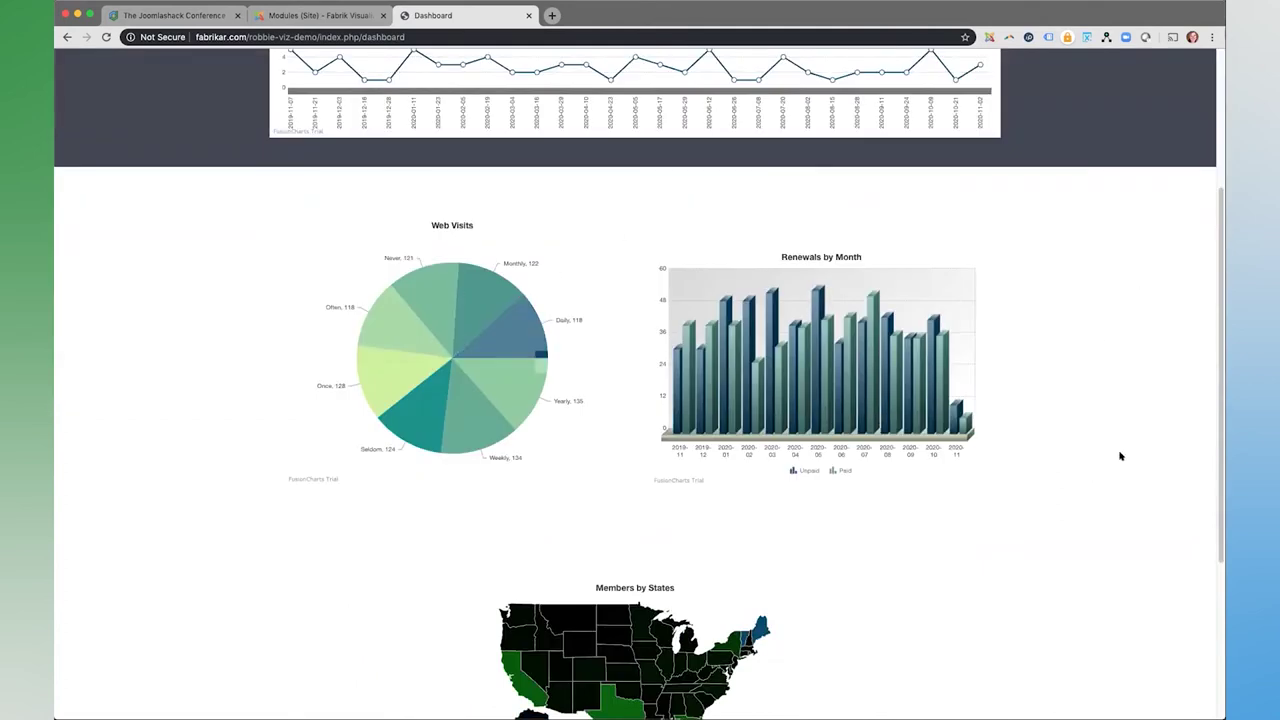
scroll(1100, 453, down, 1)
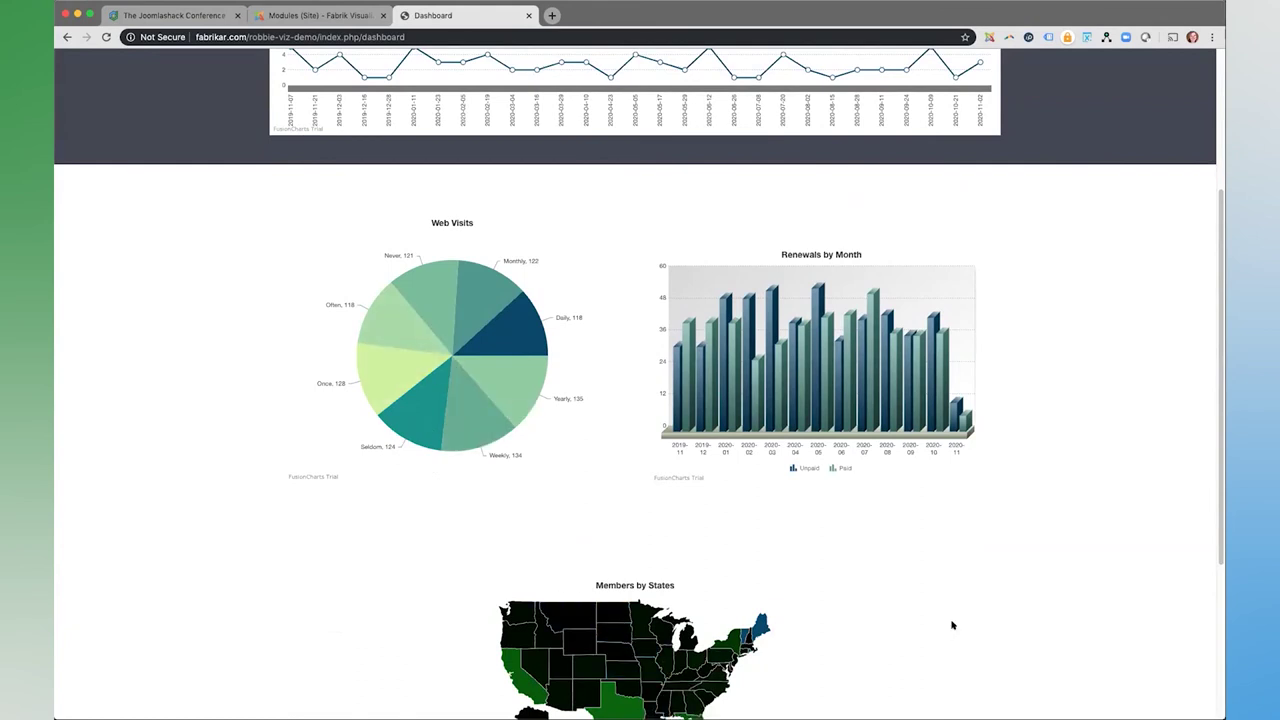
scroll(1028, 548, up, 2)
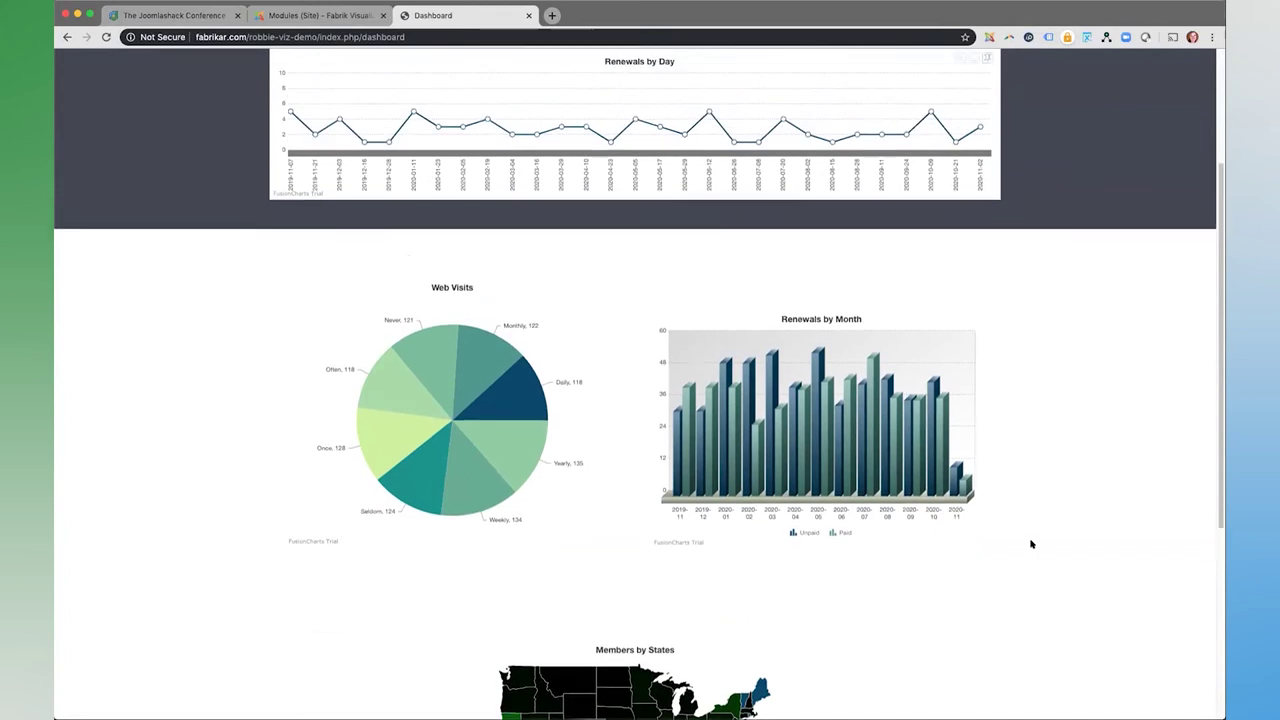
scroll(1031, 544, up, 5)
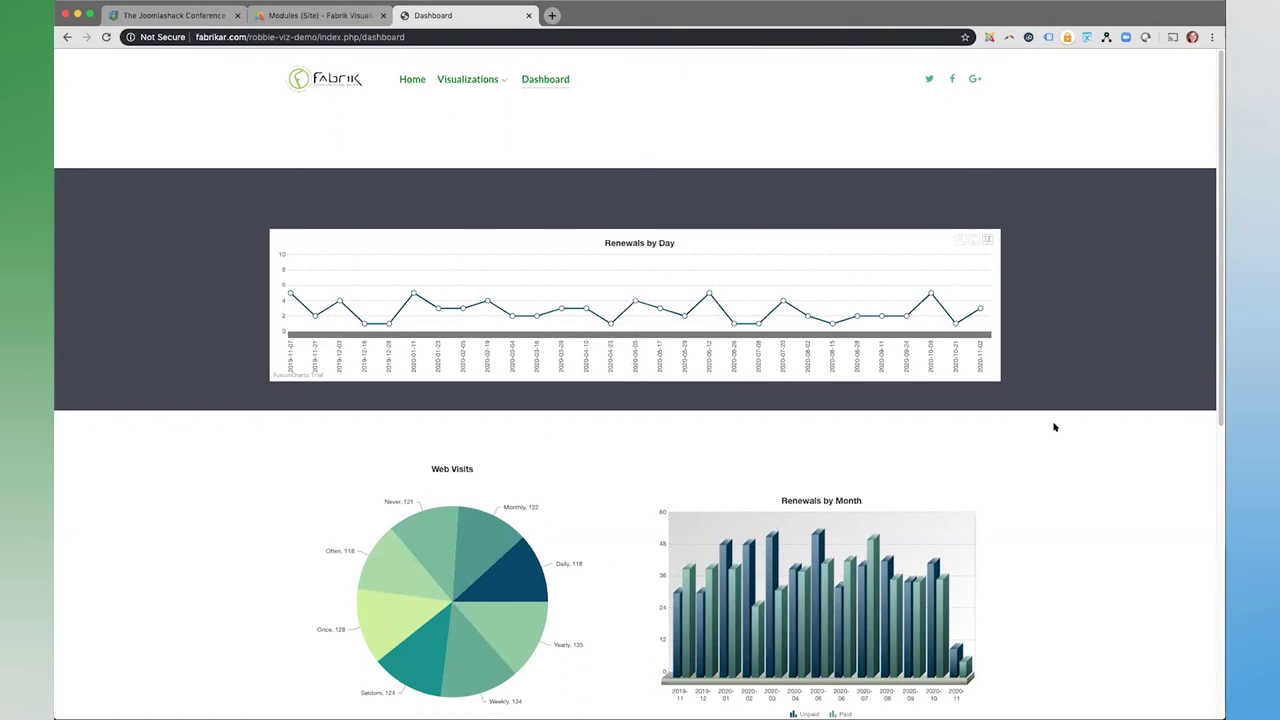
scroll(1091, 453, down, 3)
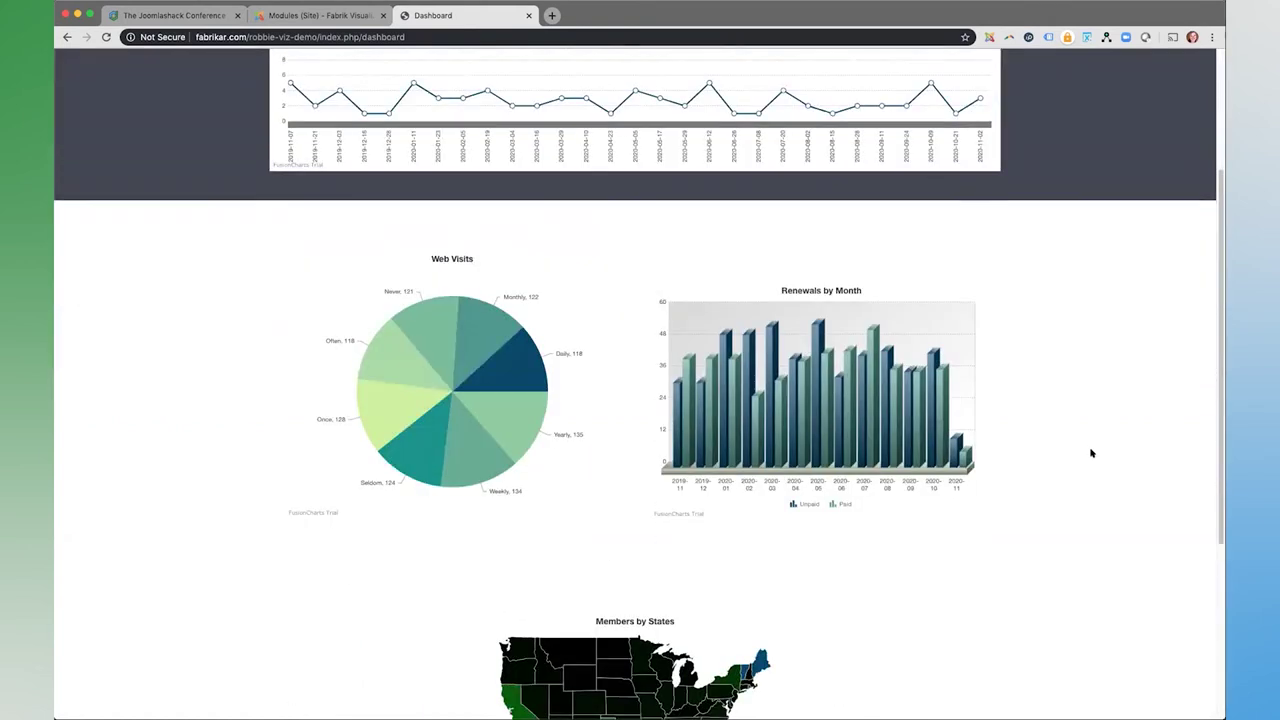
scroll(1091, 453, down, 2)
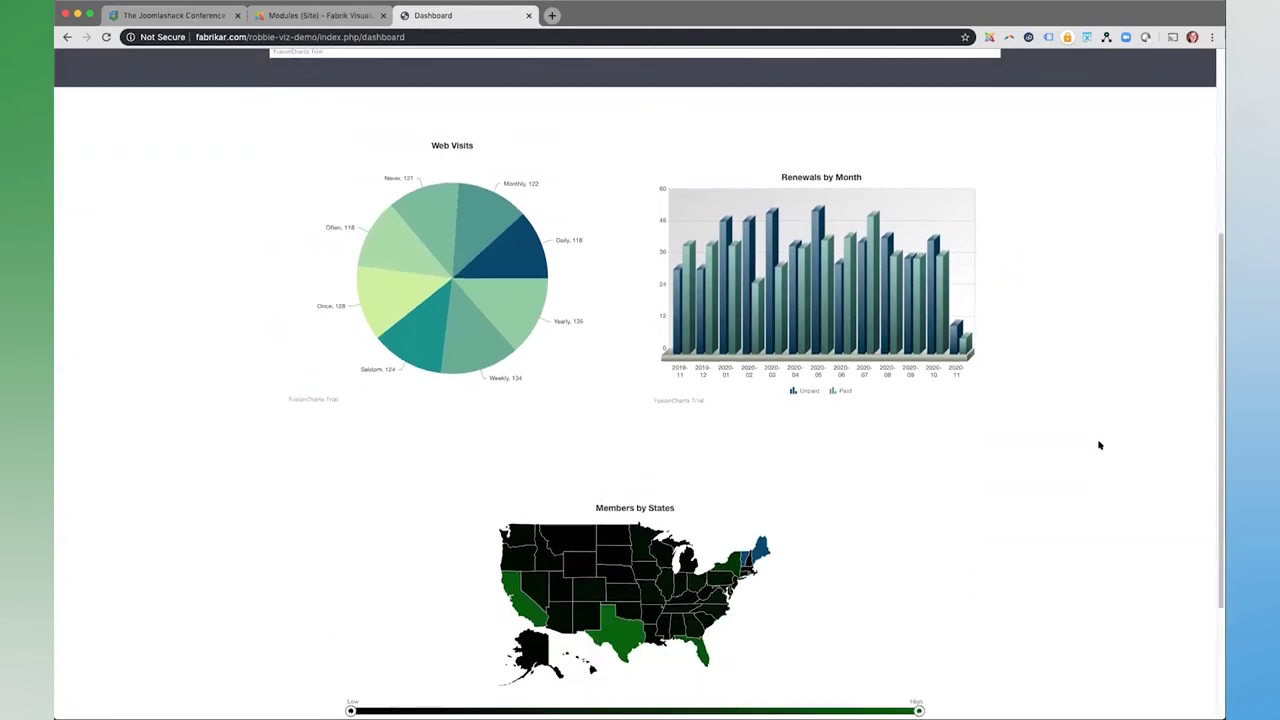
scroll(1120, 407, down, 2)
scroll(1095, 421, down, 1)
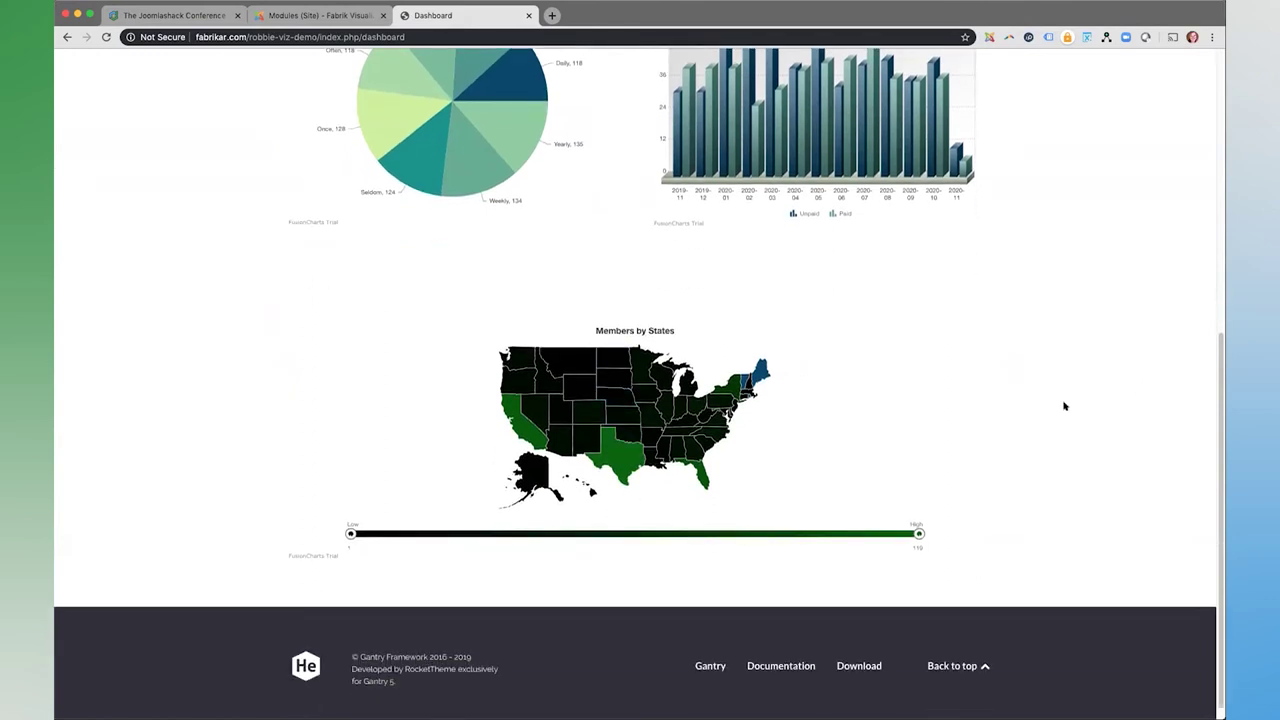
scroll(1063, 403, up, 5)
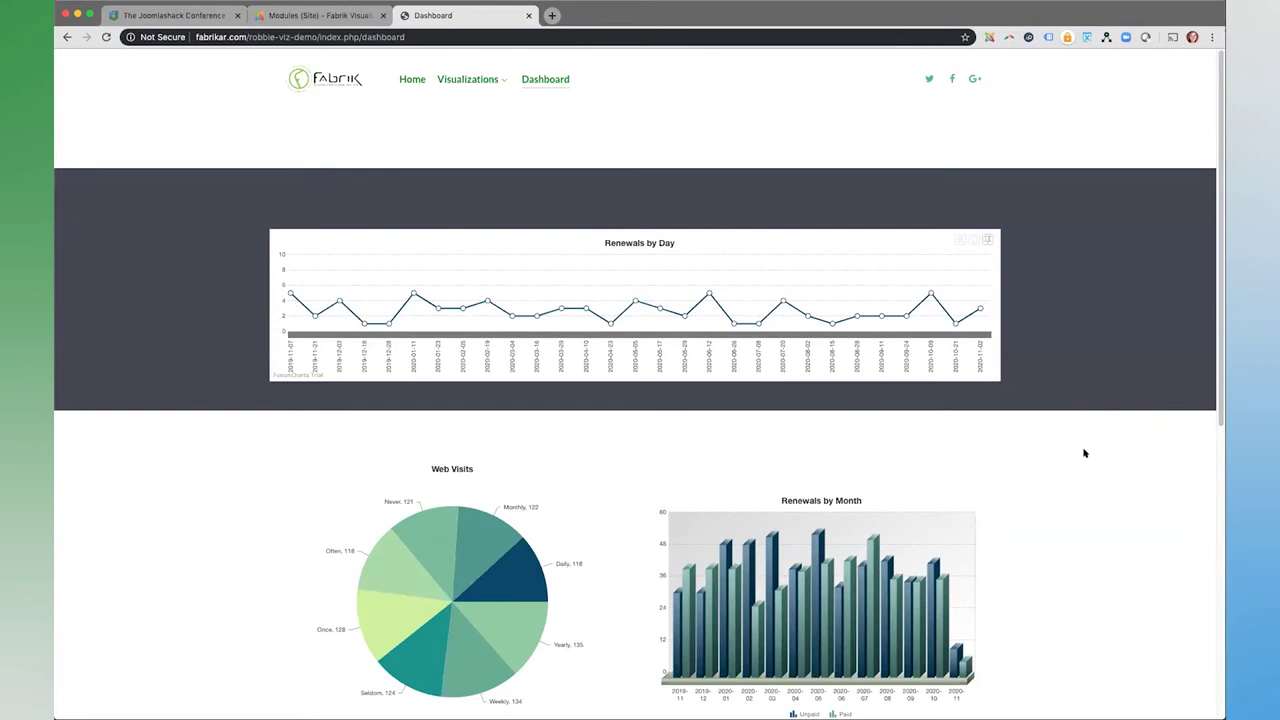
- Open the Fabrik website, fabrikar.com, in a new browser tab
click(329, 17)
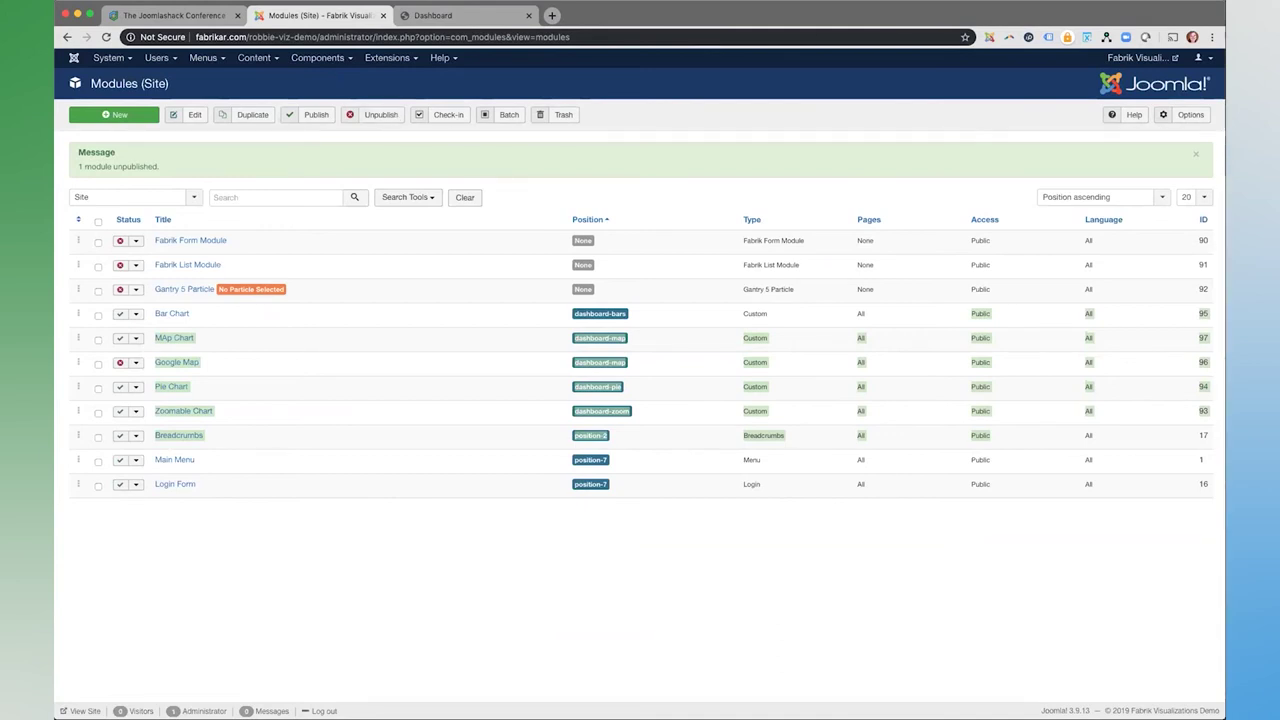
click(552, 17)
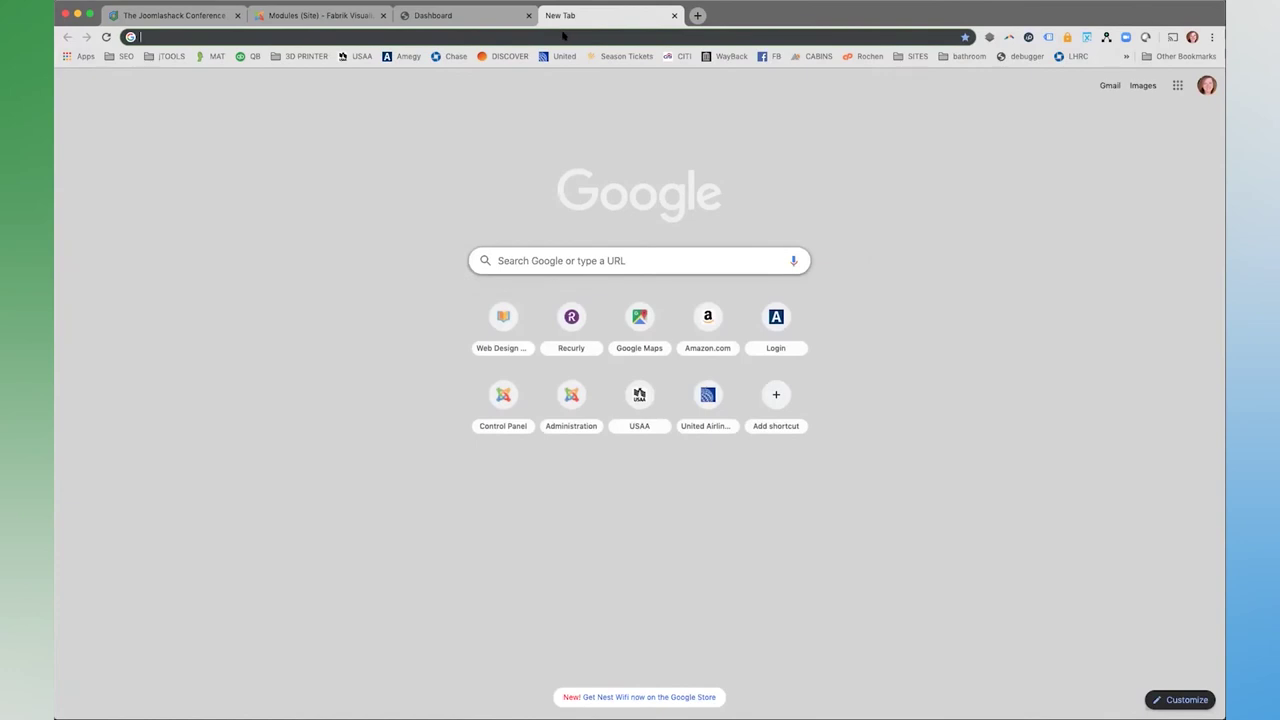
text(fabrikar.com)
key(Return)
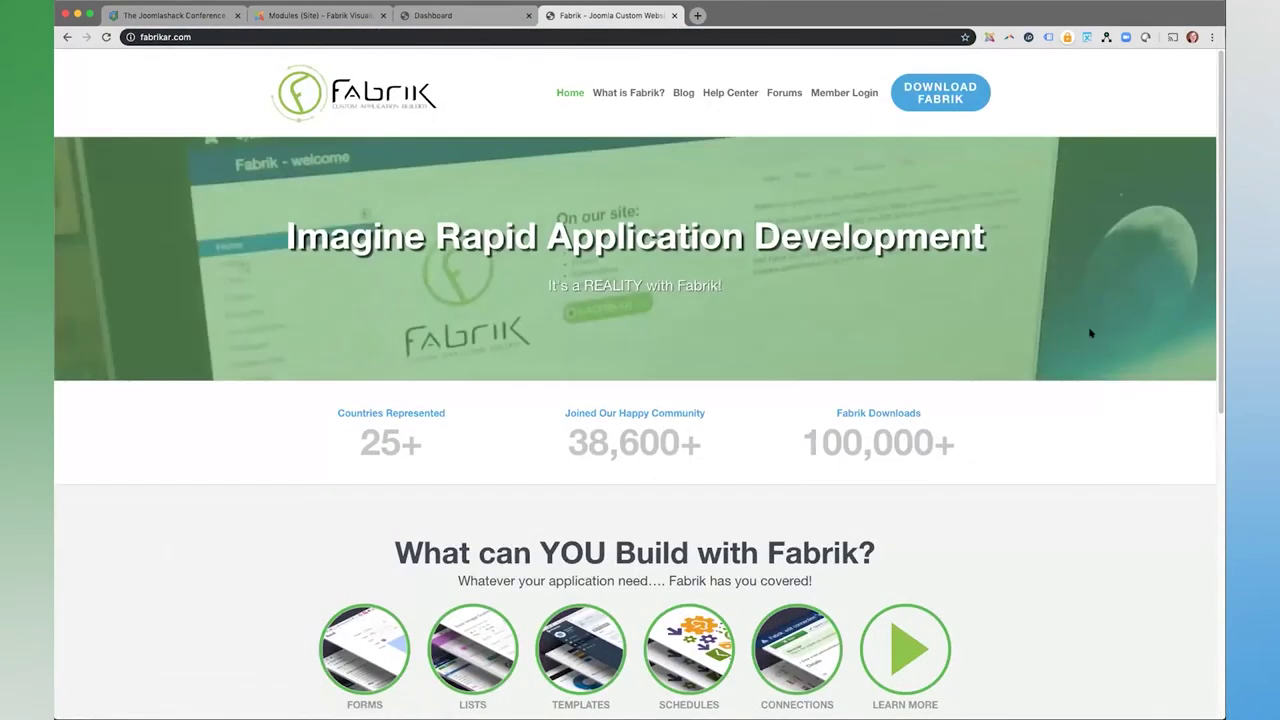
- View Fabrik's GitHub repository through the link in the site's footer, and close both the GitHub and Fabrik website tabs
scroll(1105, 475, down, 5)
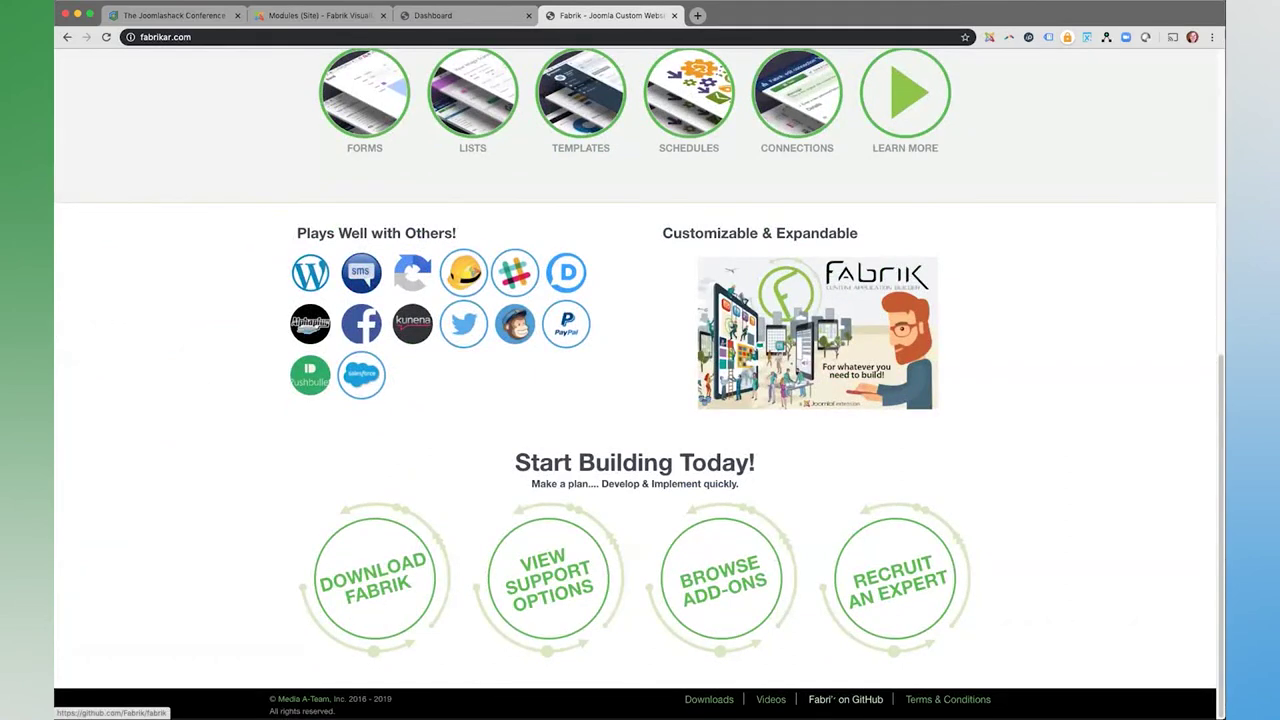
click(845, 699)
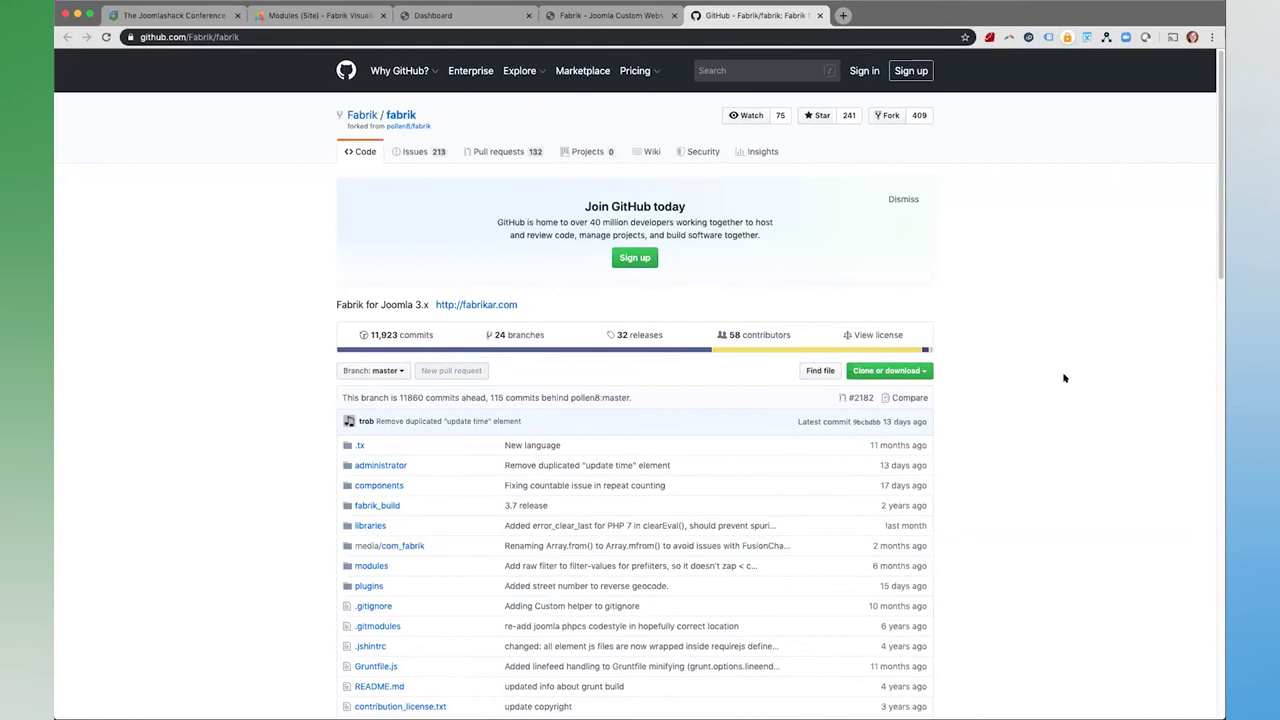
click(818, 15)
click(674, 15)
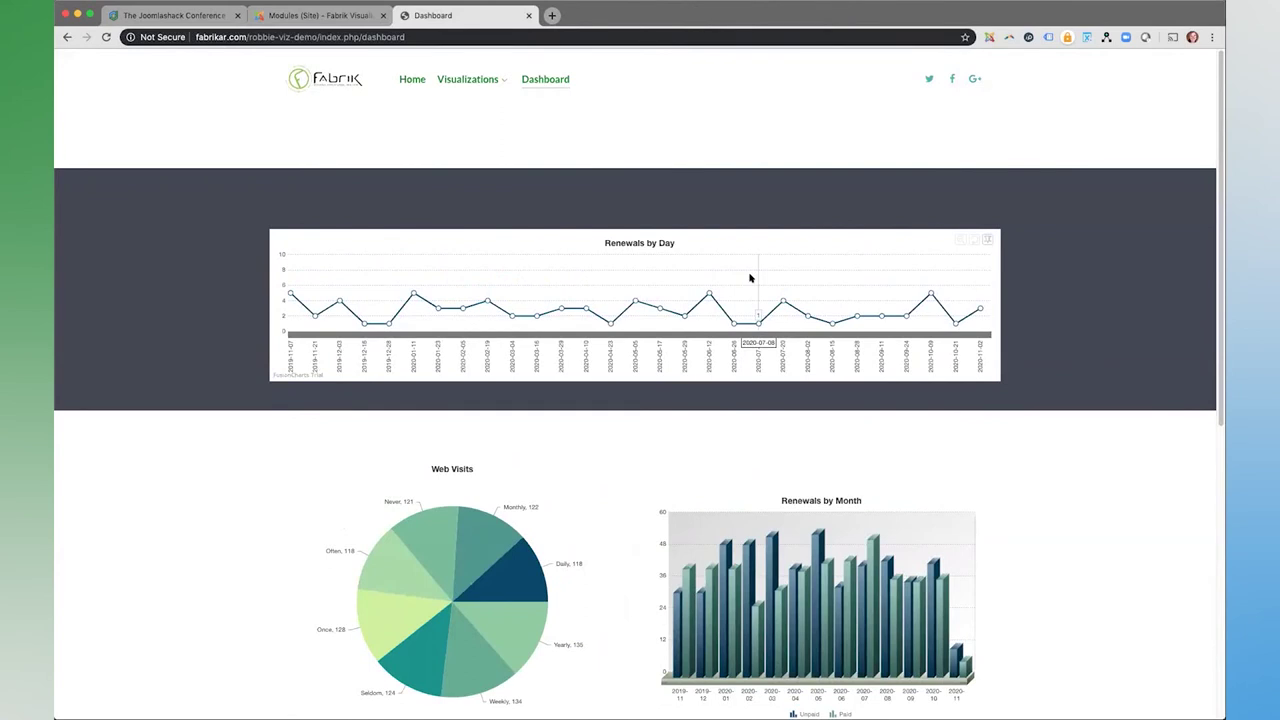
- Return to the Joomla administrator, clear the text highlighting in the modules list, and open the Main Menu's items
click(348, 17)
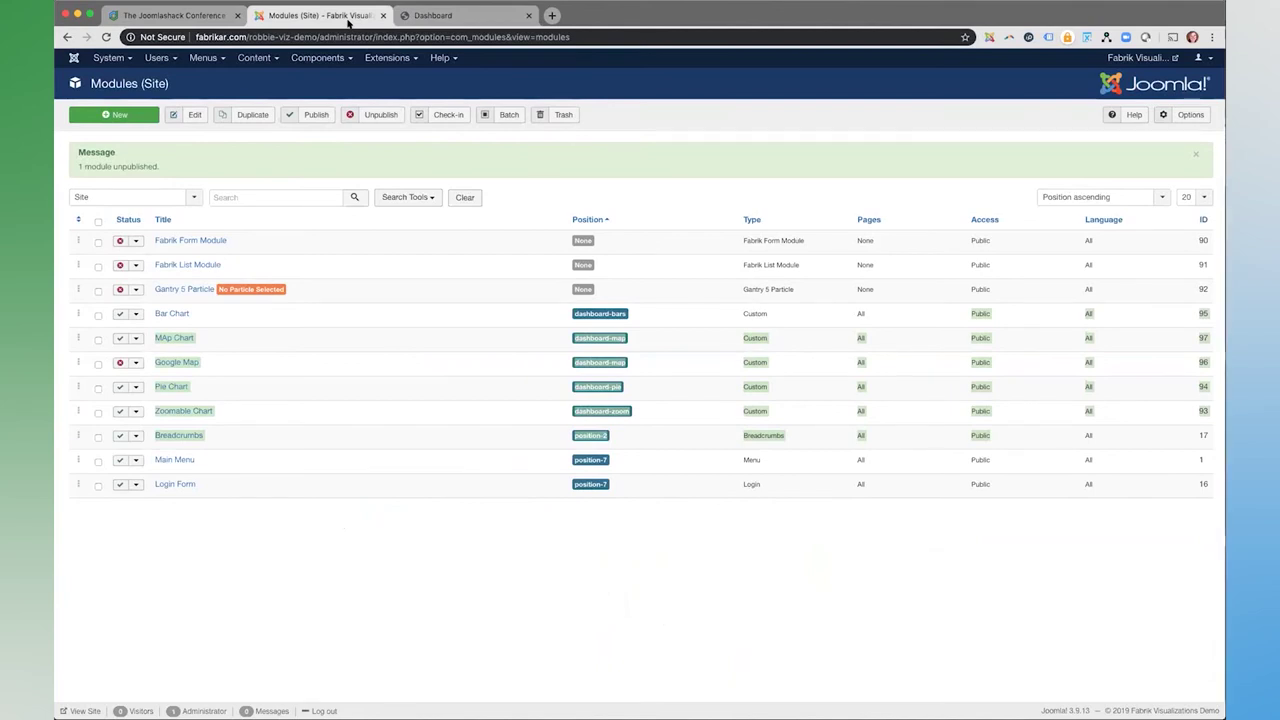
click(600, 147)
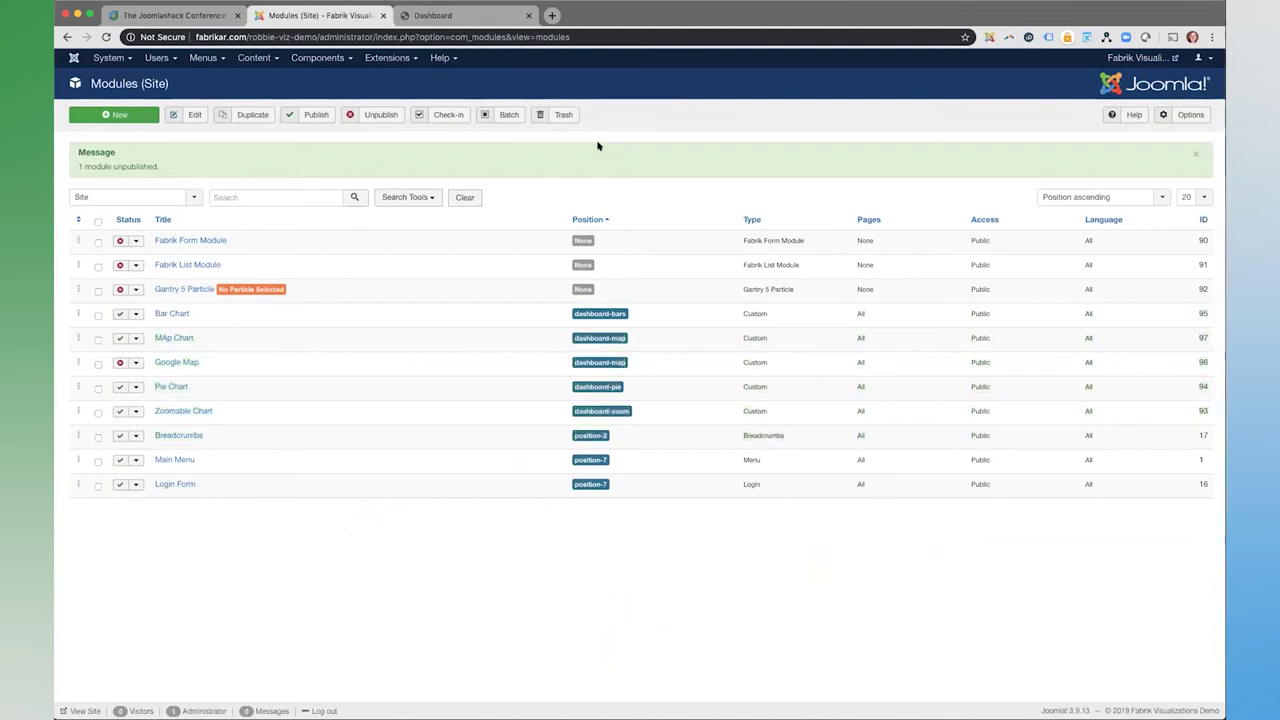
click(203, 58)
click(205, 134)
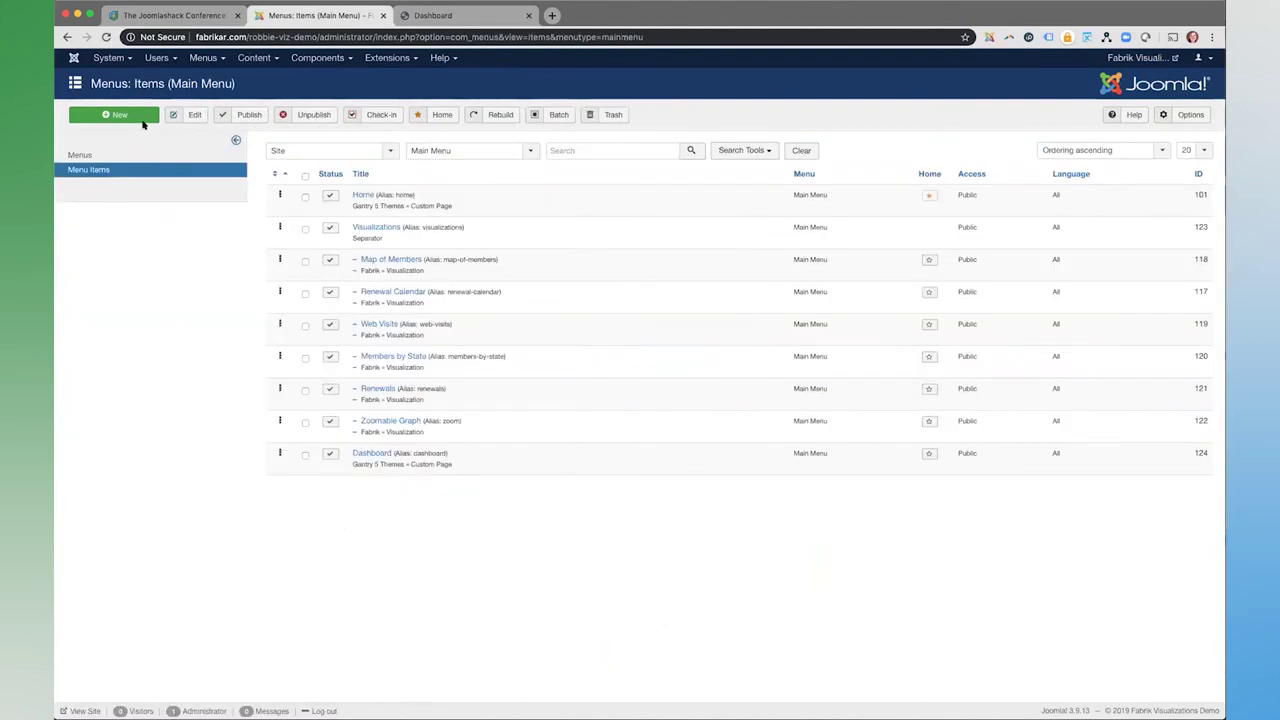
- Start a new Main Menu item, view the Fabrik menu item types including Visualization, and cancel without creating it
click(140, 116)
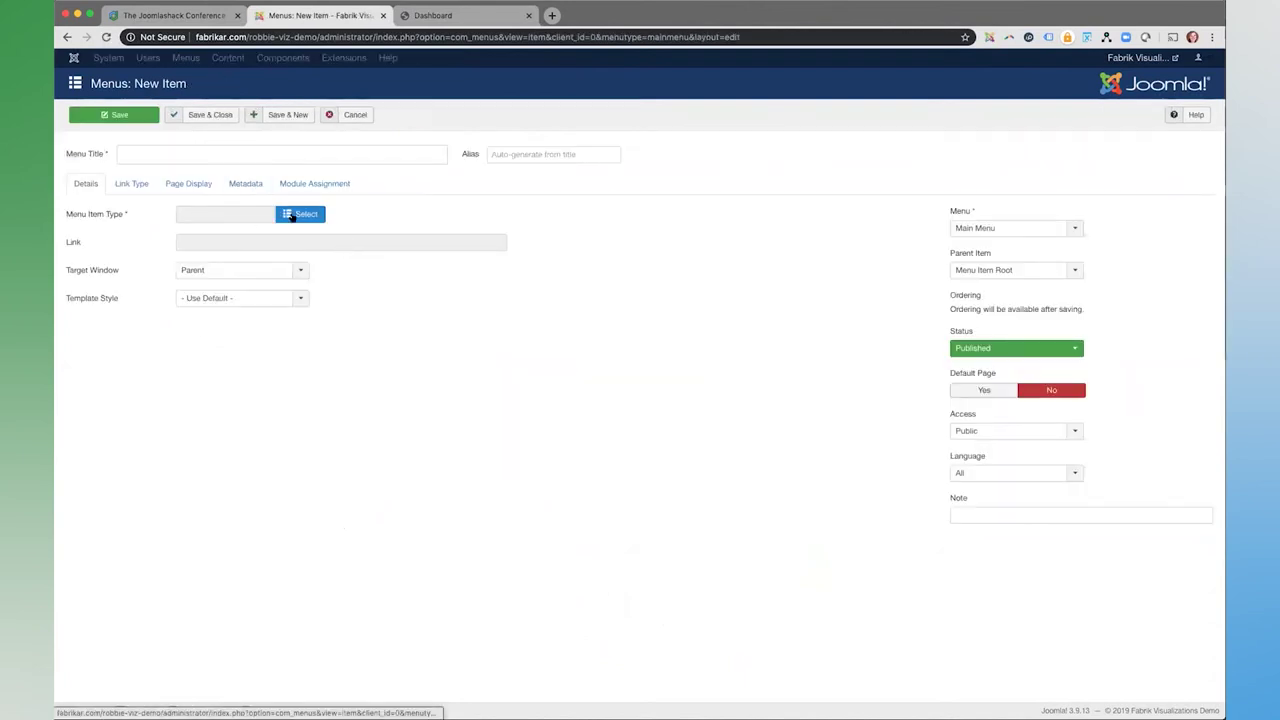
click(290, 215)
click(200, 202)
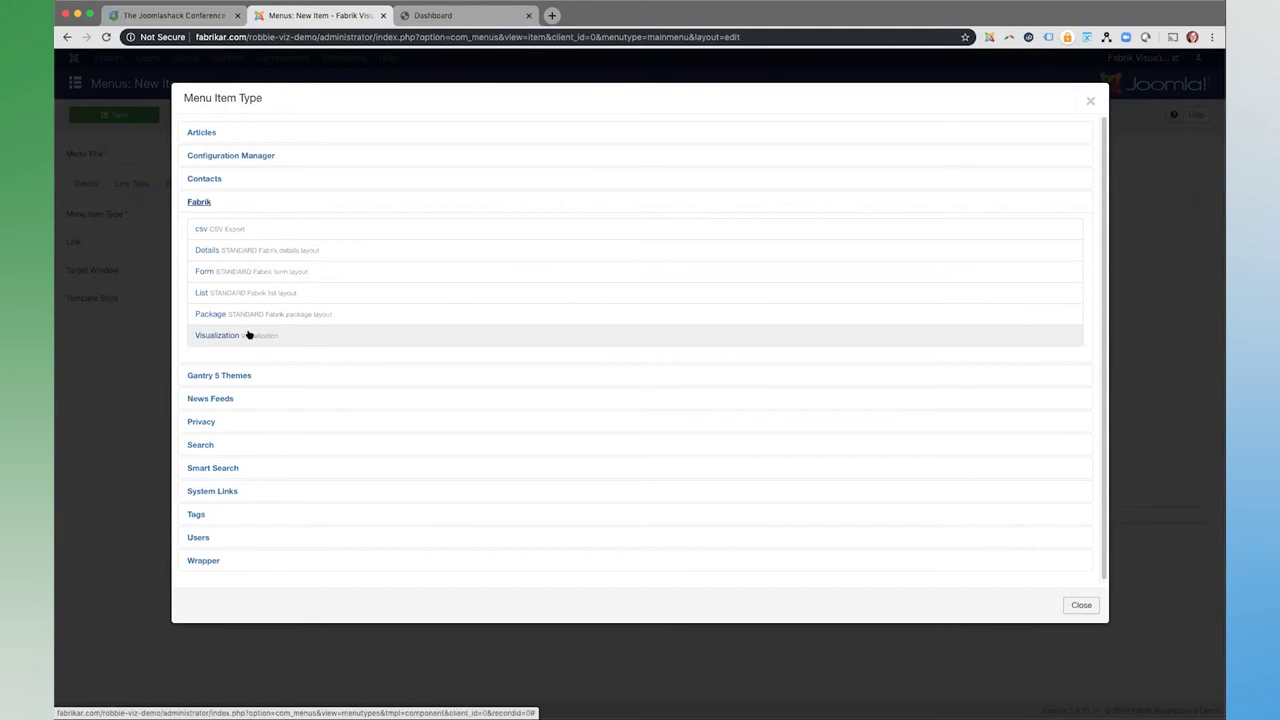
click(1066, 605)
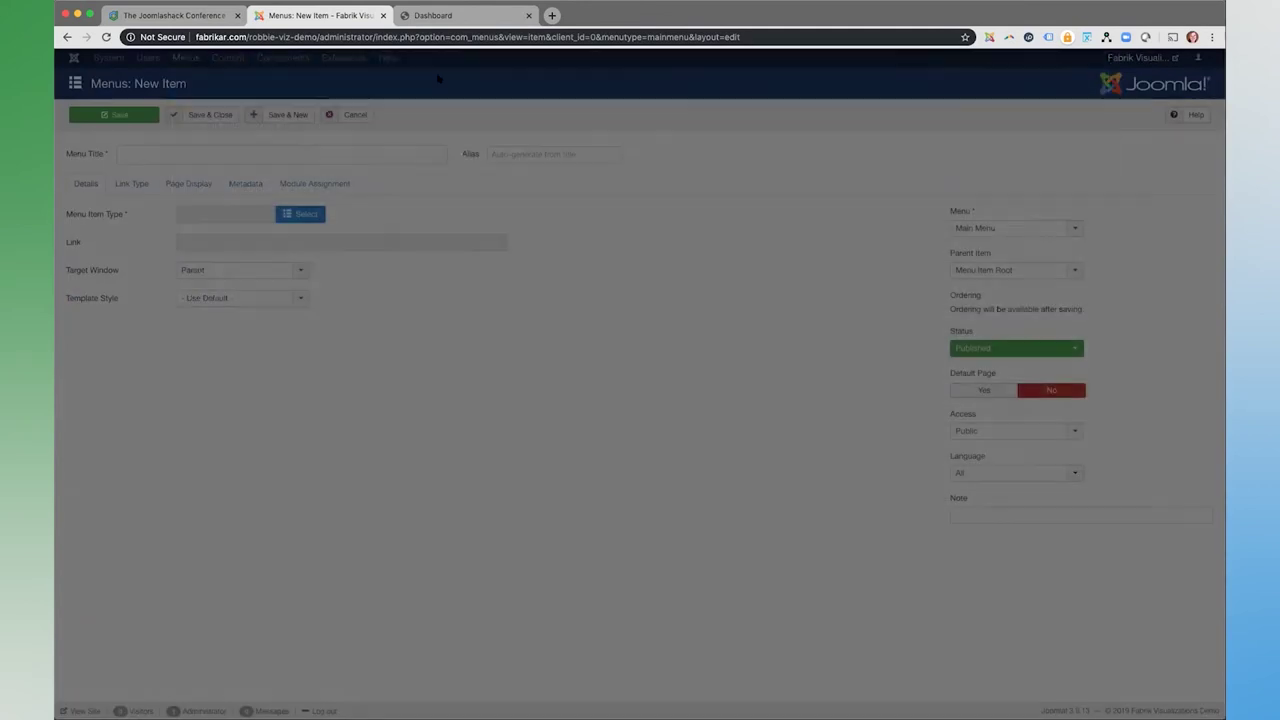
click(354, 116)
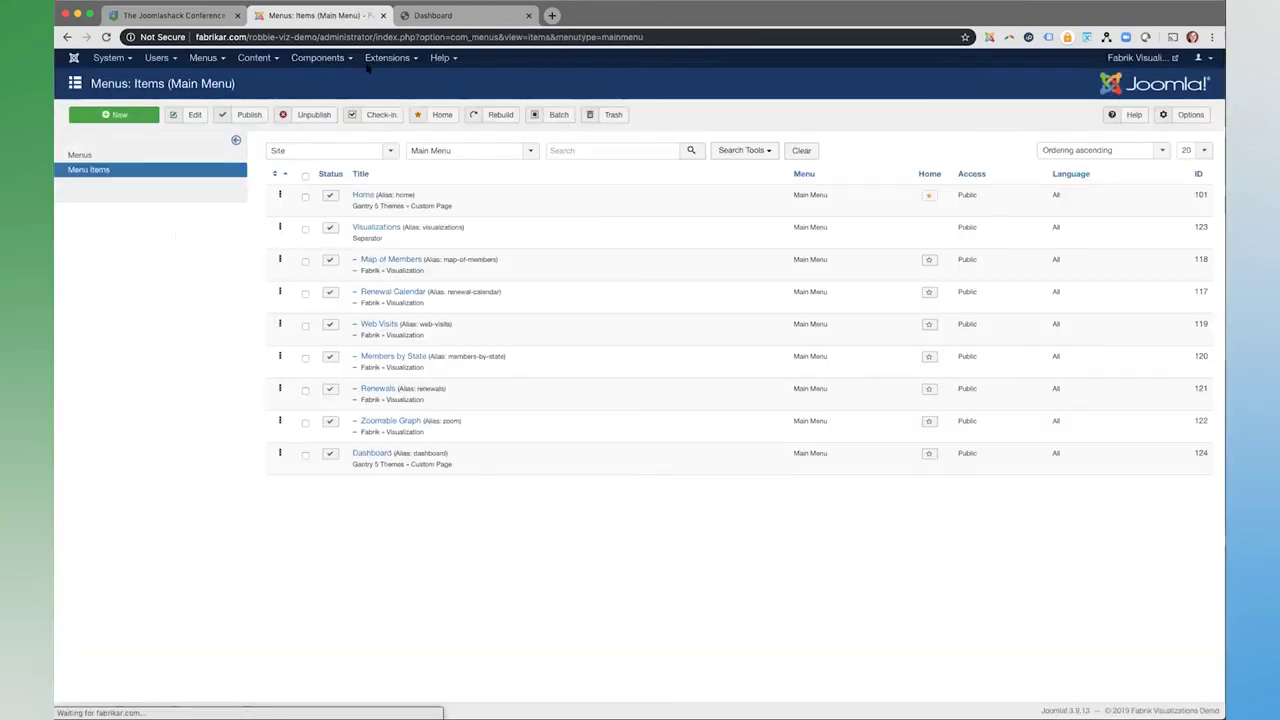
- Open the Bar Chart module from the site modules list, review its Fabrik visualization embed code and its options, and close it
click(387, 57)
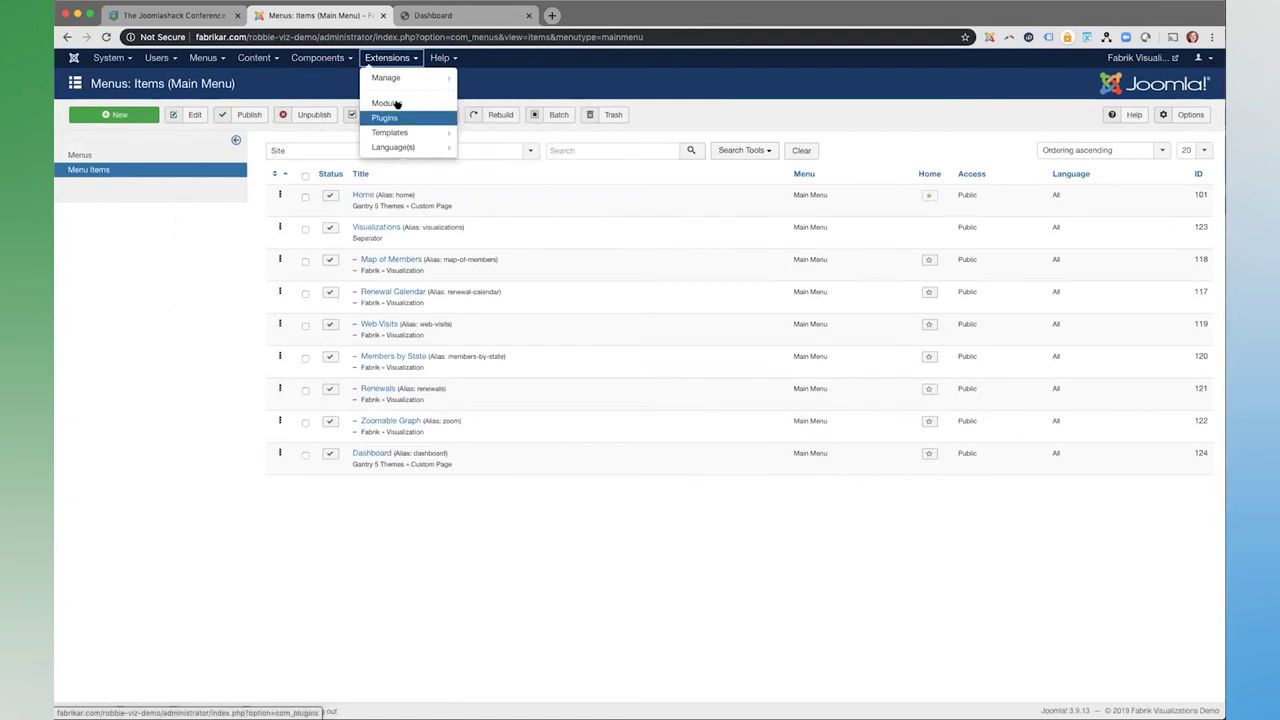
click(385, 100)
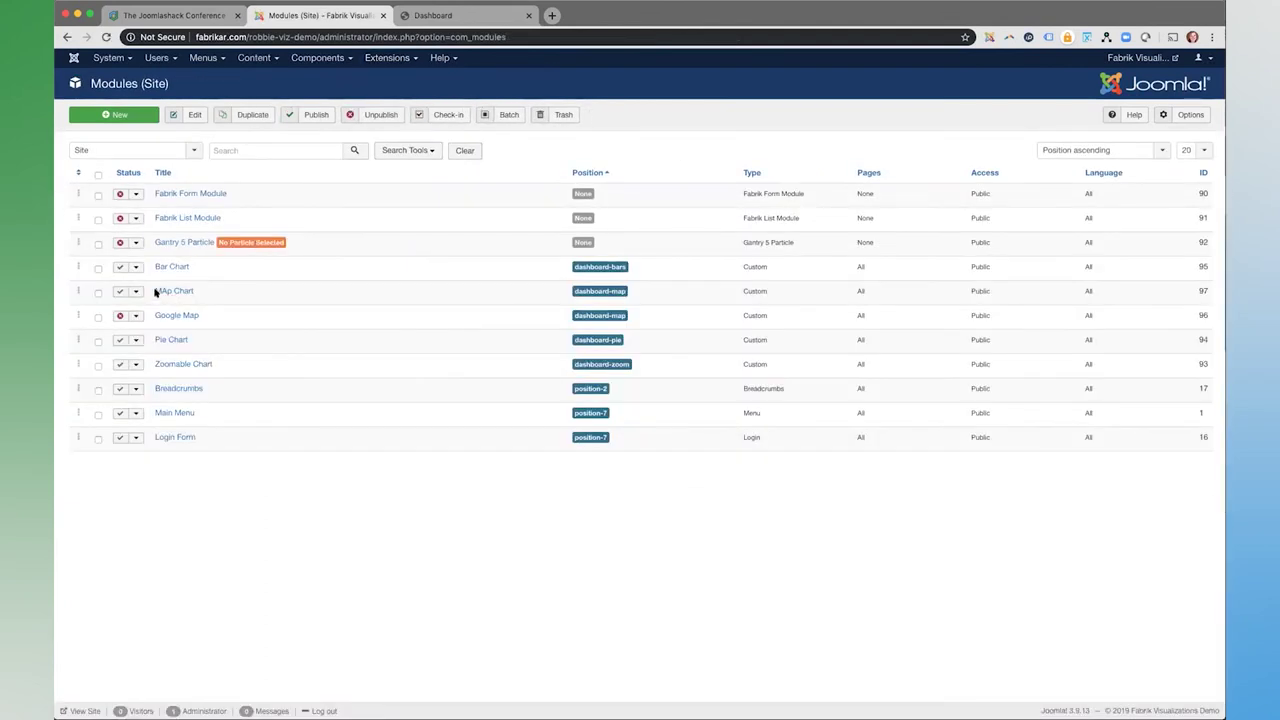
click(172, 266)
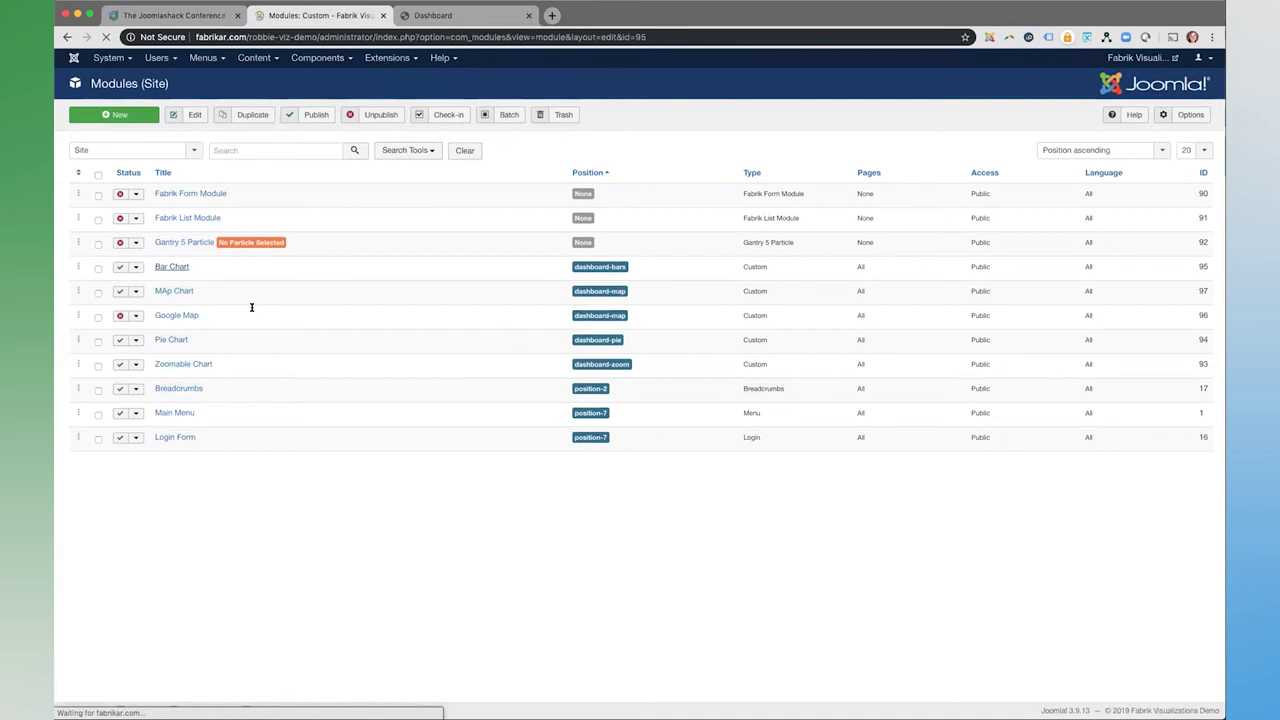
drag(243, 397, 72, 374)
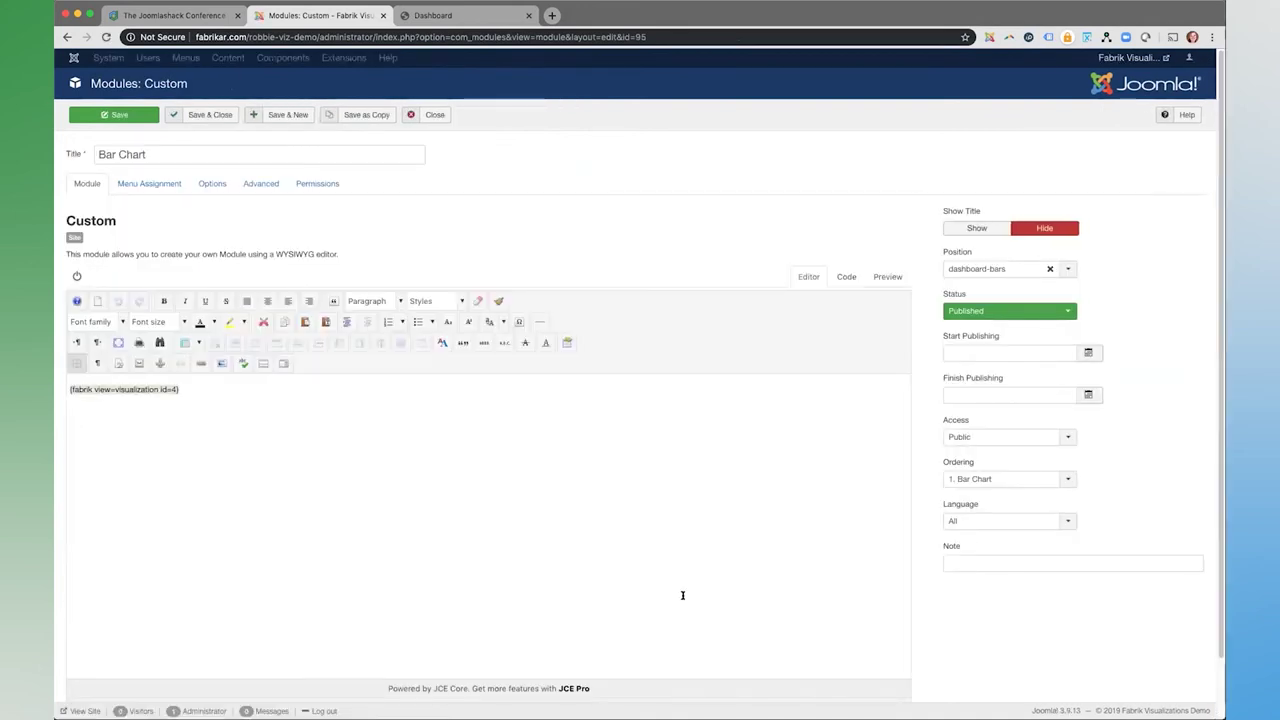
click(412, 424)
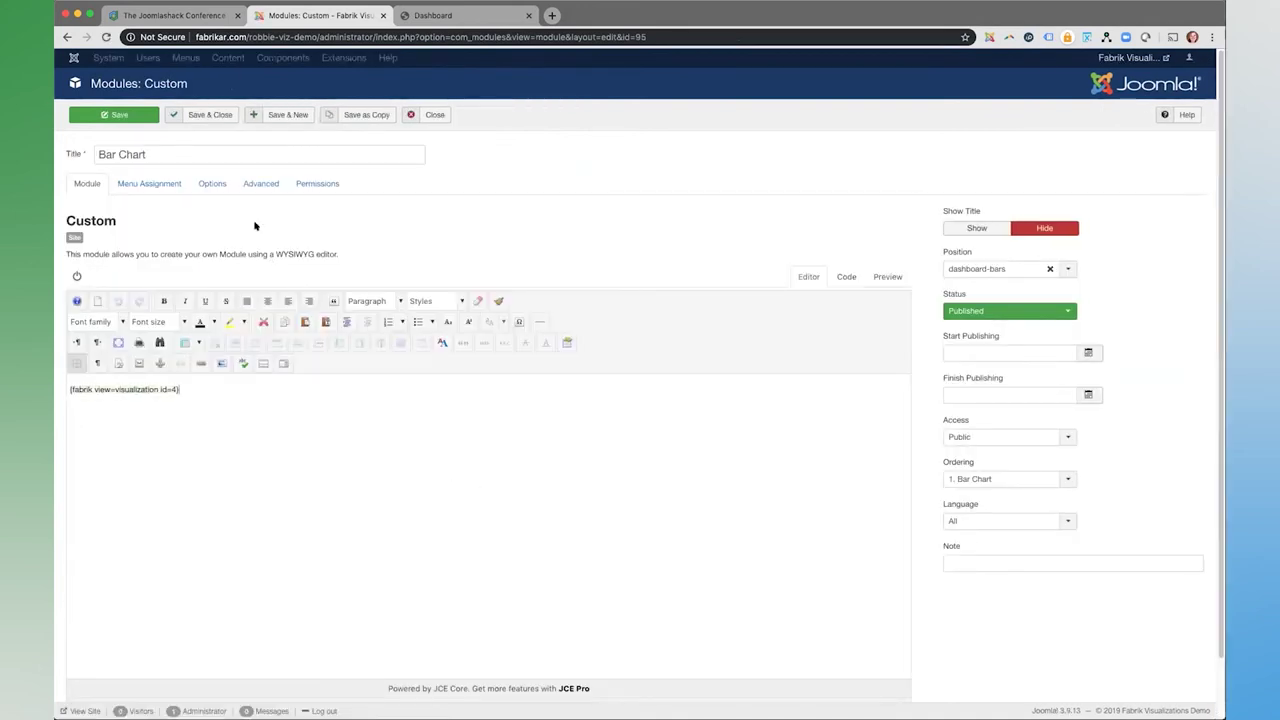
click(200, 188)
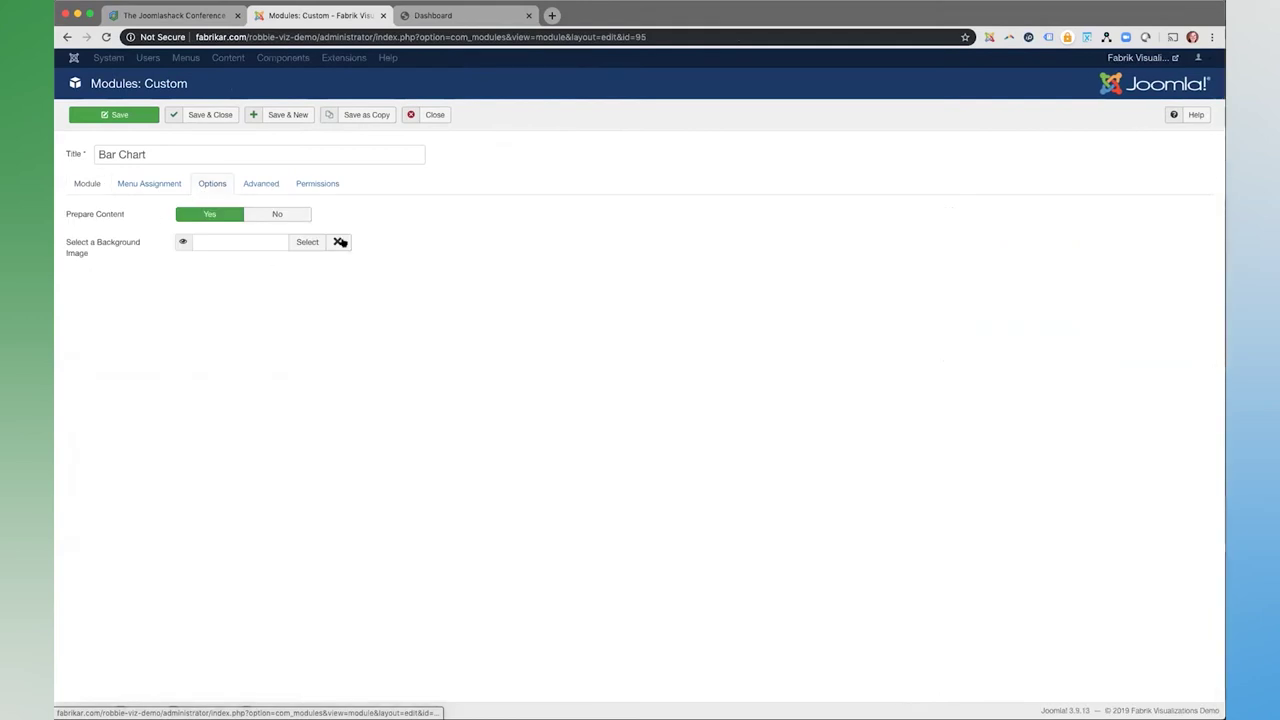
click(438, 115)
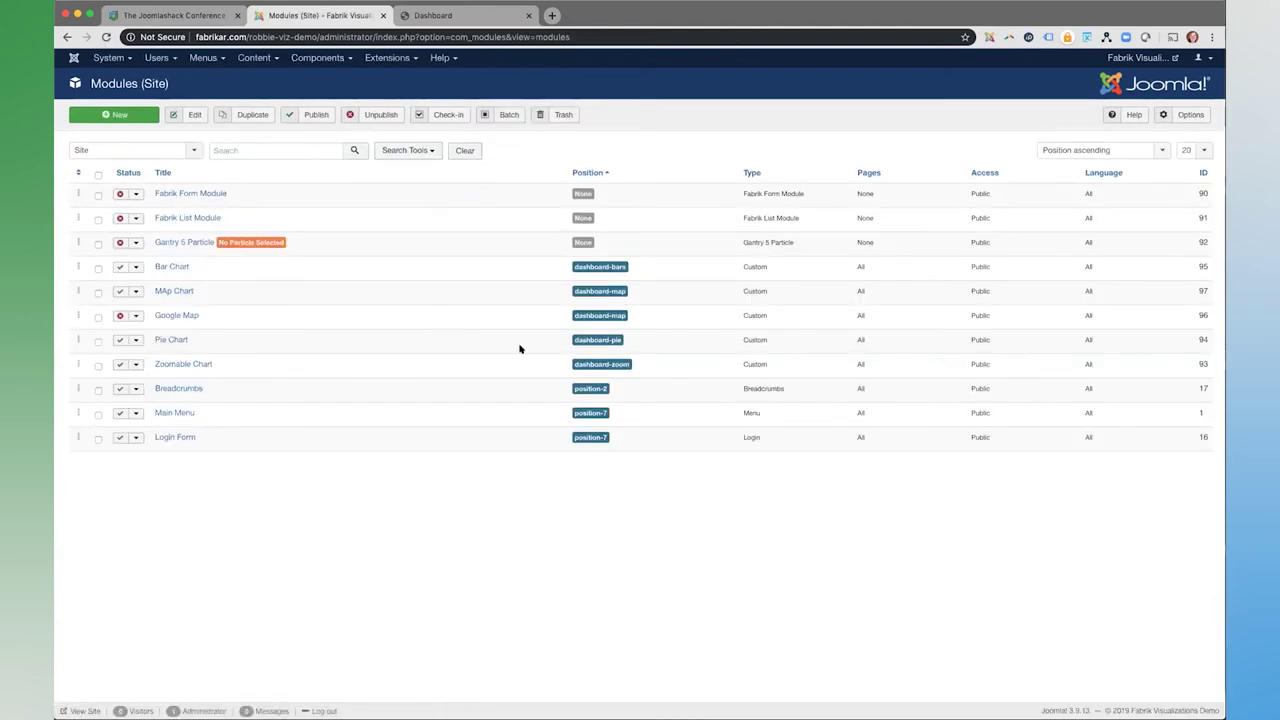
- Open Fabrik's visualizations list, start a new visualization, and view the plug-in types available for it
click(317, 57)
mouse_move(310, 108)
click(435, 166)
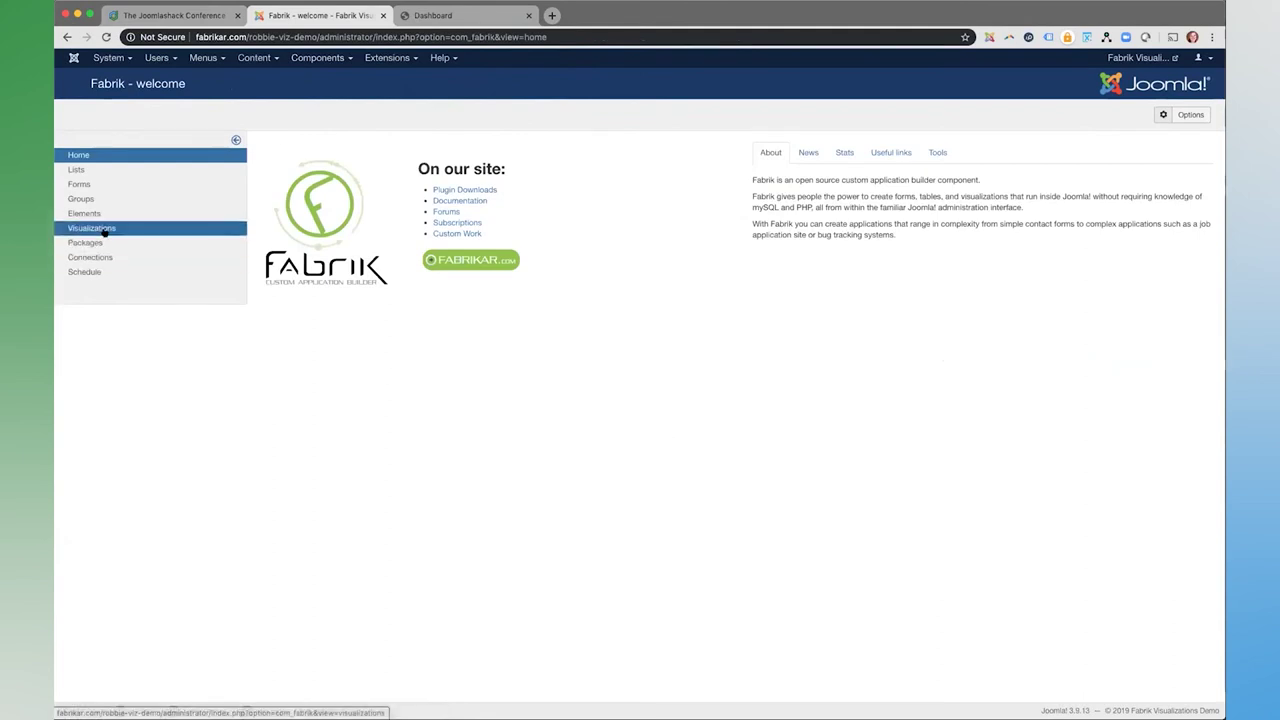
click(104, 229)
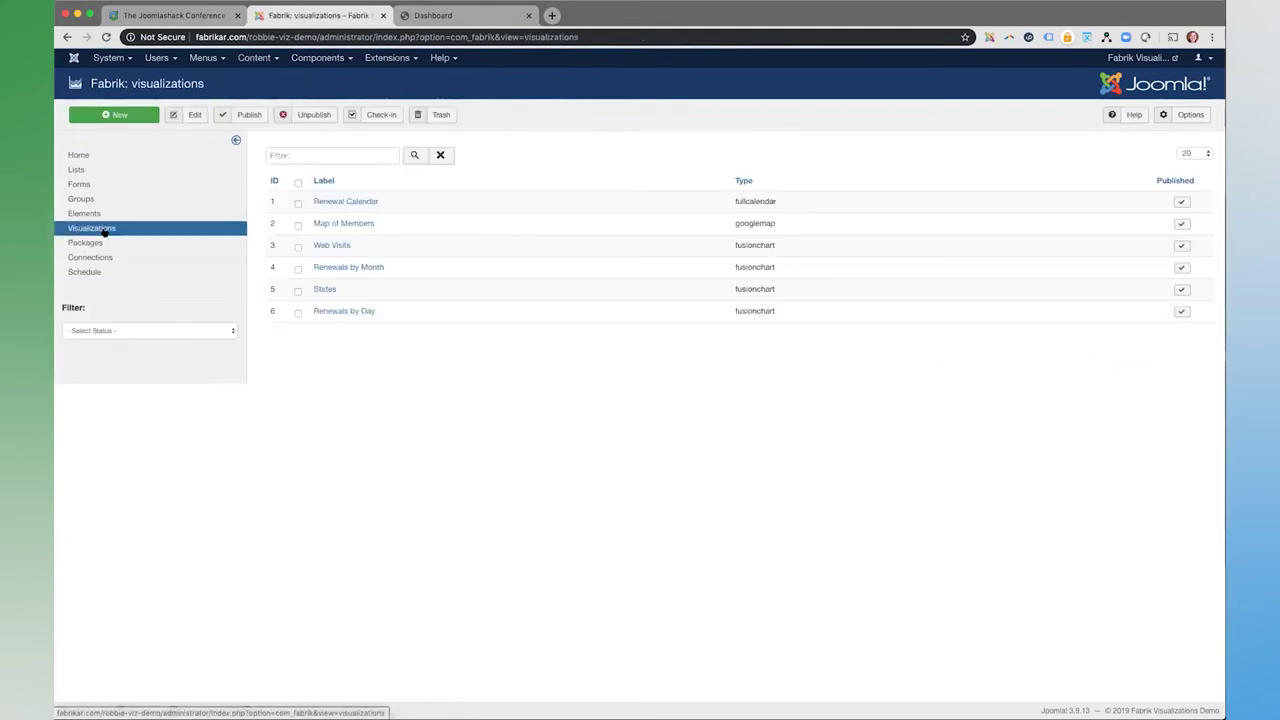
click(120, 115)
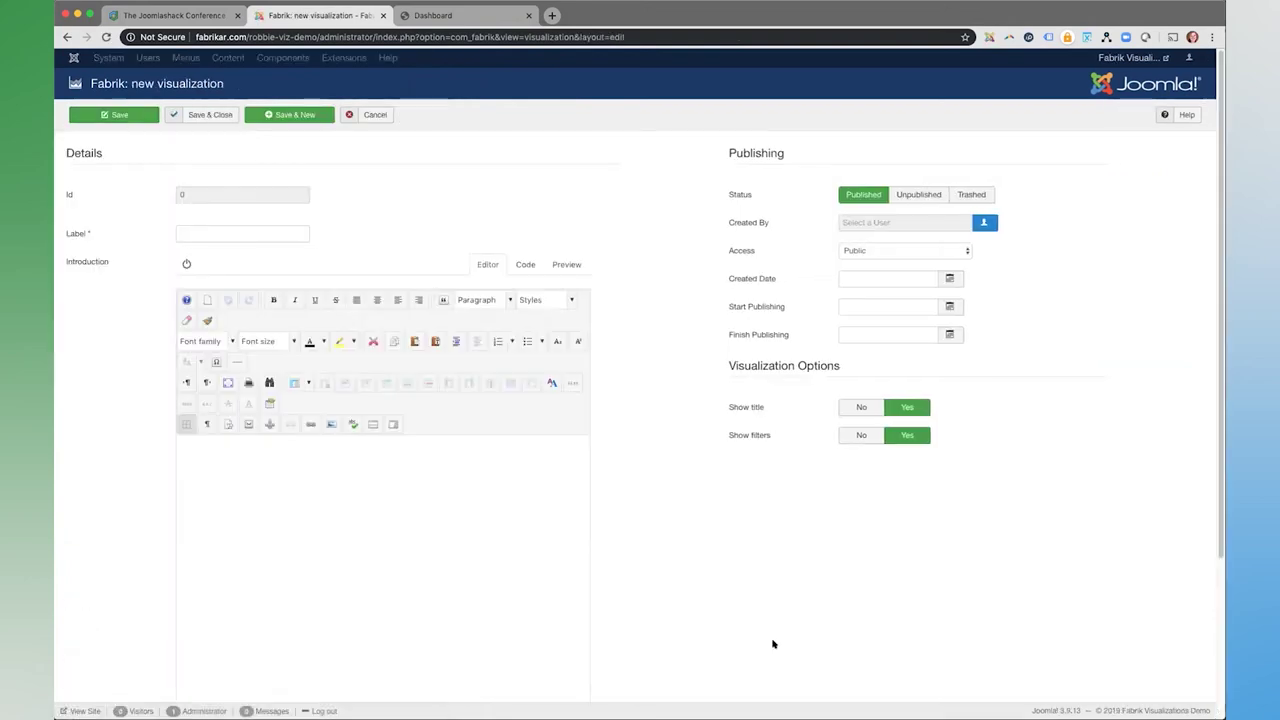
scroll(760, 537, down, 4)
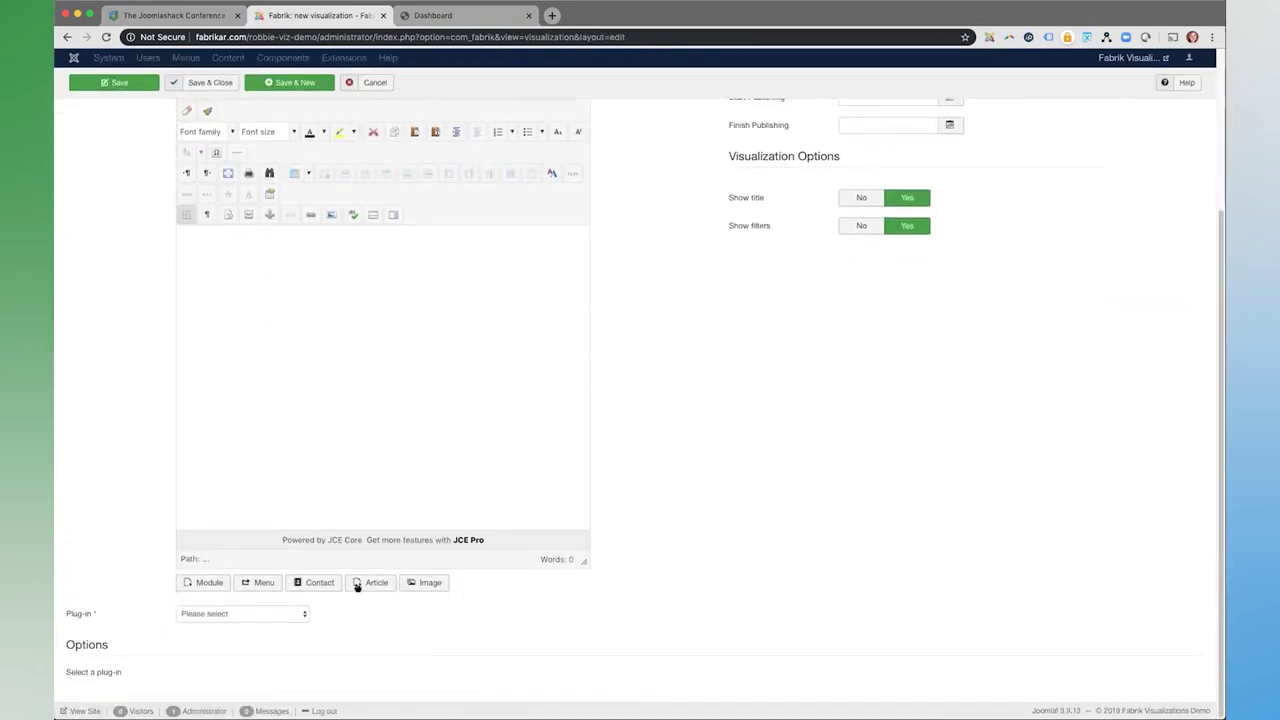
click(178, 614)
click(691, 537)
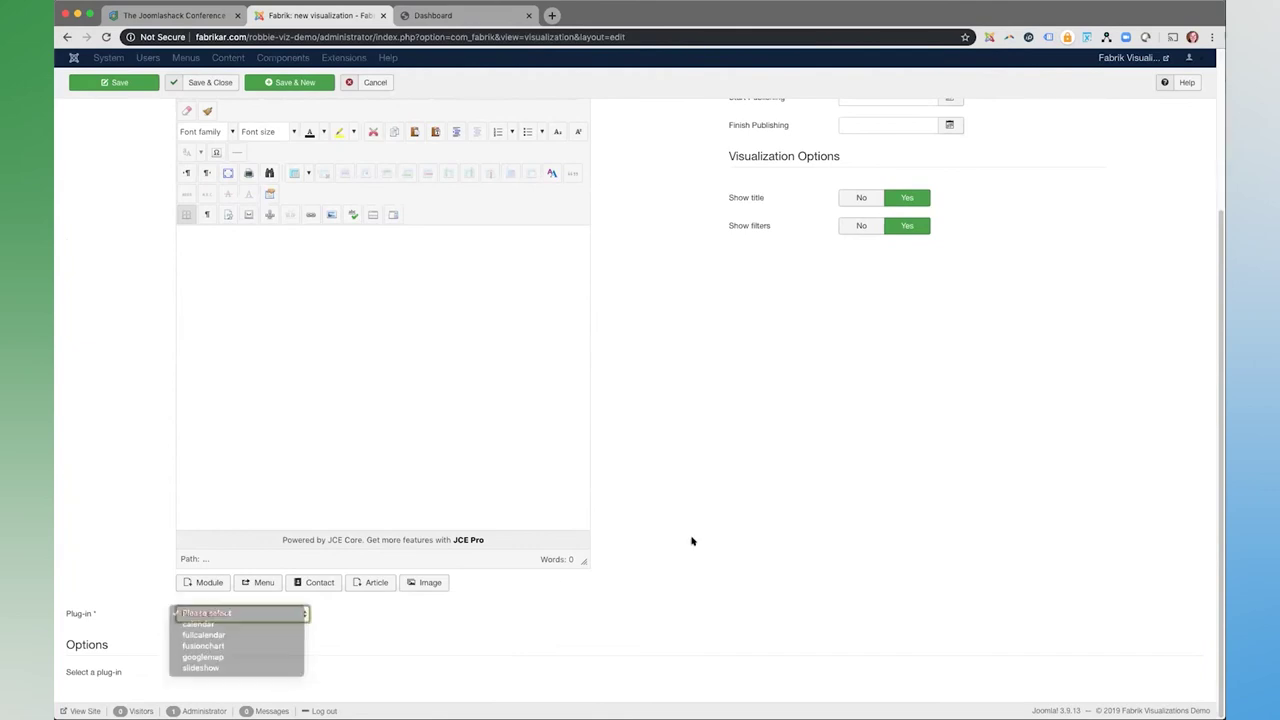
- Choose the fullcalendar plug-in, view the tables it can use as a data source, and cancel the new visualization
click(271, 614)
click(271, 634)
scroll(643, 563, down, 5)
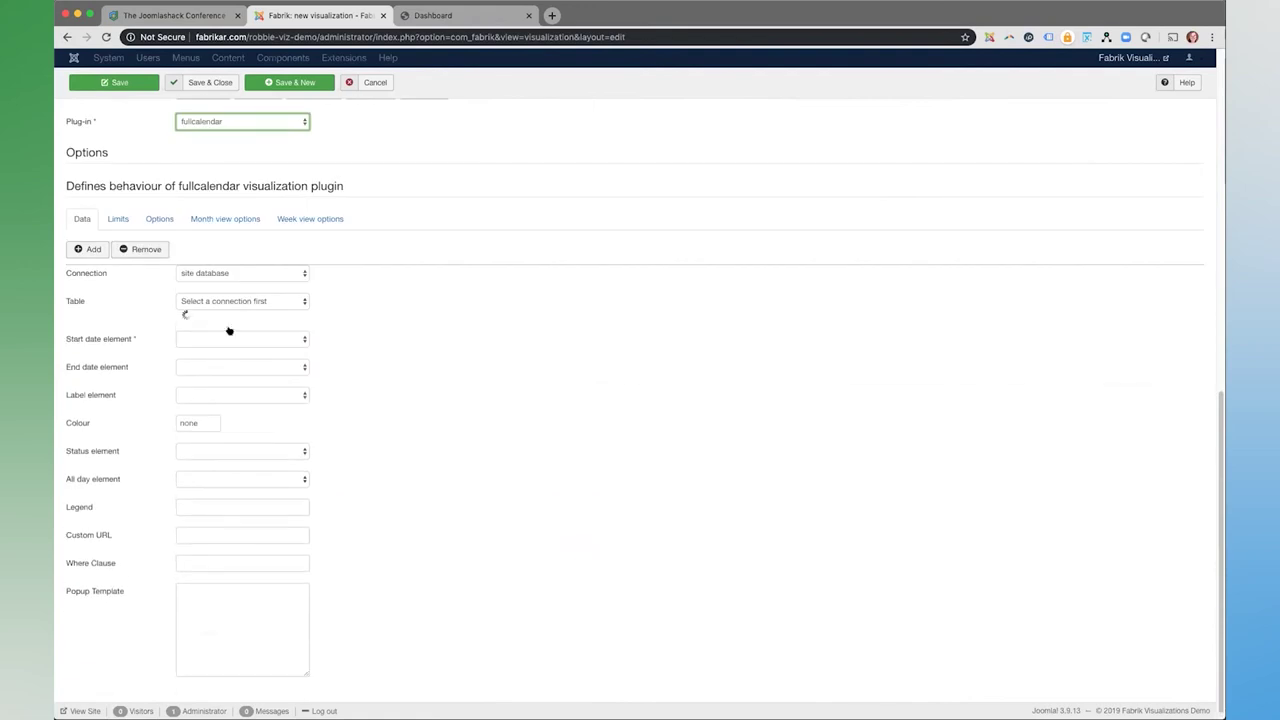
click(229, 303)
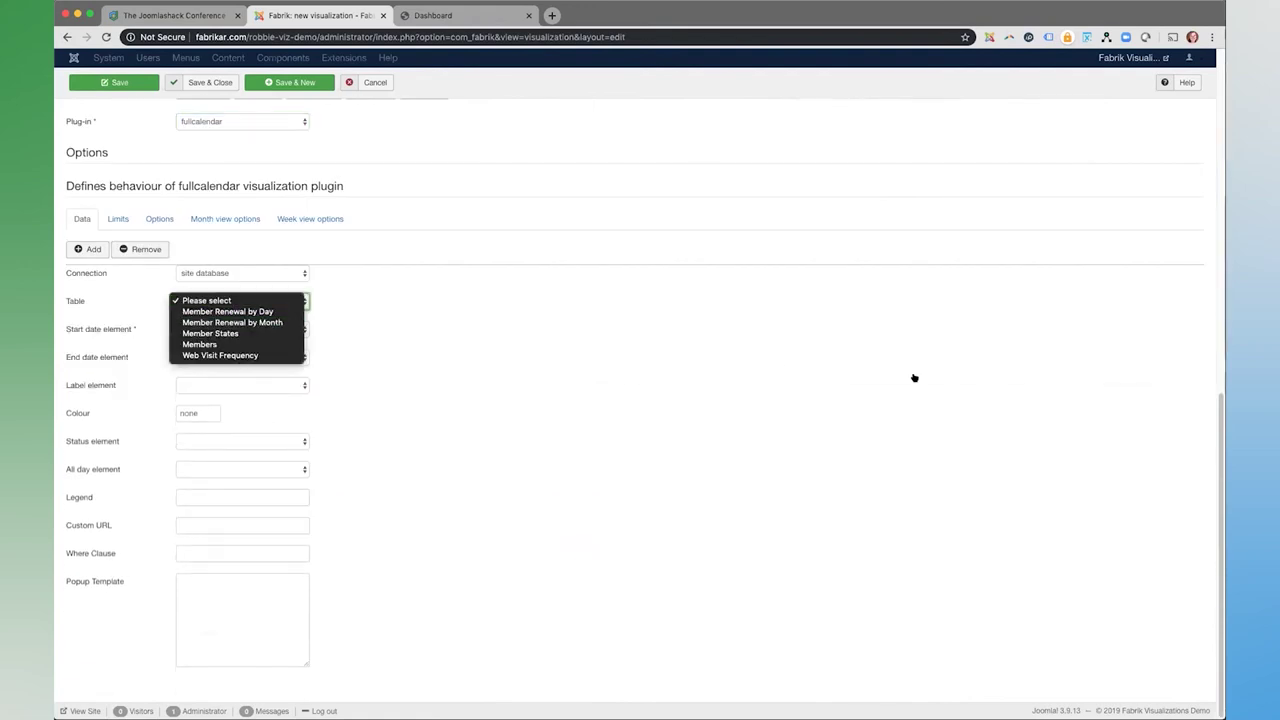
click(331, 366)
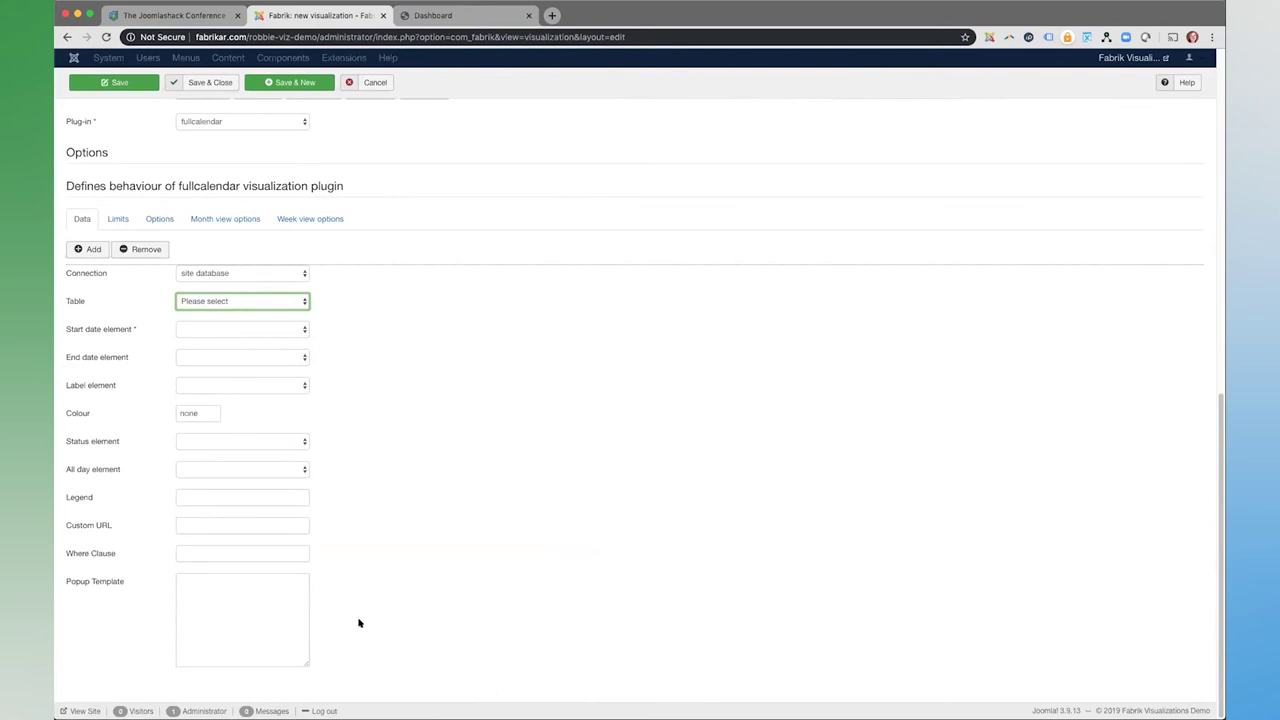
scroll(534, 394, up, 15)
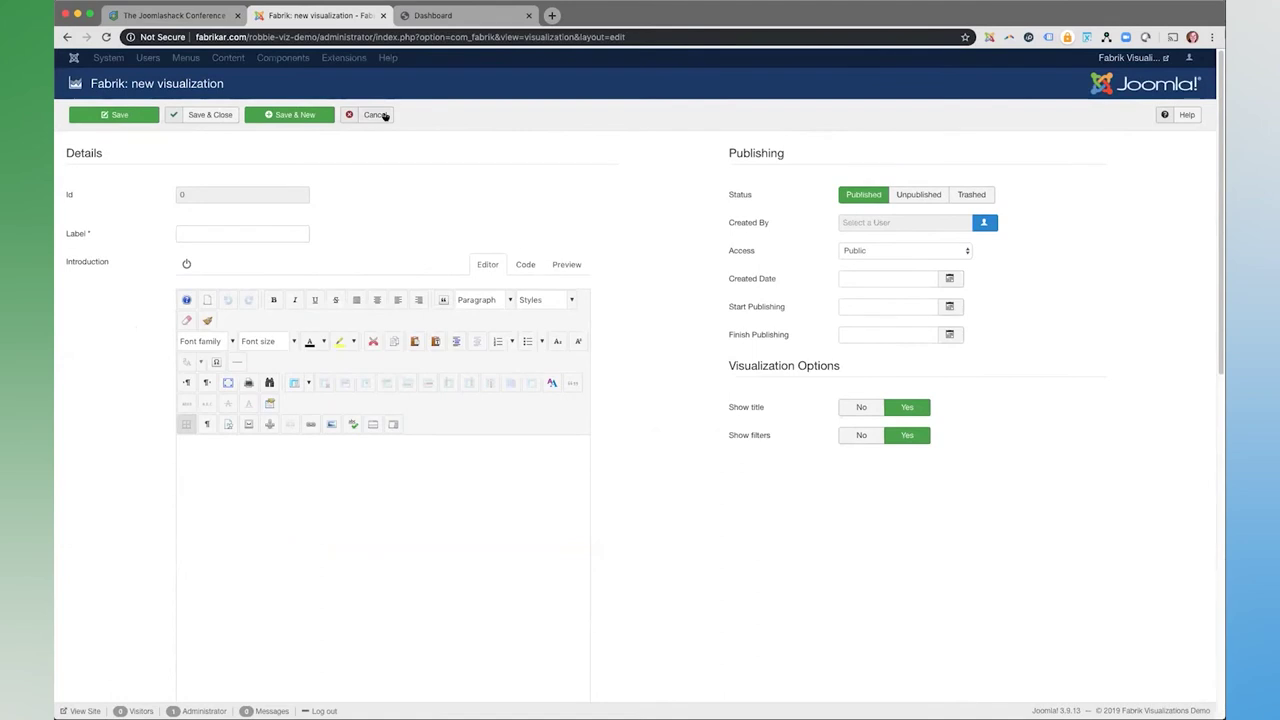
click(382, 114)
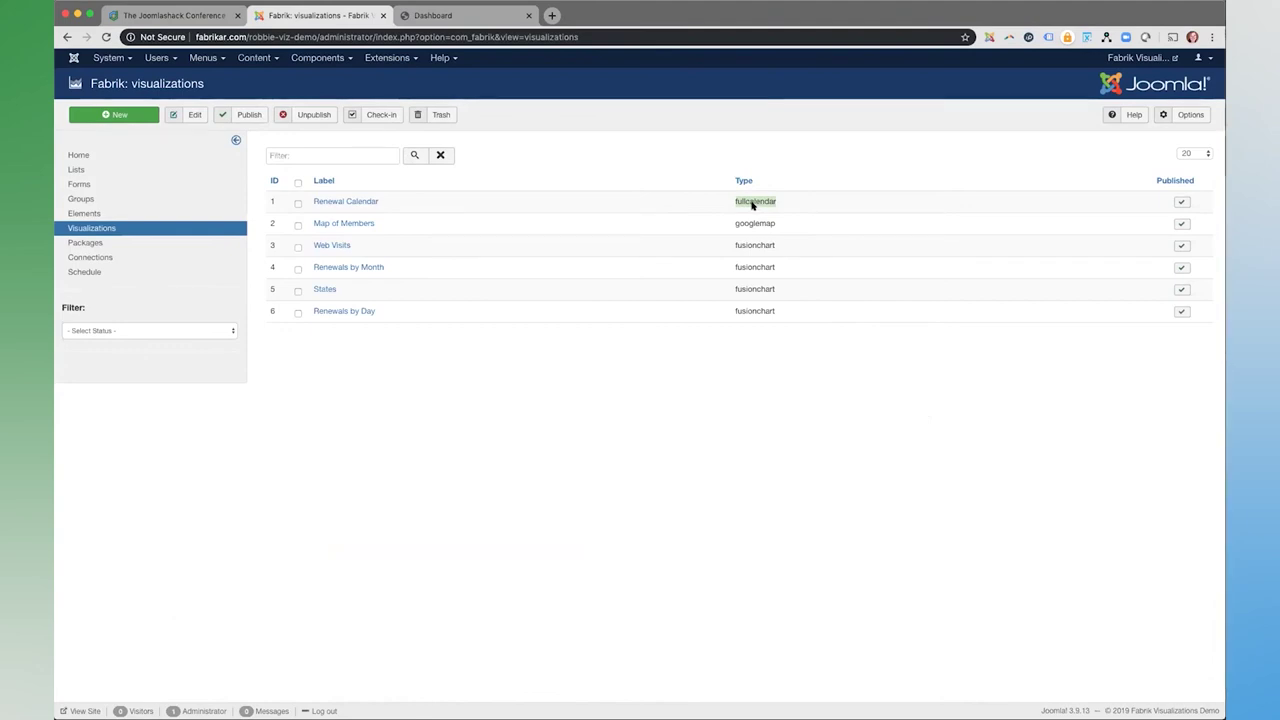
- Open the Renewal Calendar visualization, review its fullcalendar data settings, and close it
click(360, 201)
scroll(700, 610, down, 5)
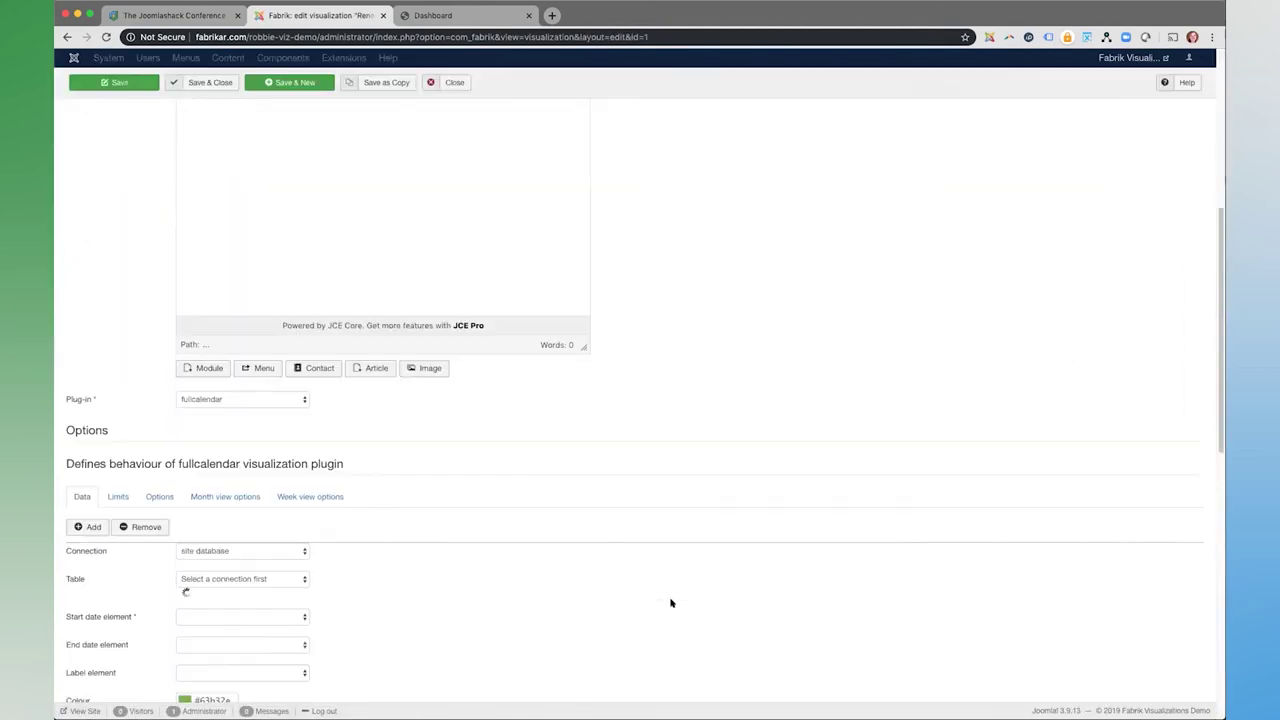
scroll(671, 603, down, 2)
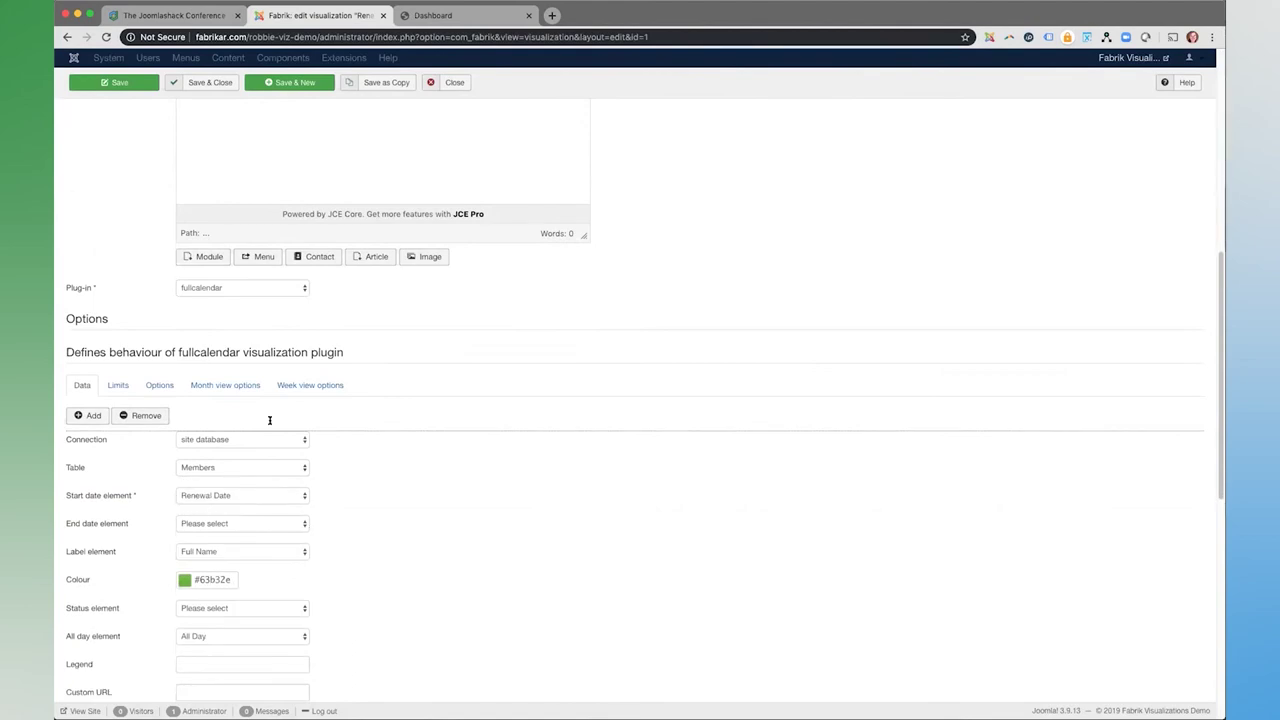
click(452, 82)
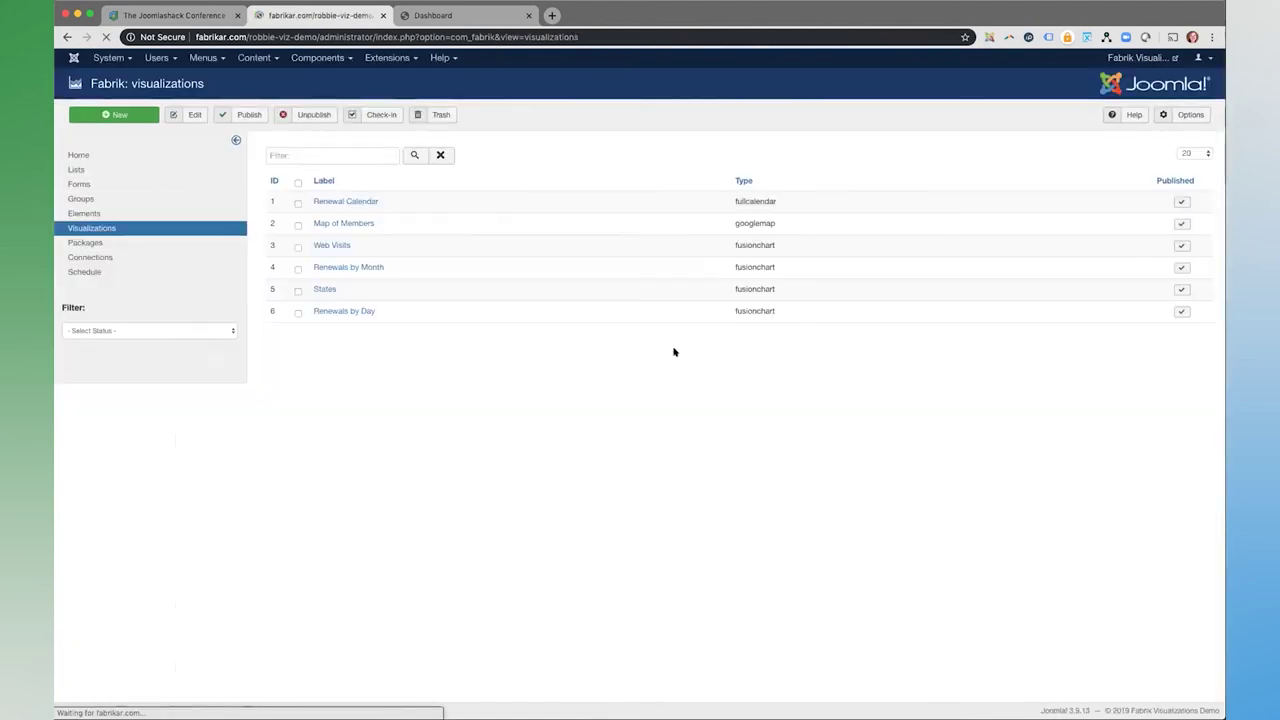
- Open the Map of Members visualization and review its googlemap data settings, including the list, bubble template and icon fields
double_click(762, 222)
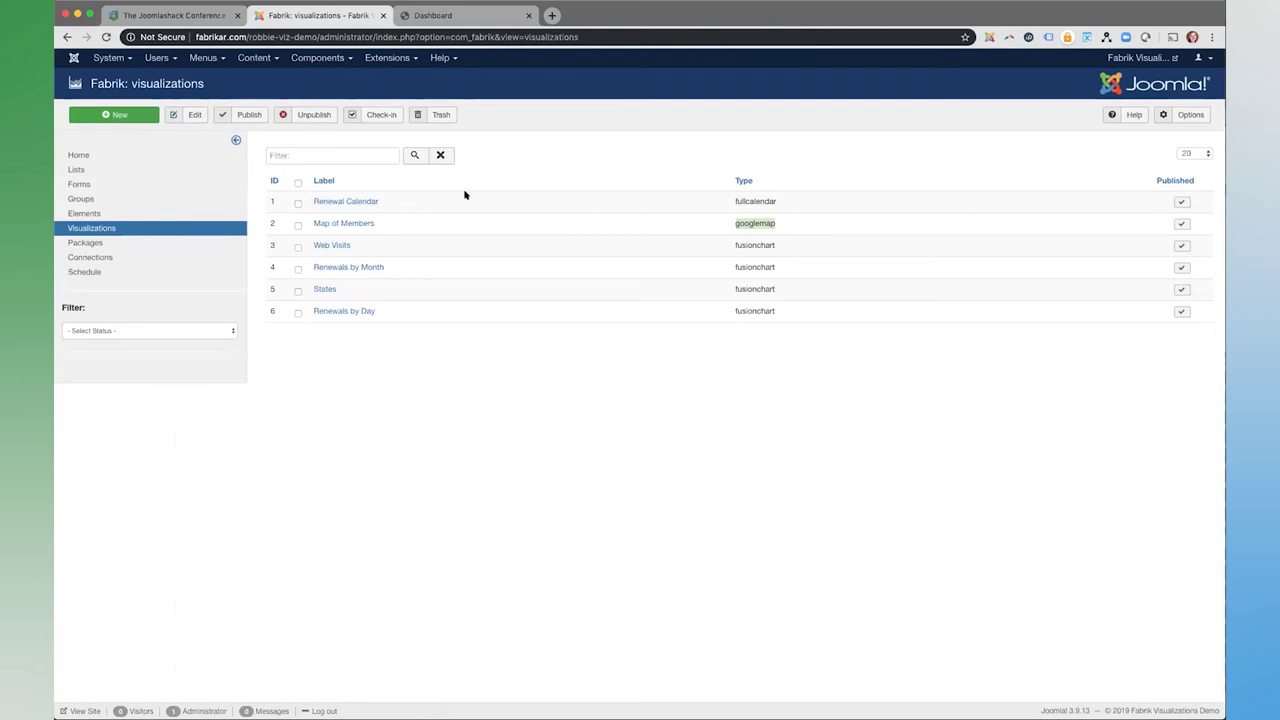
click(357, 222)
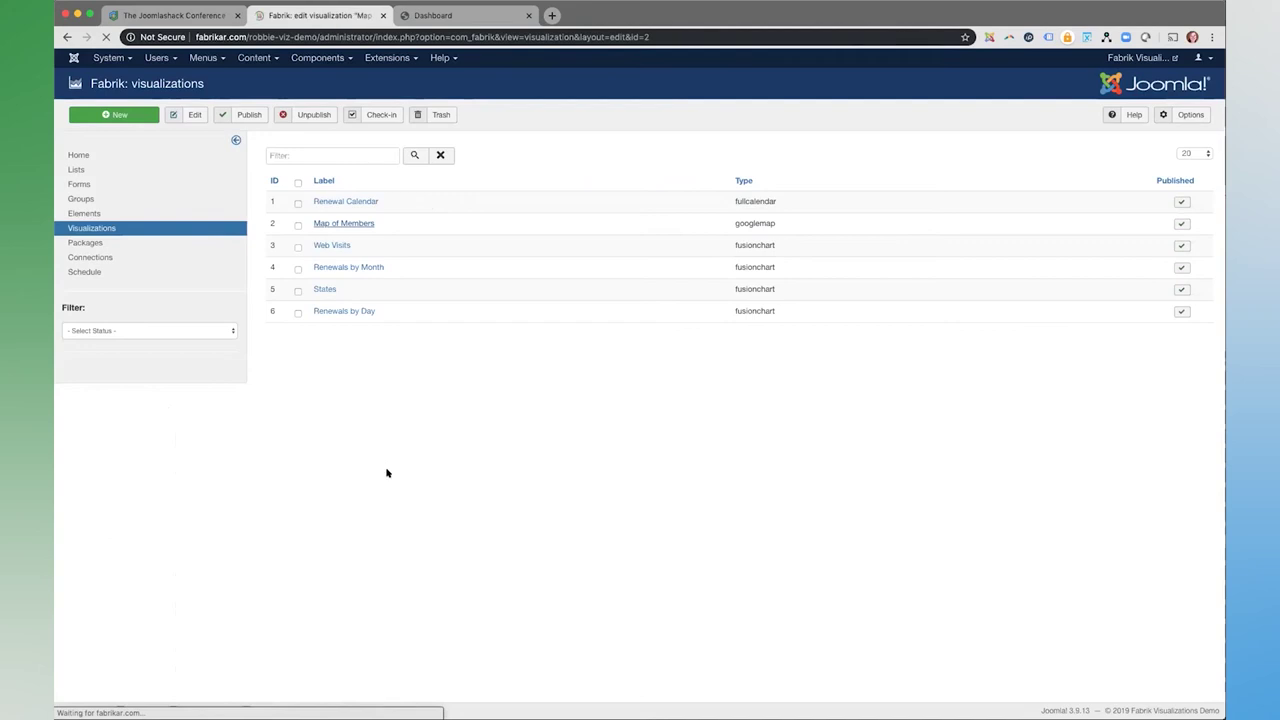
scroll(600, 470, down, 10)
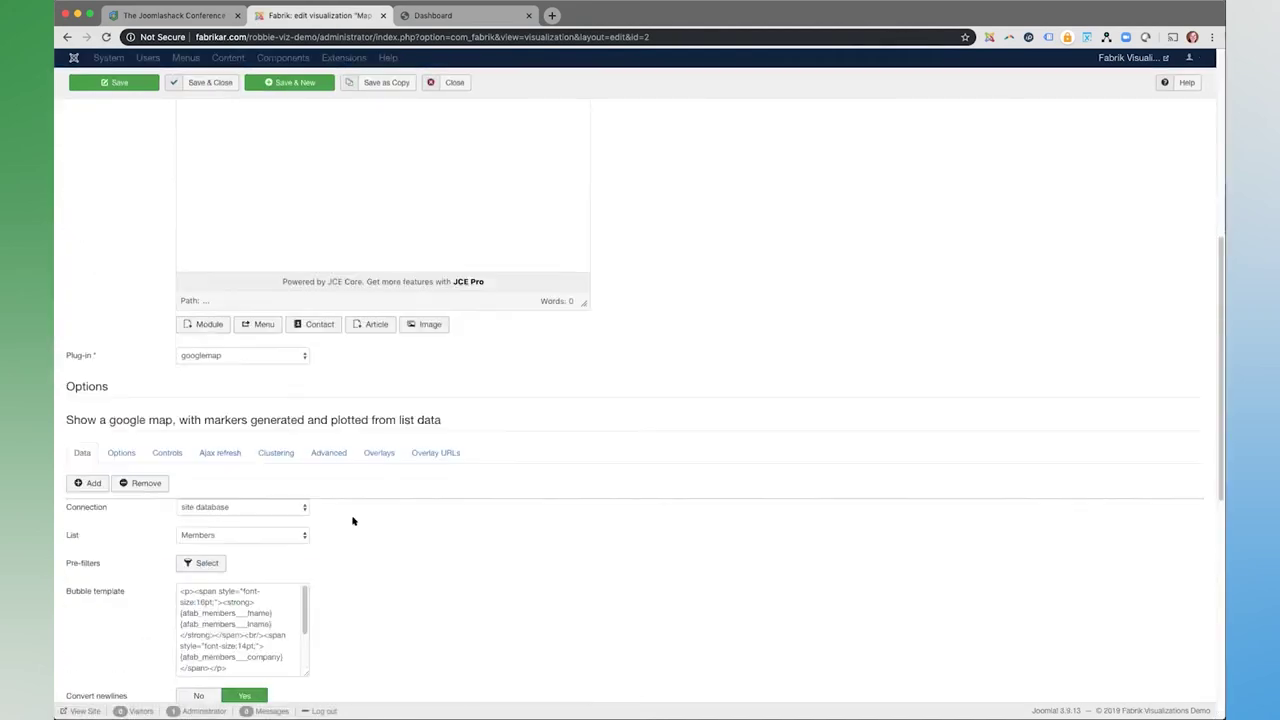
scroll(352, 520, down, 2)
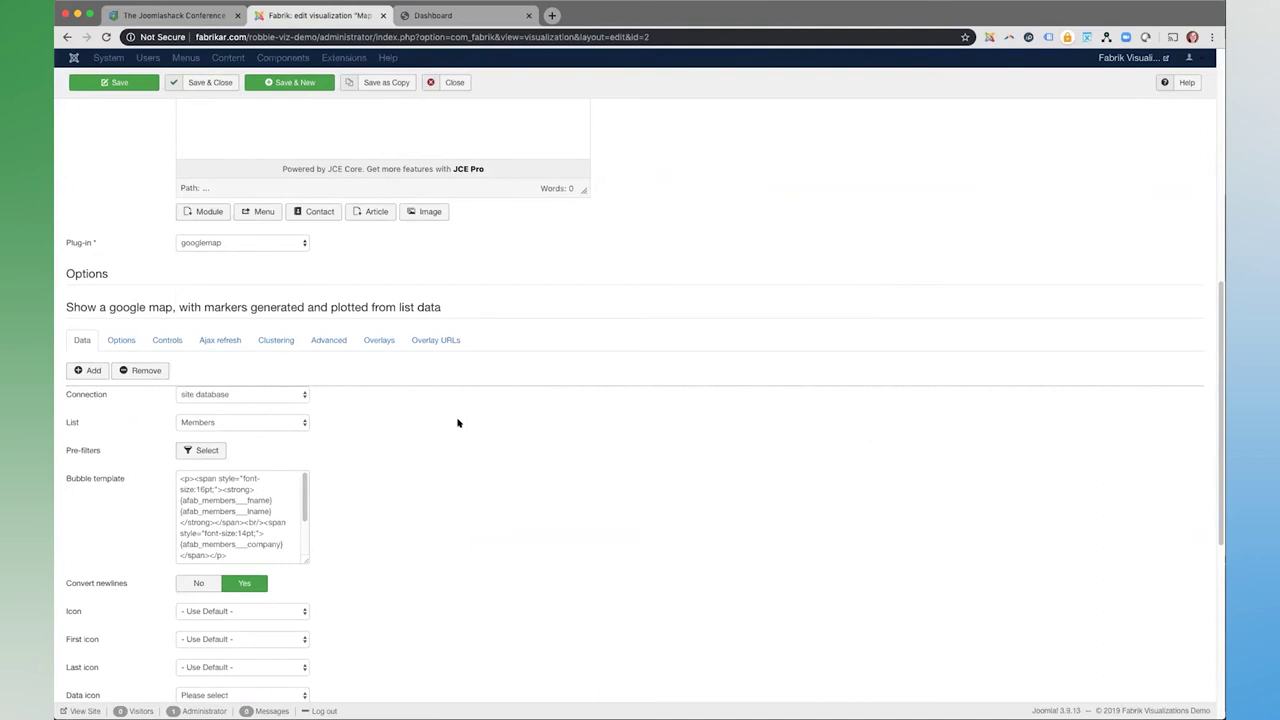
scroll(489, 427, down, 8)
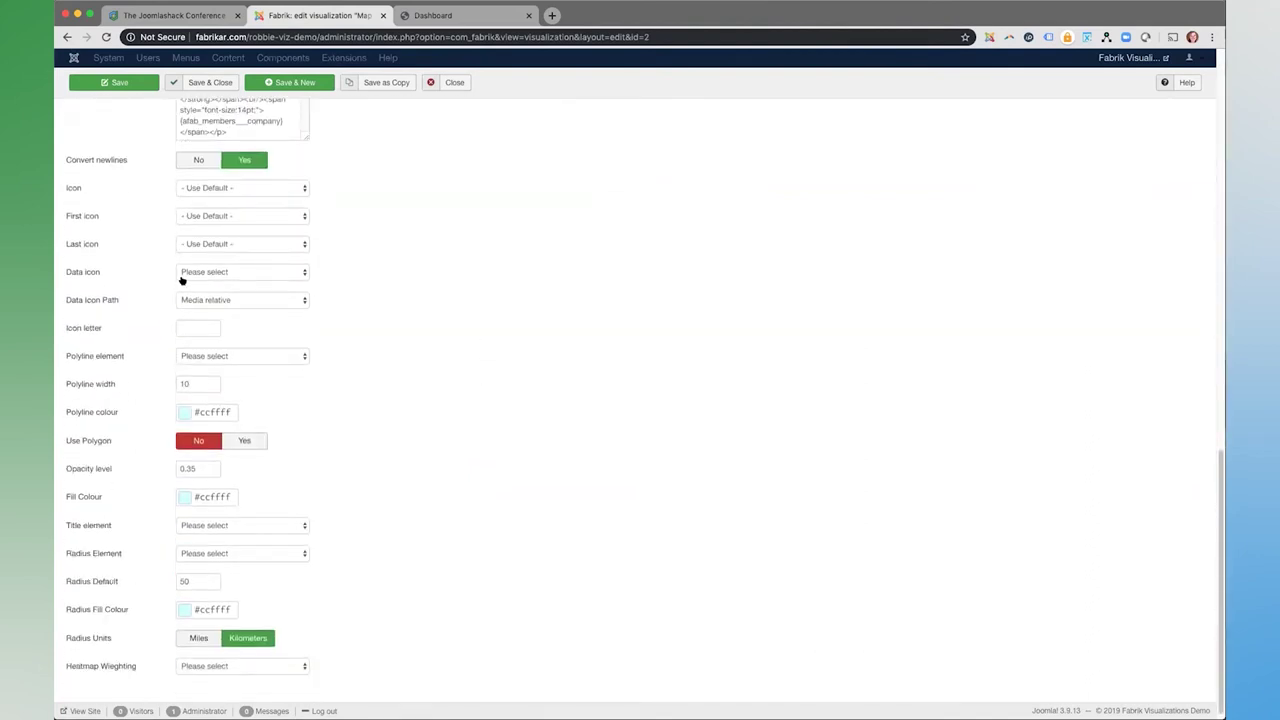
- View the Data icon choices and the remaining map data settings, and close the Map of Members visualization
click(182, 277)
click(552, 274)
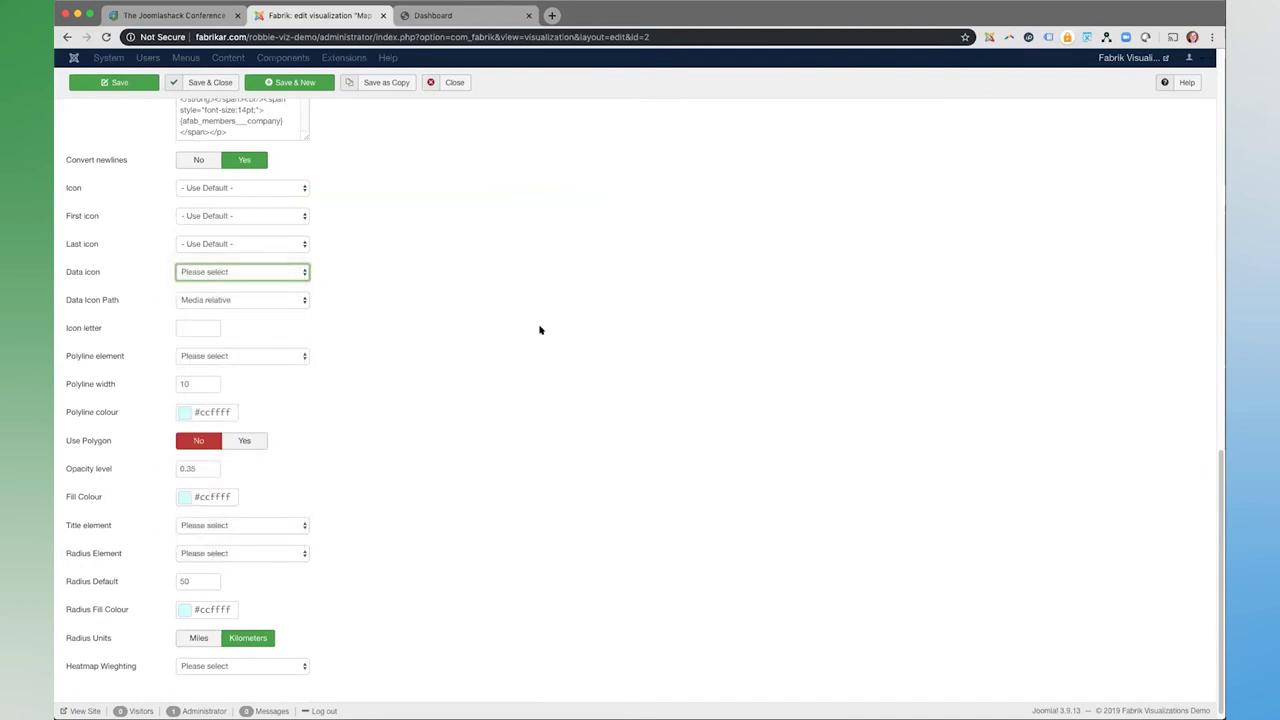
scroll(540, 370, down, 1)
scroll(545, 389, up, 5)
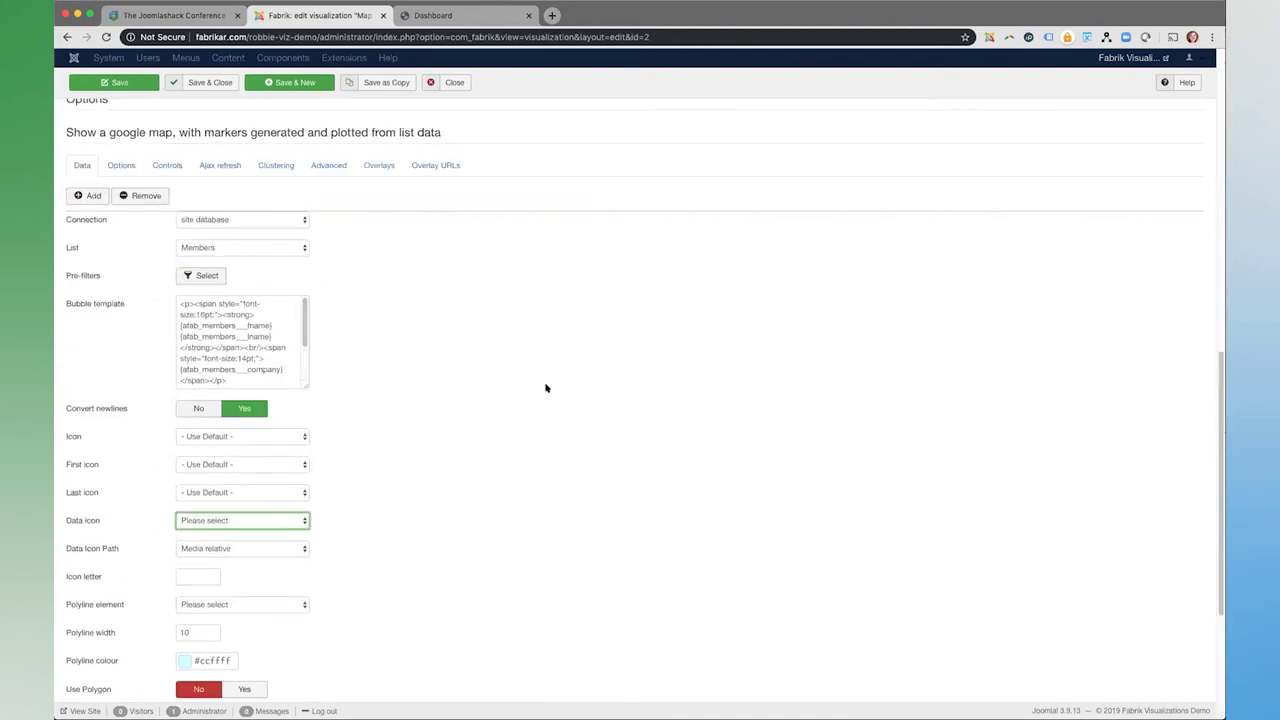
scroll(547, 388, down, 4)
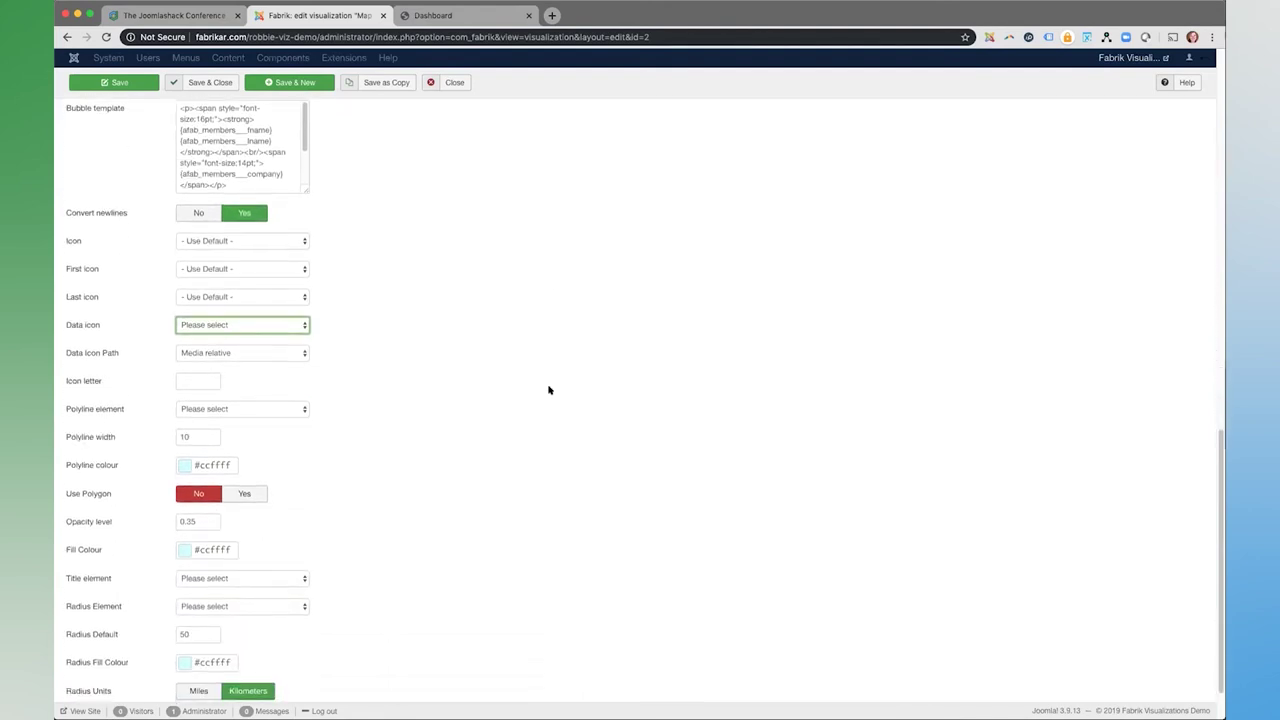
scroll(548, 390, up, 20)
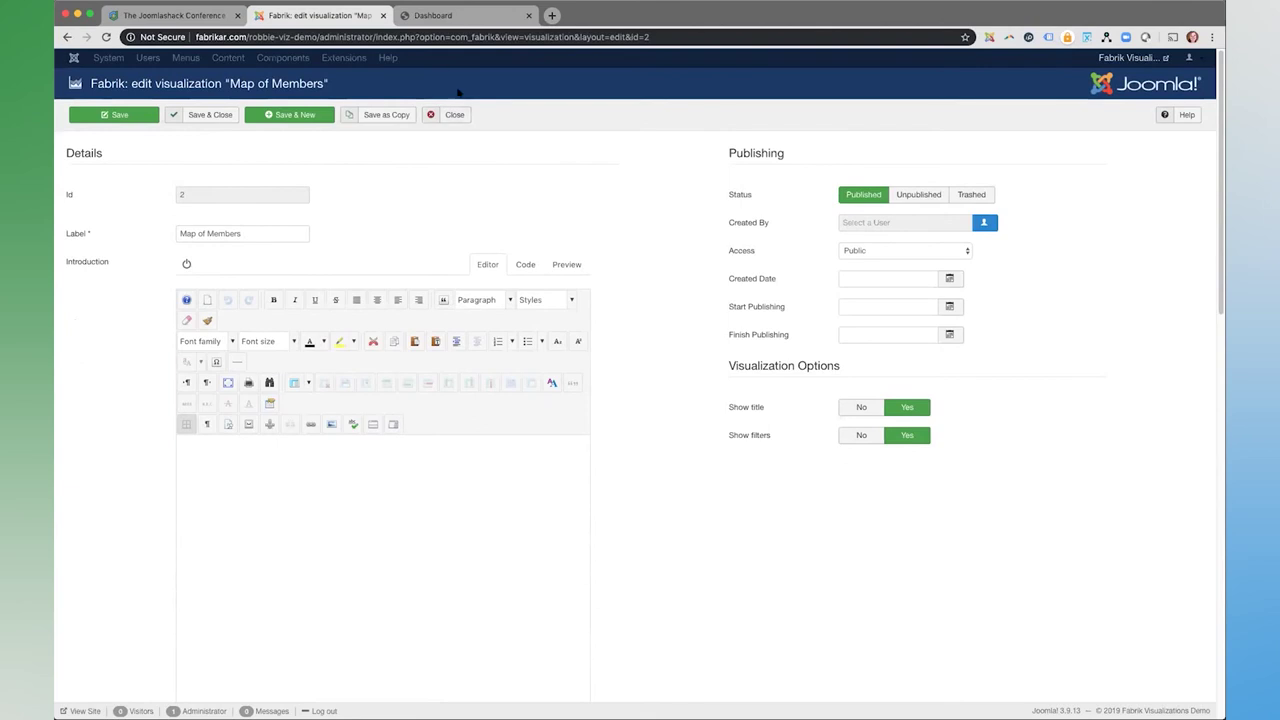
click(452, 115)
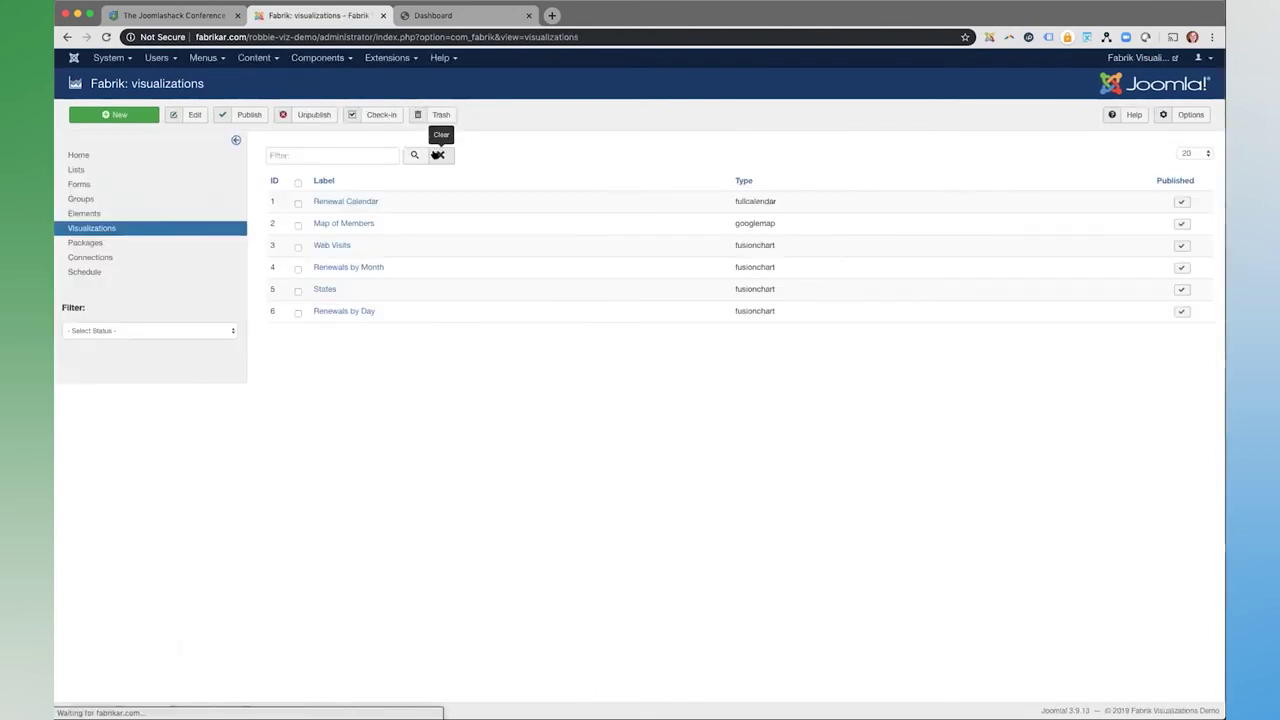
- Open Fabrik's elements list, filter it by the Members form, and go to the second page
click(86, 213)
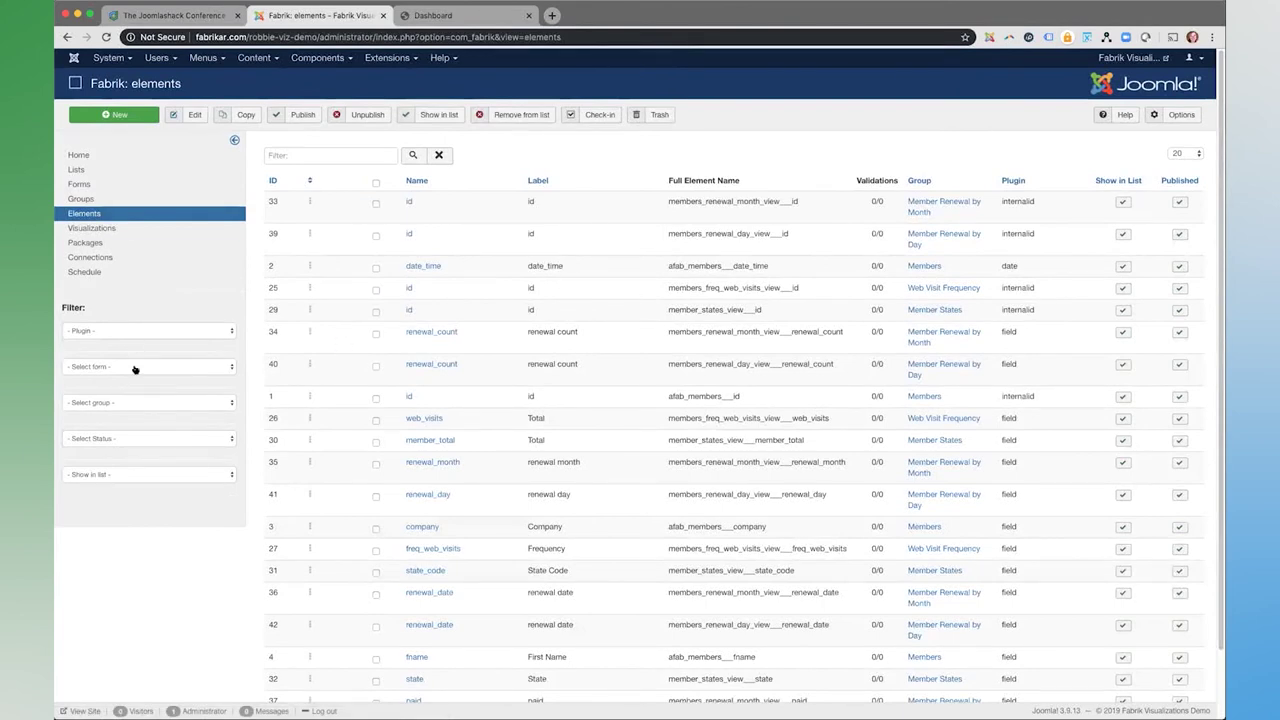
click(135, 369)
click(136, 405)
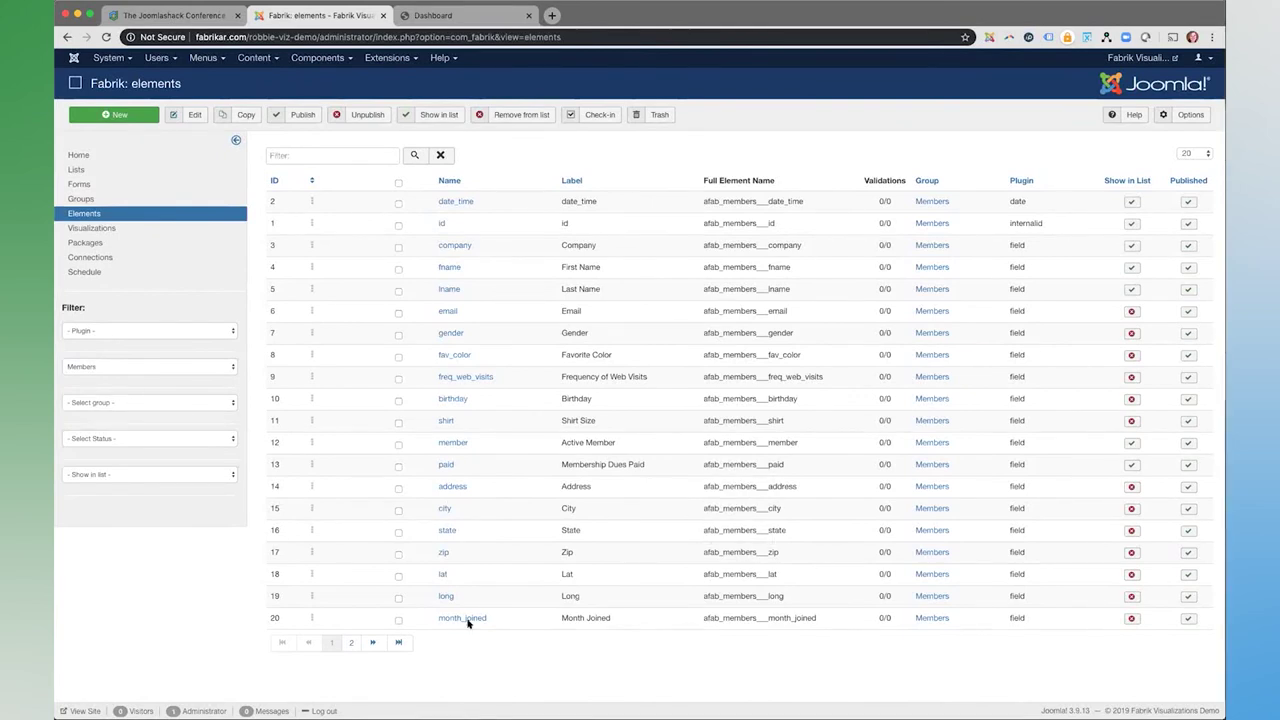
click(349, 644)
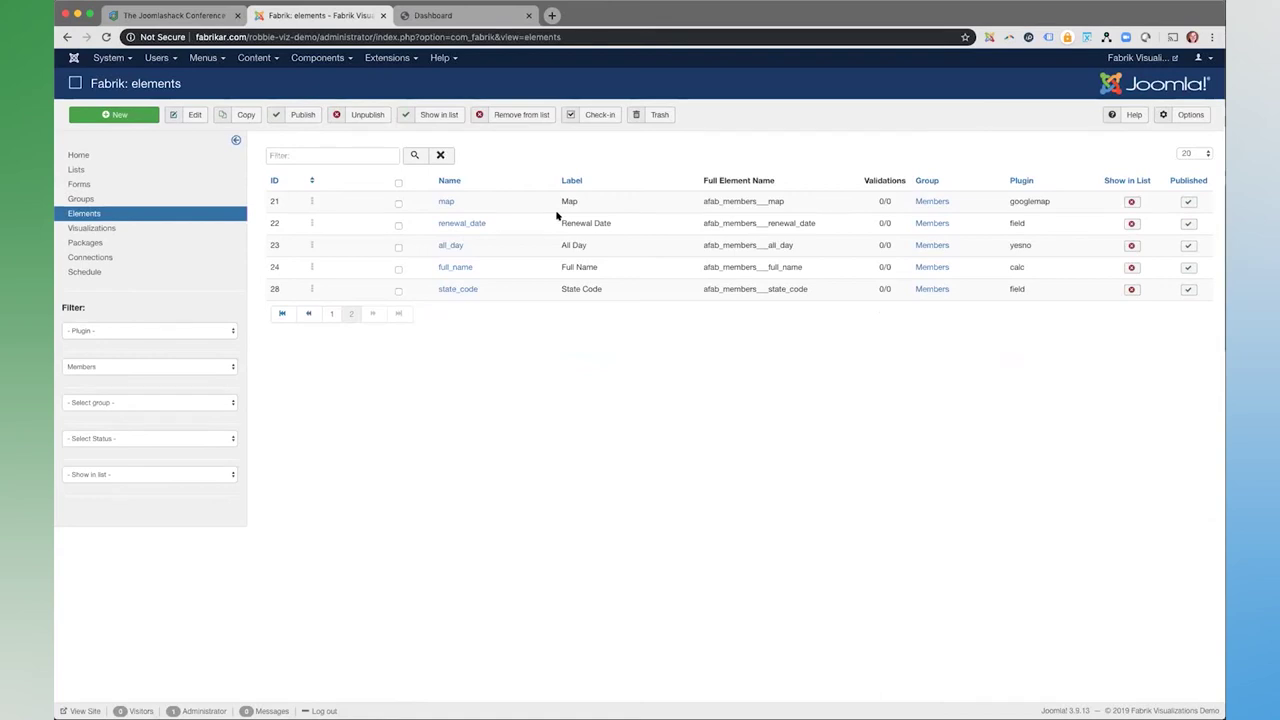
- Check the plugin type of the renewal_date element and return to the first page of the Members elements
double_click(1013, 223)
click(1014, 222)
double_click(1014, 222)
click(479, 224)
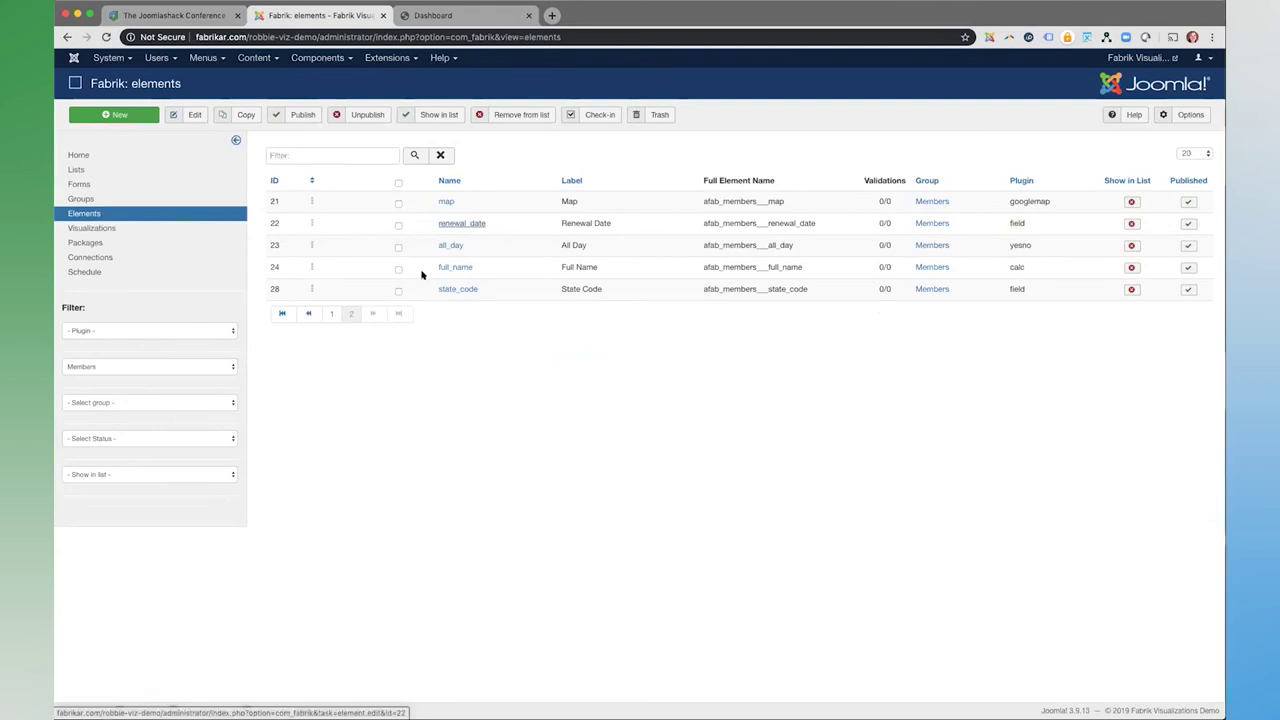
click(331, 316)
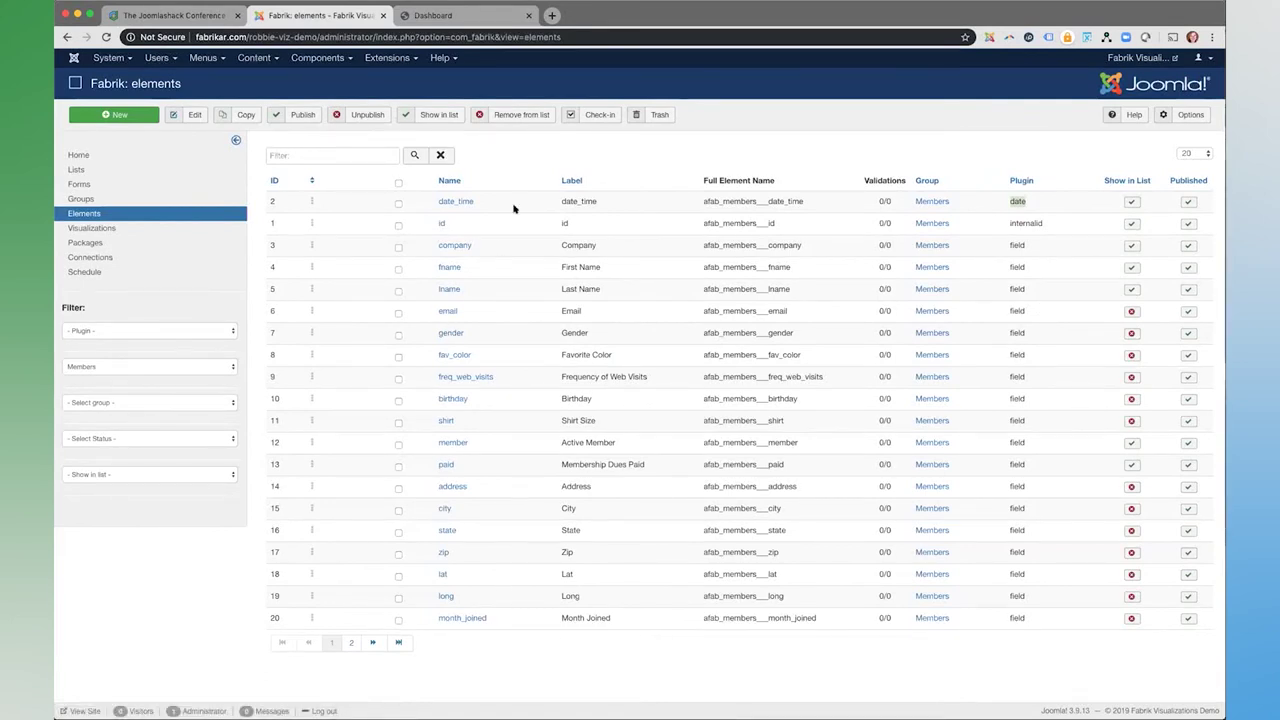
- Check the map element's plugin type on the second page of Members elements, and open the element to review its googlemap display settings
click(351, 643)
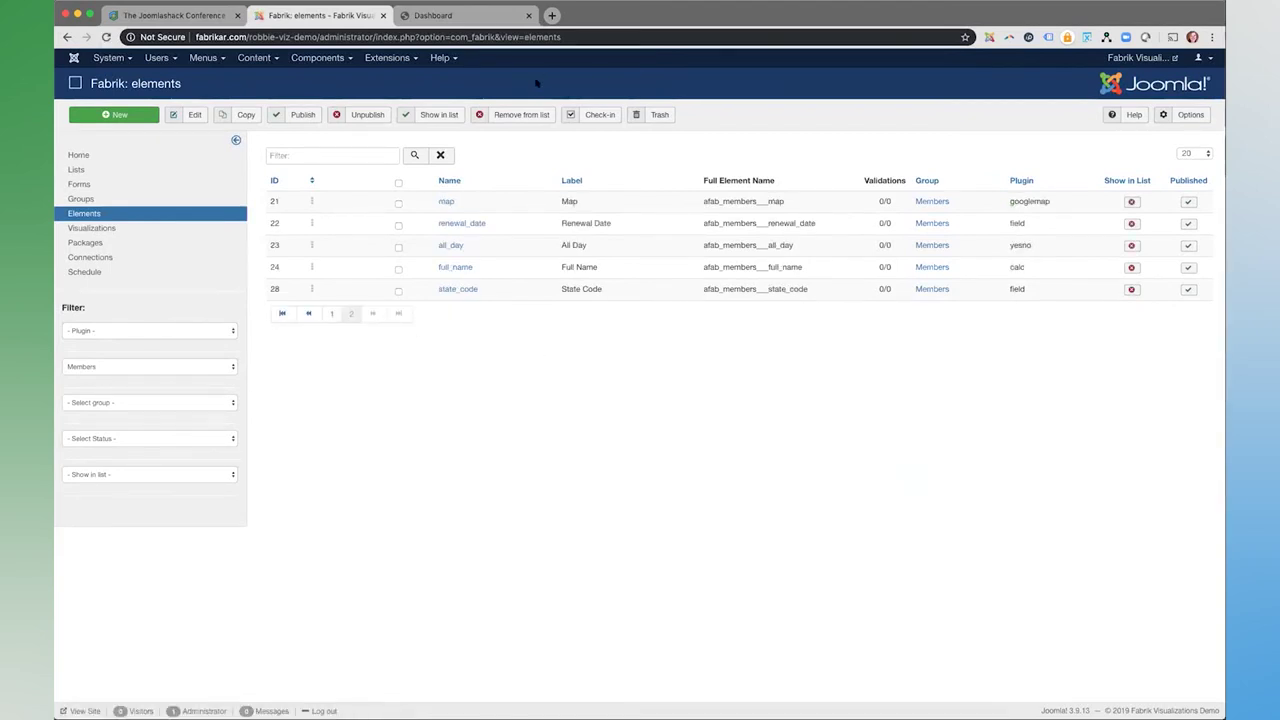
double_click(1018, 204)
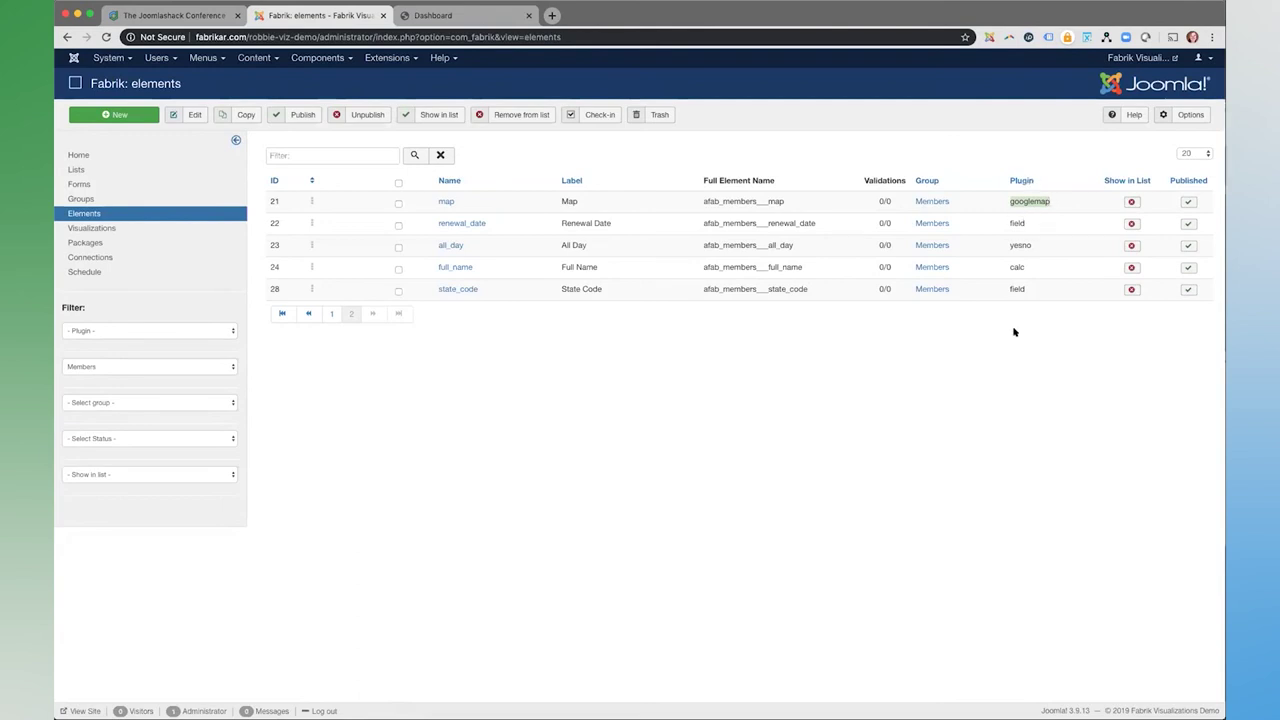
click(446, 203)
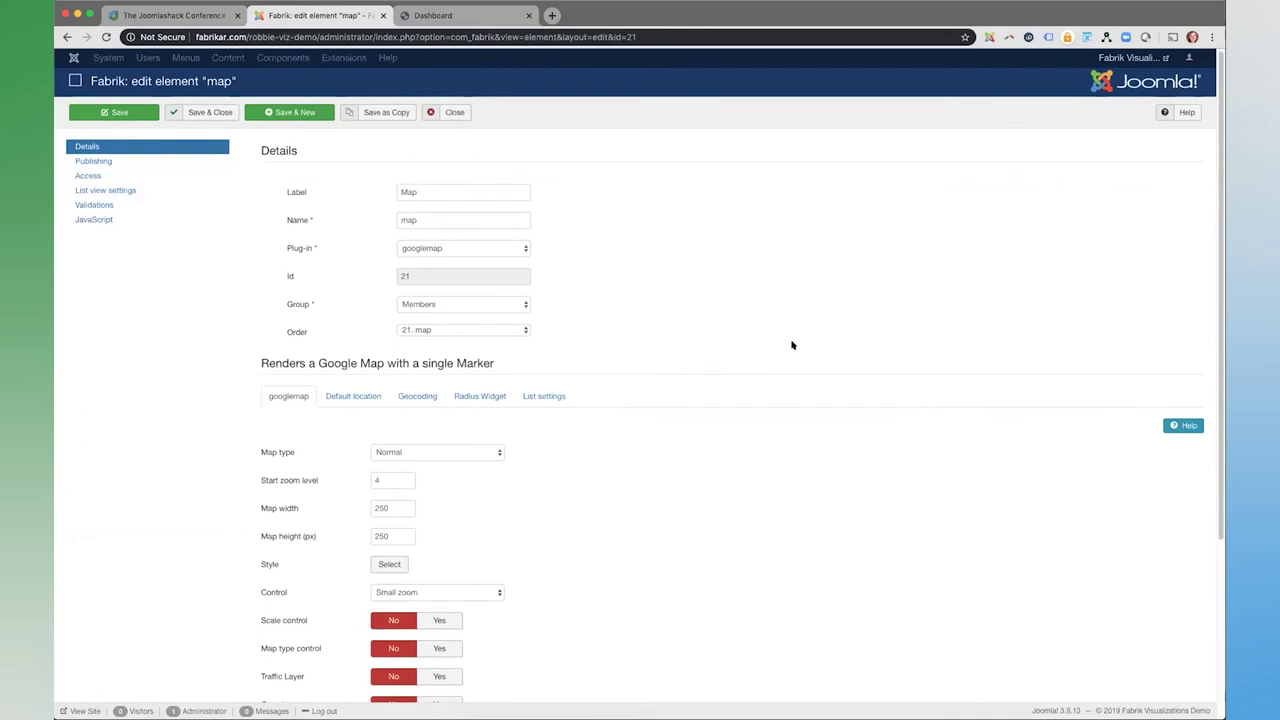
scroll(810, 330, down, 5)
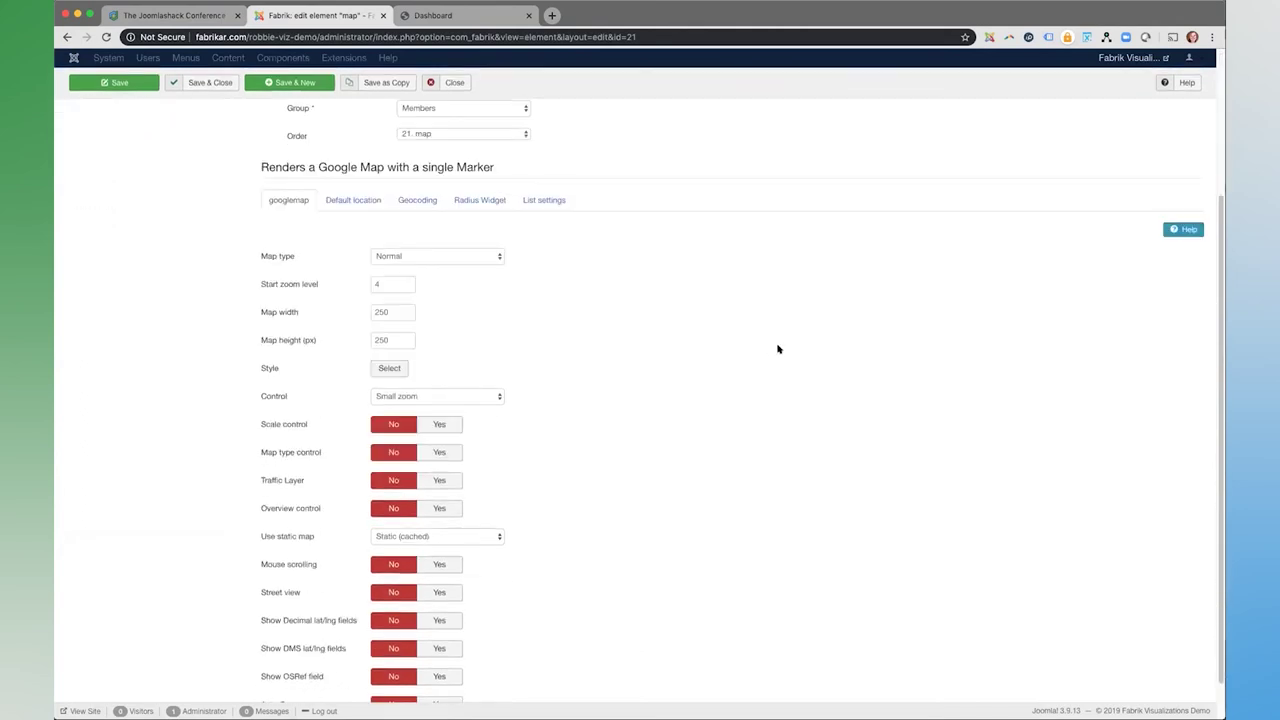
click(369, 281)
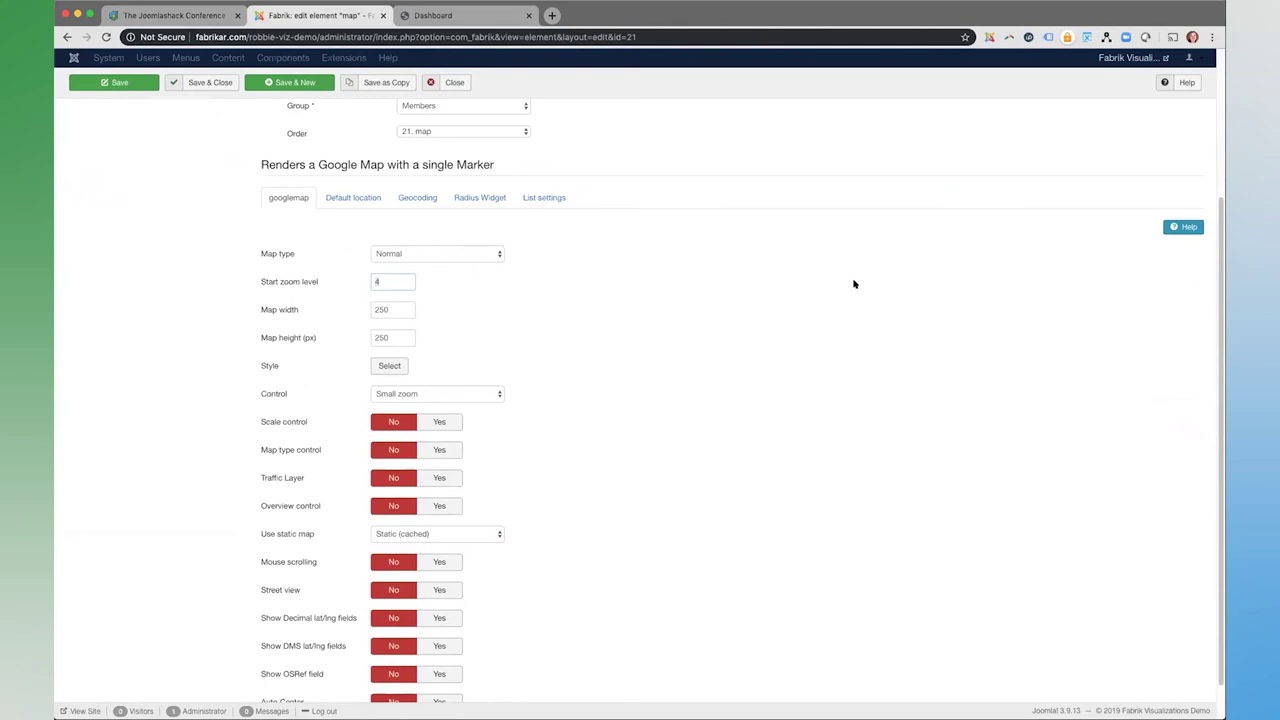
- Review the map element's Geocoding settings, including the address fields and the Trigger geocode with choices, and close the element
scroll(614, 320, up, 5)
click(403, 400)
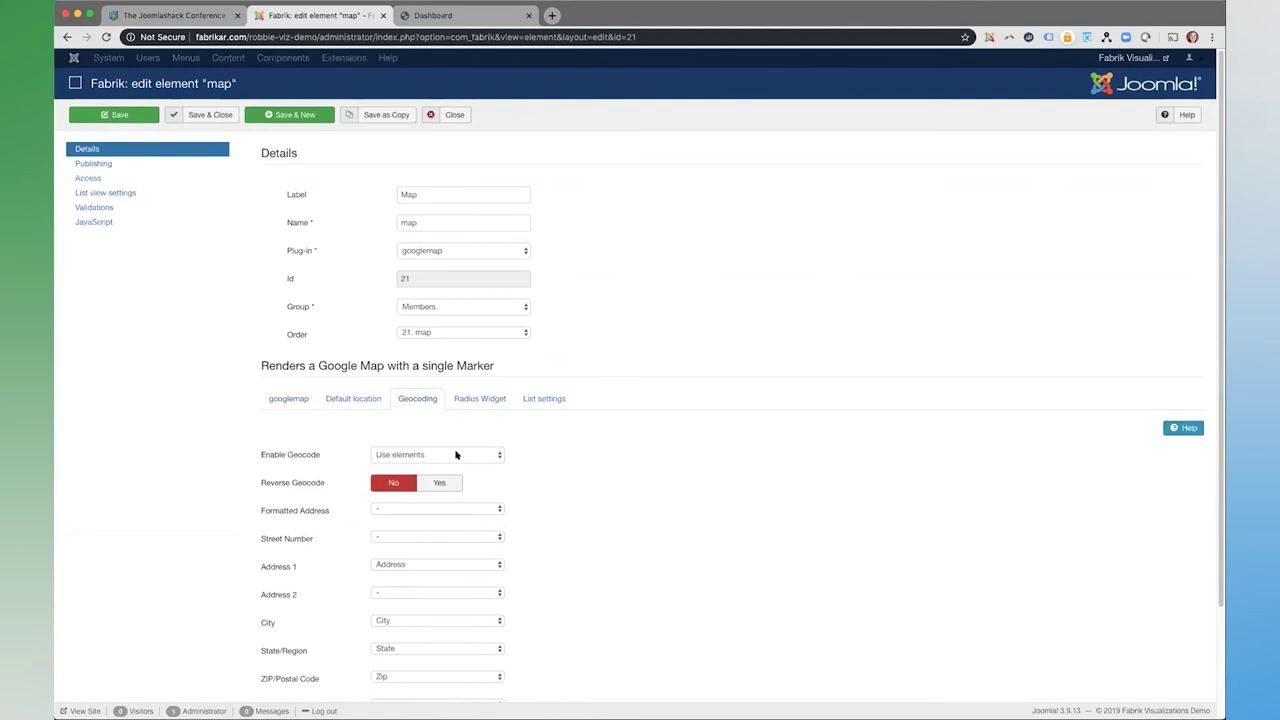
scroll(456, 343, down, 3)
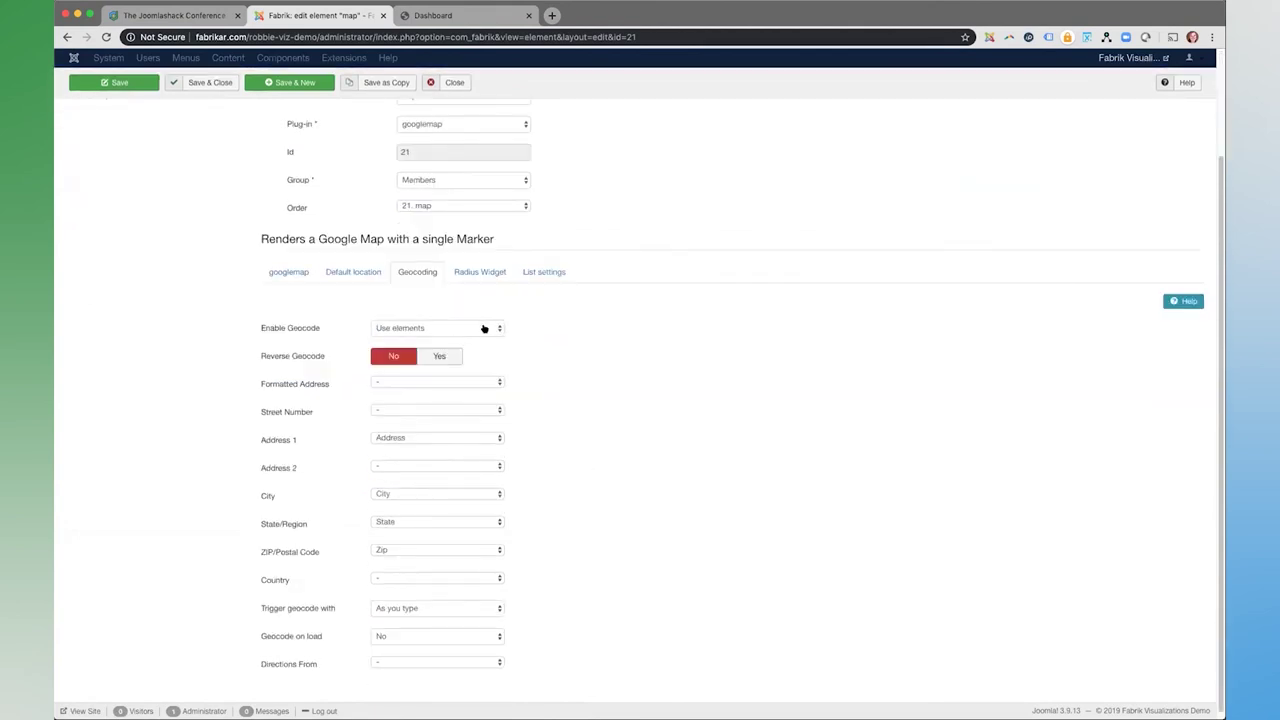
scroll(559, 367, down, 1)
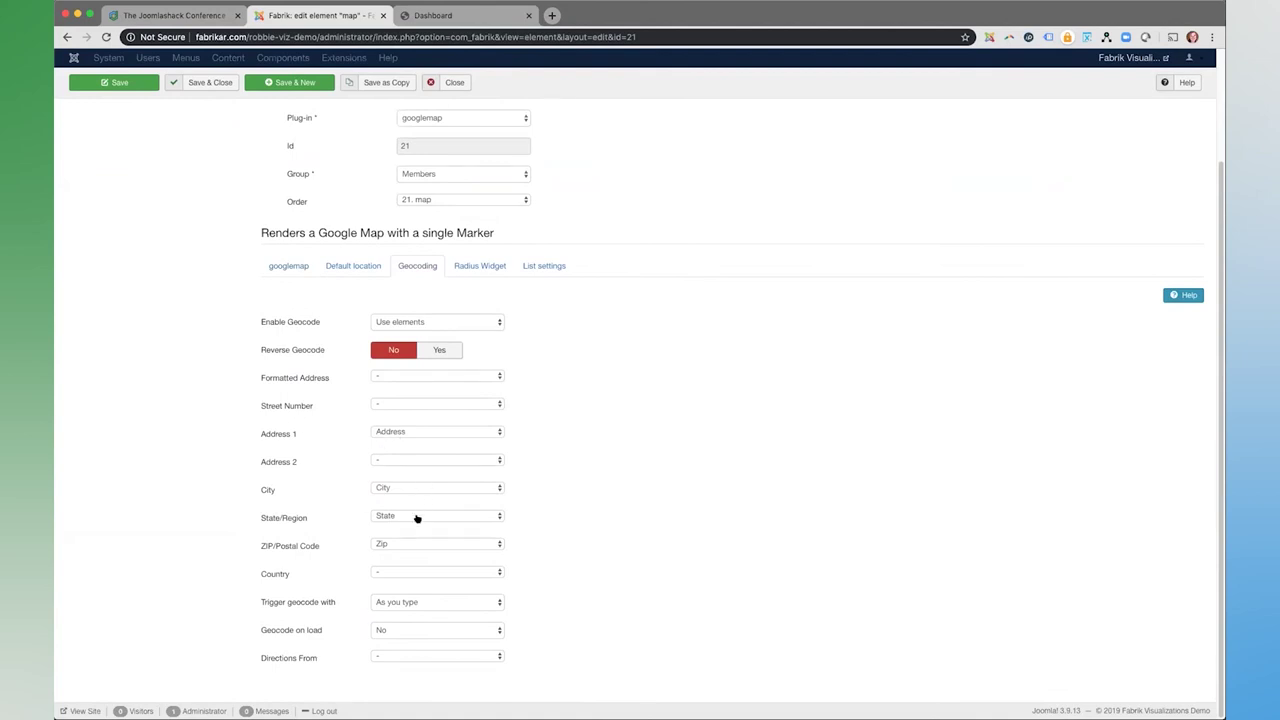
click(474, 603)
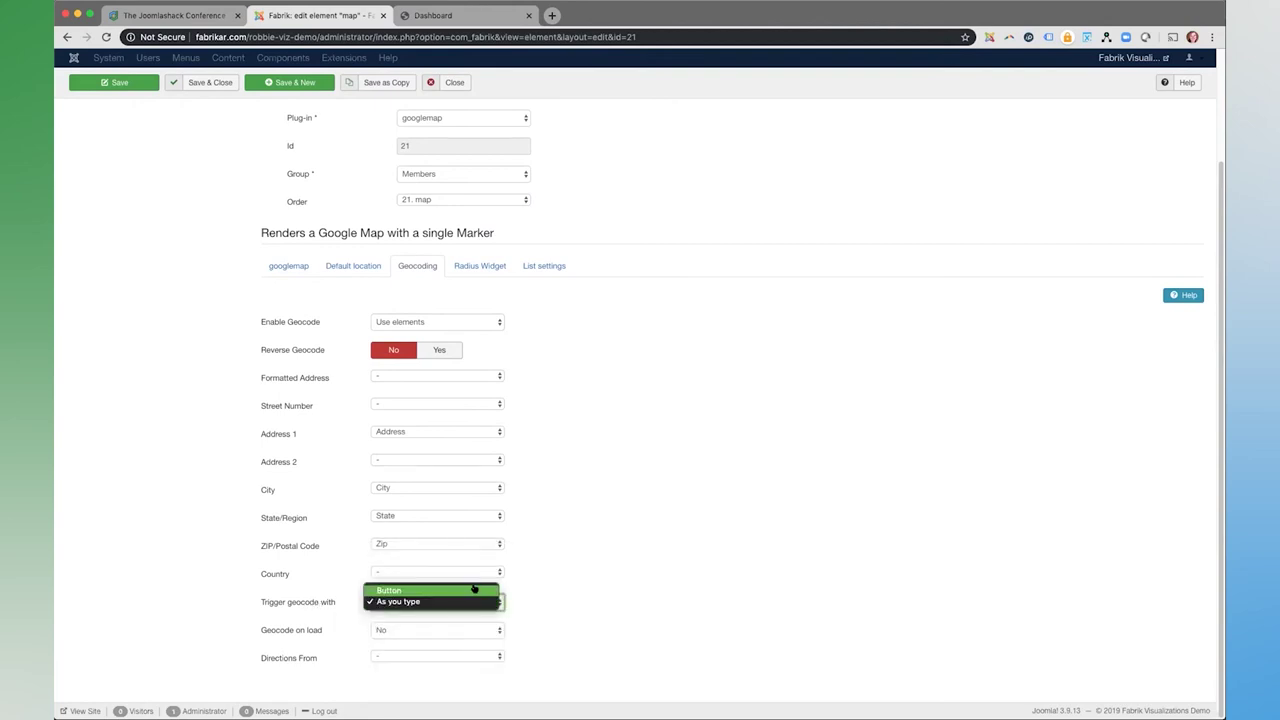
click(466, 600)
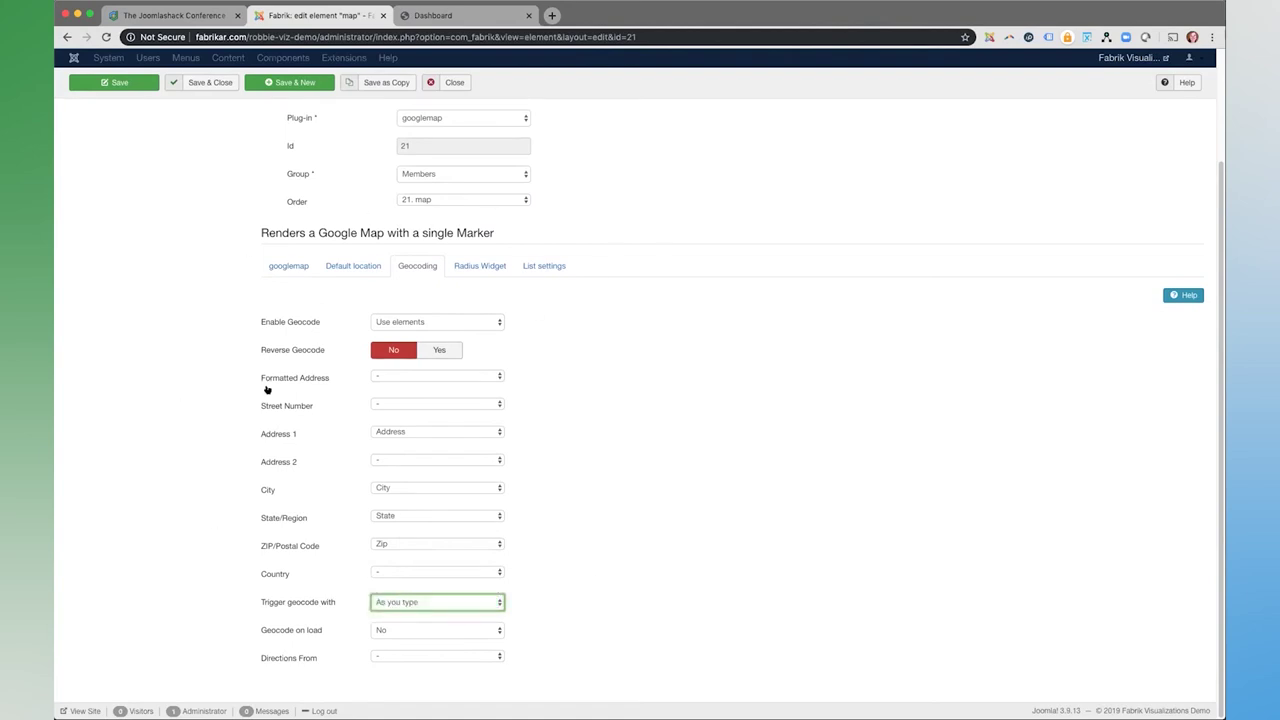
click(458, 83)
- View the Map of Members page on the public site, and return to the administrator to open Fabrik's home page
key(ctrl+Tab)
mouse_move(463, 87)
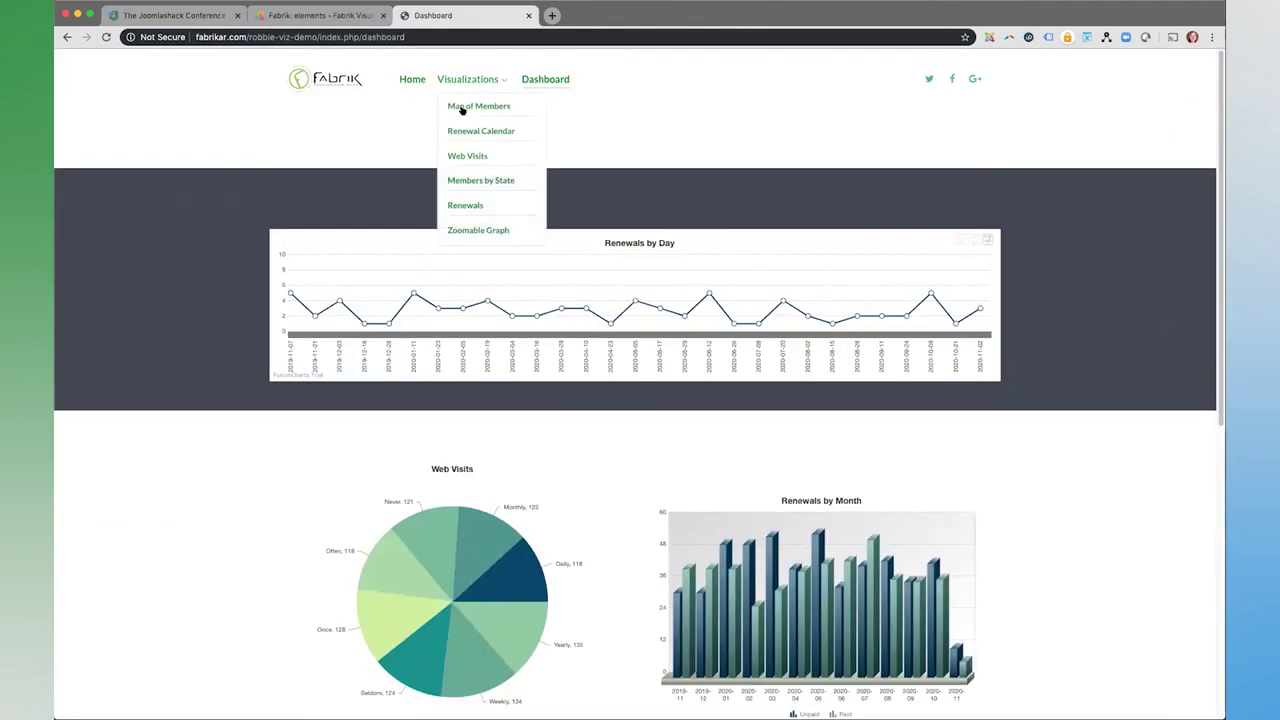
click(452, 183)
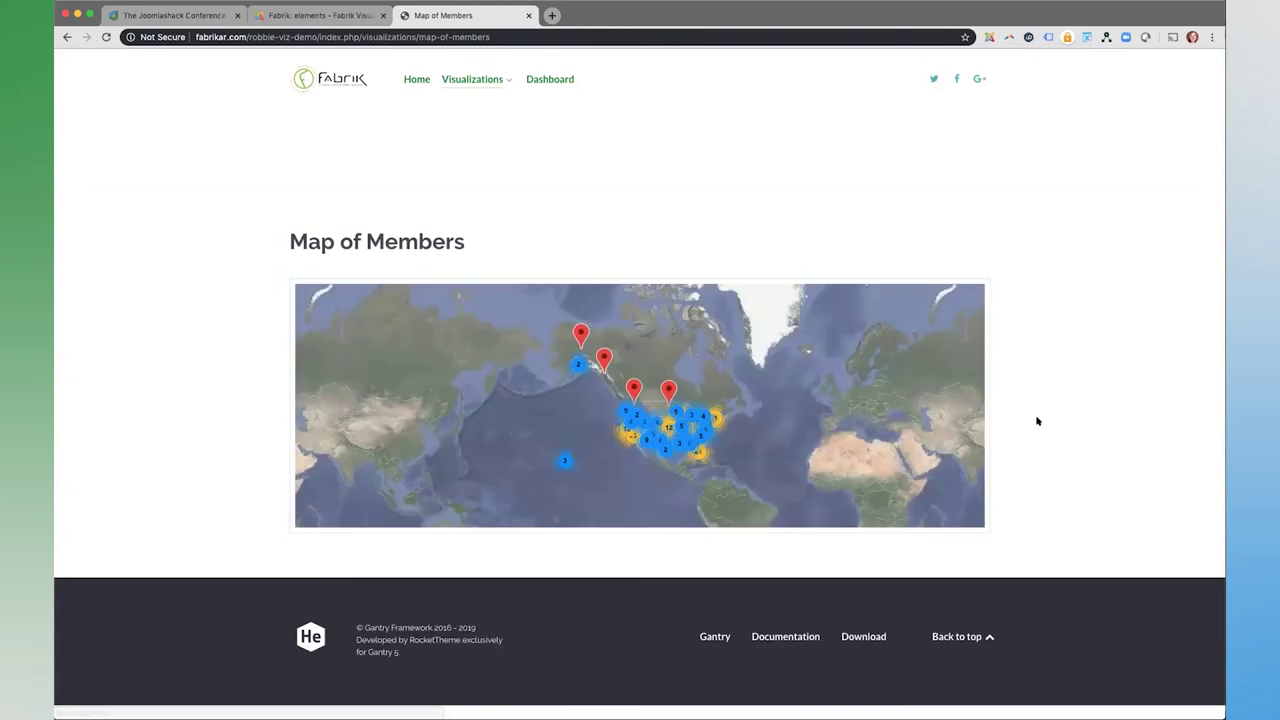
click(341, 22)
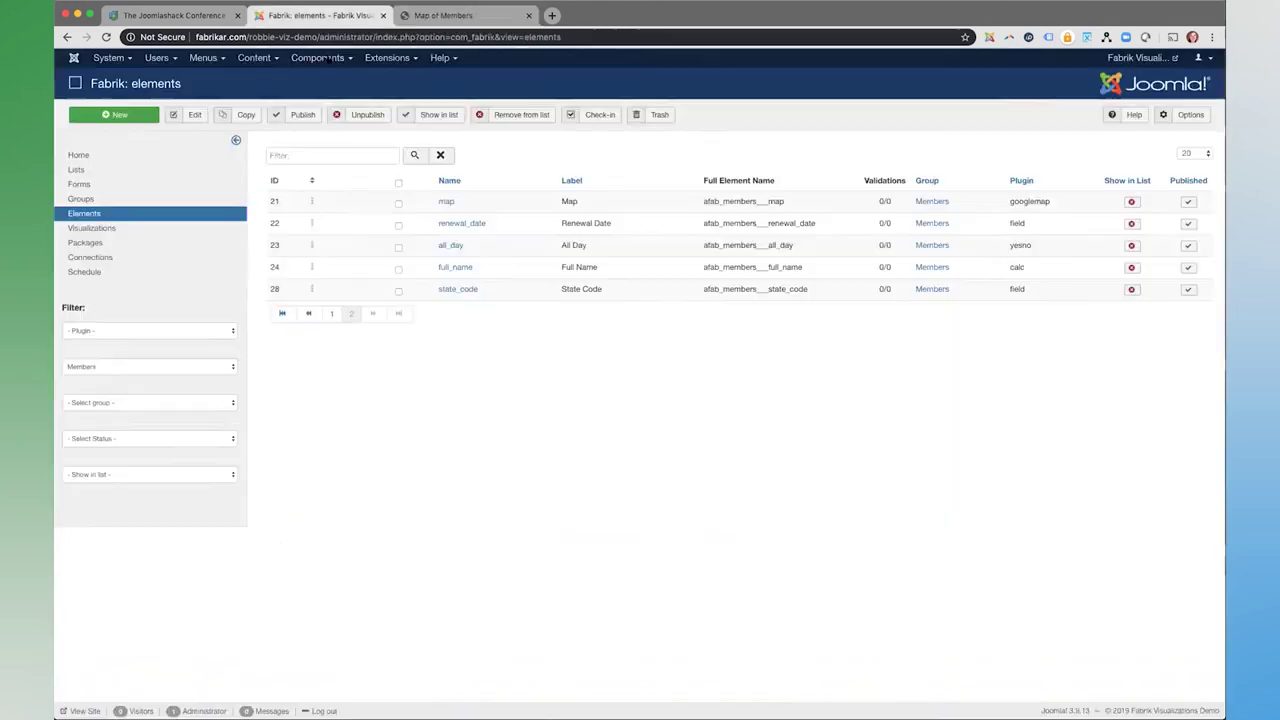
click(96, 158)
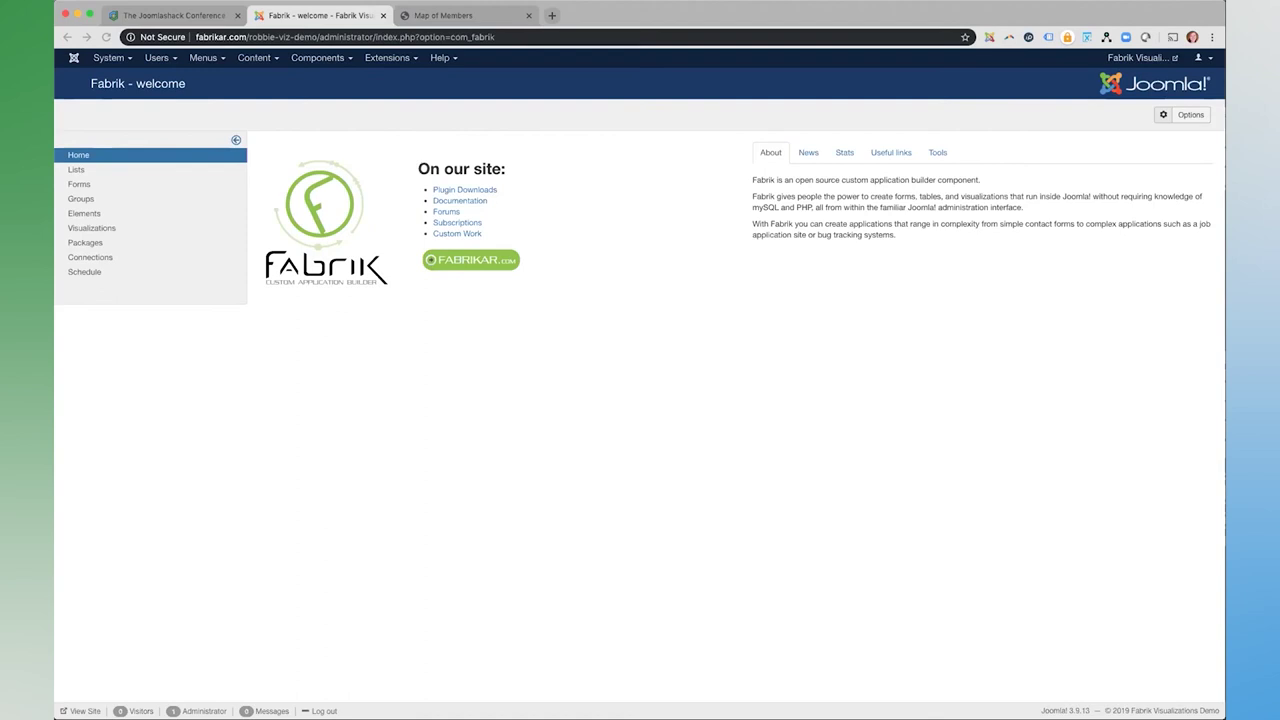
- Open fabrikar.com in a new browser tab and go to its Fabrik downloads page
click(551, 15)
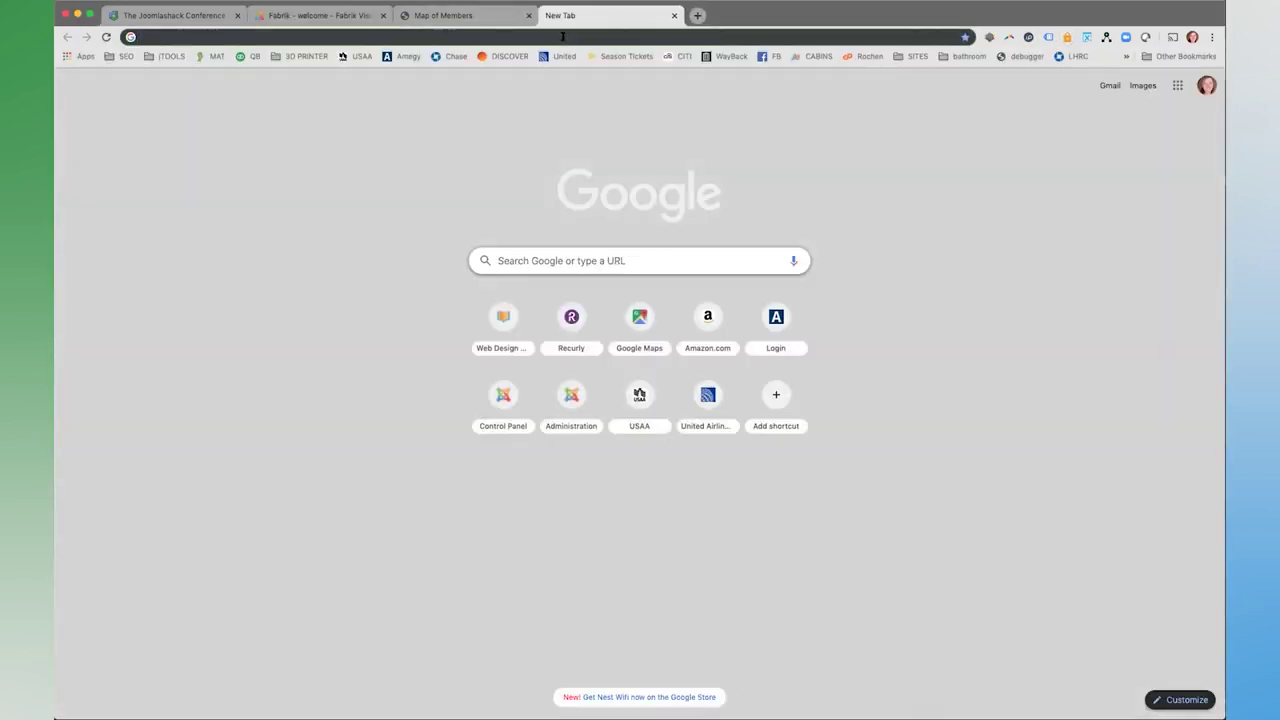
text(fabrik)
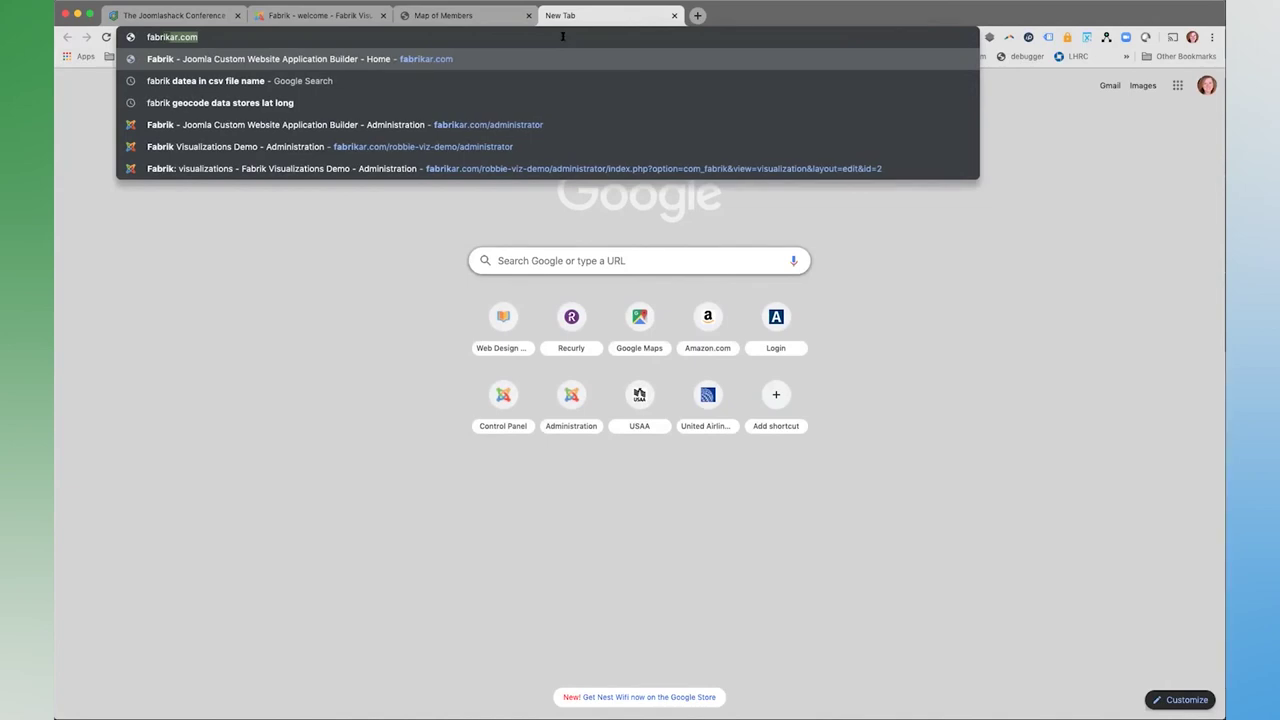
key(Return)
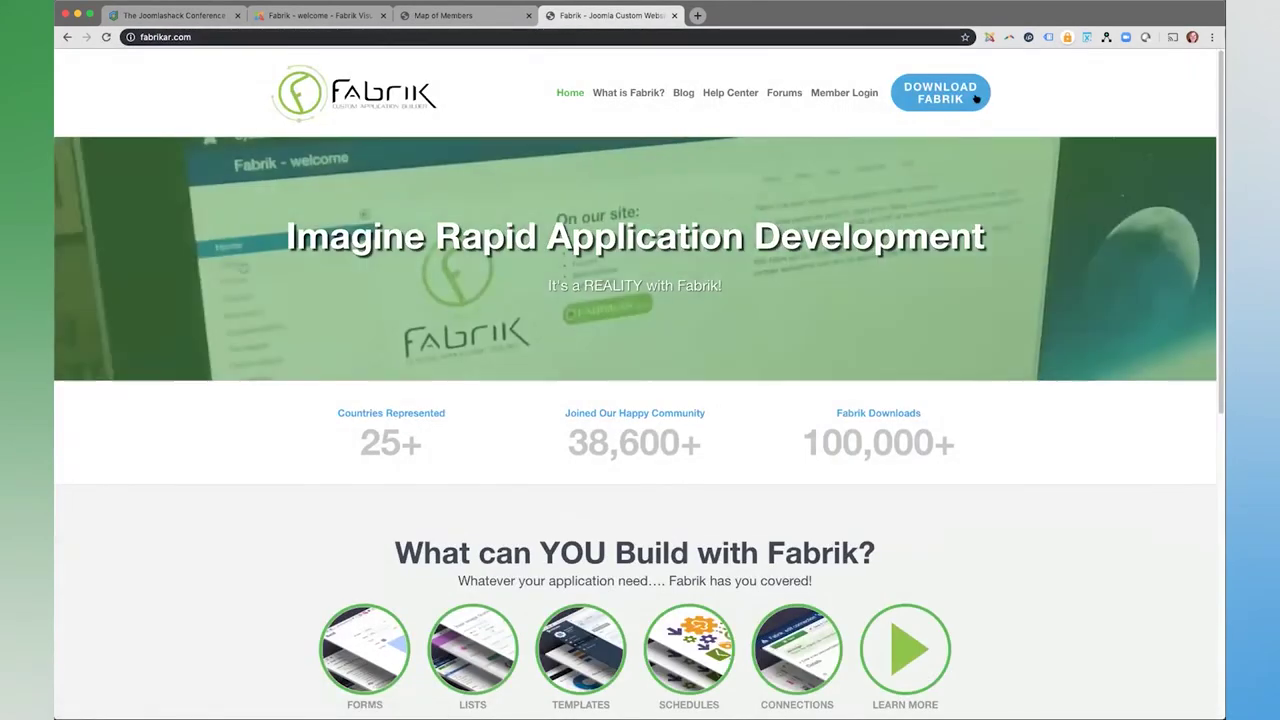
click(976, 98)
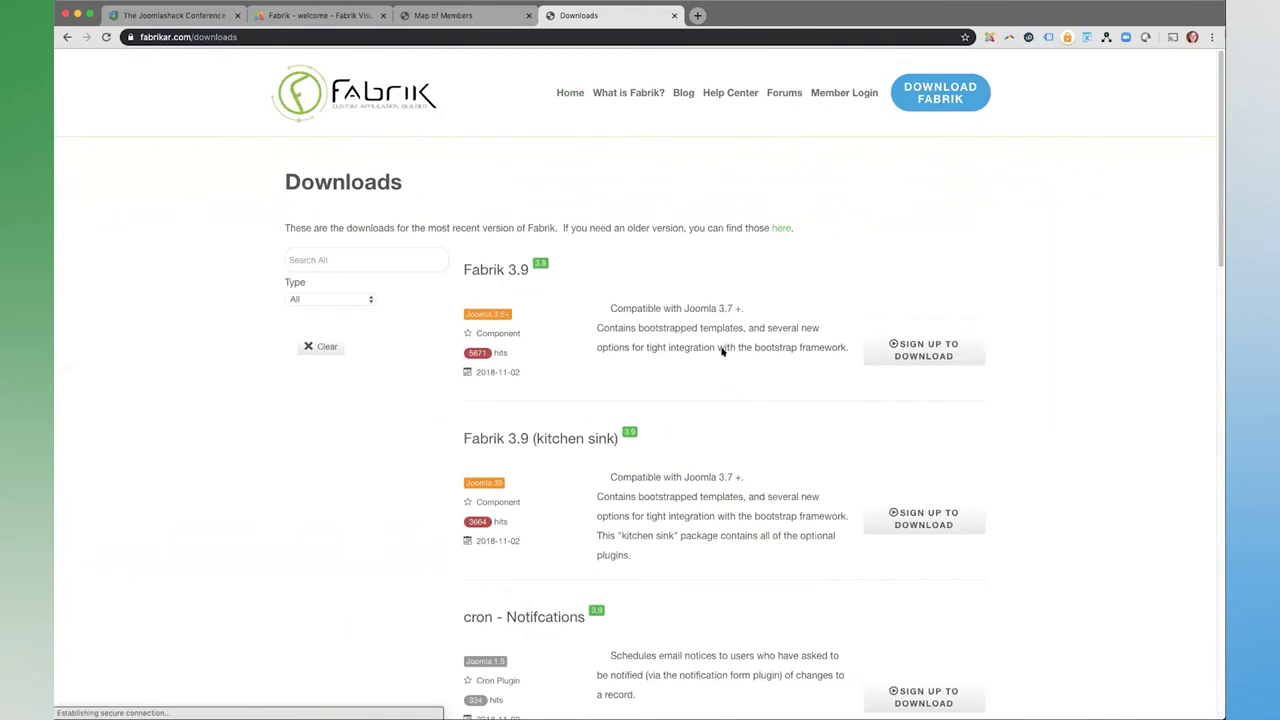
- Search the Fabrik downloads for "yes" and highlight "yes" in the resulting element plug-in's title
click(382, 265)
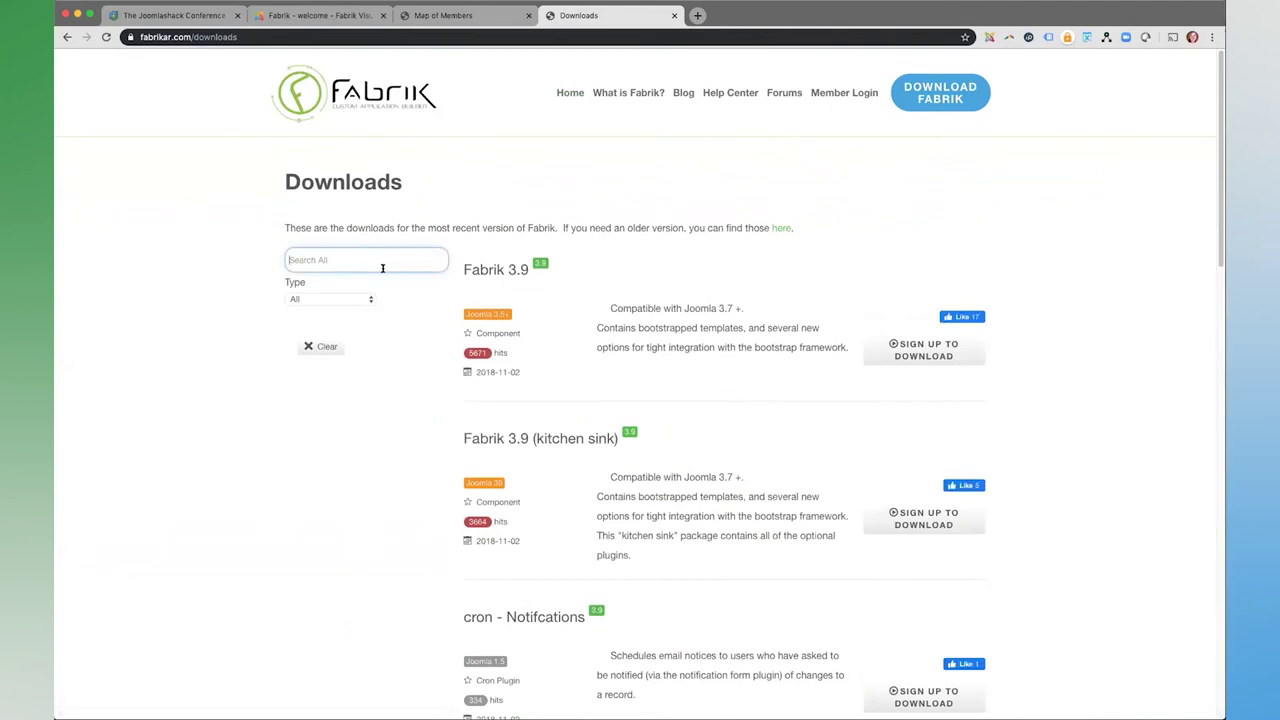
text(yes)
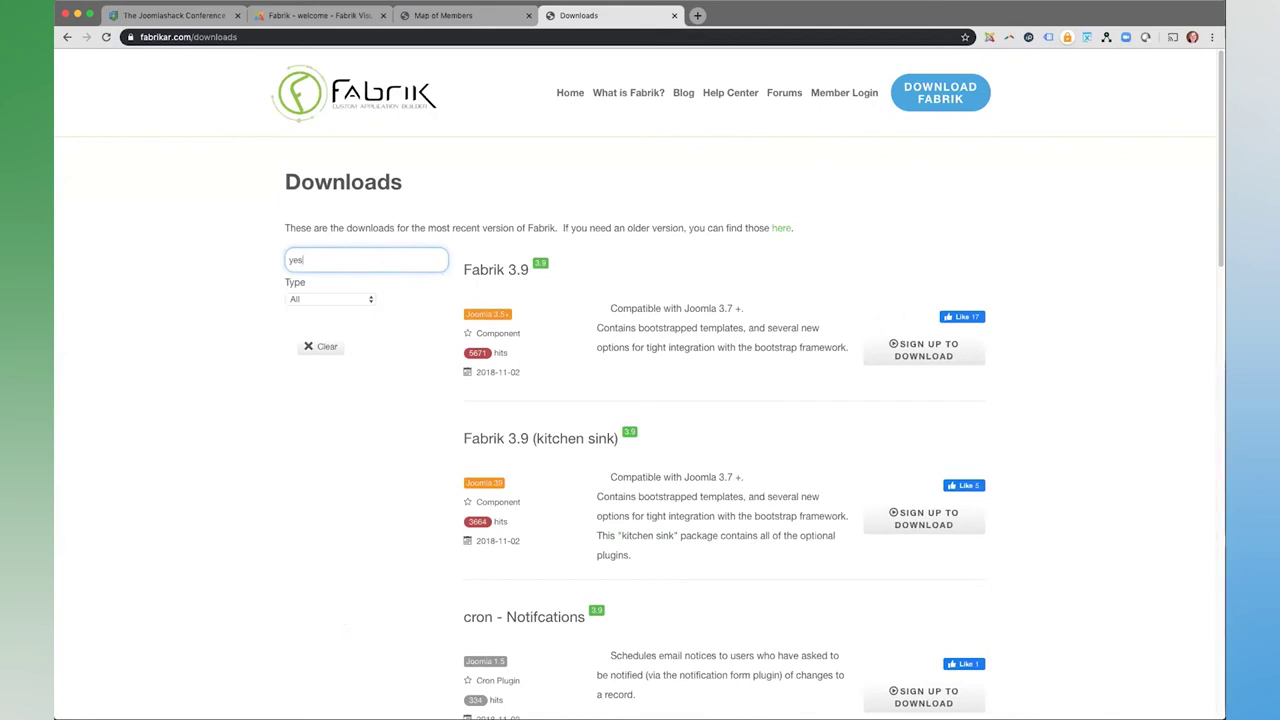
key(Return)
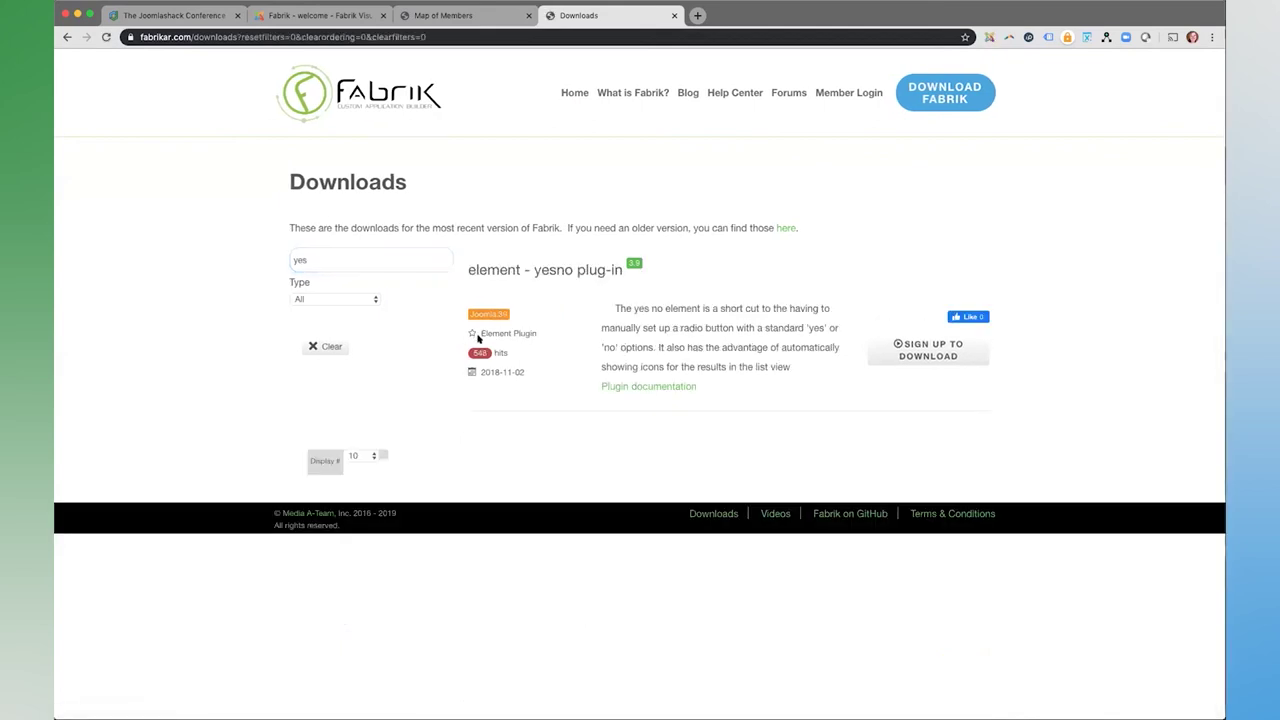
drag(557, 272, 528, 268)
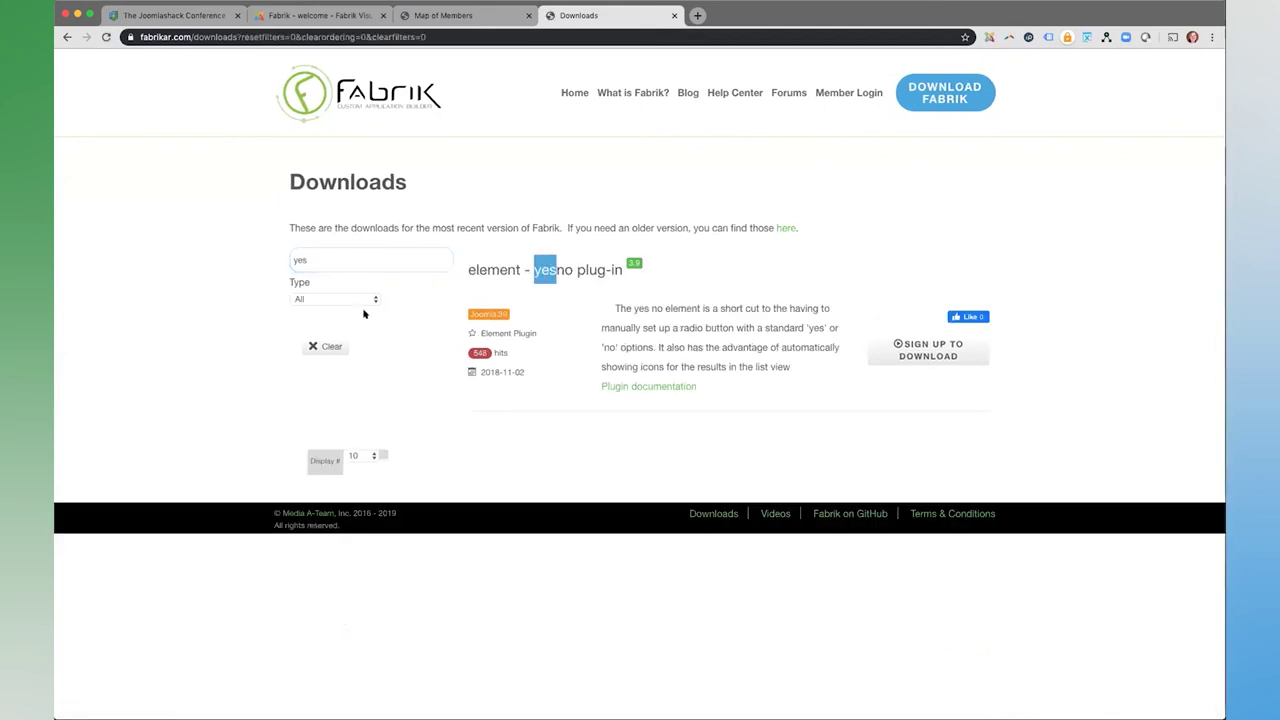
- Search the Fabrik downloads for "calc" instead
click(338, 262)
double_click(338, 262)
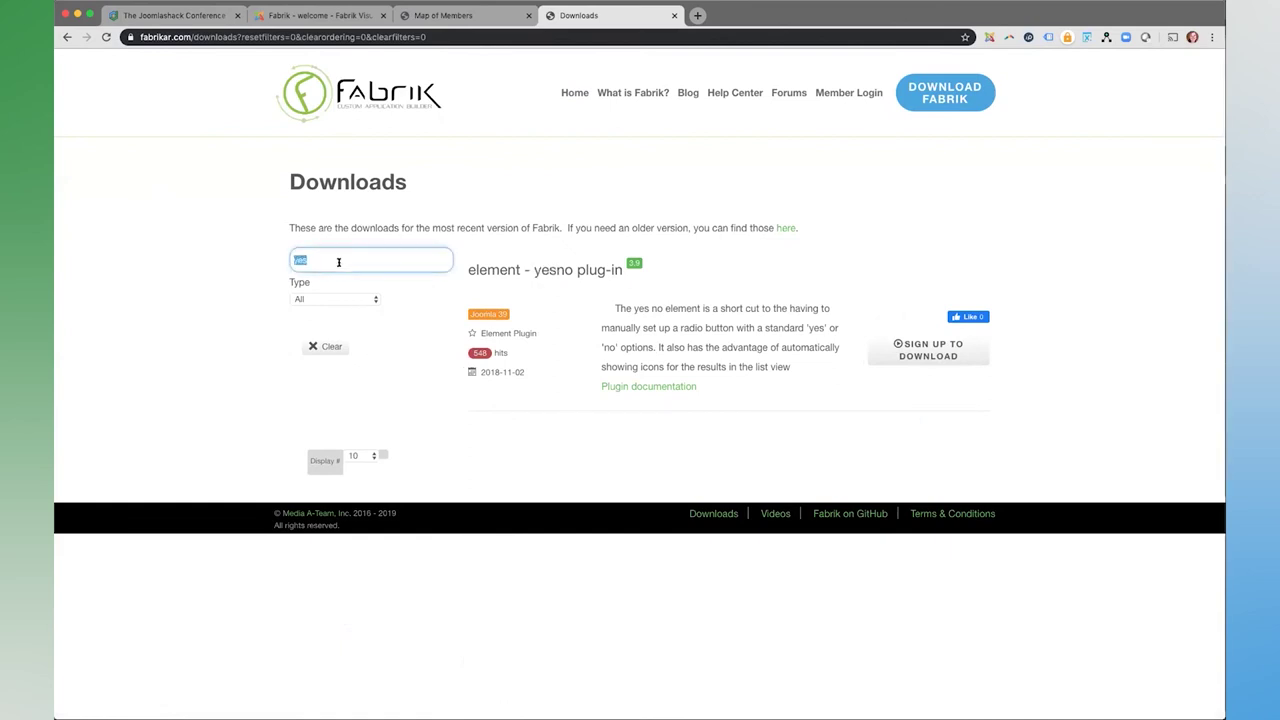
text(calc)
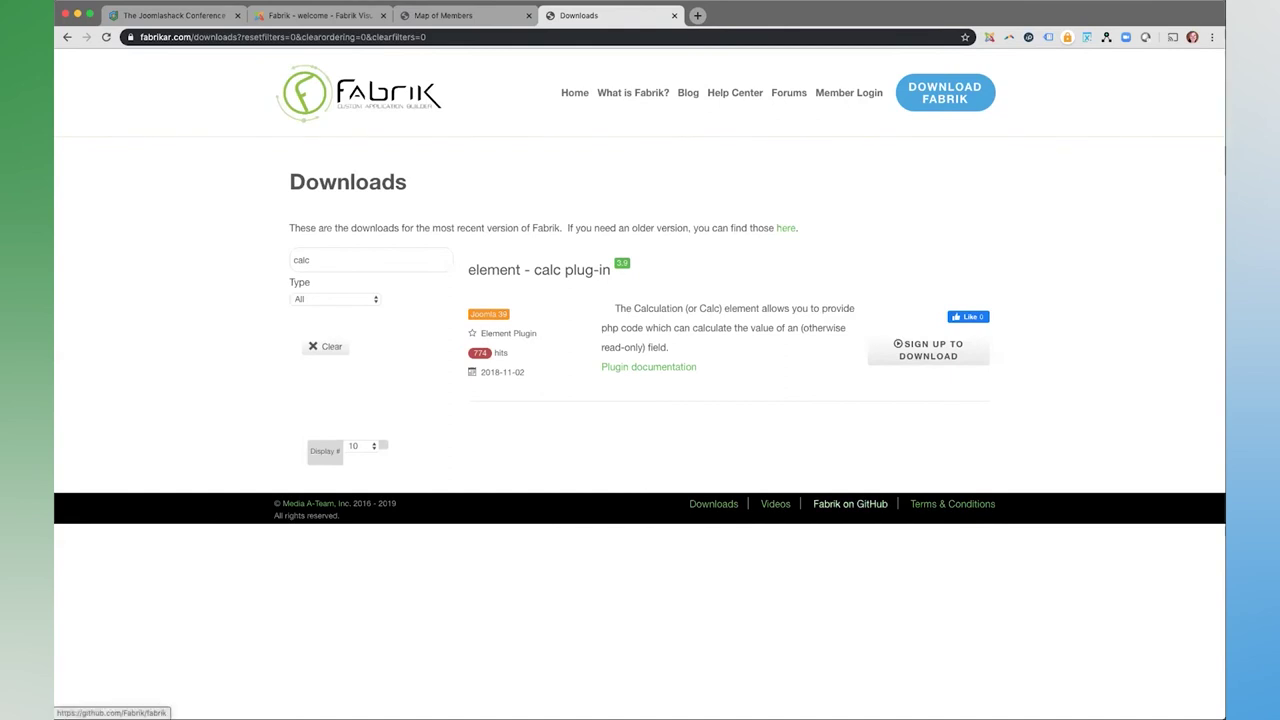
- View Fabrik's GitHub repository, and return to the downloads page to clear its search filter
click(850, 503)
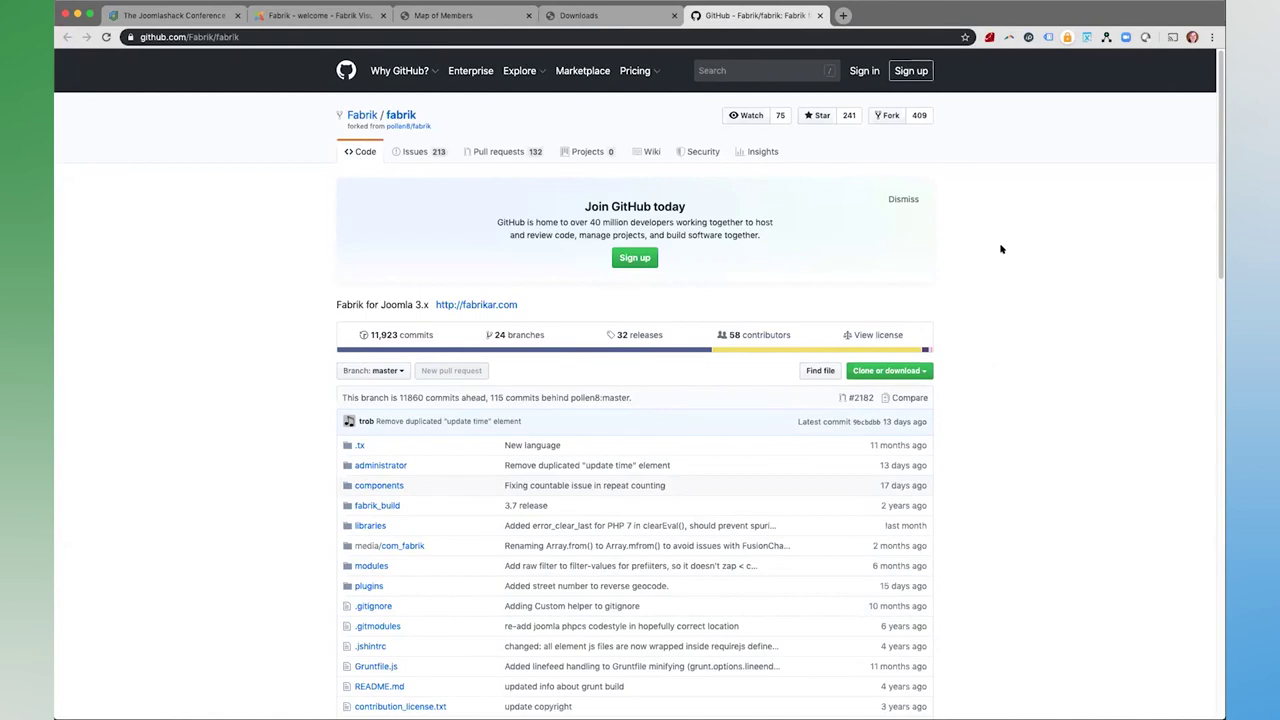
click(615, 15)
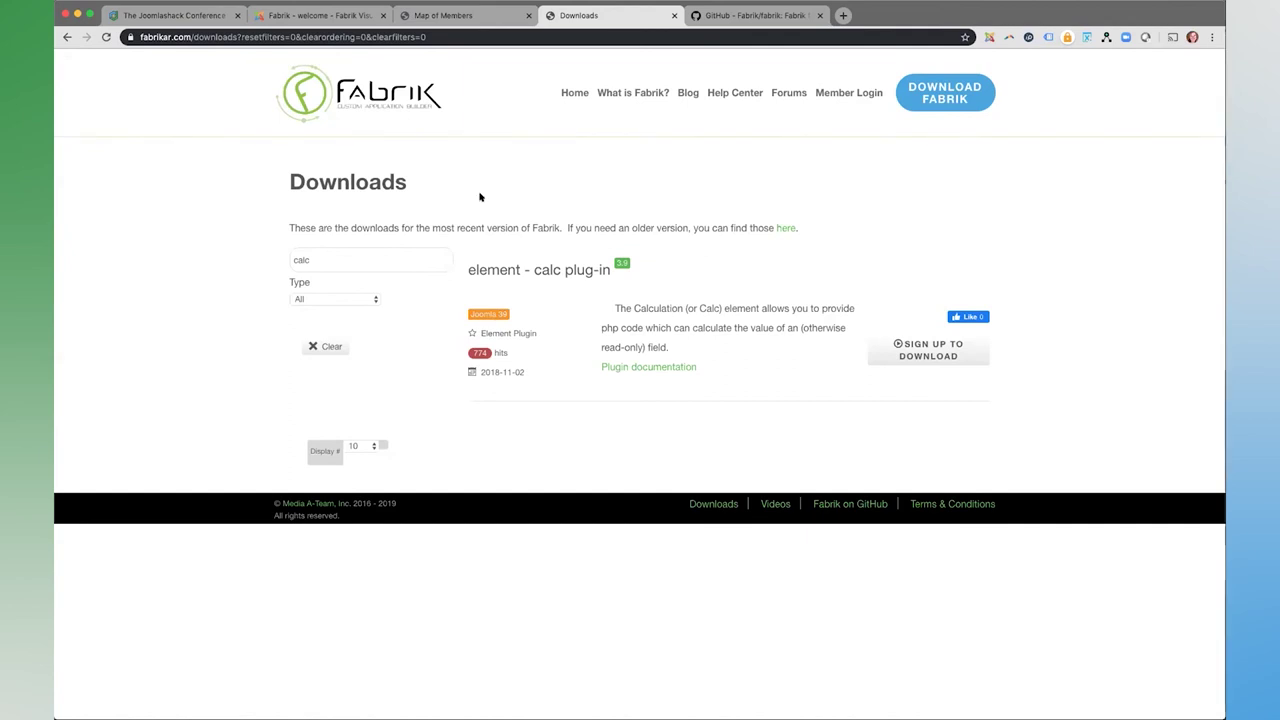
click(960, 100)
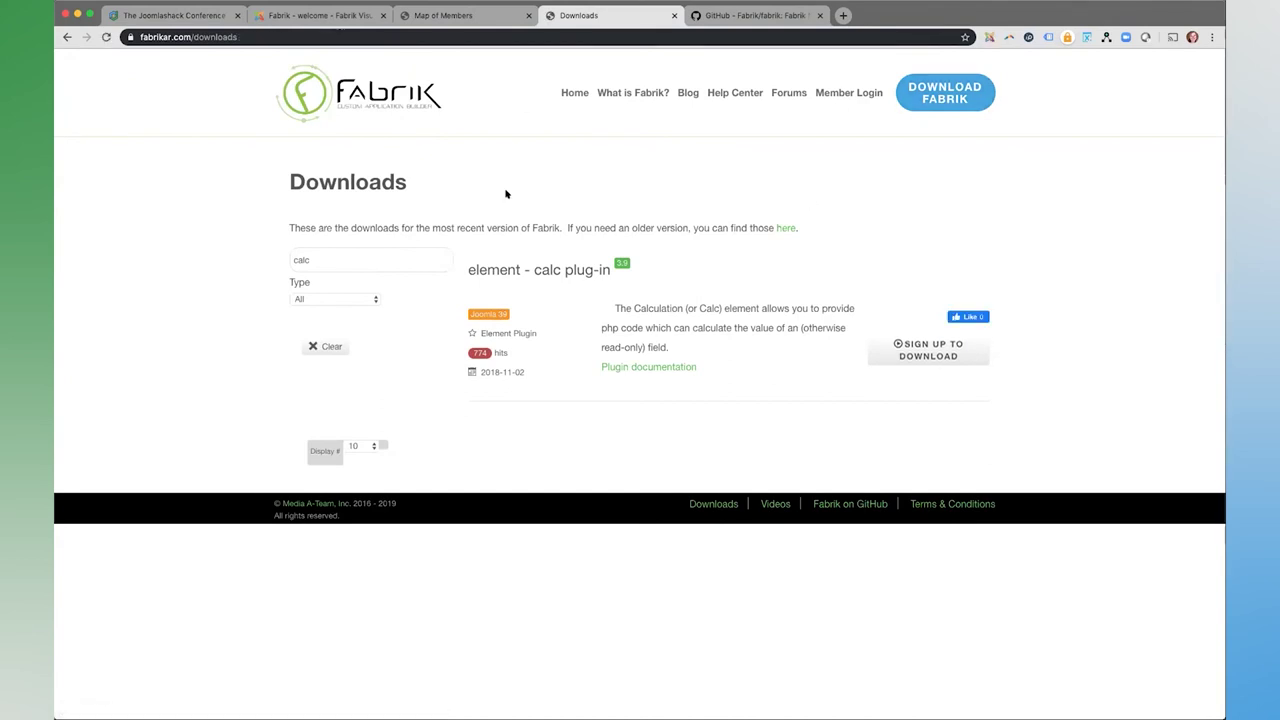
click(331, 347)
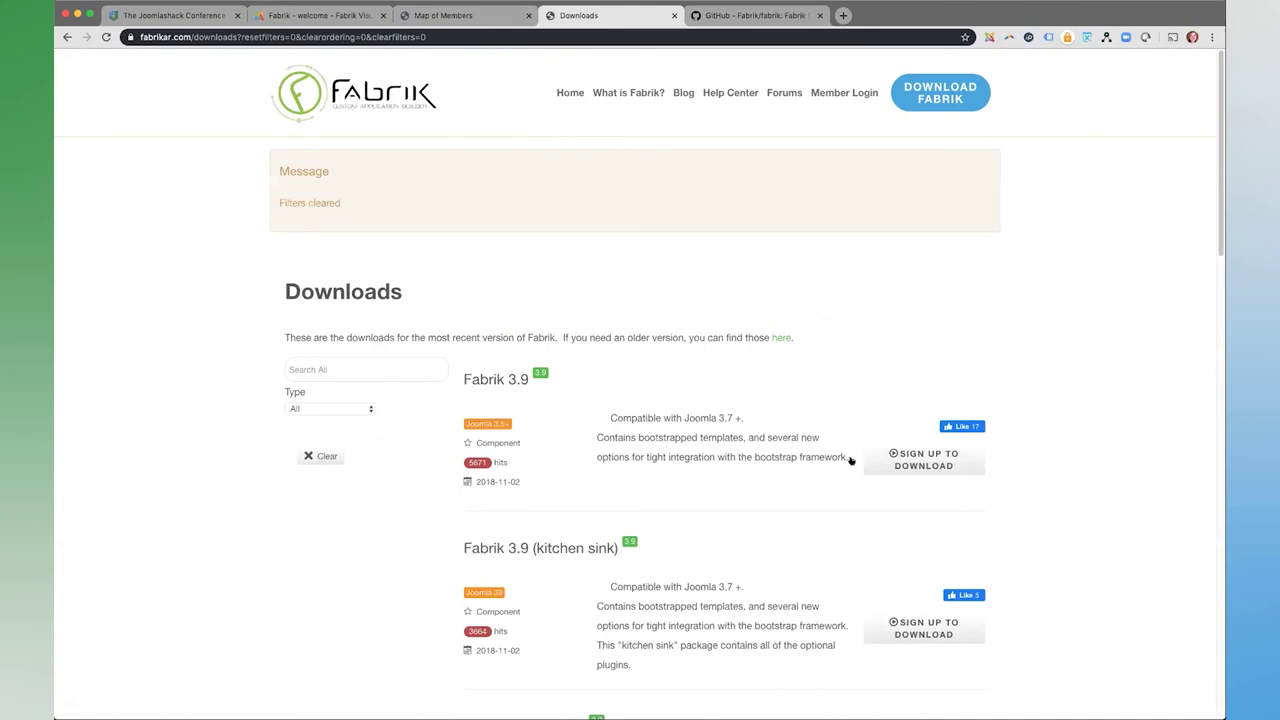
- Open Joomla's extension management list, filter it by "fabrik", and check the version and date of the installed Fabrik extensions
click(320, 15)
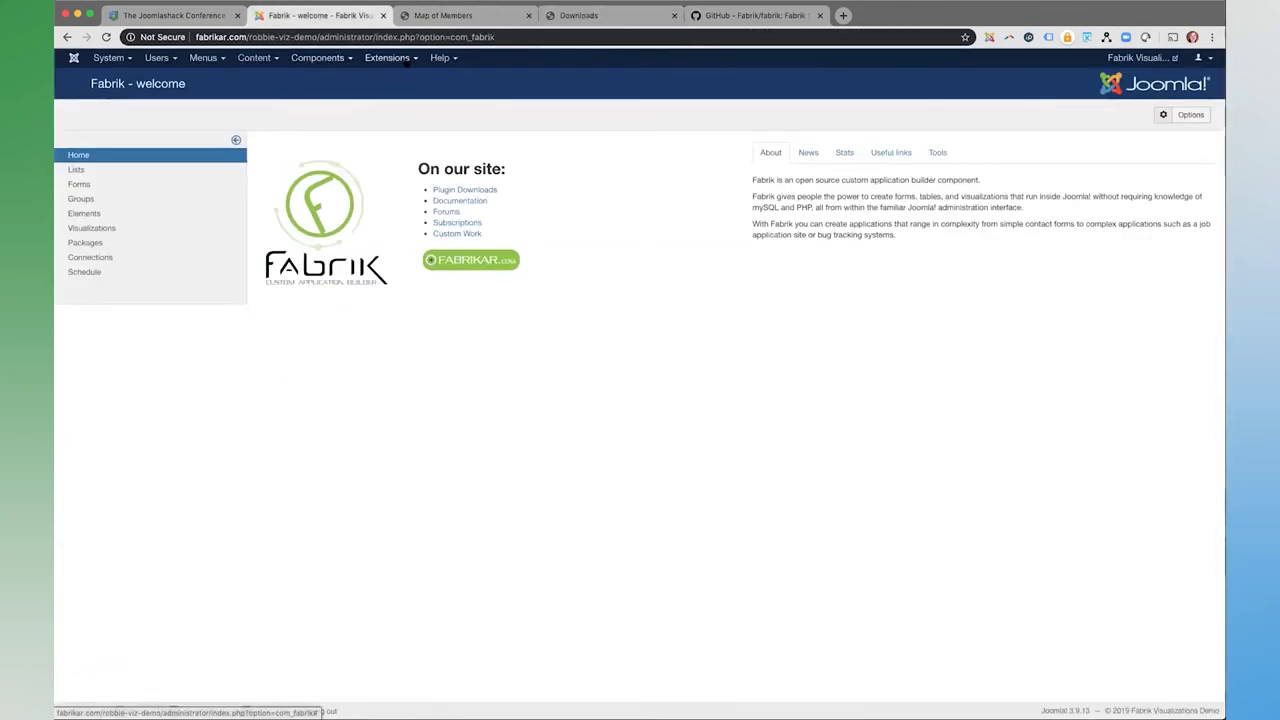
click(388, 57)
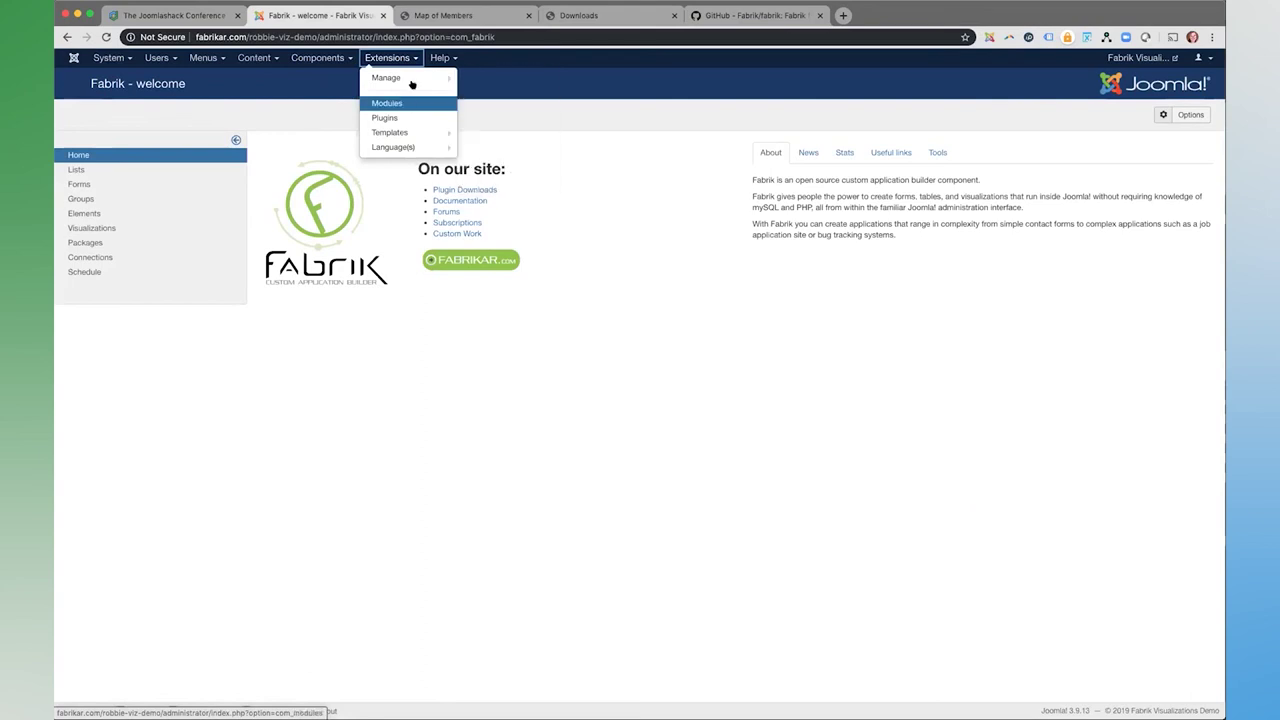
mouse_move(400, 78)
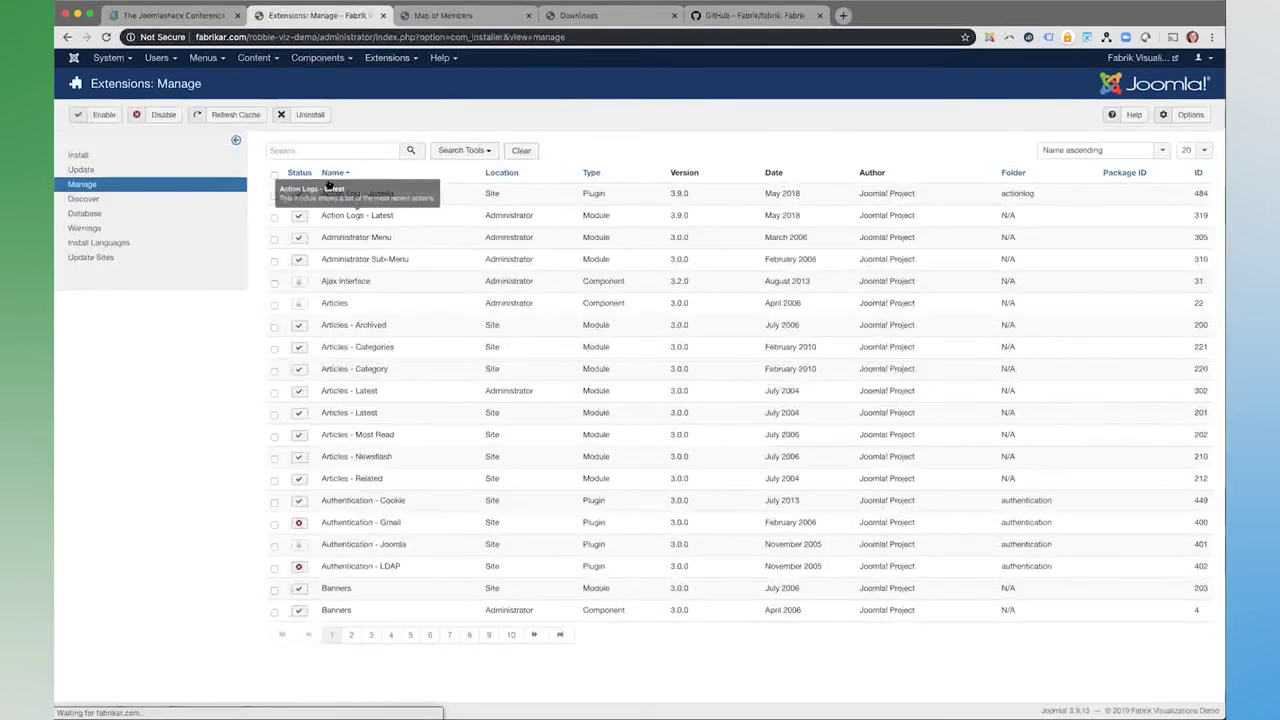
click(322, 146)
text(fabrik)
key(Return)
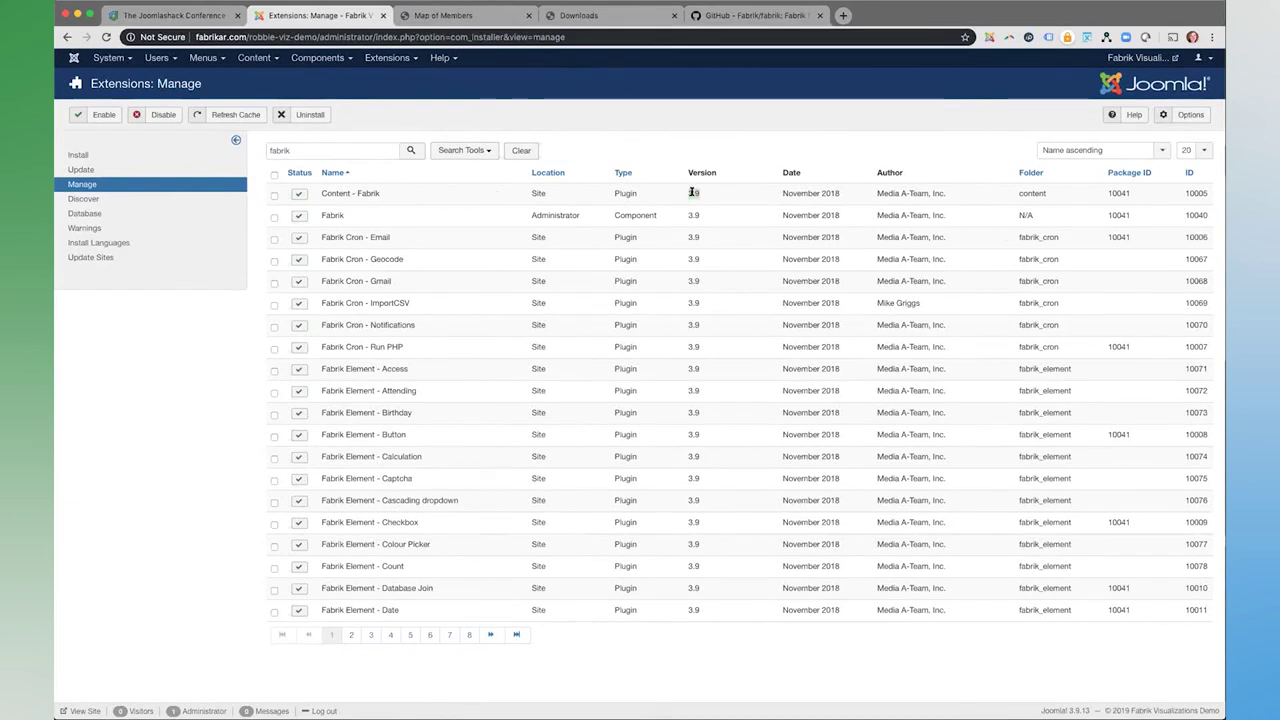
double_click(800, 194)
click(800, 194)
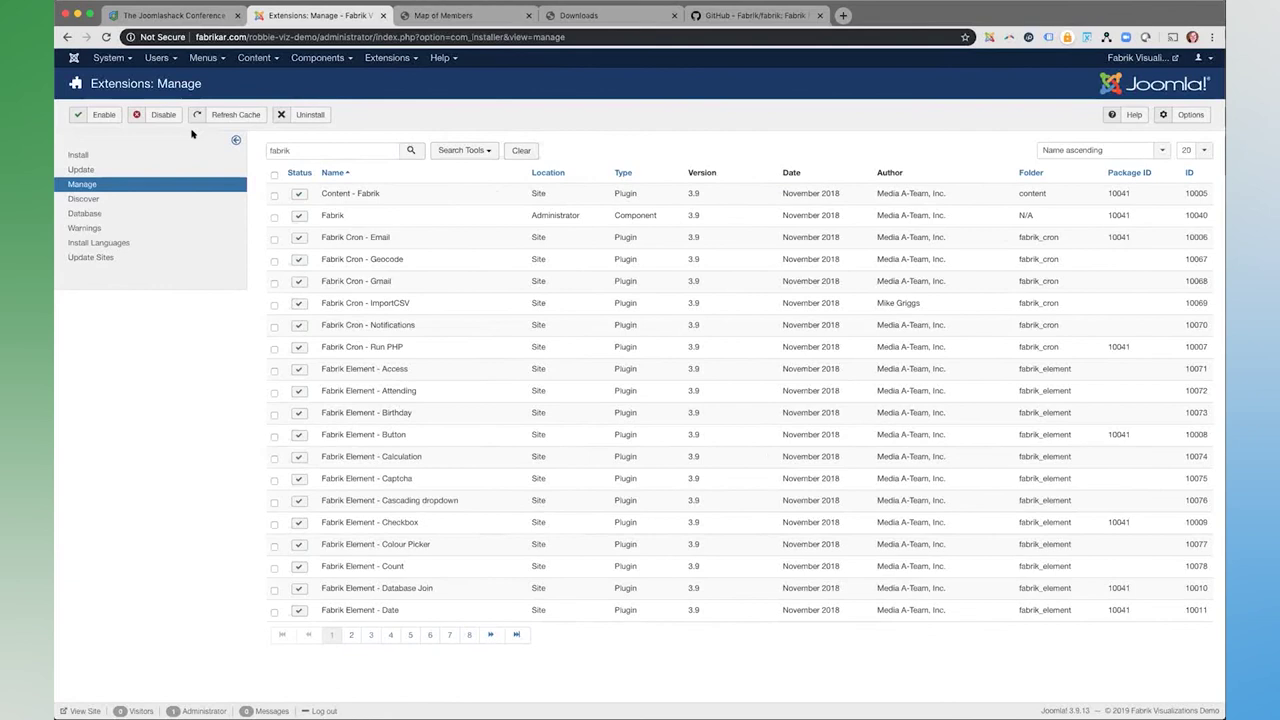
- Return to Joomla's control panel and open Fabrik's list of visualizations
click(106, 58)
click(100, 72)
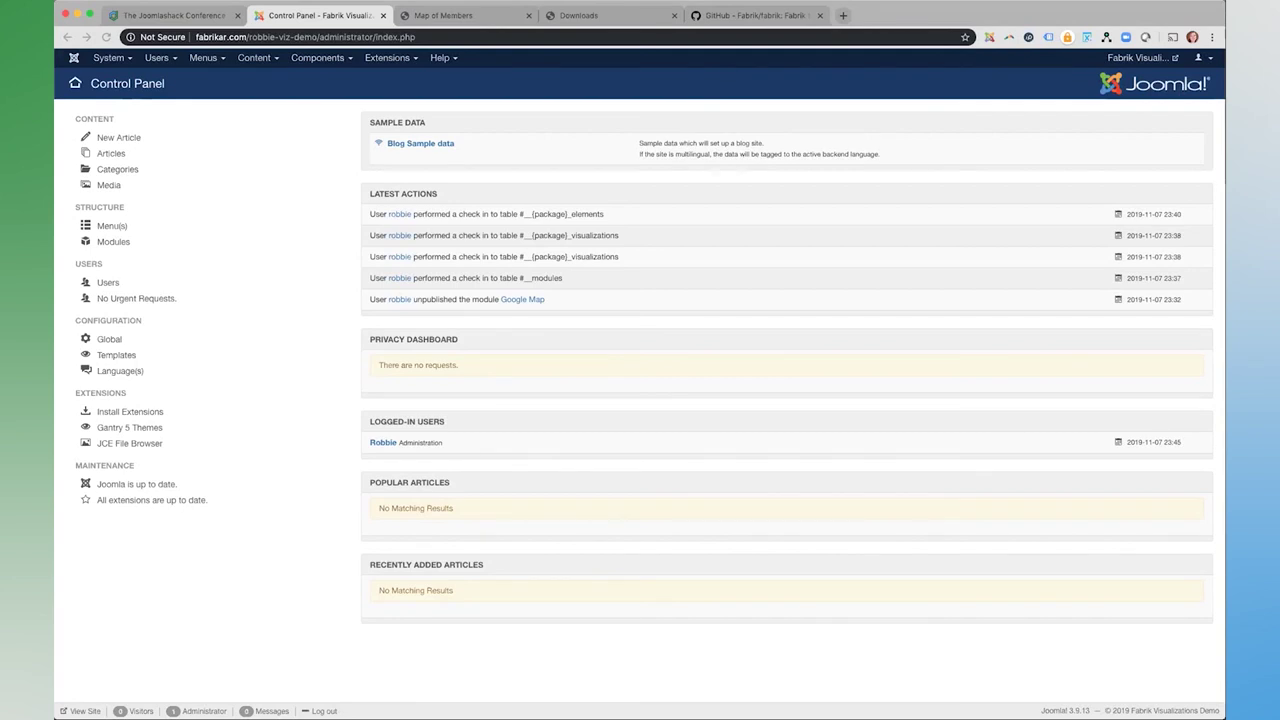
click(318, 58)
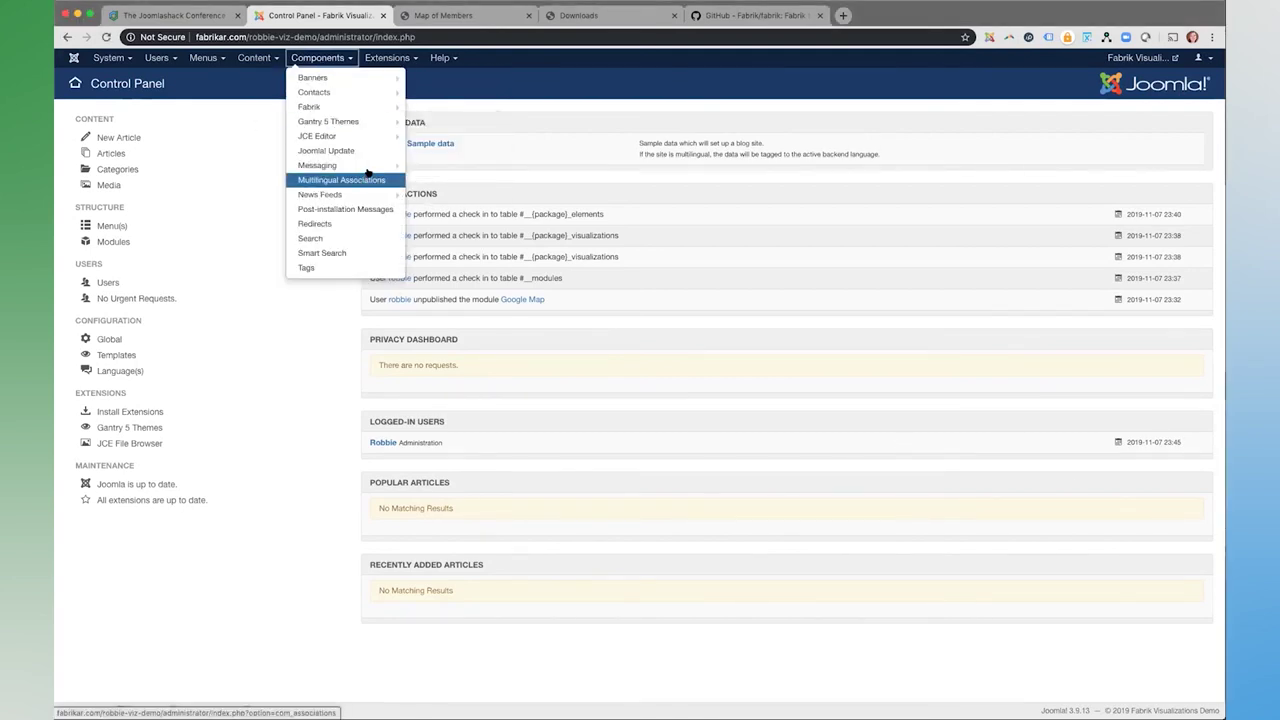
mouse_move(395, 106)
click(452, 164)
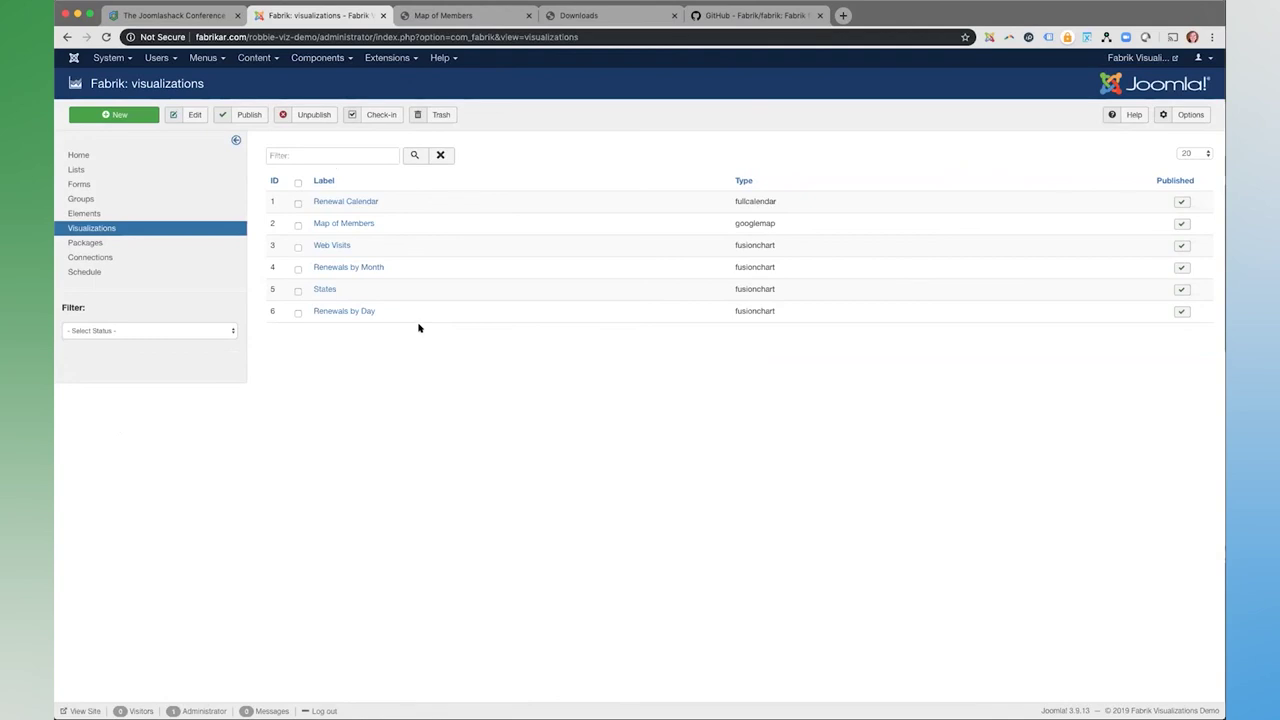
- Open the Web Visits visualization and examine its FusionCharts plug-in notes and data options, from Connection and List through the Query and PHP fields
click(338, 246)
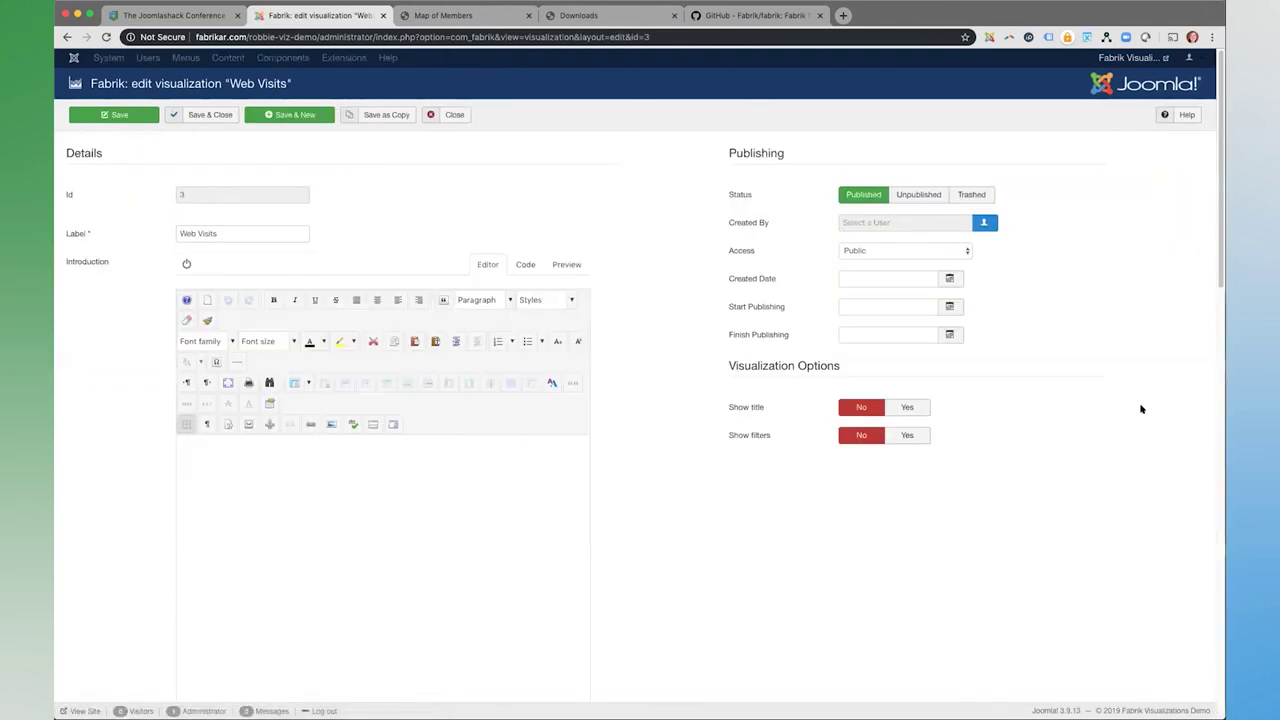
scroll(1157, 449, down, 5)
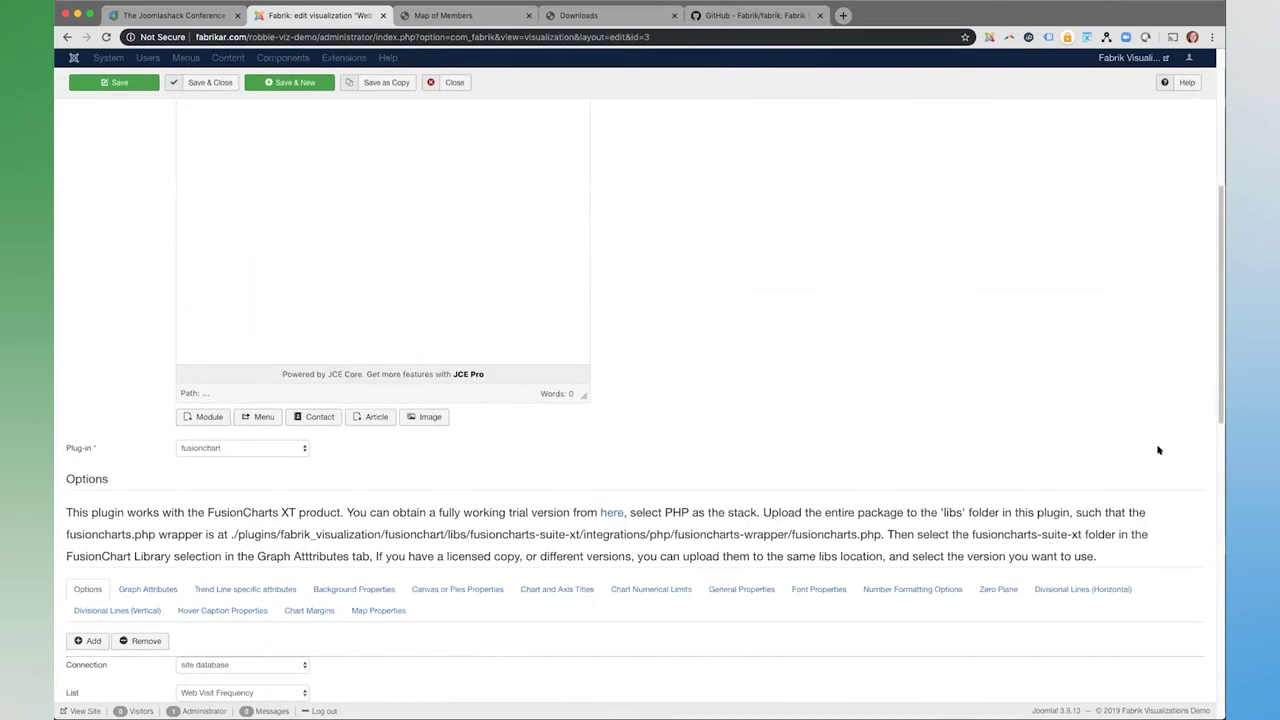
scroll(1158, 450, down, 5)
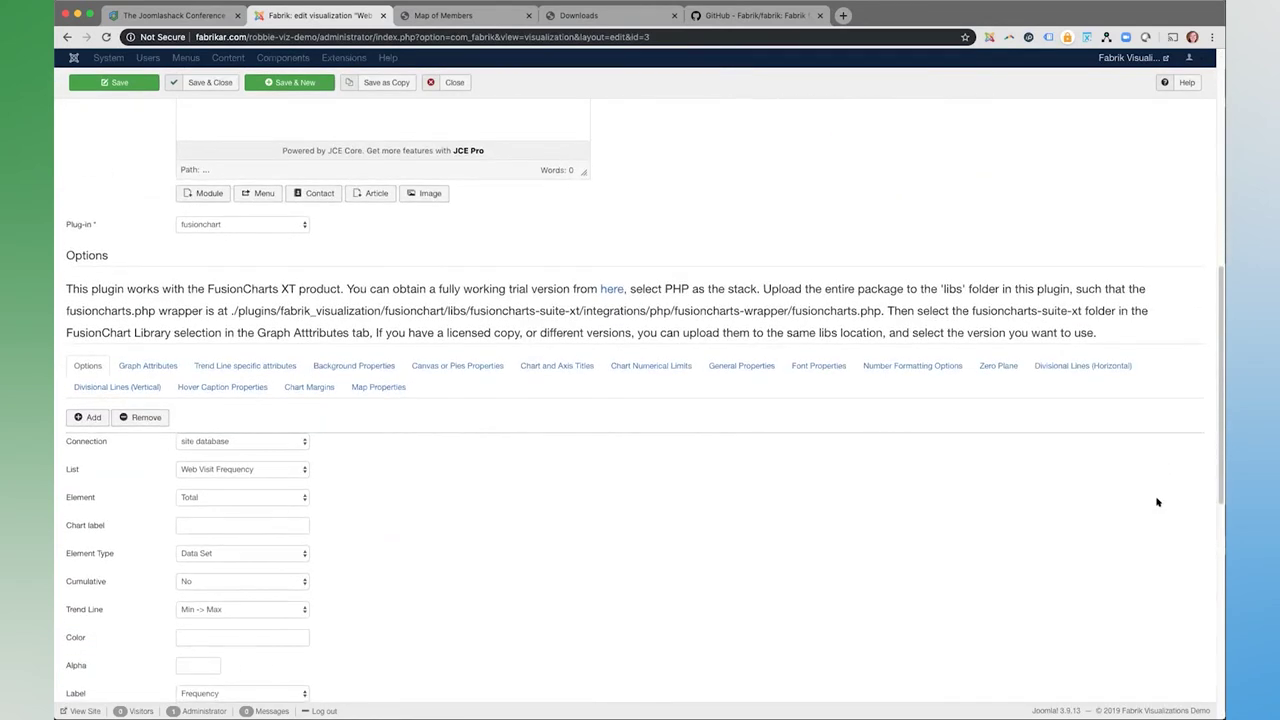
scroll(1157, 502, down, 2)
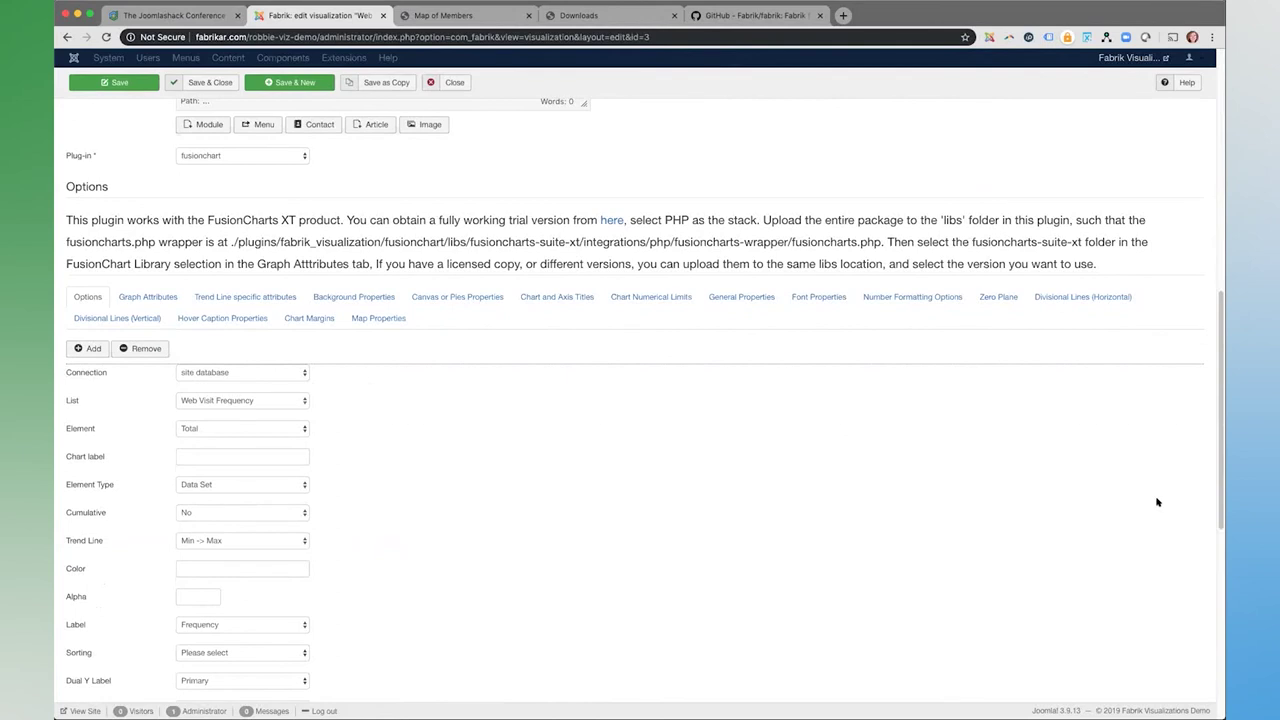
scroll(1157, 502, down, 1)
scroll(1157, 502, down, 3)
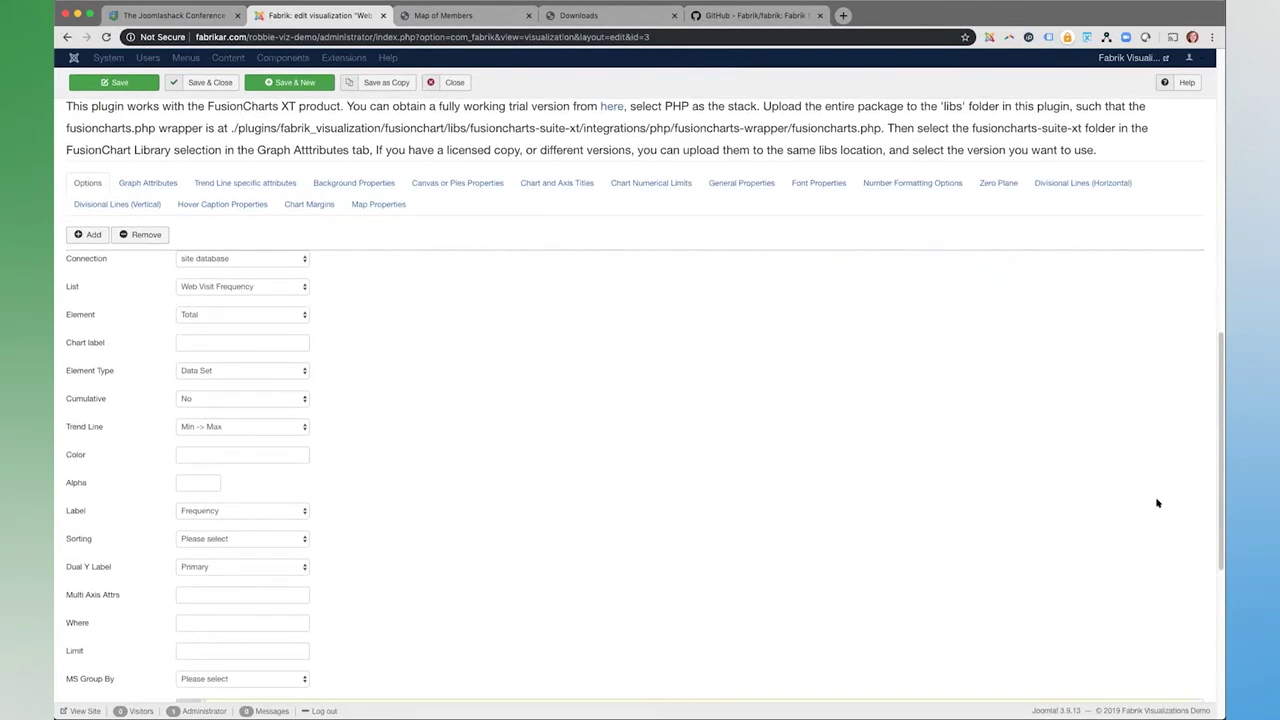
scroll(1157, 502, down, 10)
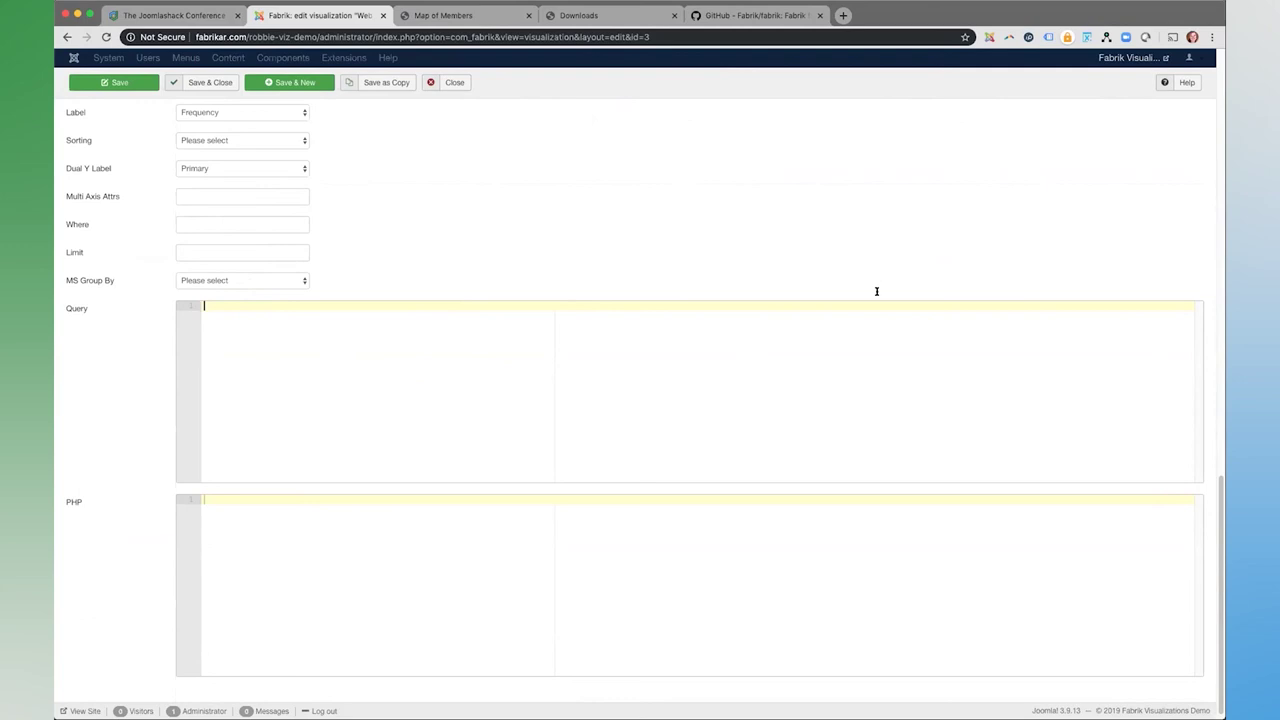
scroll(860, 312, up, 5)
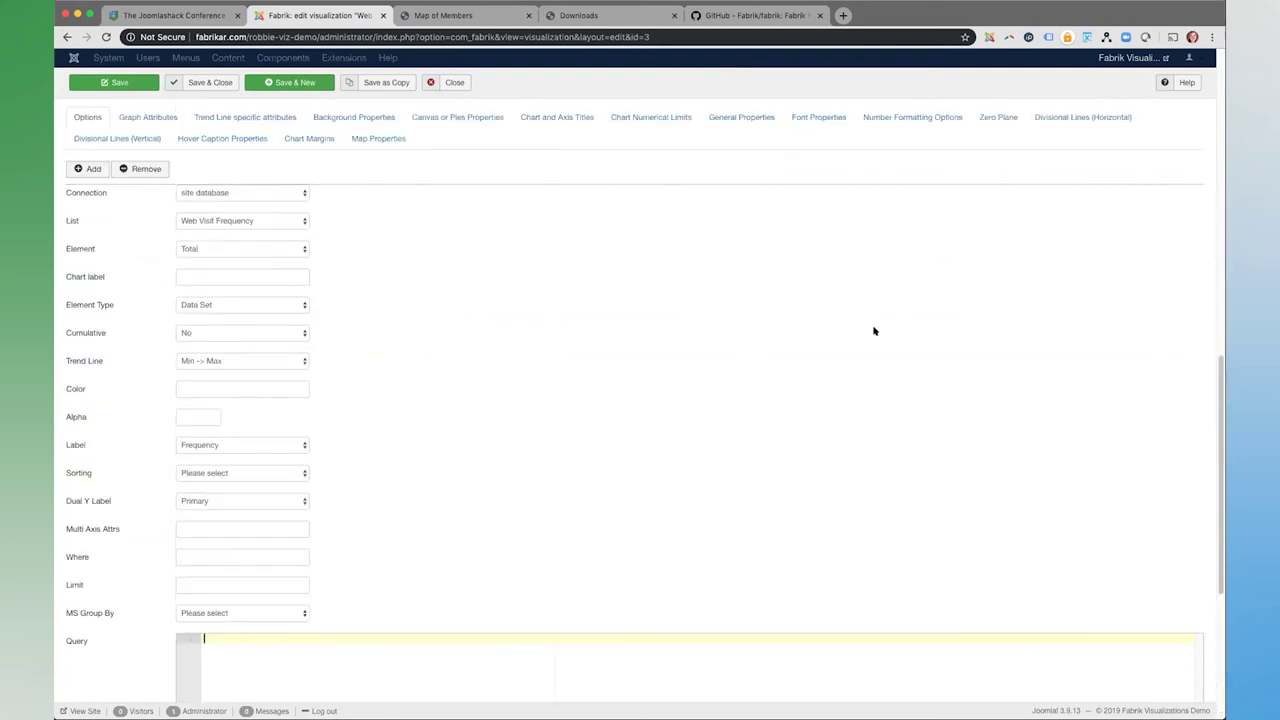
scroll(880, 372, up, 4)
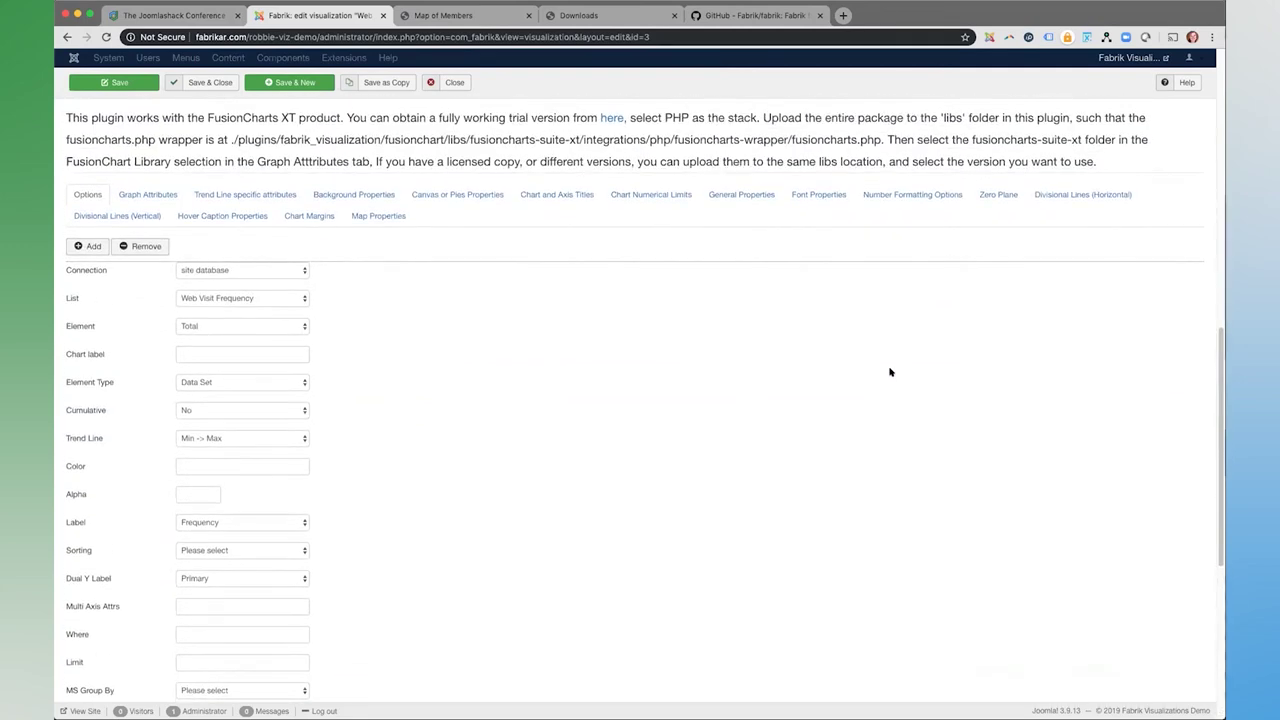
scroll(891, 374, up, 1)
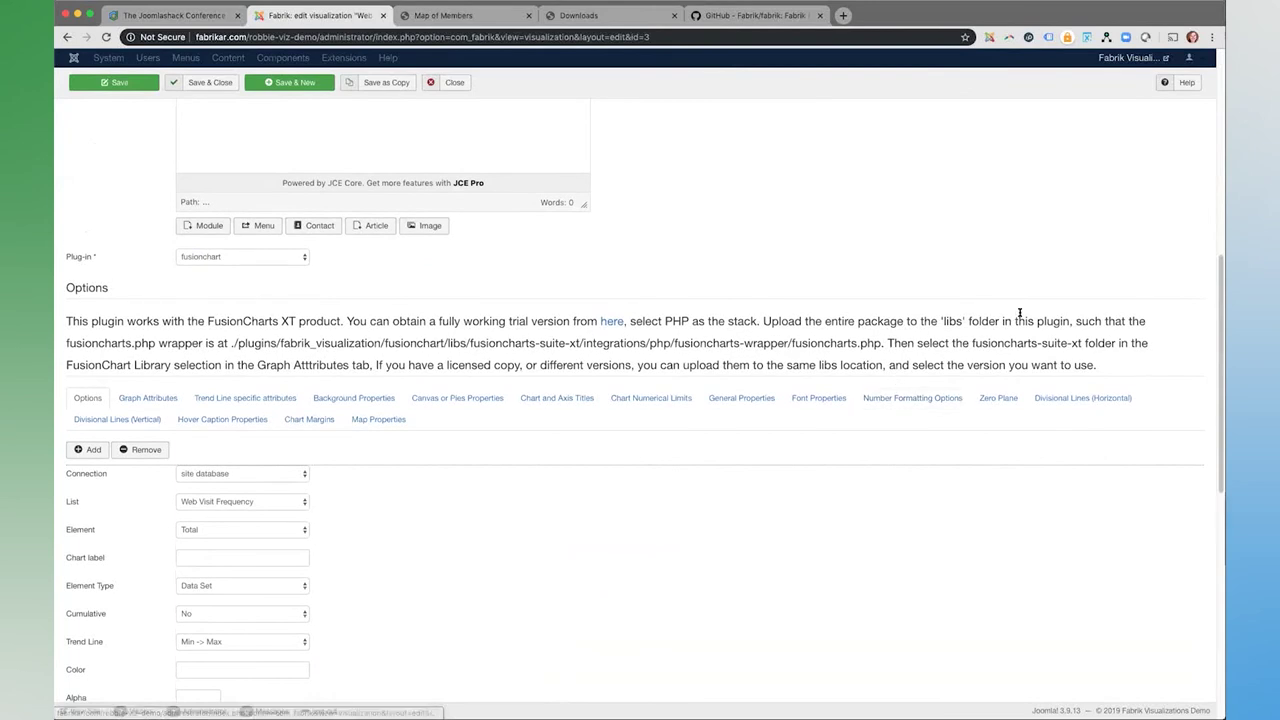
scroll(1020, 313, up, 5)
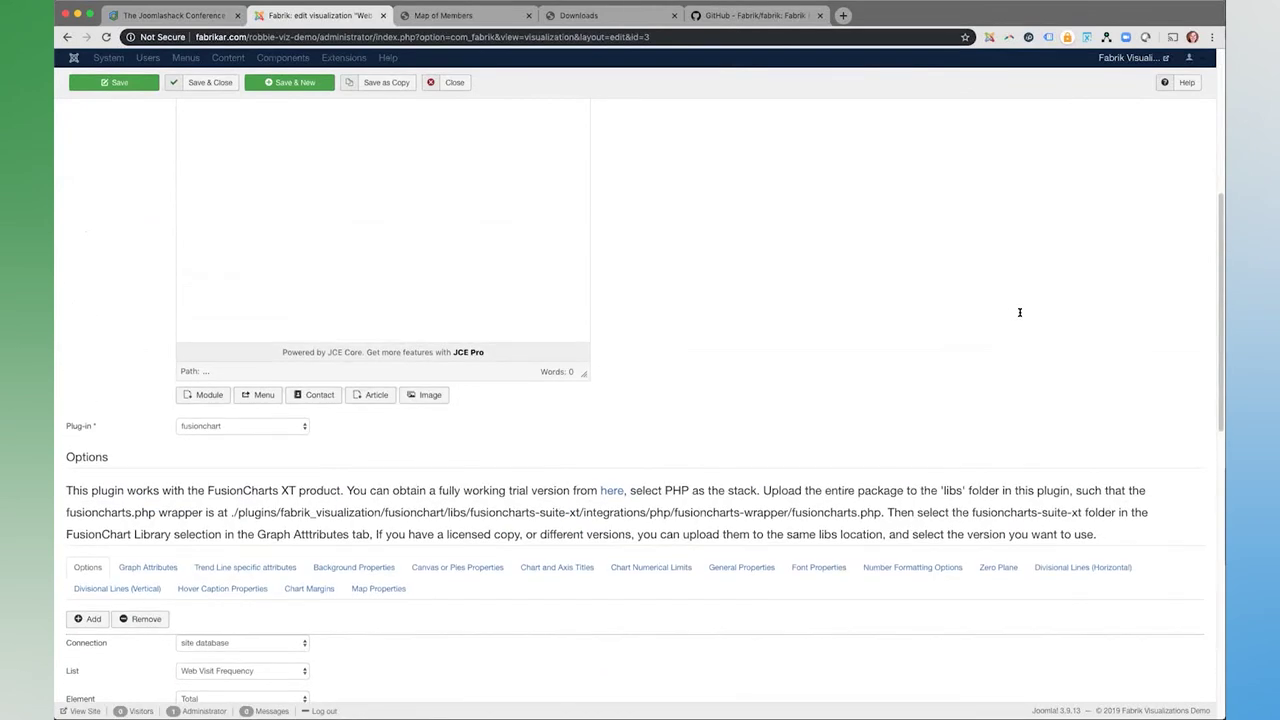
scroll(1020, 313, up, 5)
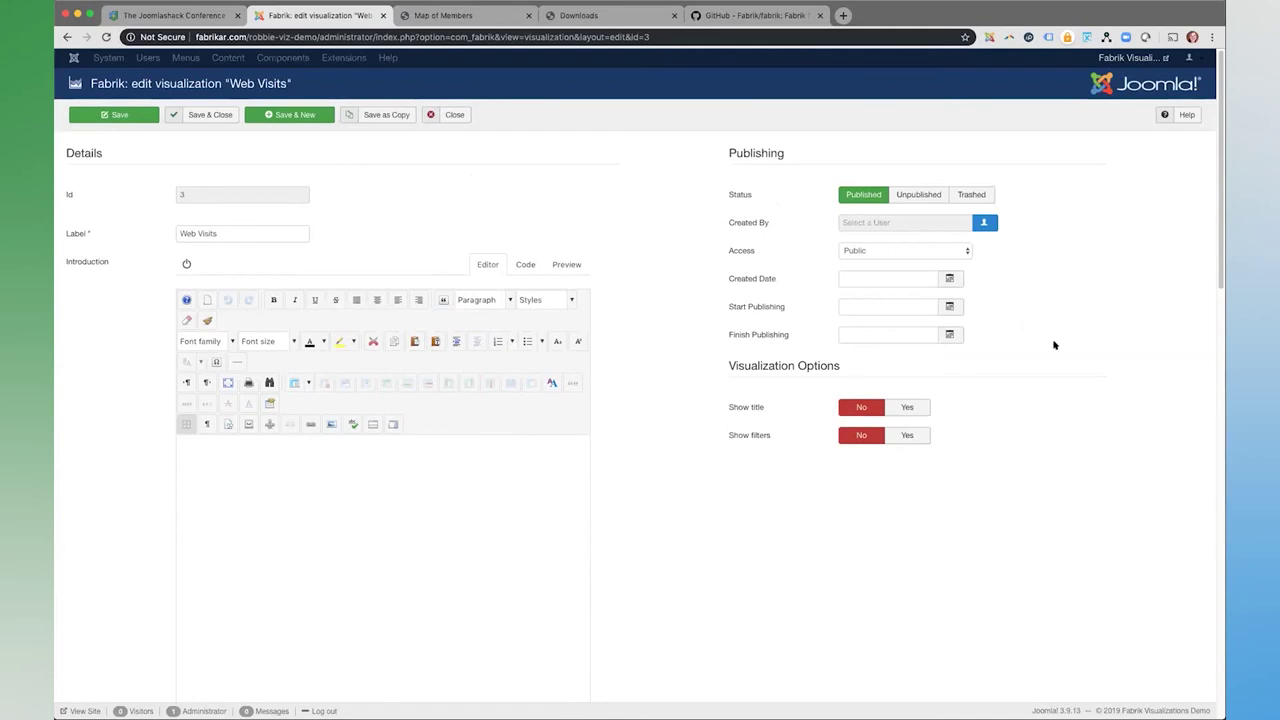
- Review the Web Visits chart's Query and PHP code fields again, together with its Where, Limit and grouping options
scroll(1093, 415, down, 20)
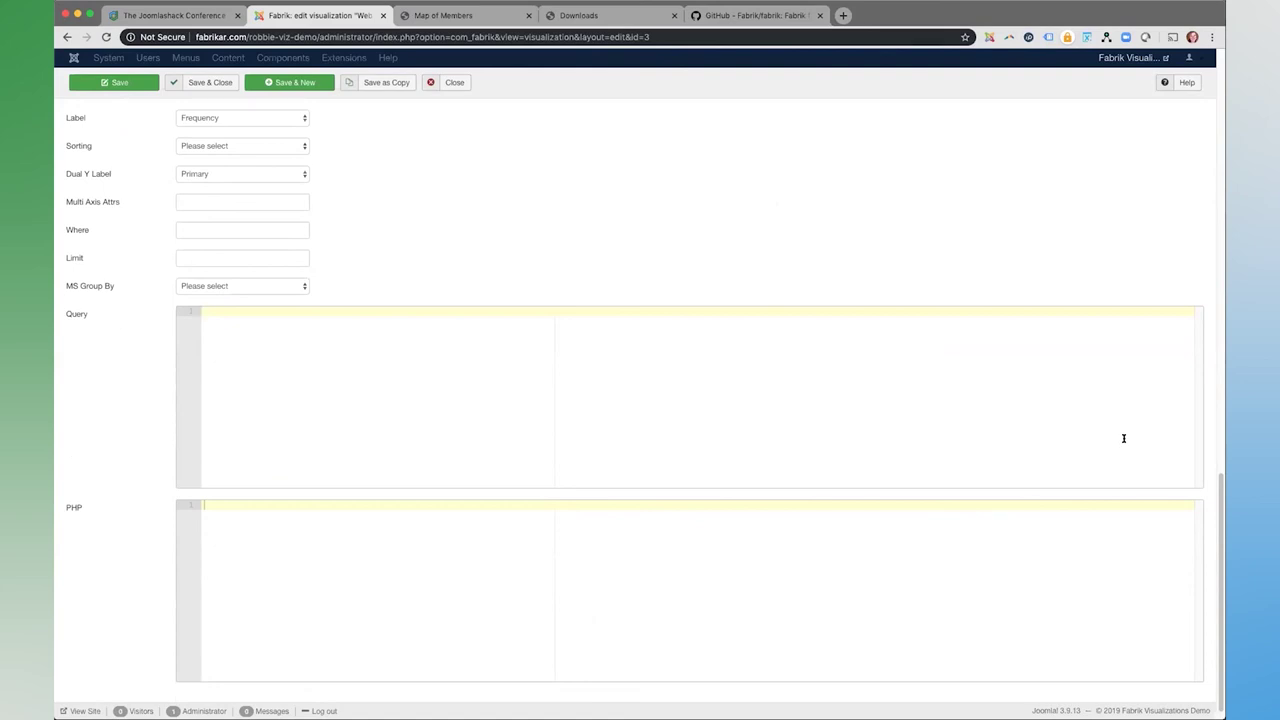
scroll(620, 420, up, 5)
scroll(622, 421, down, 5)
scroll(783, 290, up, 3)
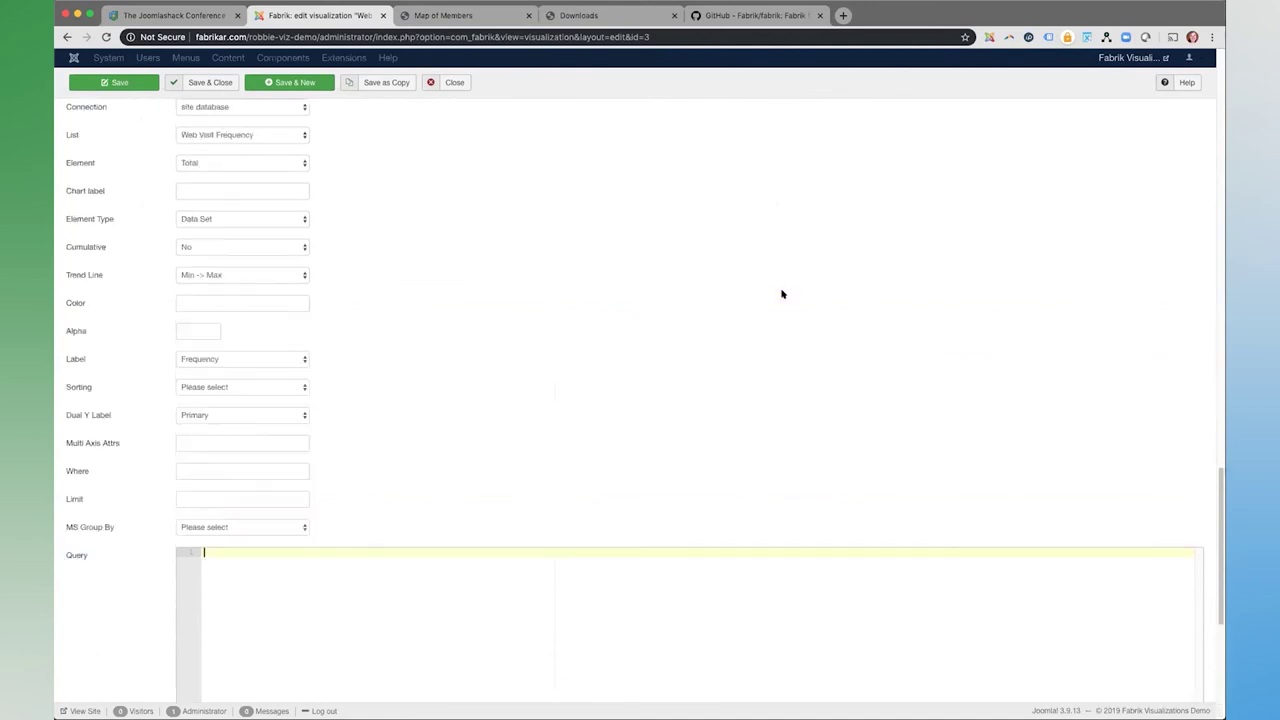
scroll(783, 294, up, 10)
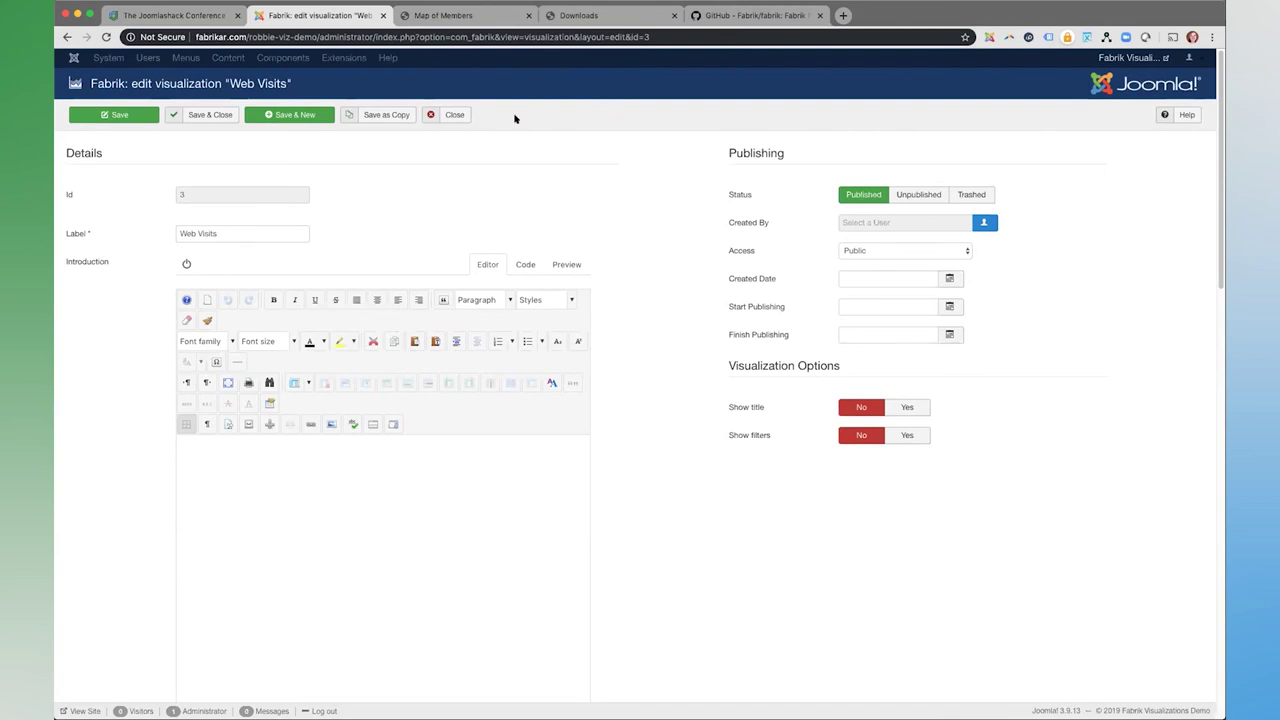
- Close the Web Visits visualization and open Fabrik's list of database connections
click(448, 115)
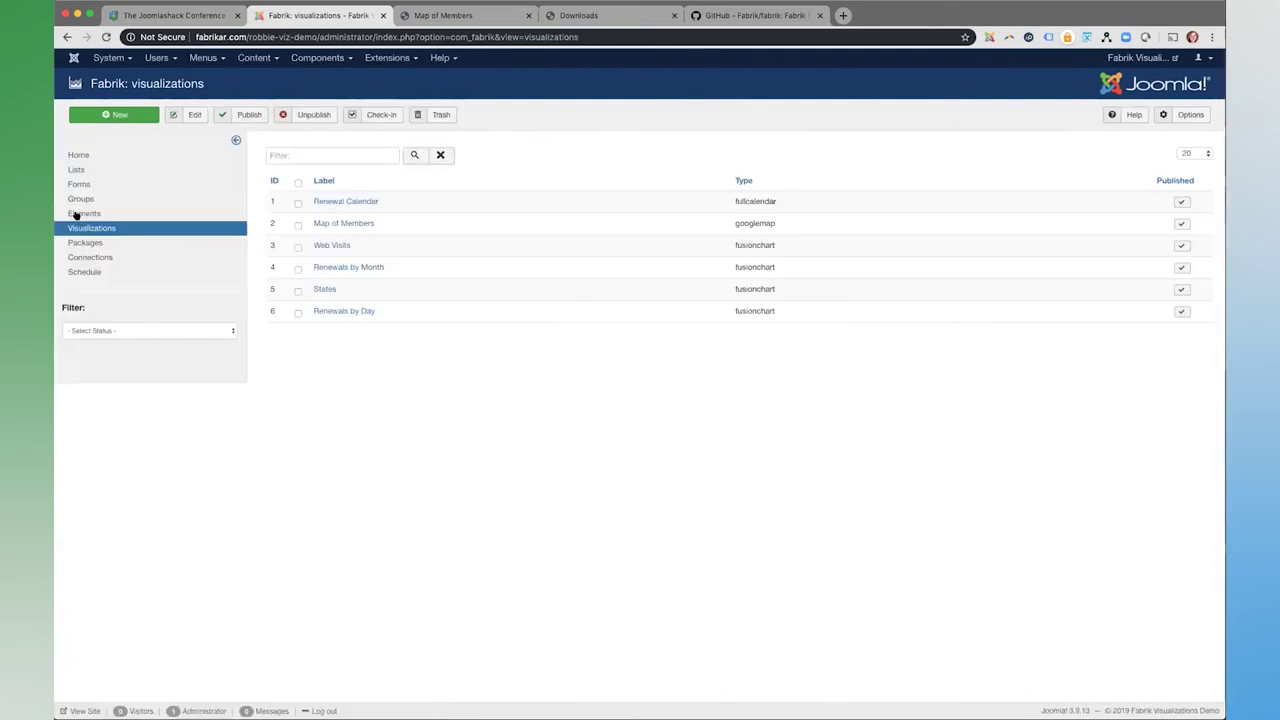
click(88, 257)
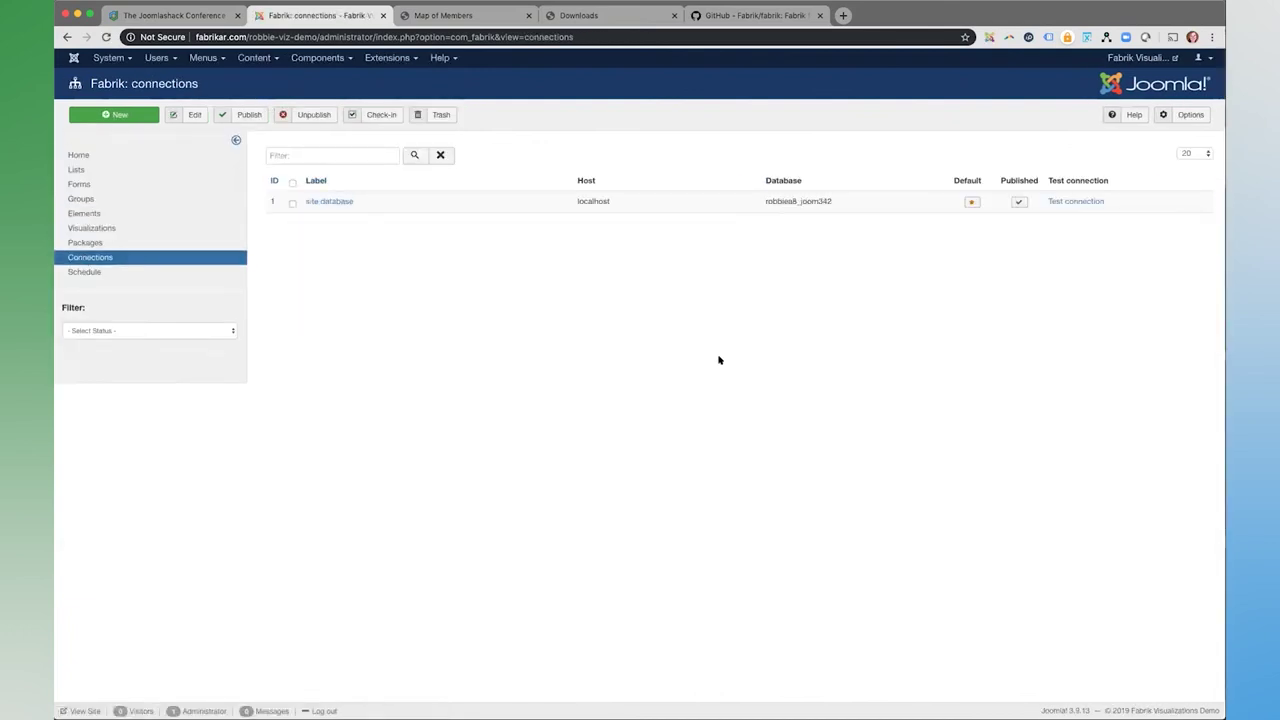